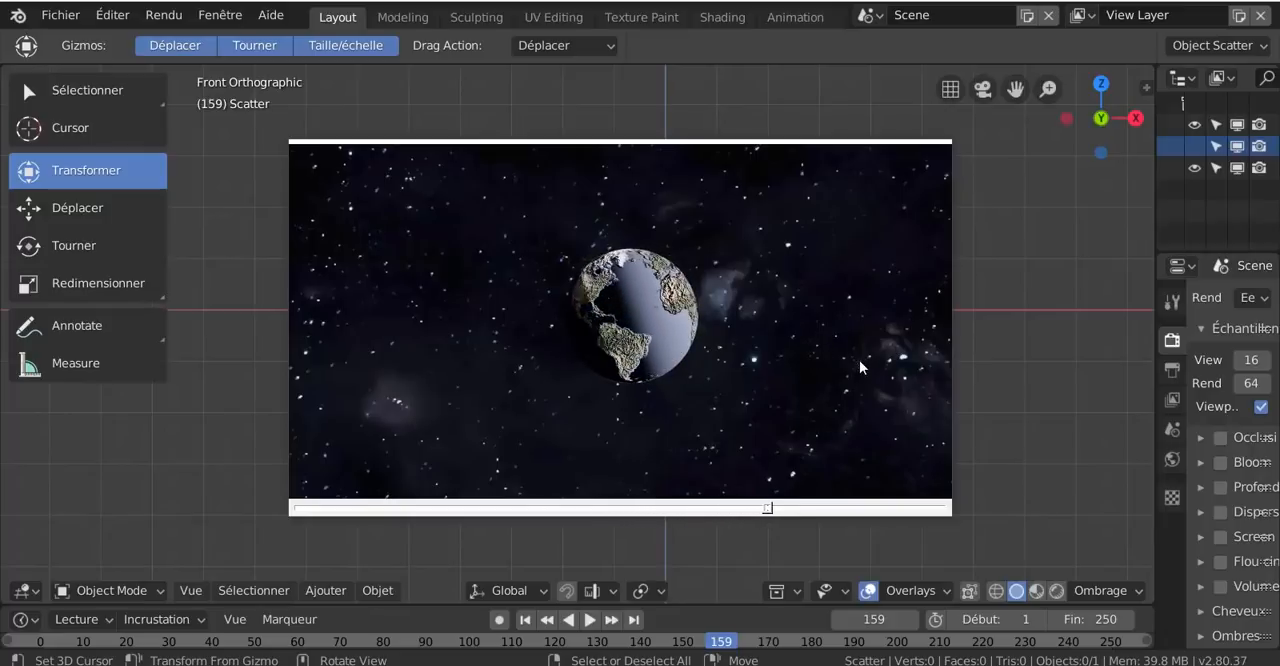
- Widen the outliner and properties area and quit the floating video player showing the rotating Earth
drag(813, 202, 791, 216)
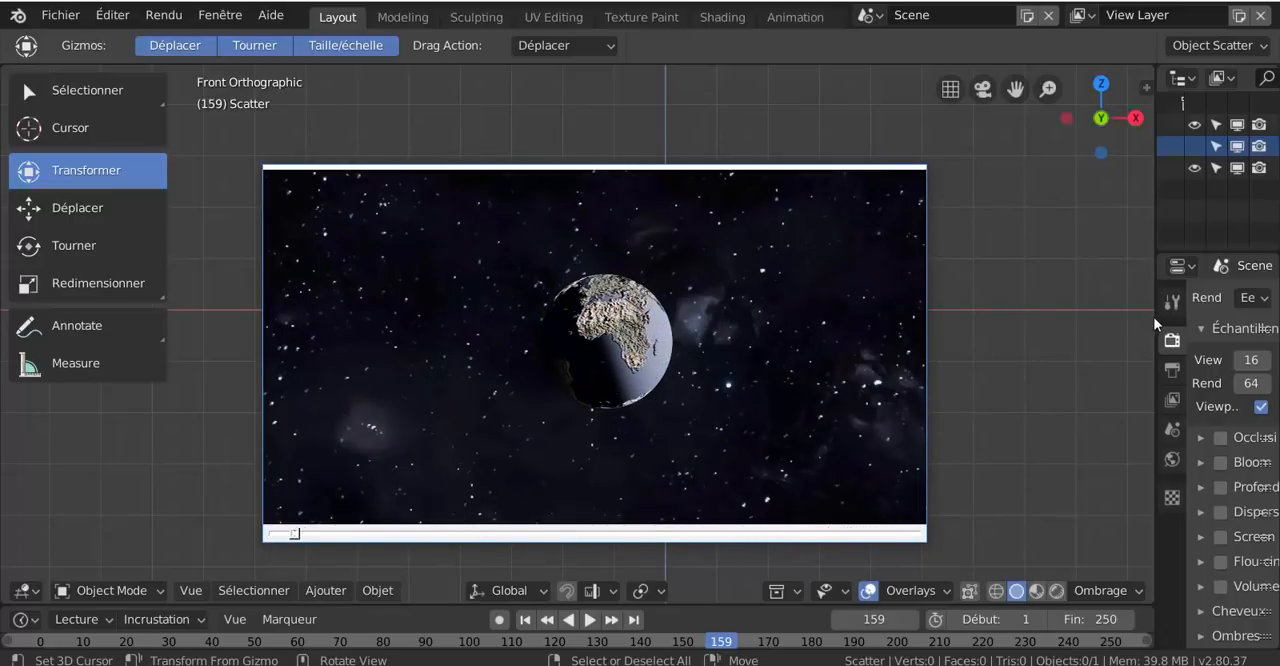
drag(1155, 319, 1066, 319)
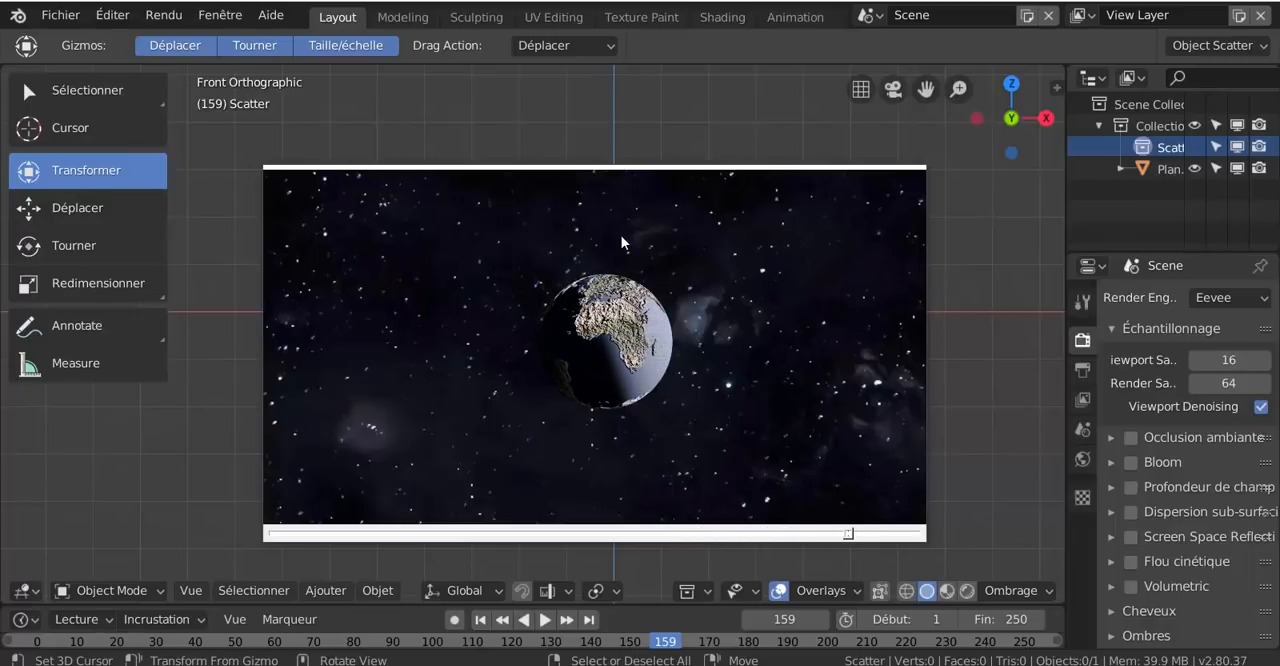
mouse_move(598, 229)
mouse_down()
mouse_move(643, 217)
mouse_move(580, 201)
mouse_move(555, 177)
mouse_move(548, 188)
mouse_move(602, 216)
mouse_up()
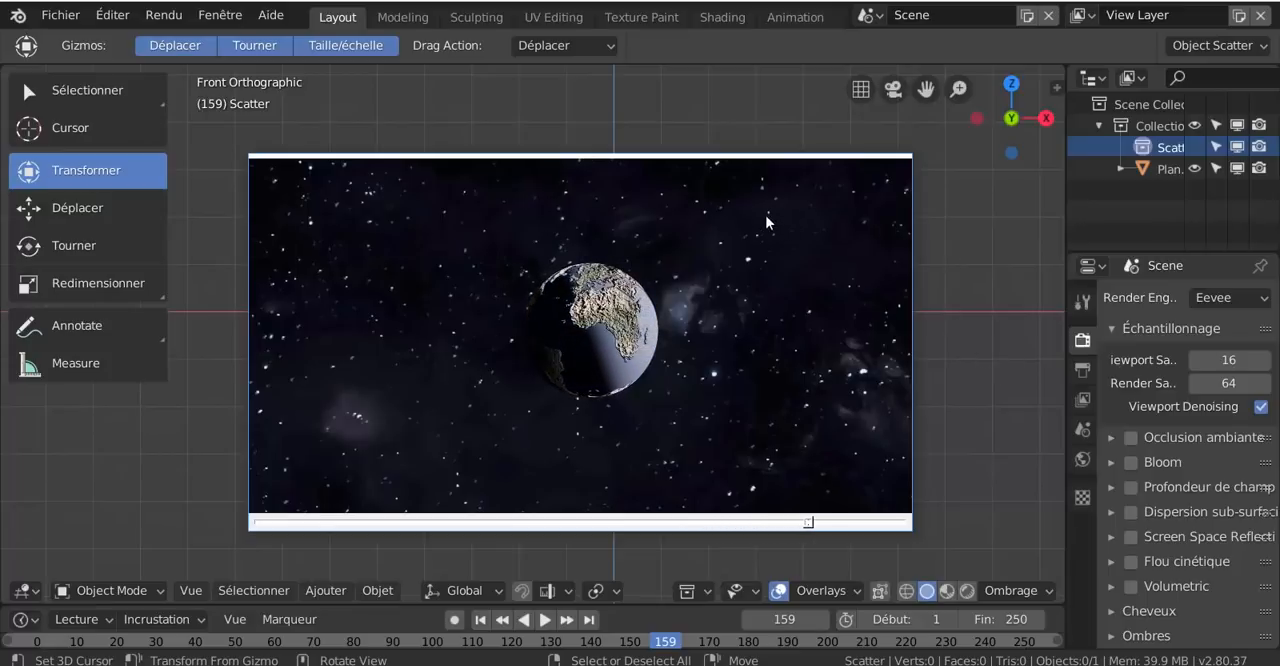
mouse_move(618, 204)
mouse_down()
mouse_move(670, 211)
mouse_move(628, 217)
mouse_up()
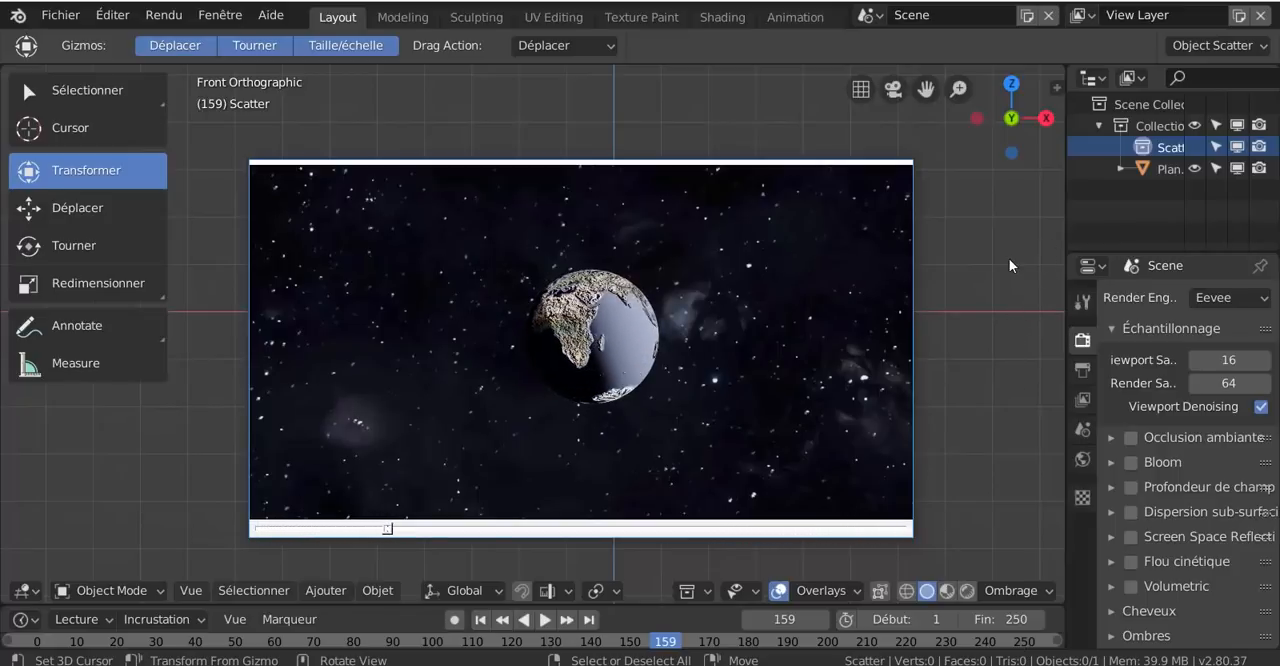
drag(607, 211, 594, 195)
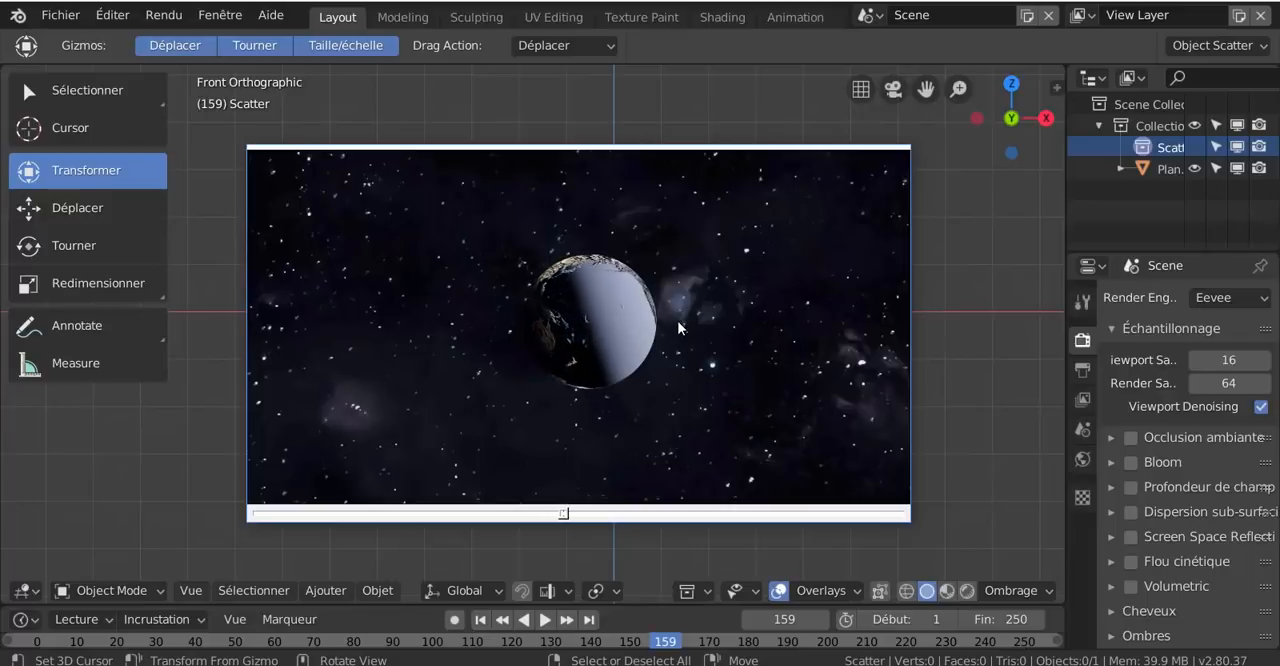
right_click(702, 330)
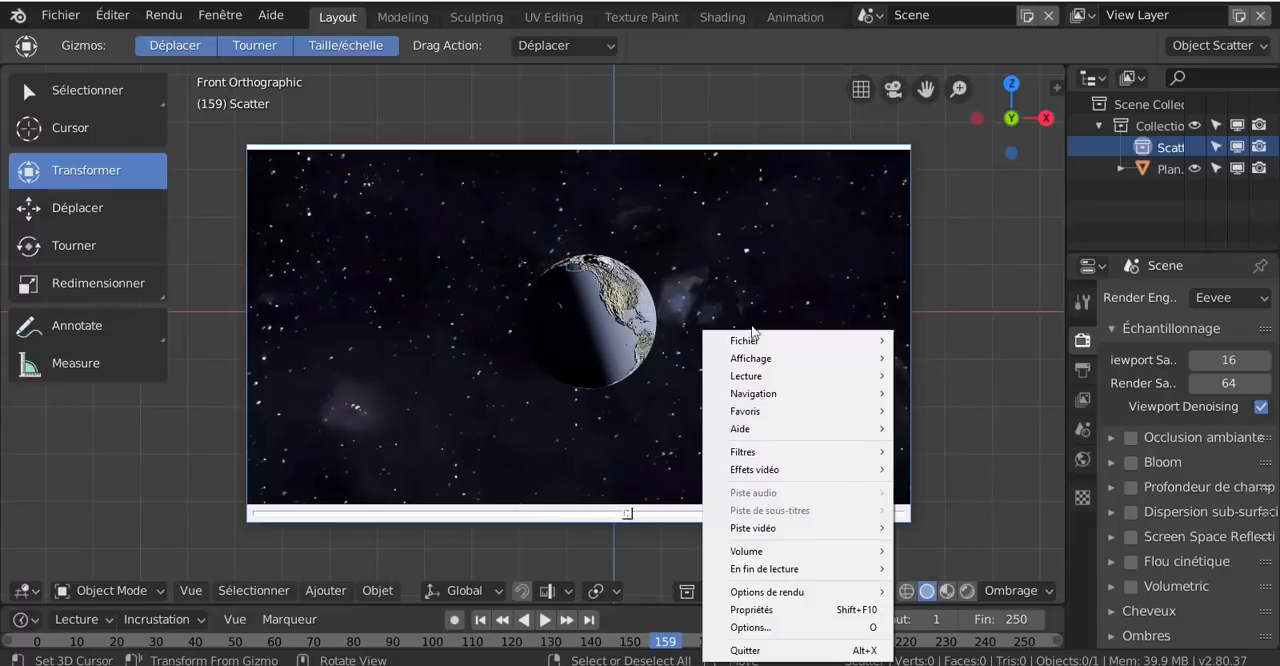
click(742, 650)
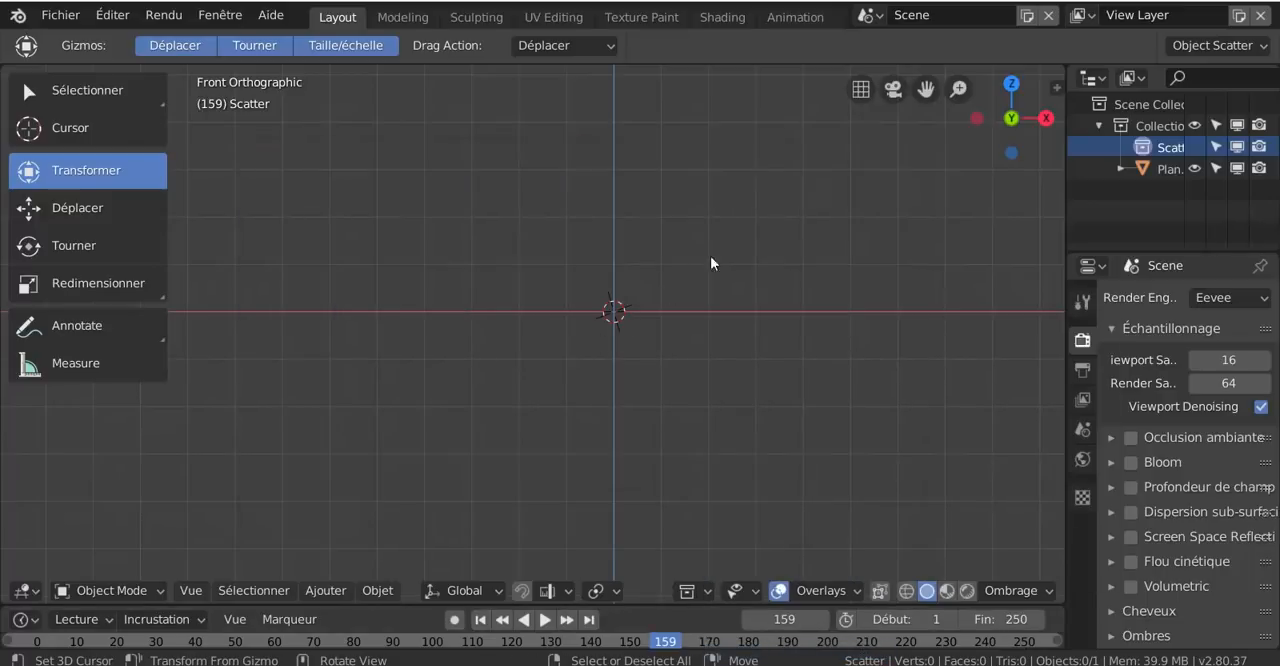
- Add a UV sphere mesh at the scene origin
click(378, 591)
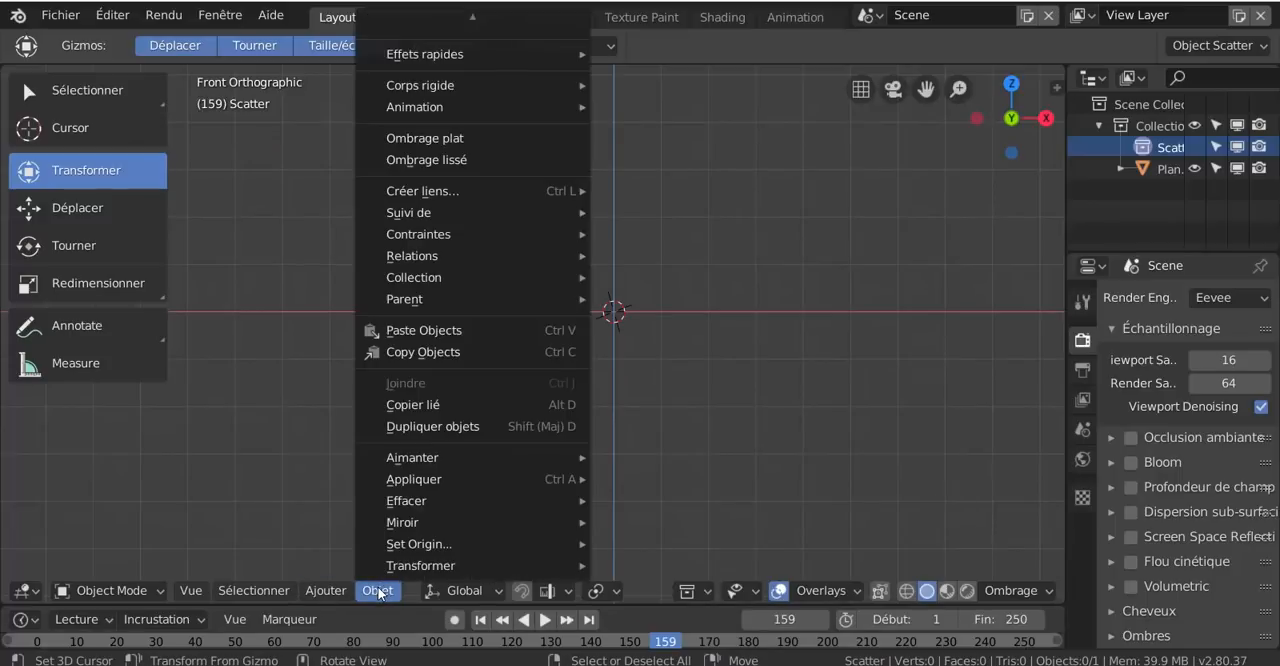
mouse_move(332, 592)
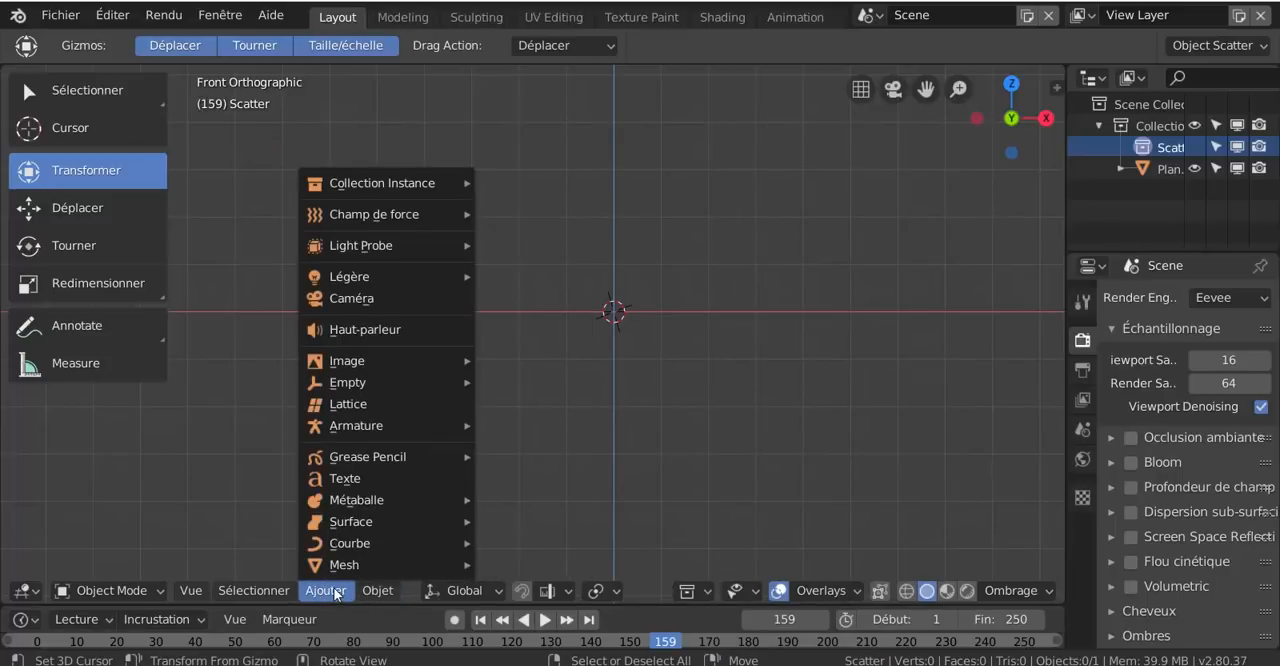
mouse_move(337, 564)
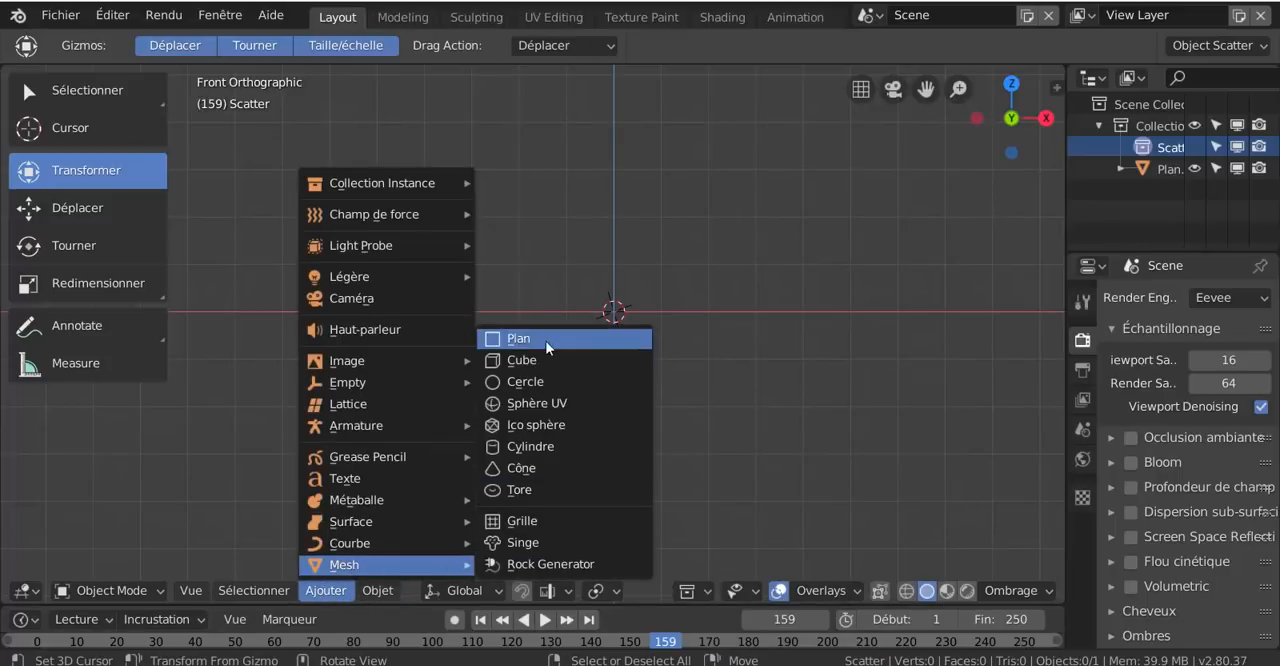
click(534, 403)
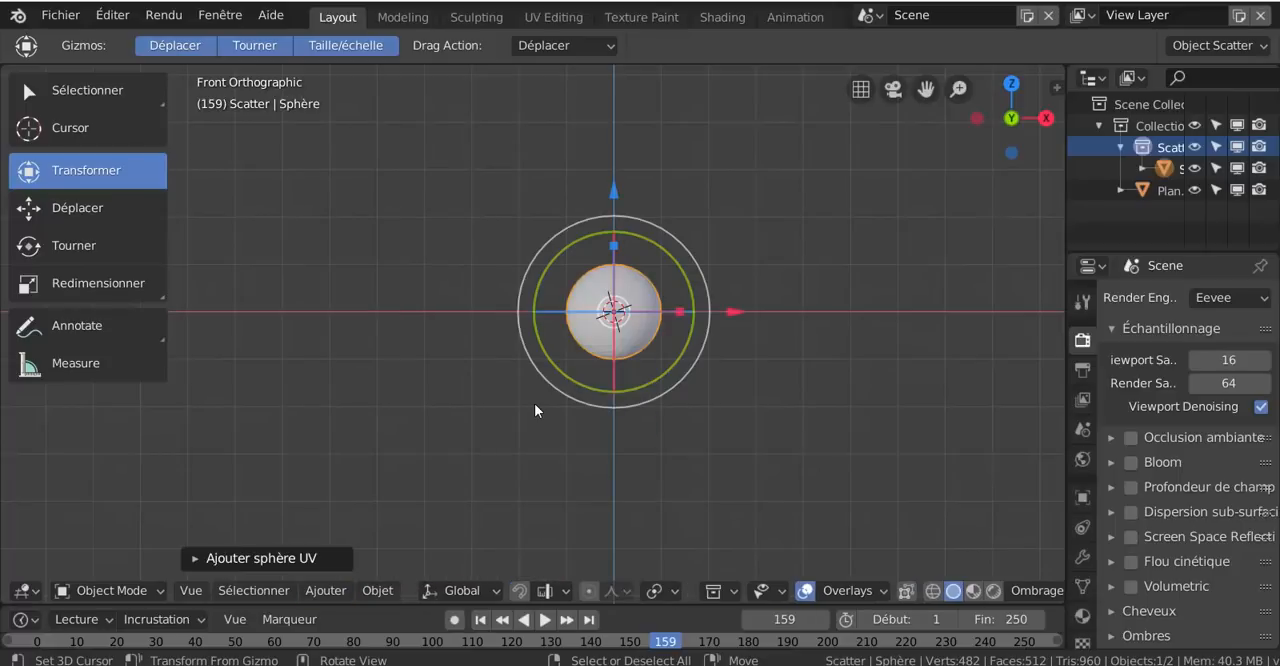
click(327, 590)
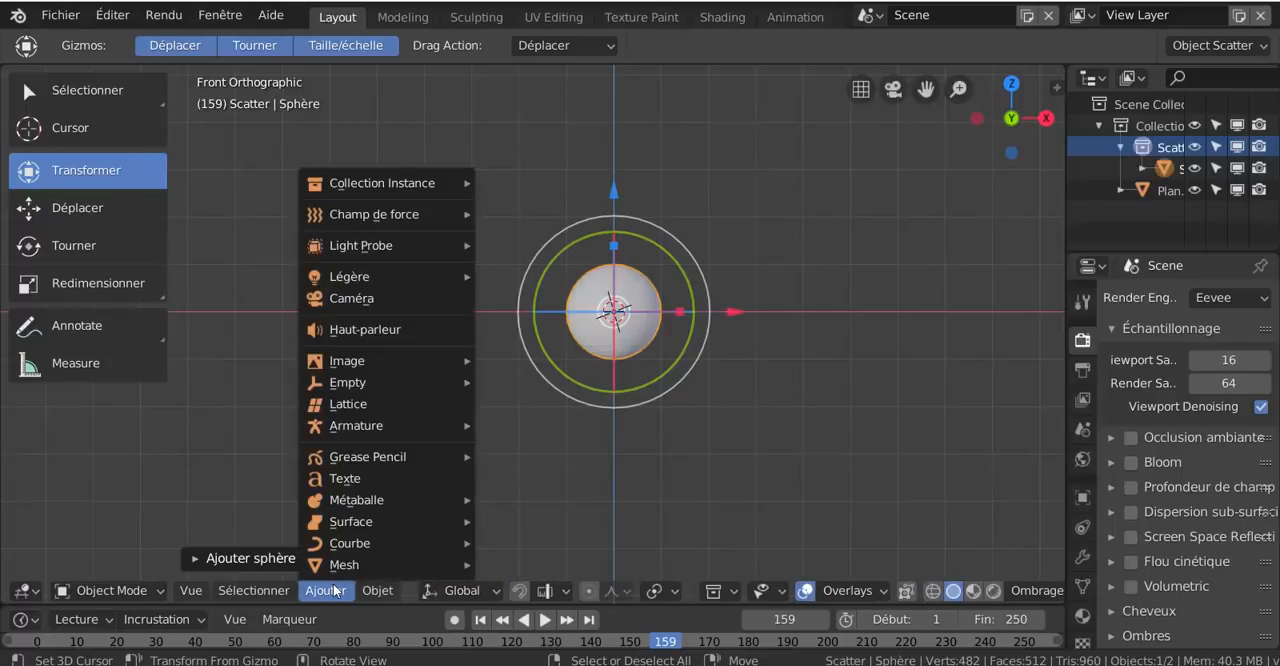
mouse_move(336, 566)
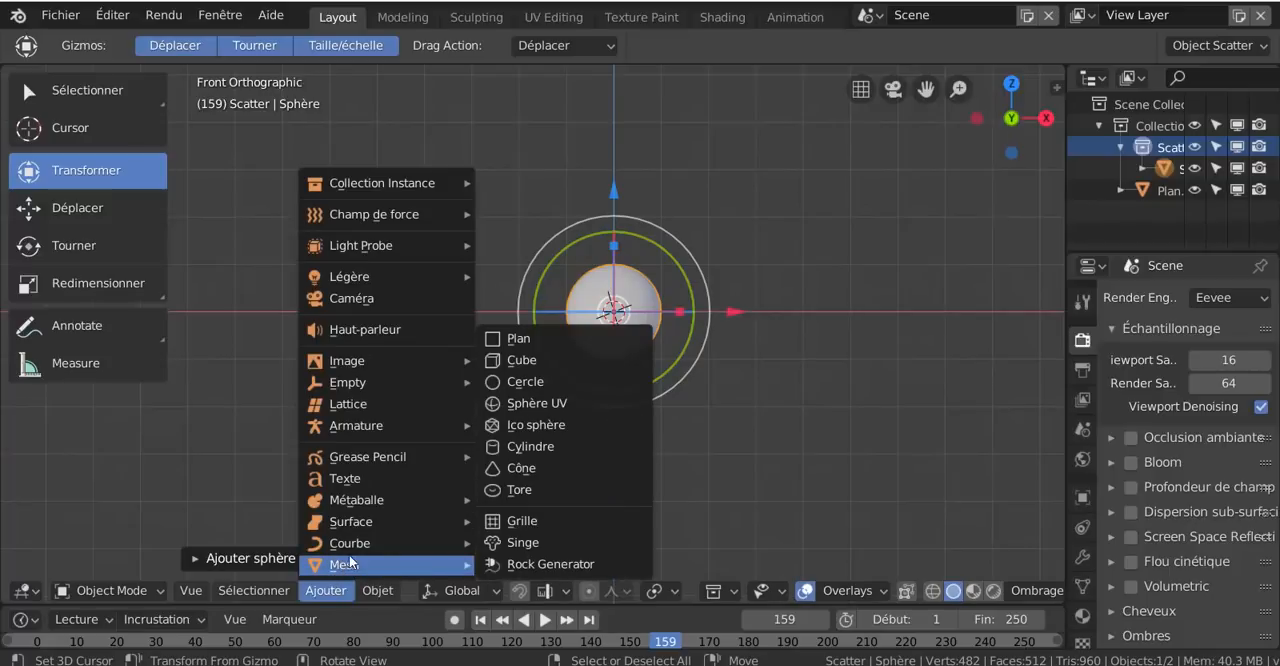
scroll(834, 469, up, 1)
shift+middle_drag(837, 459, 746, 453)
scroll(783, 450, up, 2)
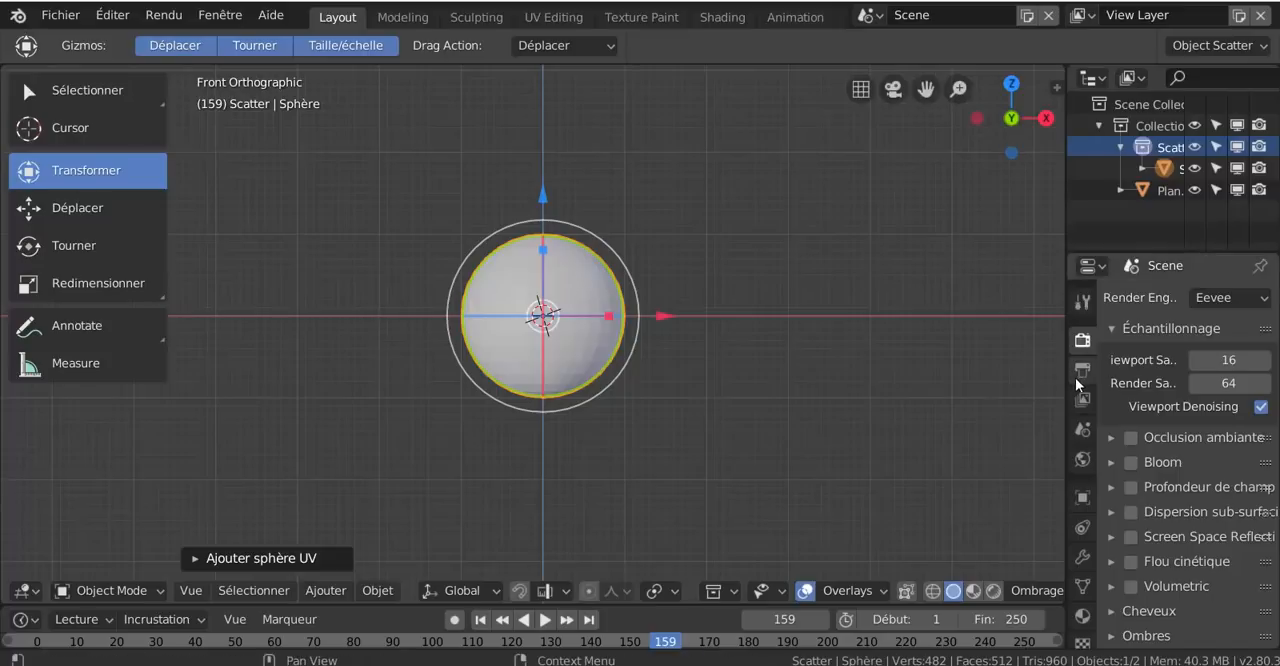
- Add a Subdivision Surface modifier to the sphere and set its viewport subdivisions to 2
drag(1066, 384, 1000, 386)
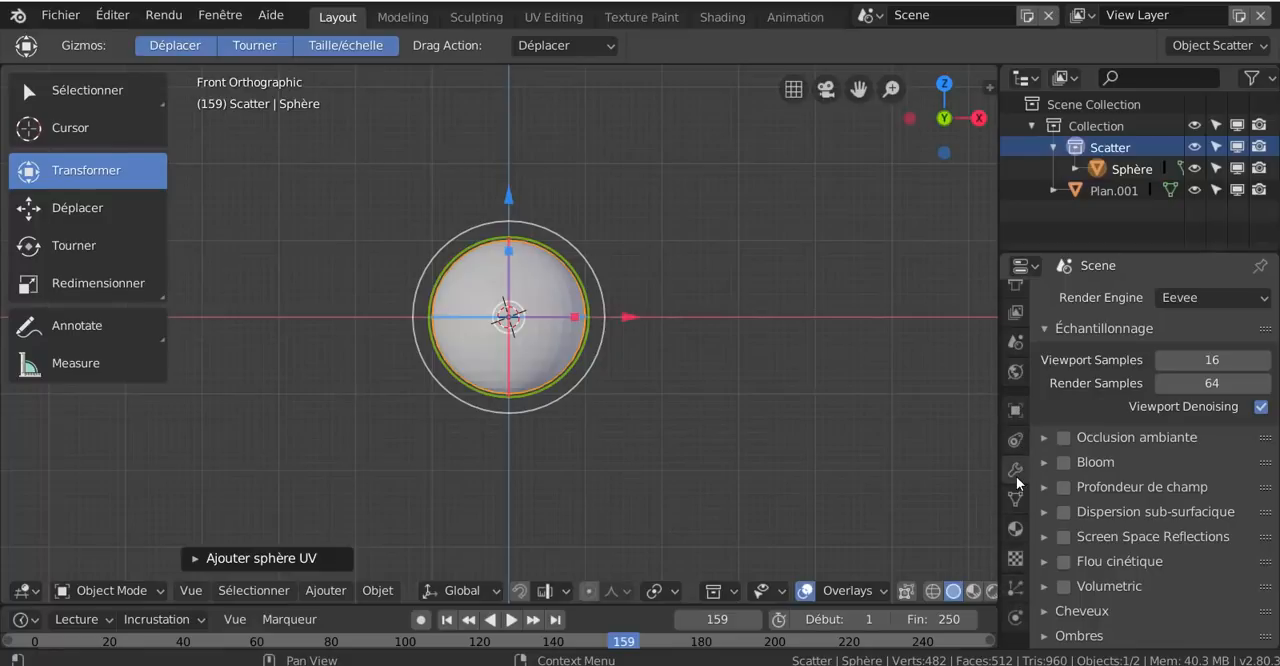
click(1015, 472)
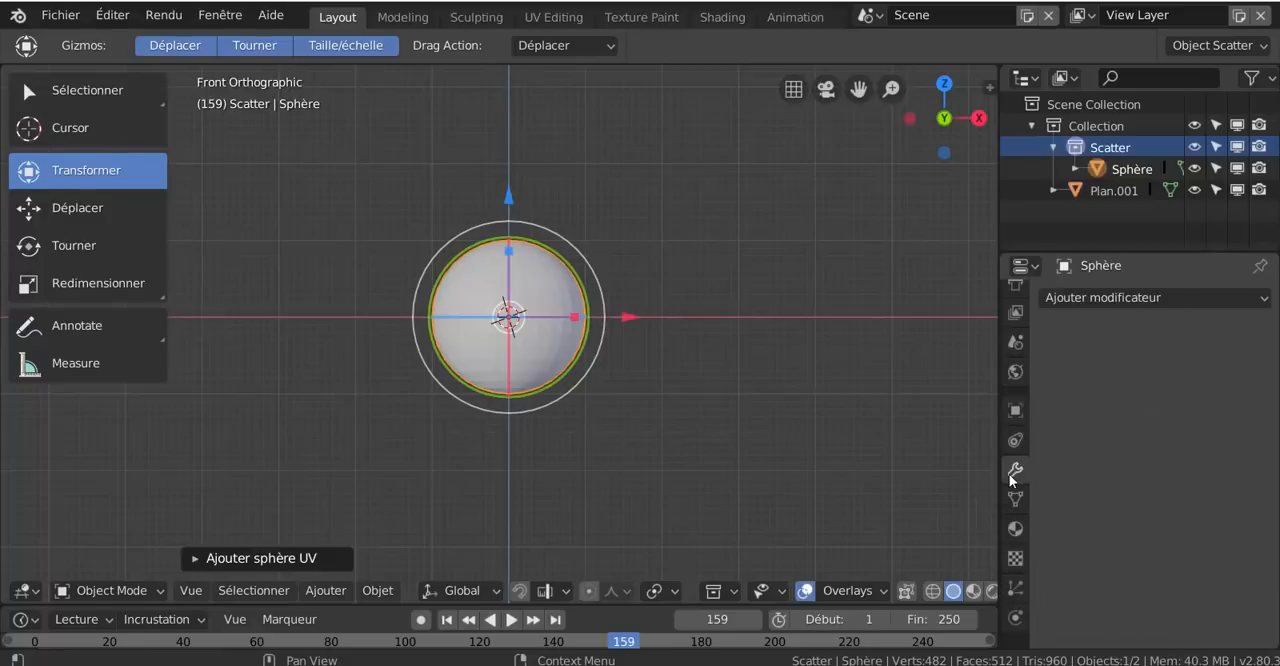
click(1131, 297)
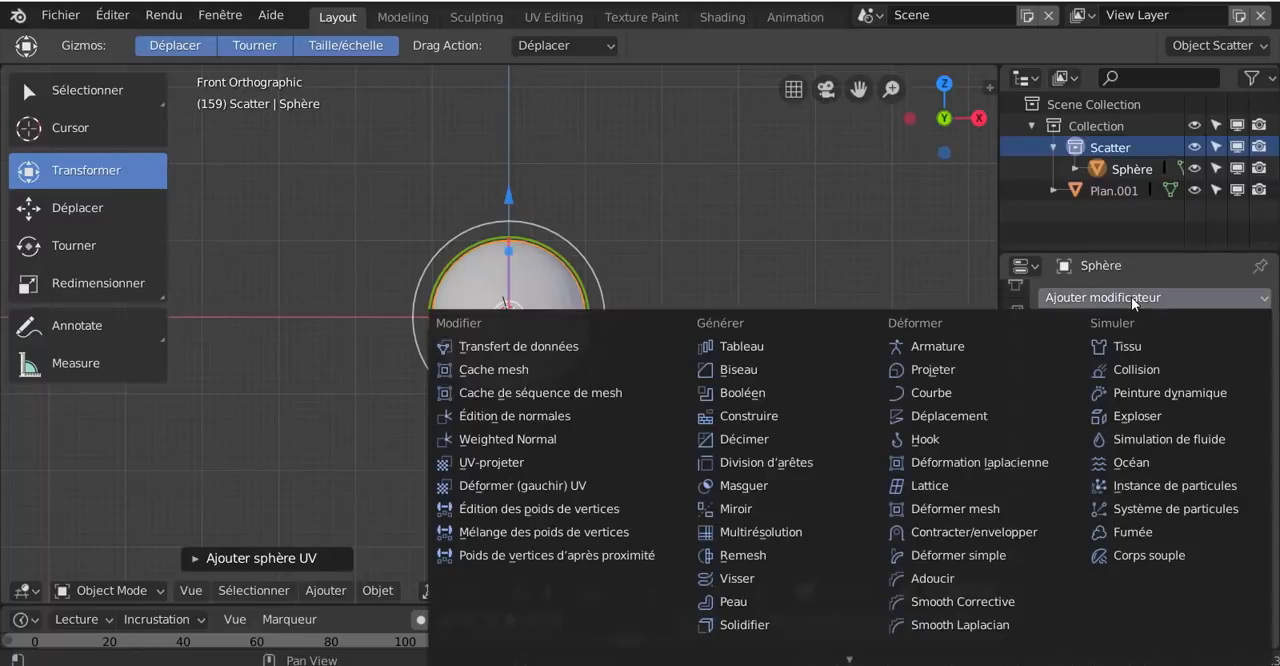
mouse_move(856, 656)
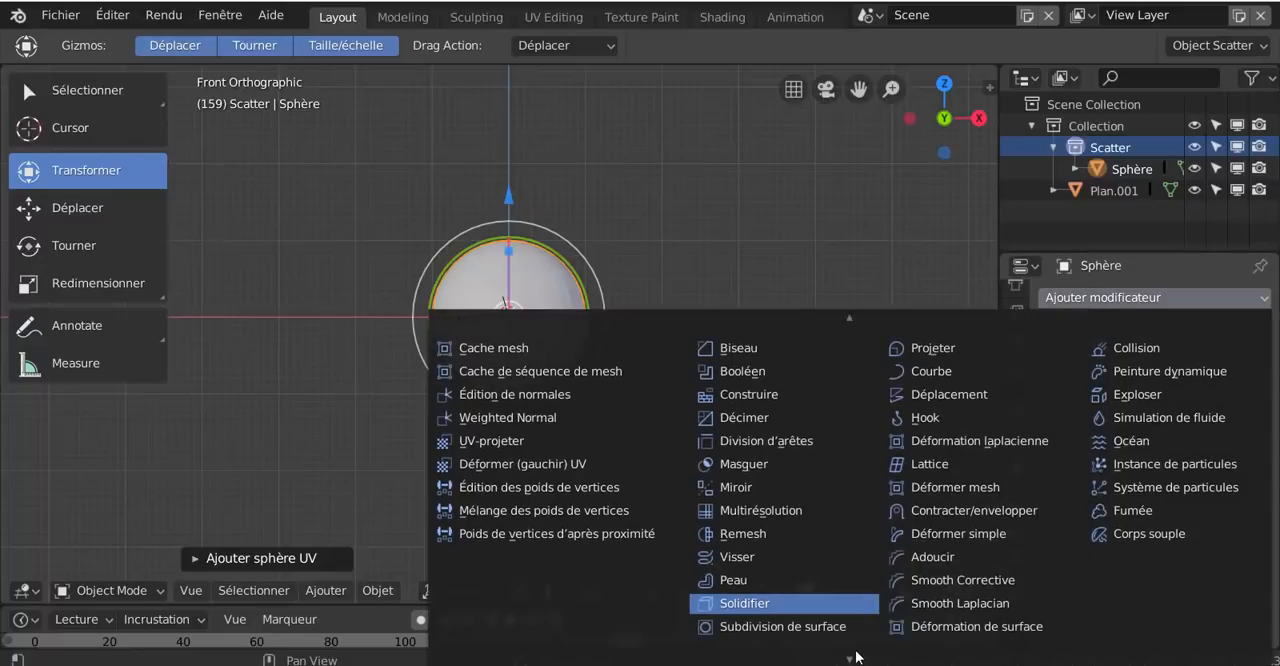
click(768, 627)
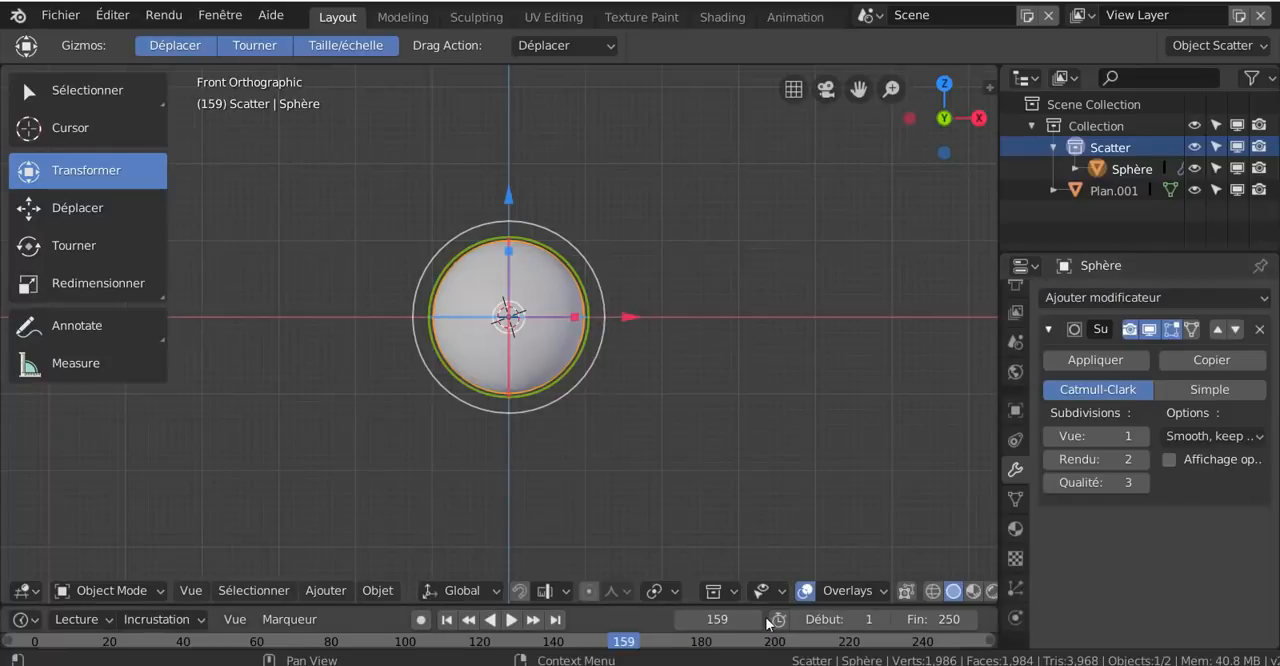
click(1145, 436)
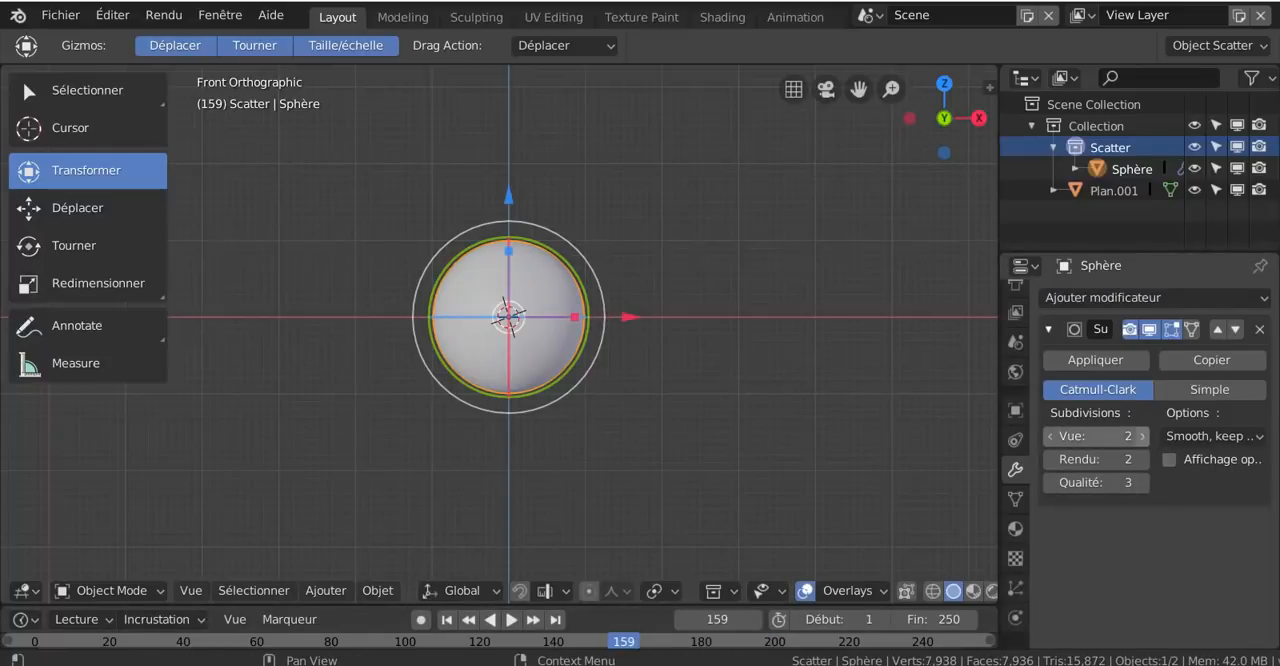
- Apply smooth shading (Ombrage lissé) to the sphere
scroll(654, 413, up, 5)
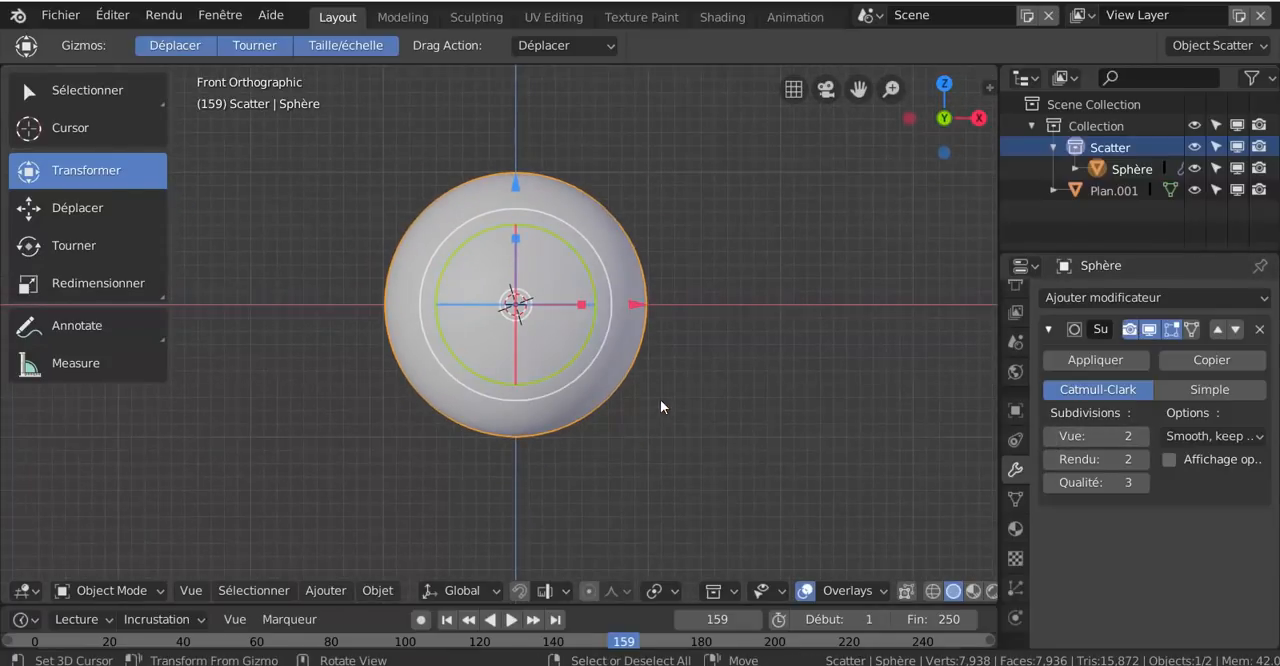
scroll(645, 385, up, 2)
scroll(639, 426, down, 2)
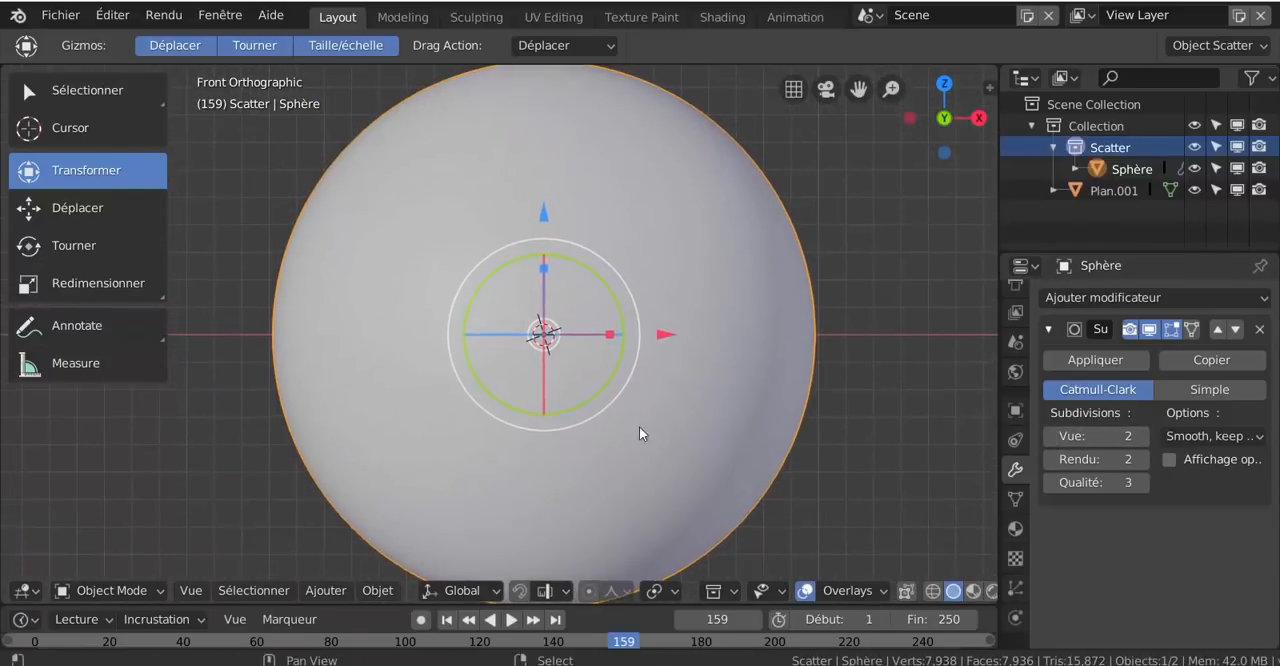
right_click(627, 432)
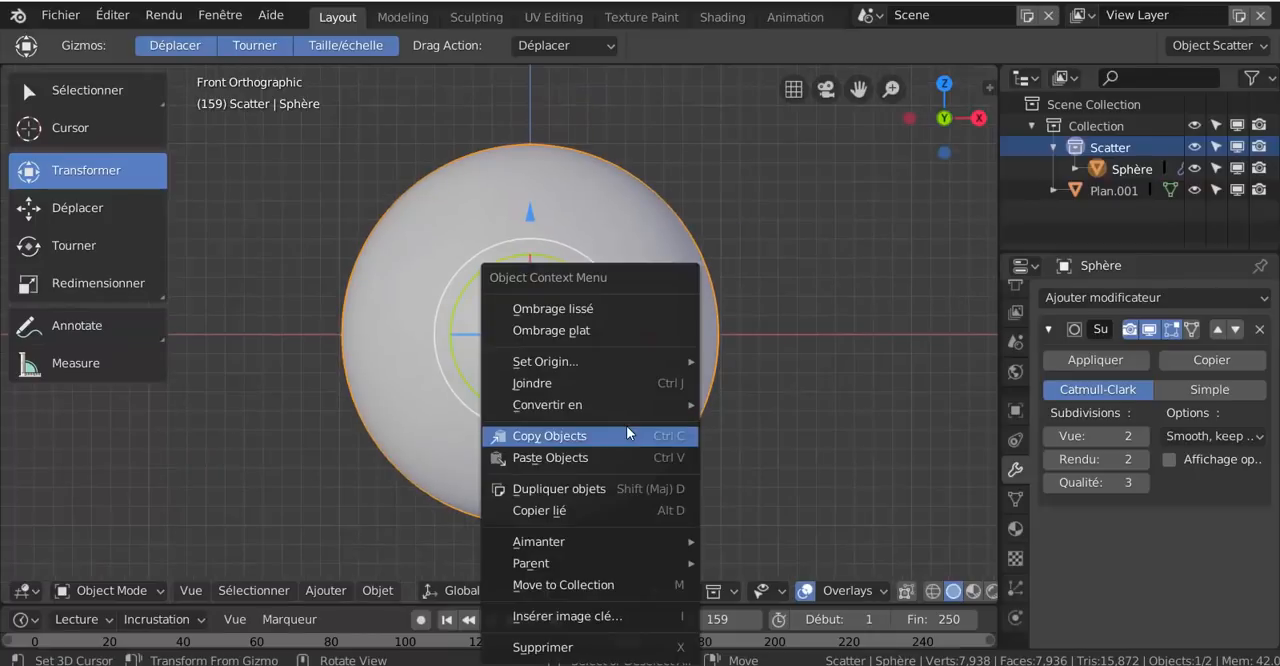
click(617, 314)
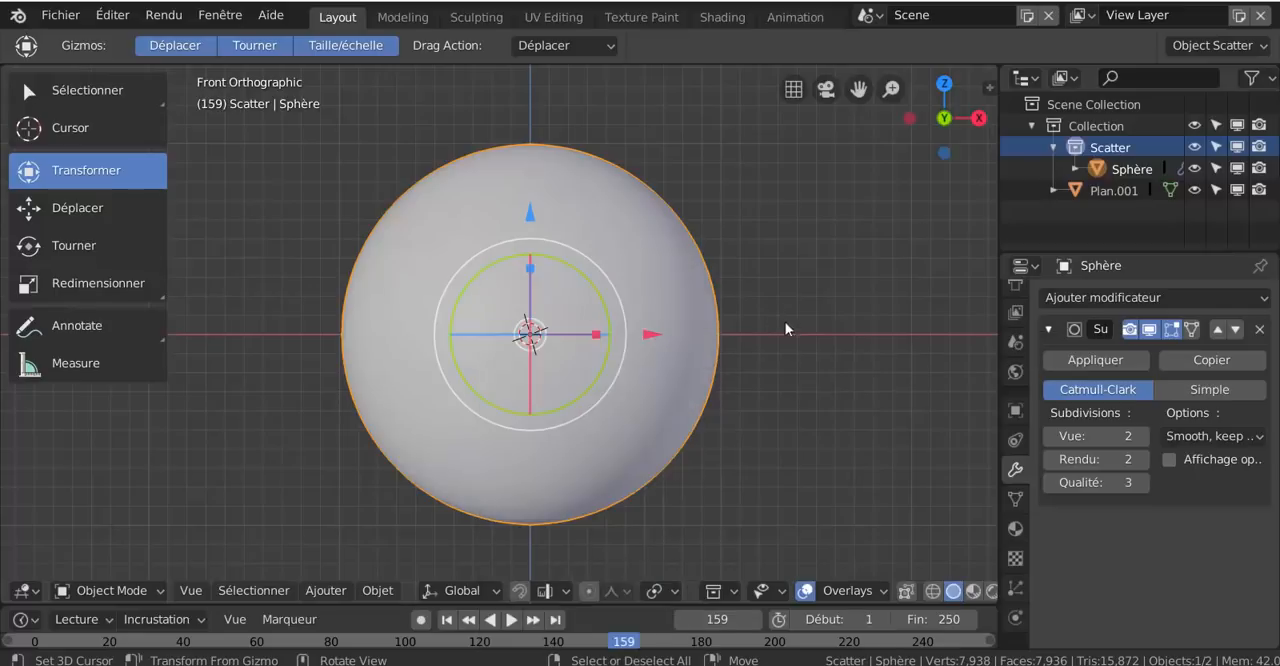
- Examine the mouse selection setting in the Input (Entrée) preferences and close the preferences window
click(64, 15)
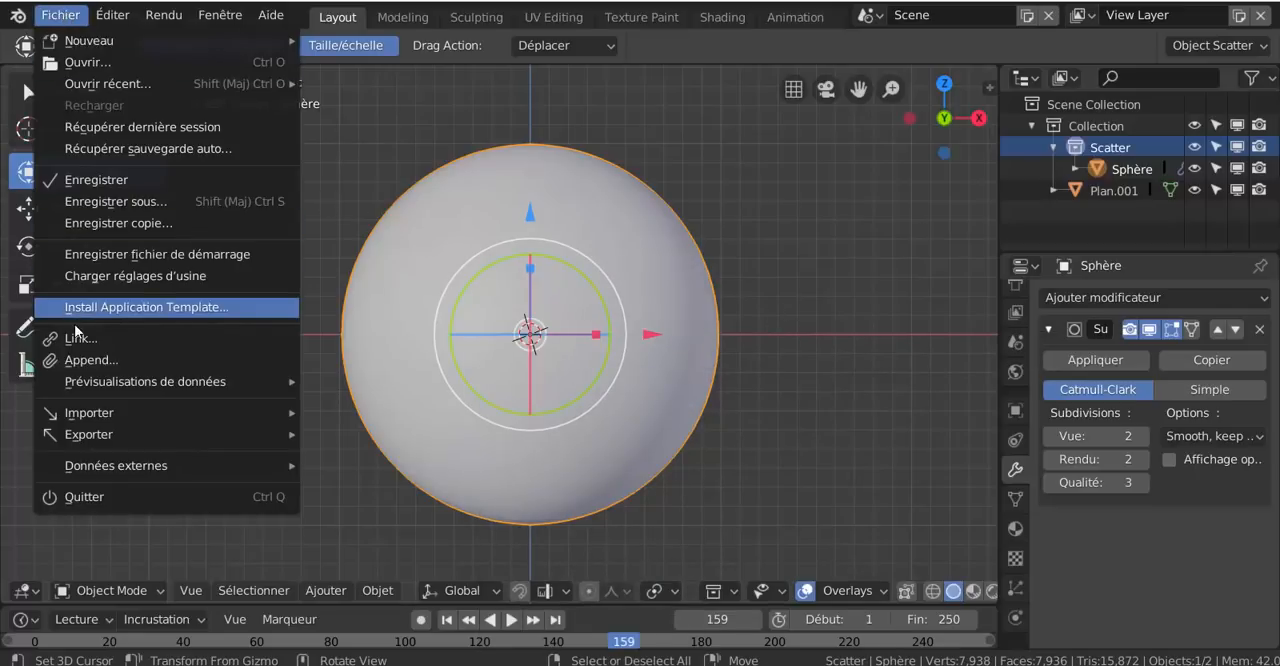
mouse_move(112, 15)
click(136, 269)
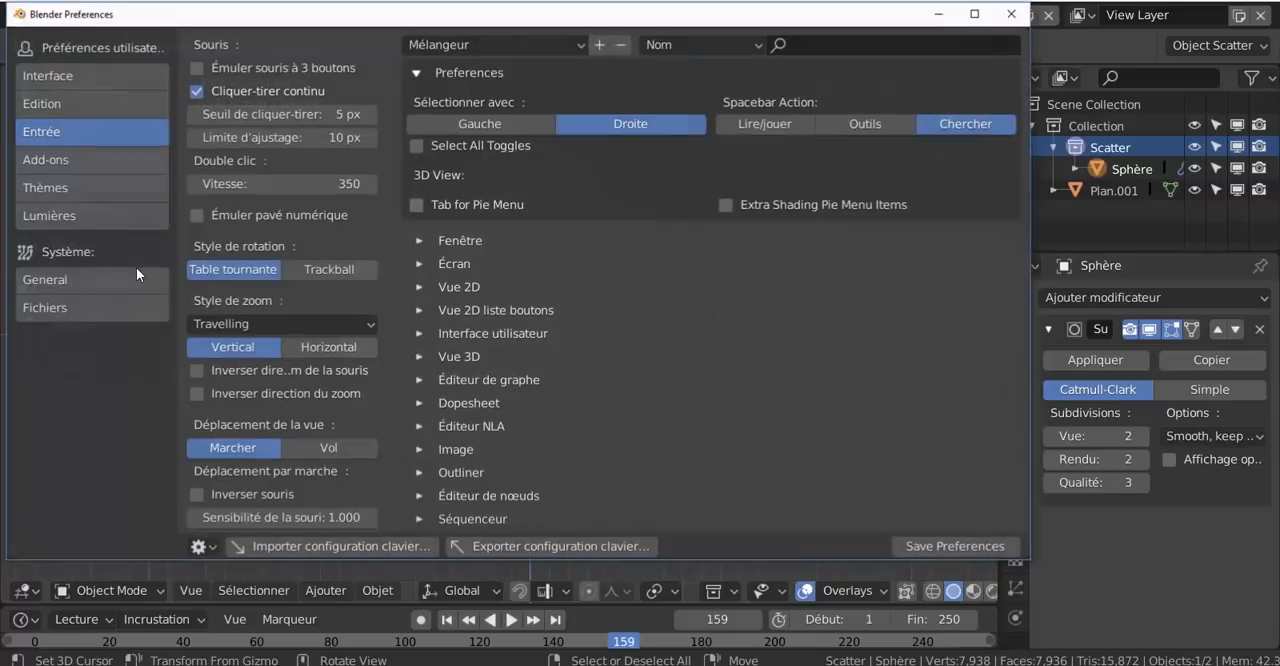
drag(511, 13, 552, 16)
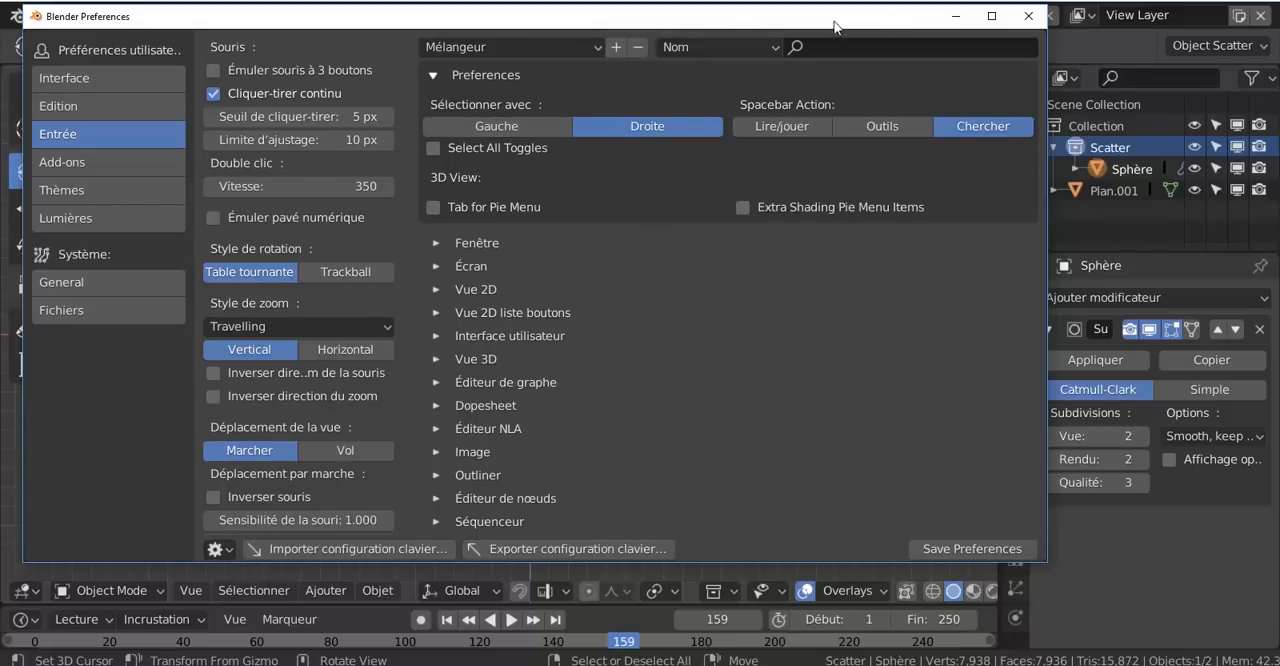
drag(835, 26, 825, 49)
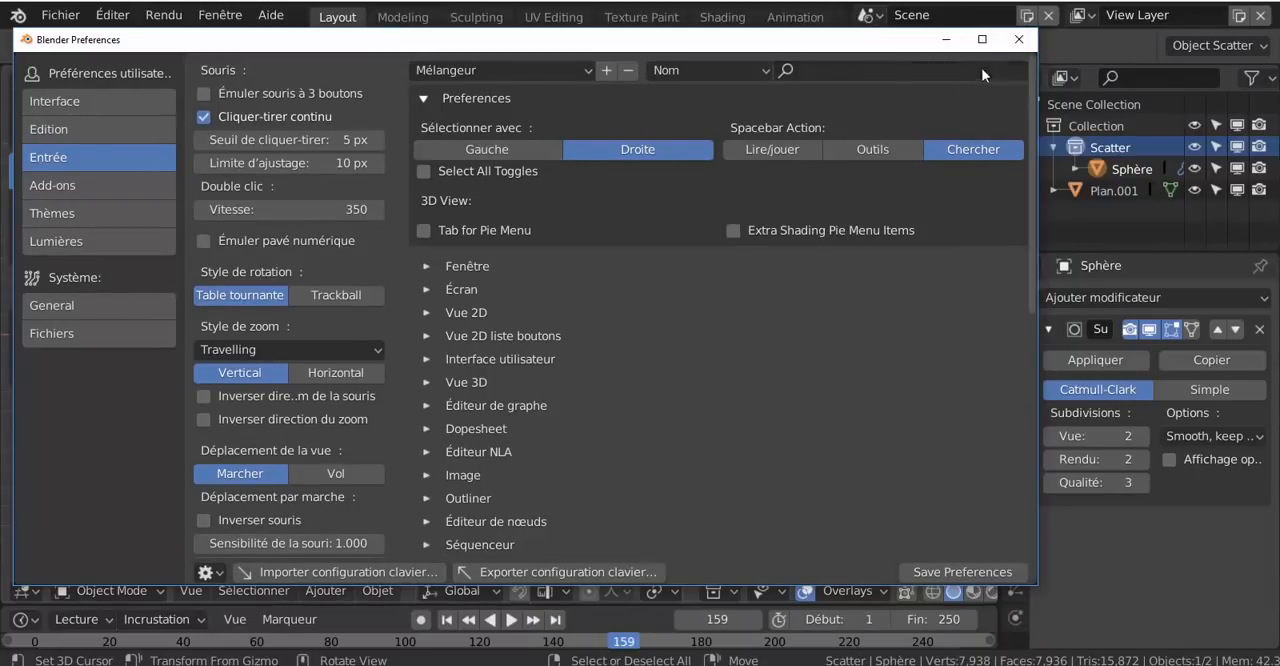
click(1017, 41)
- Open the sphere's object context options and apply Ombrage lissé once more
key(w)
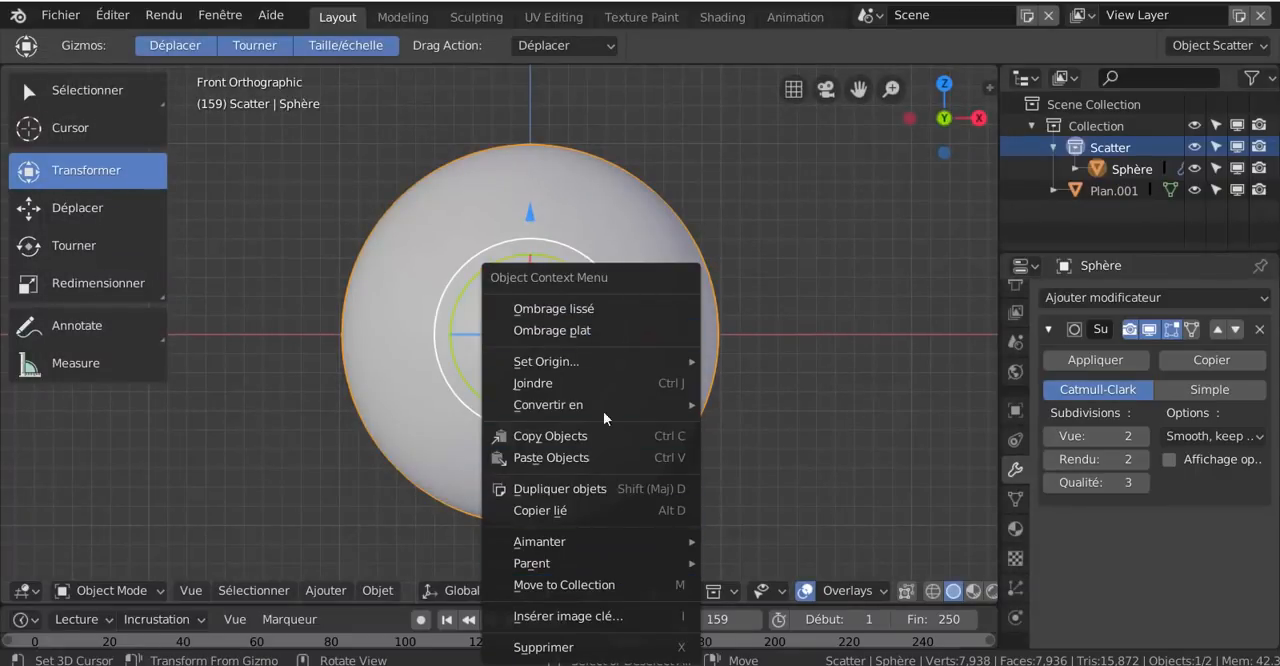
key(w)
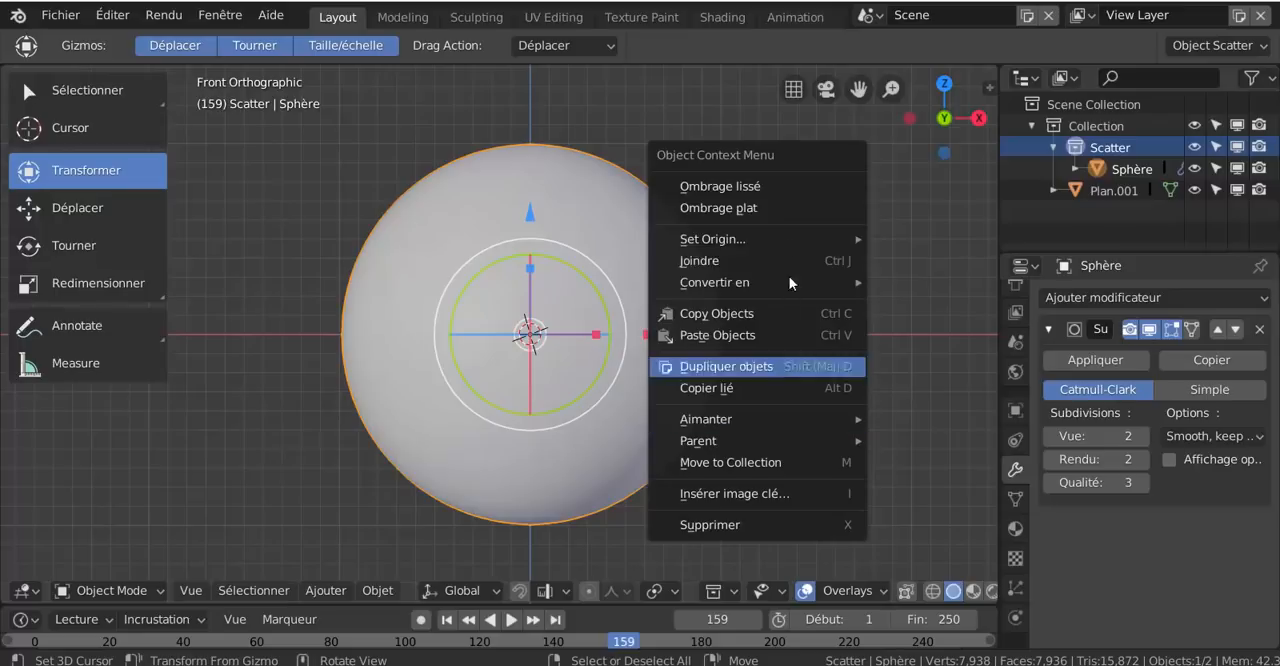
key(w)
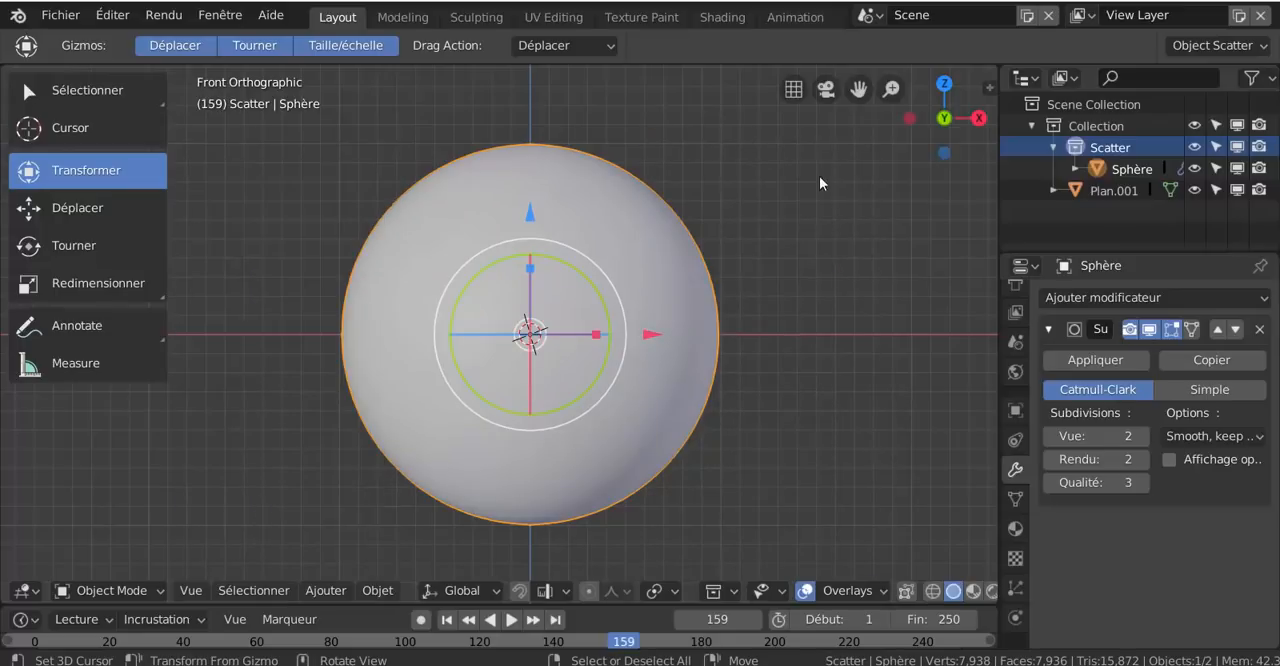
key(w)
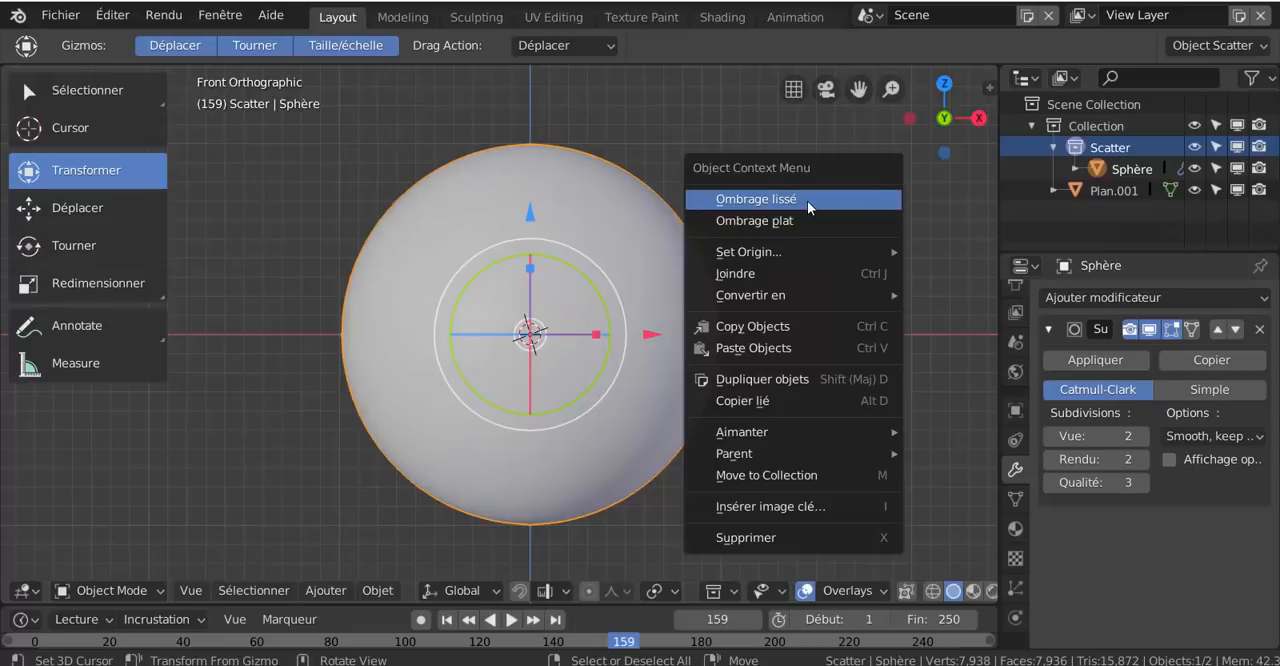
click(807, 200)
- Widen the outliner and properties area beside the 3D view with the whole sphere in sight
scroll(598, 391, up, 4)
scroll(599, 388, down, 3)
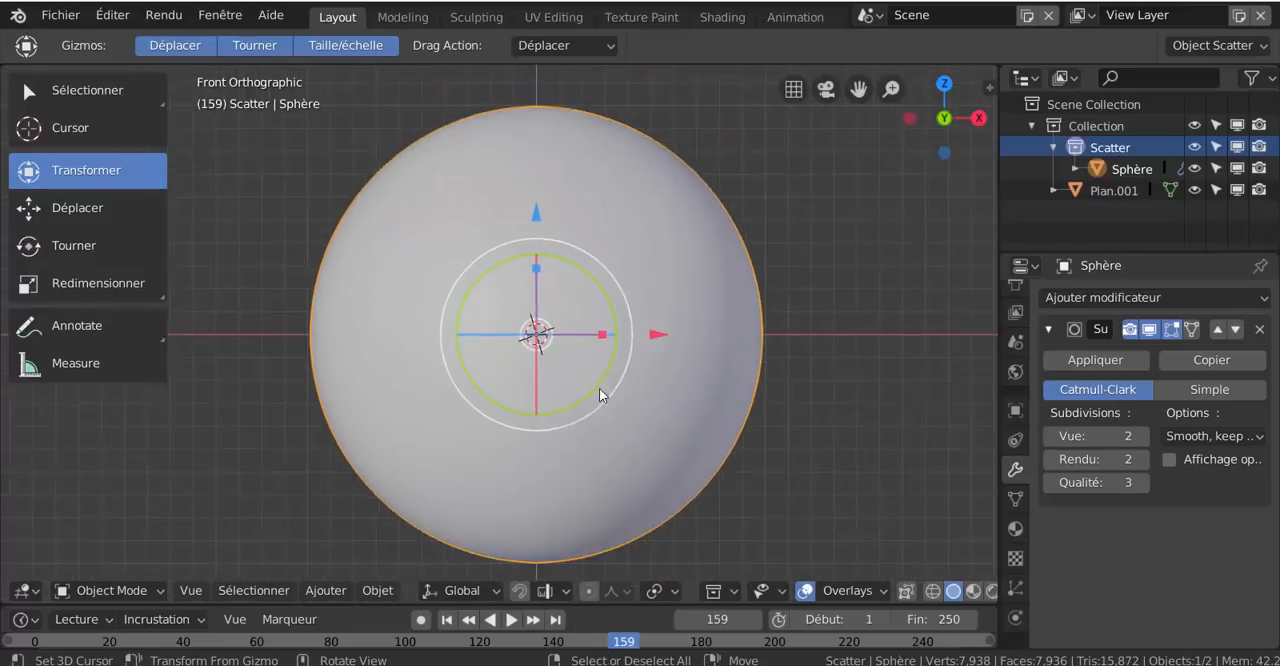
scroll(599, 388, down, 2)
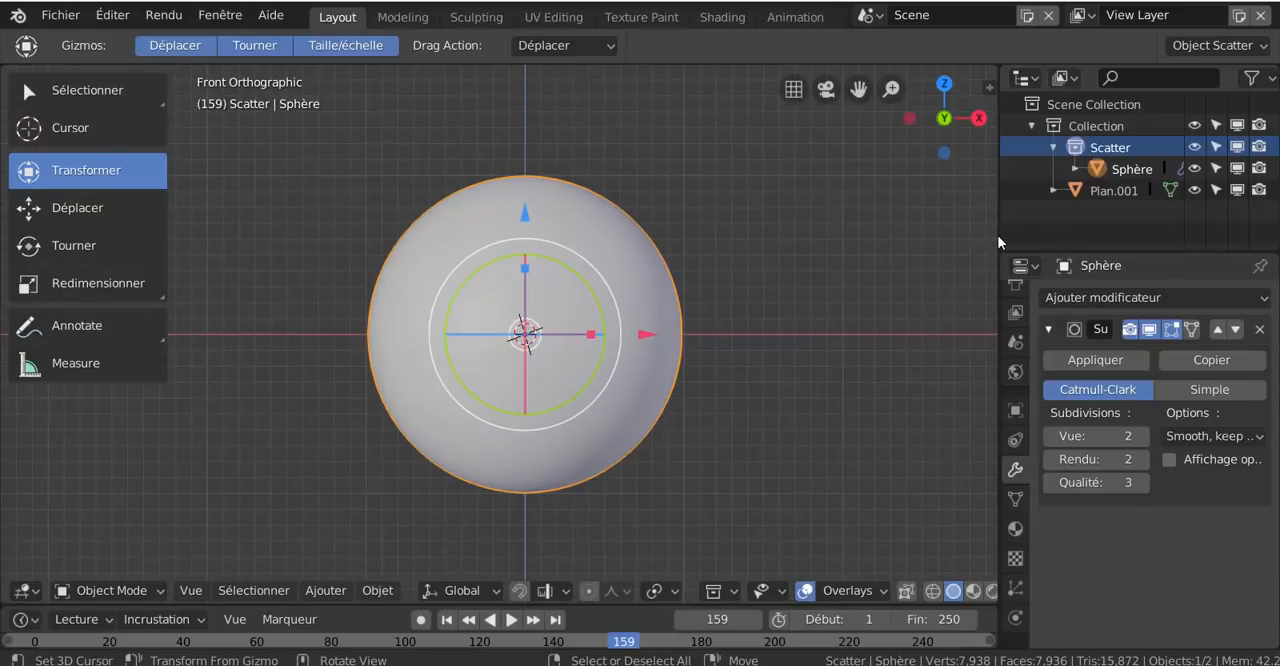
drag(1000, 241, 904, 242)
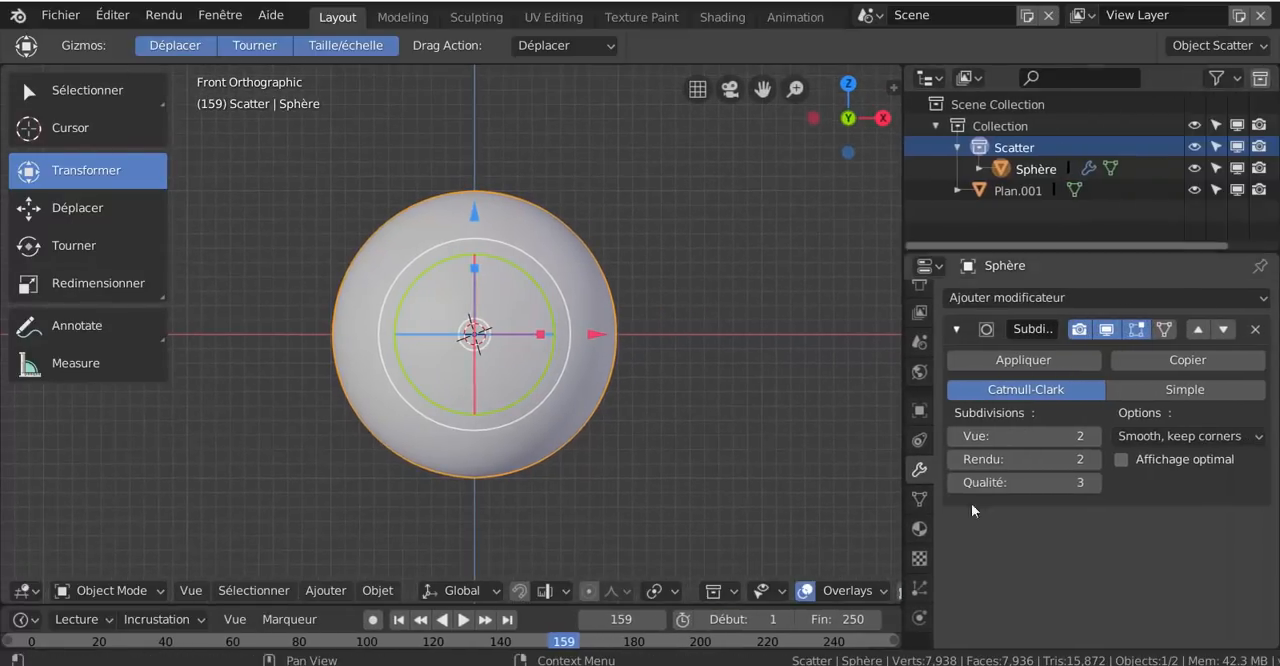
- Create a new material for the sphere and enlarge the properties area to show its surface settings
click(919, 531)
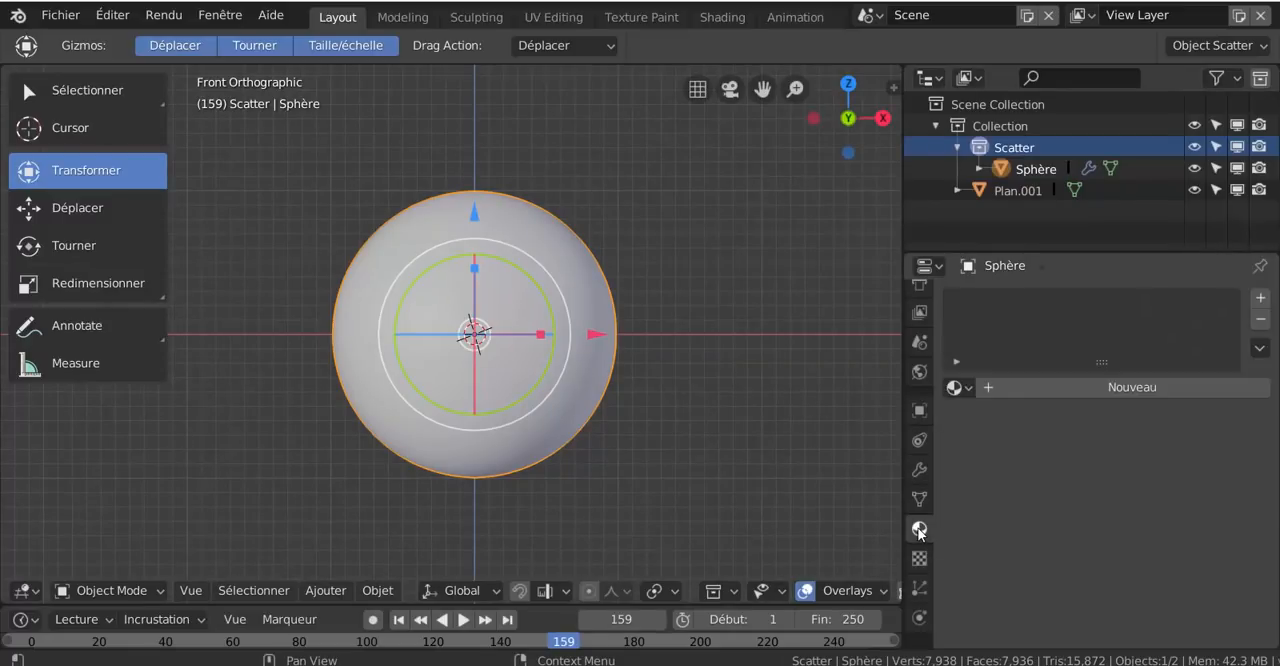
click(1117, 387)
scroll(1129, 491, down, 3)
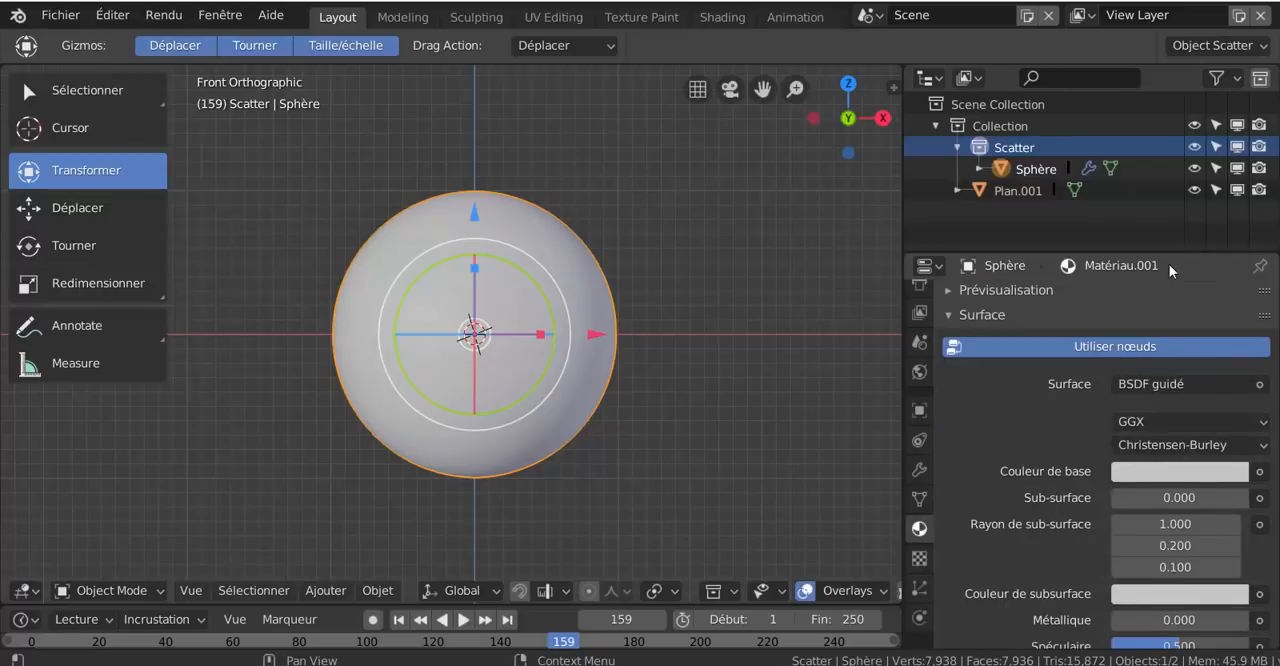
drag(1170, 252, 1167, 139)
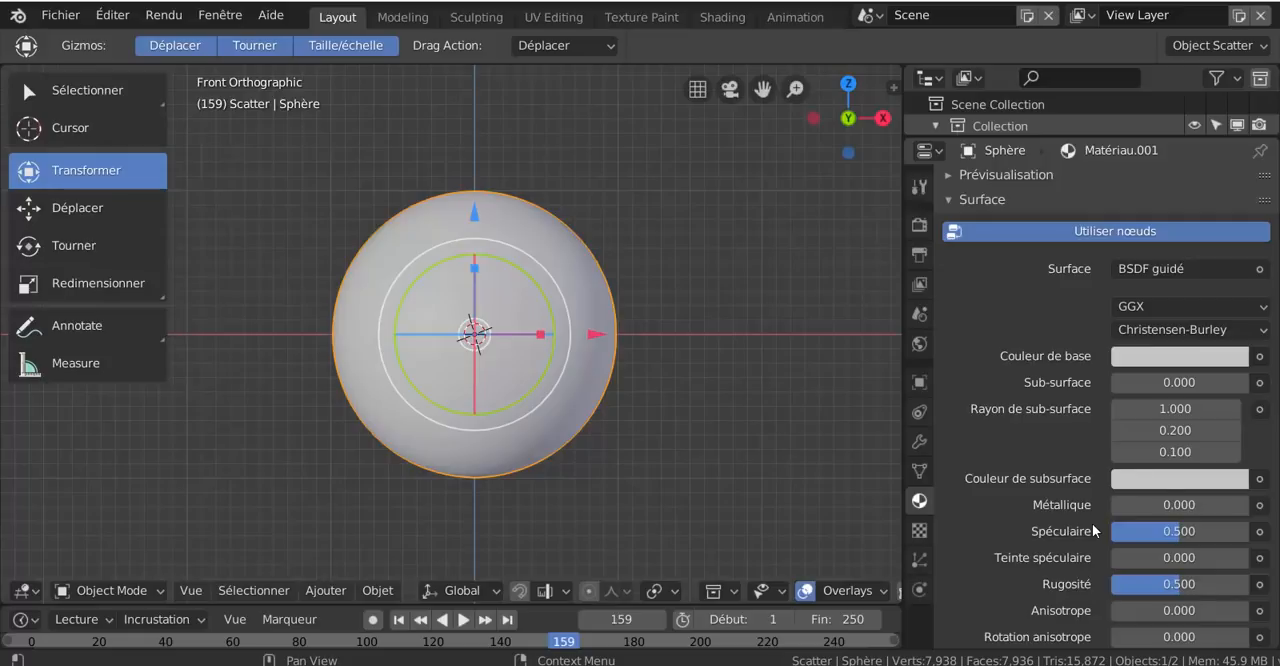
- Set the material's Spéculaire, Rugosité and Teinte de lustre to 0
drag(1181, 534, 1111, 534)
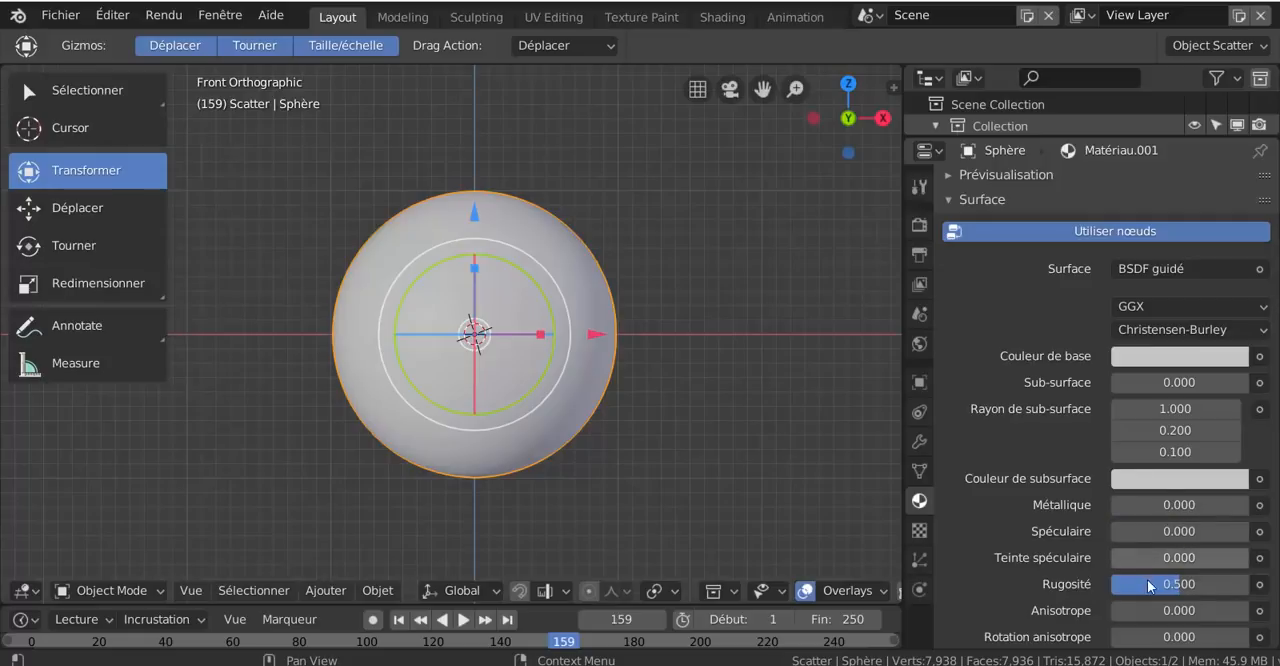
drag(1153, 585, 1108, 563)
scroll(1151, 568, down, 4)
drag(1116, 614, 1112, 614)
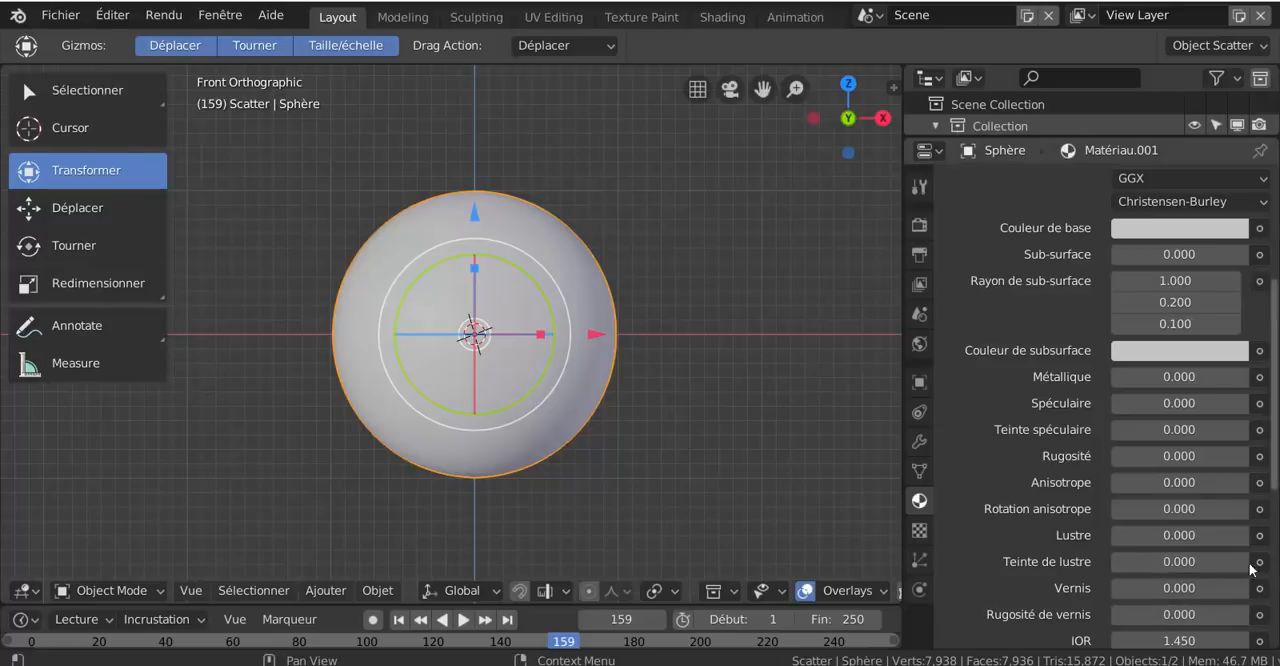
- Link a Texture image node to the material's Couleur de base
scroll(1223, 536, down, 5)
scroll(1223, 536, up, 7)
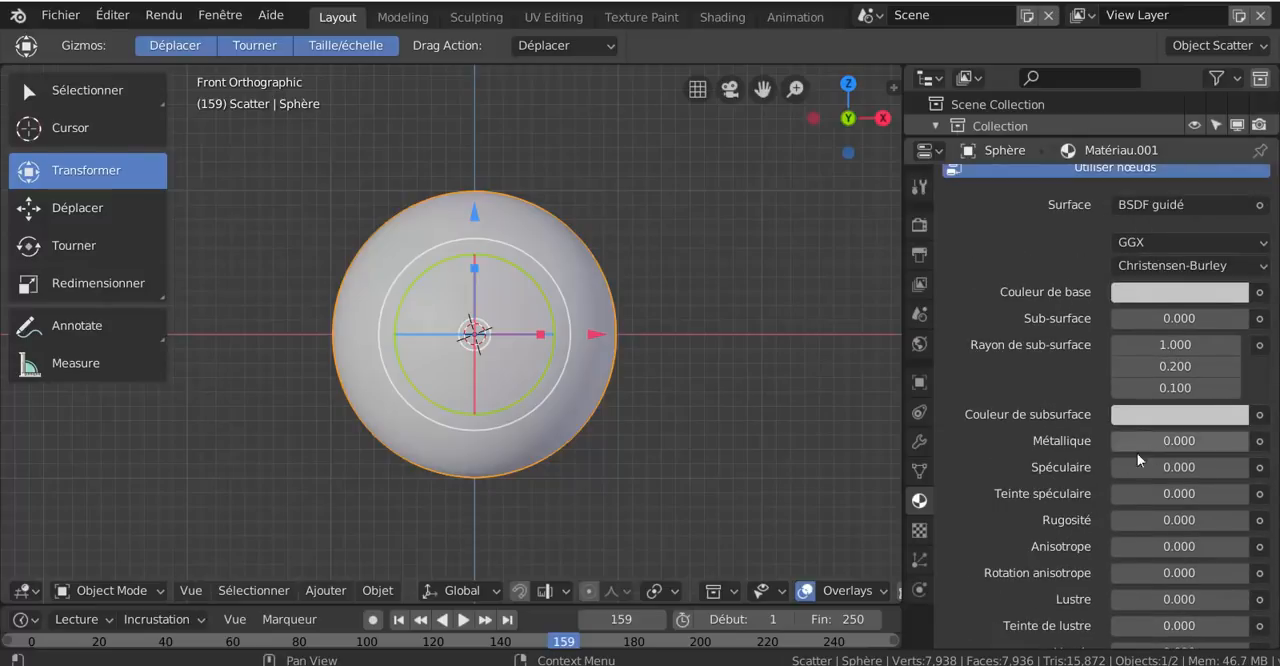
click(1260, 292)
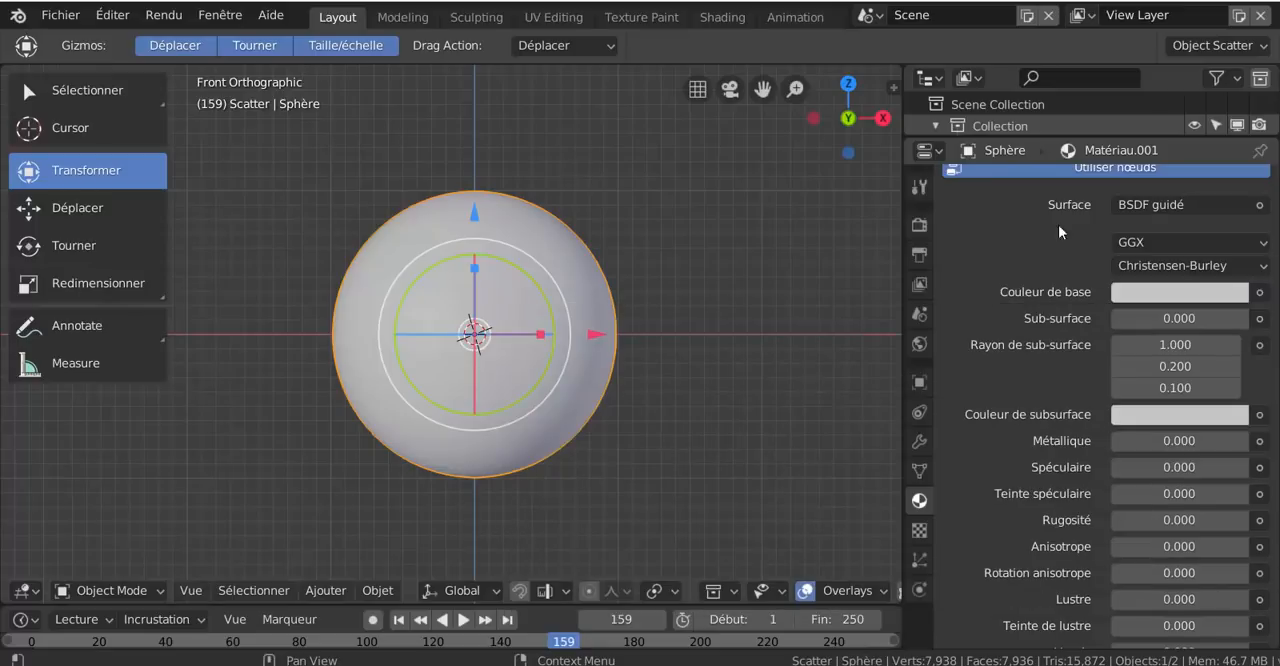
click(1260, 292)
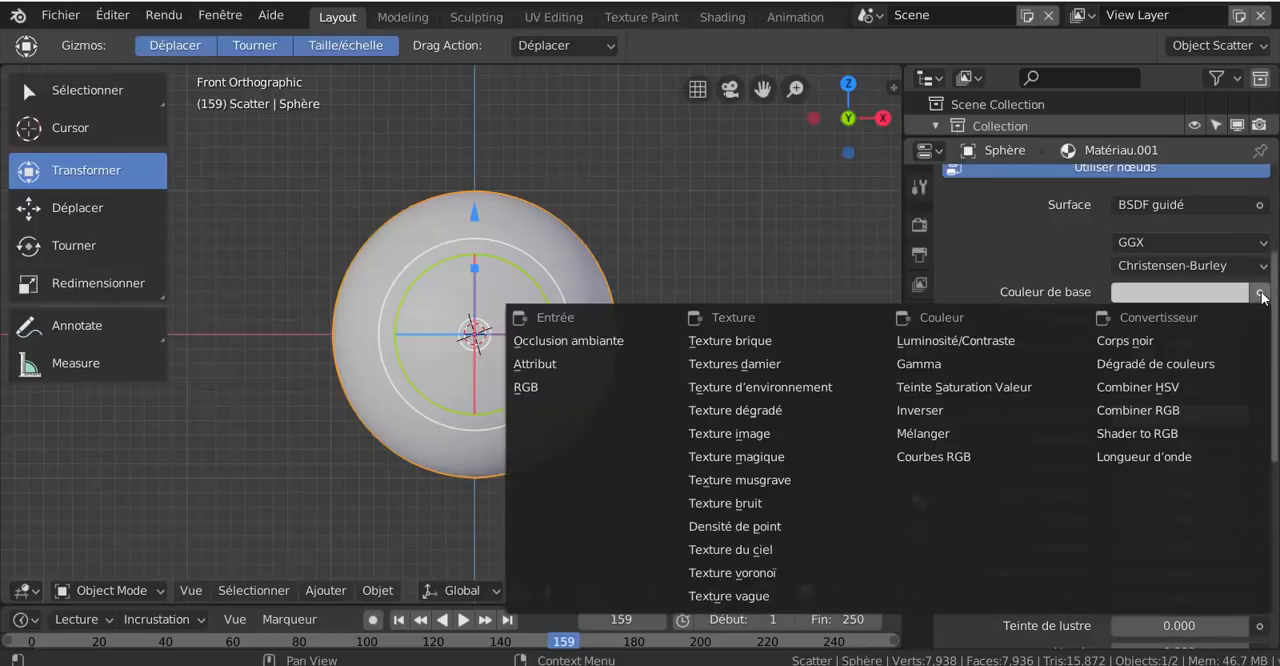
click(734, 436)
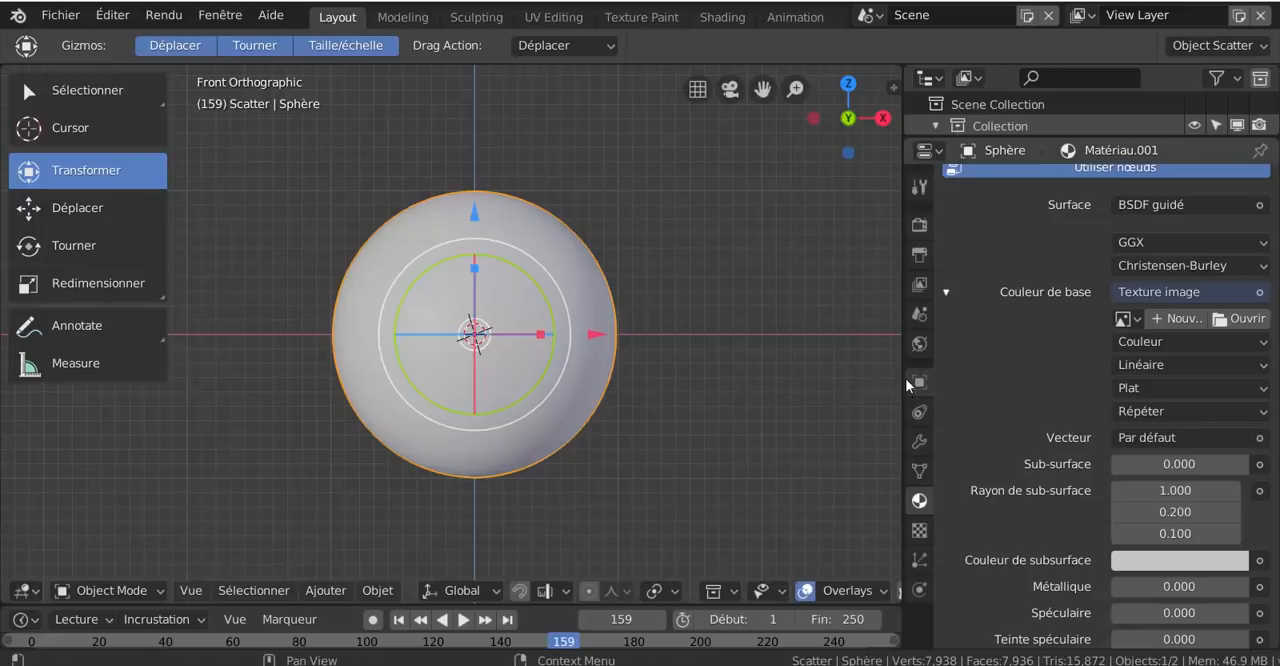
- Widen the material settings and browse the Planète Textures 3D folder as thumbnails for the base colour image
drag(905, 378, 783, 371)
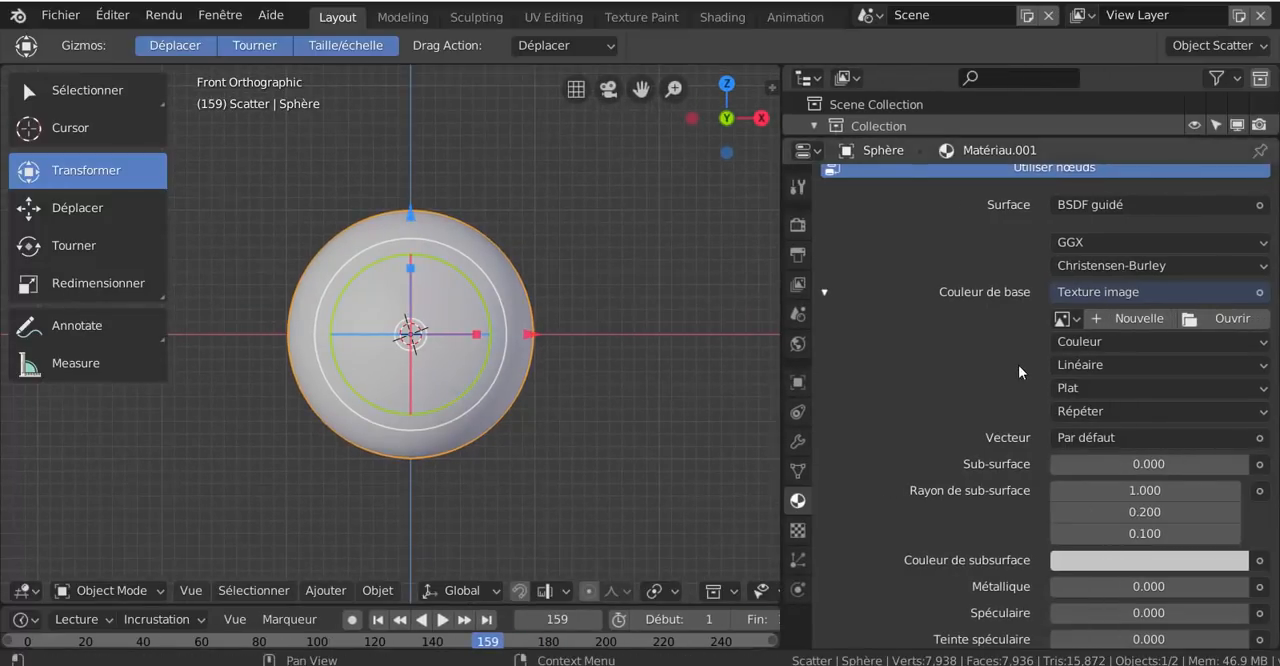
click(1234, 319)
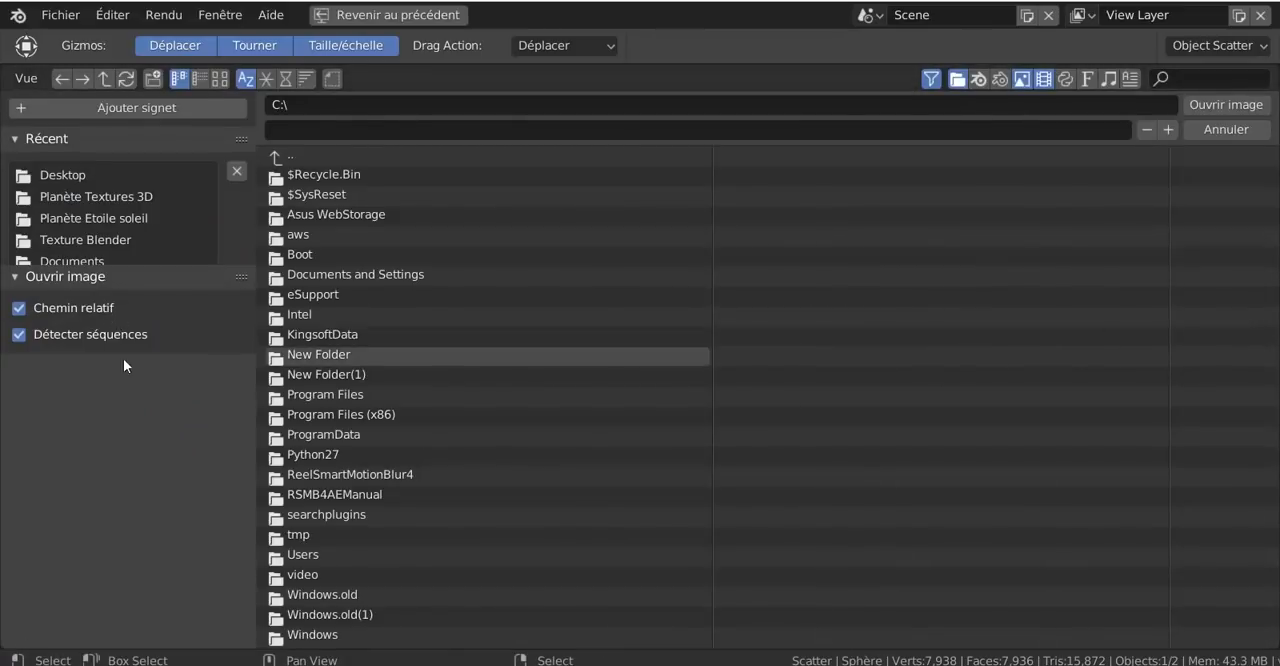
scroll(147, 223, down, 1)
click(130, 164)
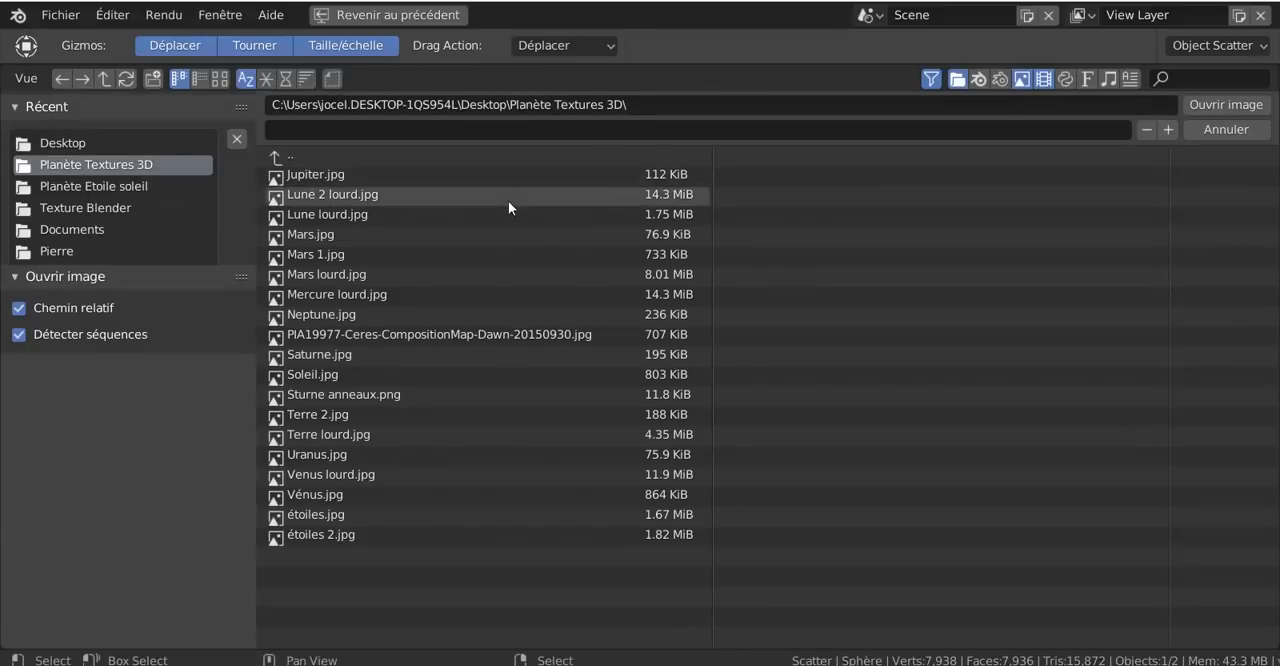
click(221, 79)
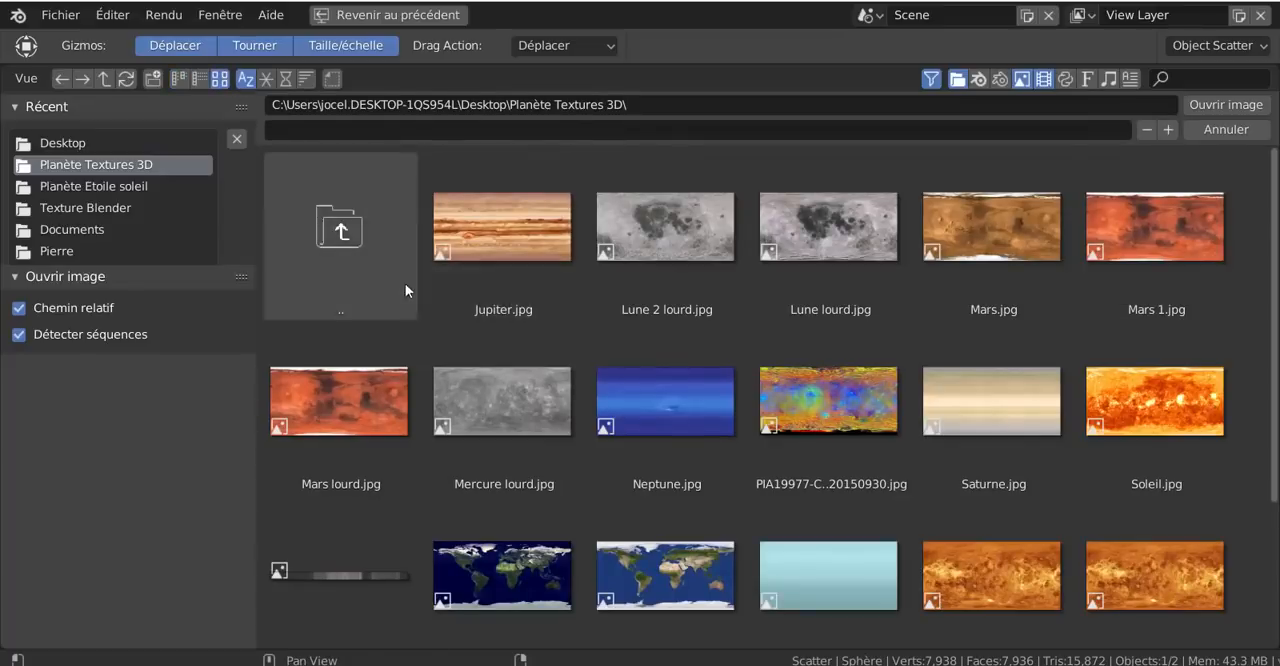
- Load Terre lourd.jpg as the base colour's texture image
scroll(1240, 340, down, 5)
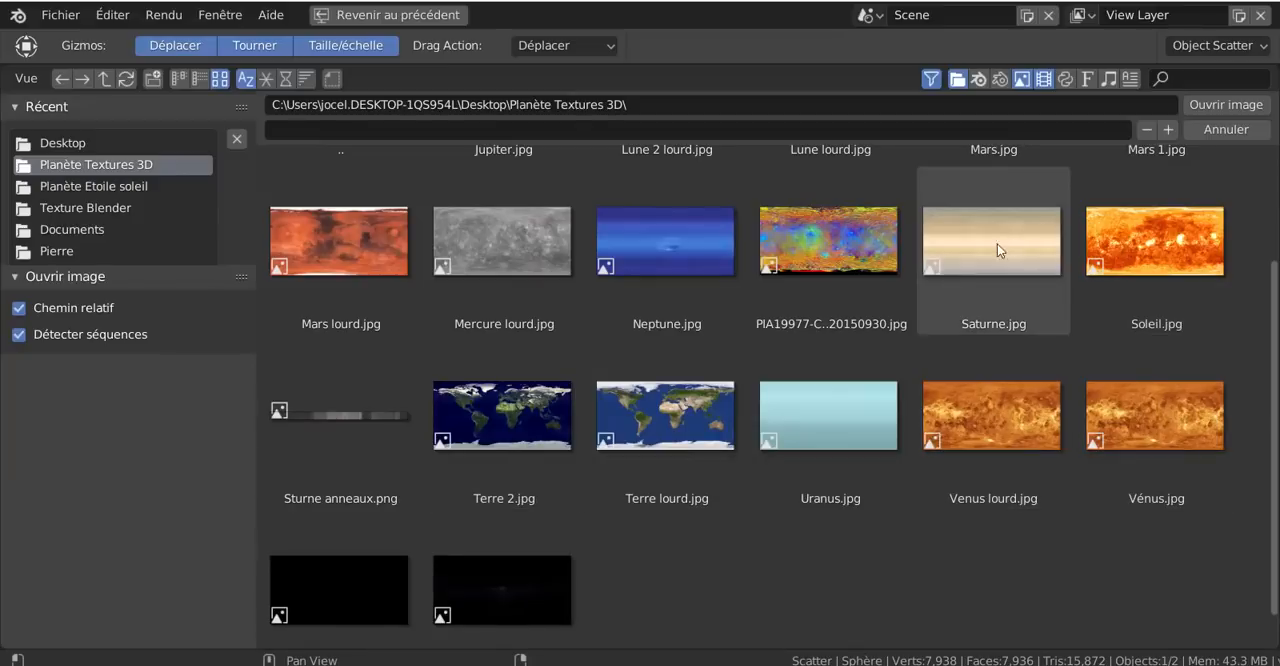
scroll(997, 244, up, 1)
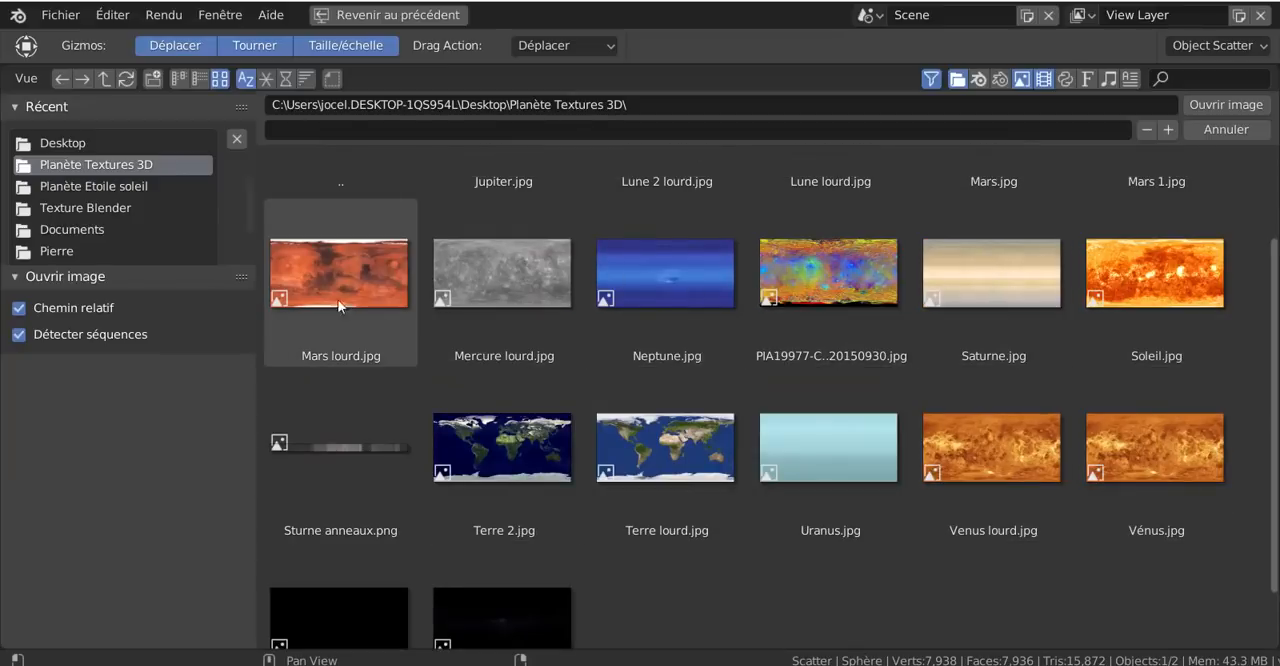
scroll(609, 380, up, 3)
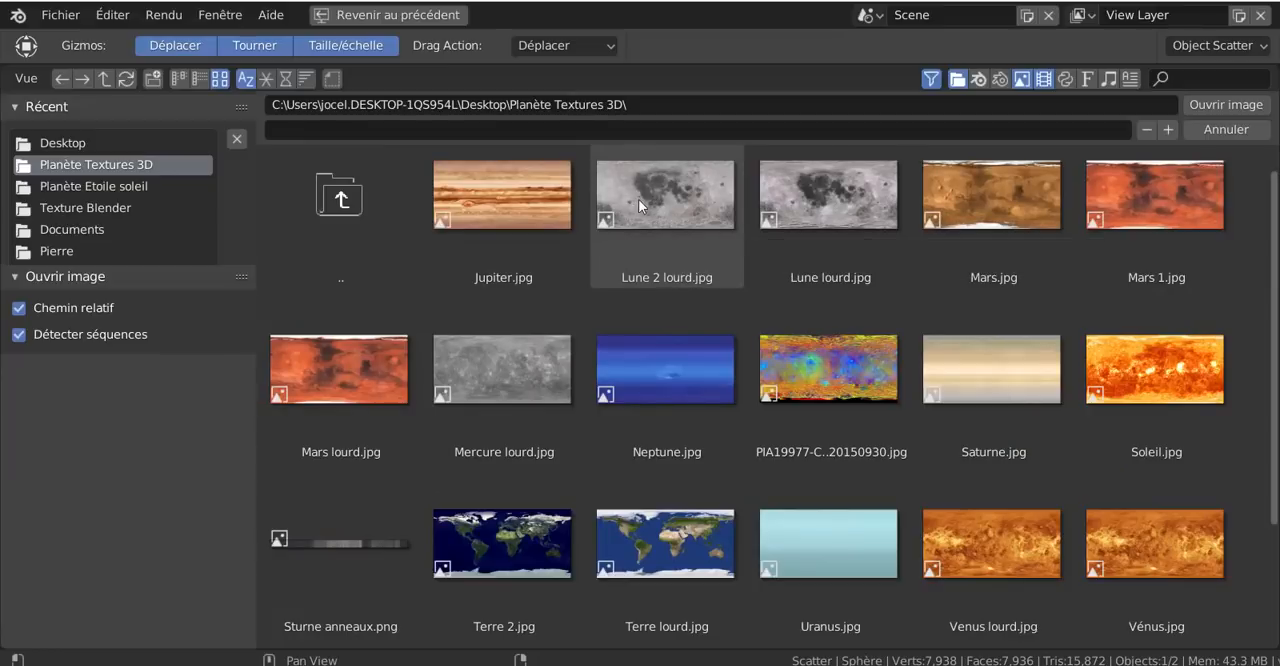
scroll(1110, 392, down, 3)
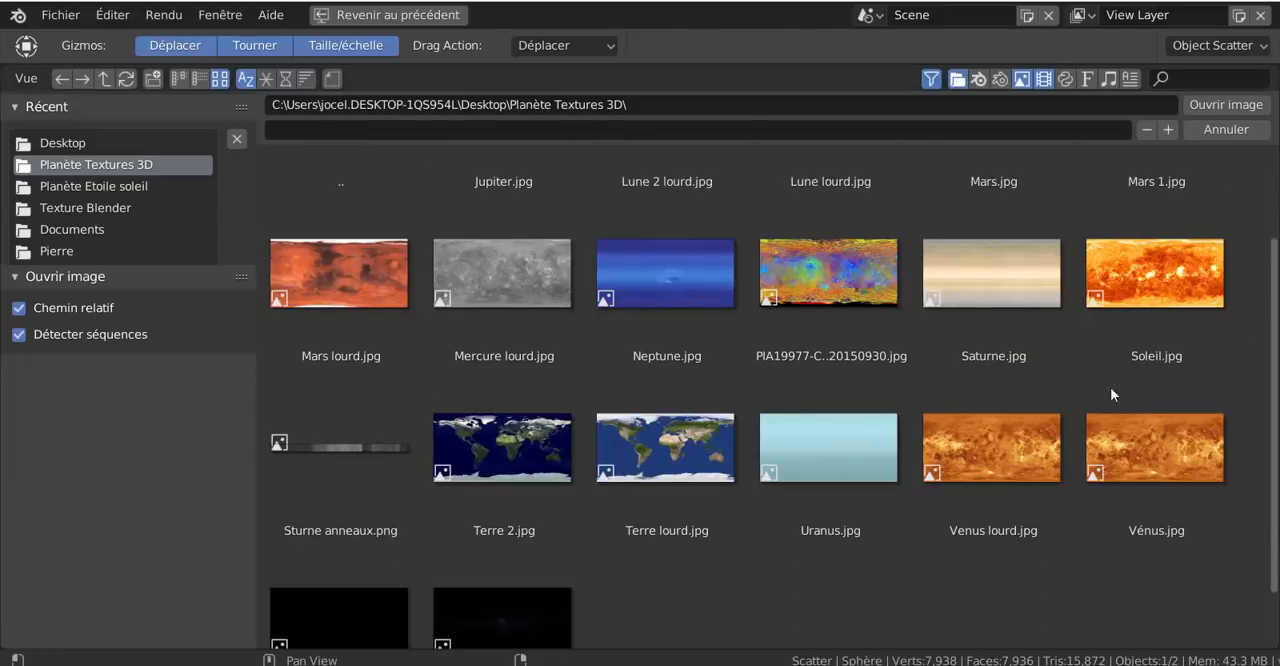
click(681, 454)
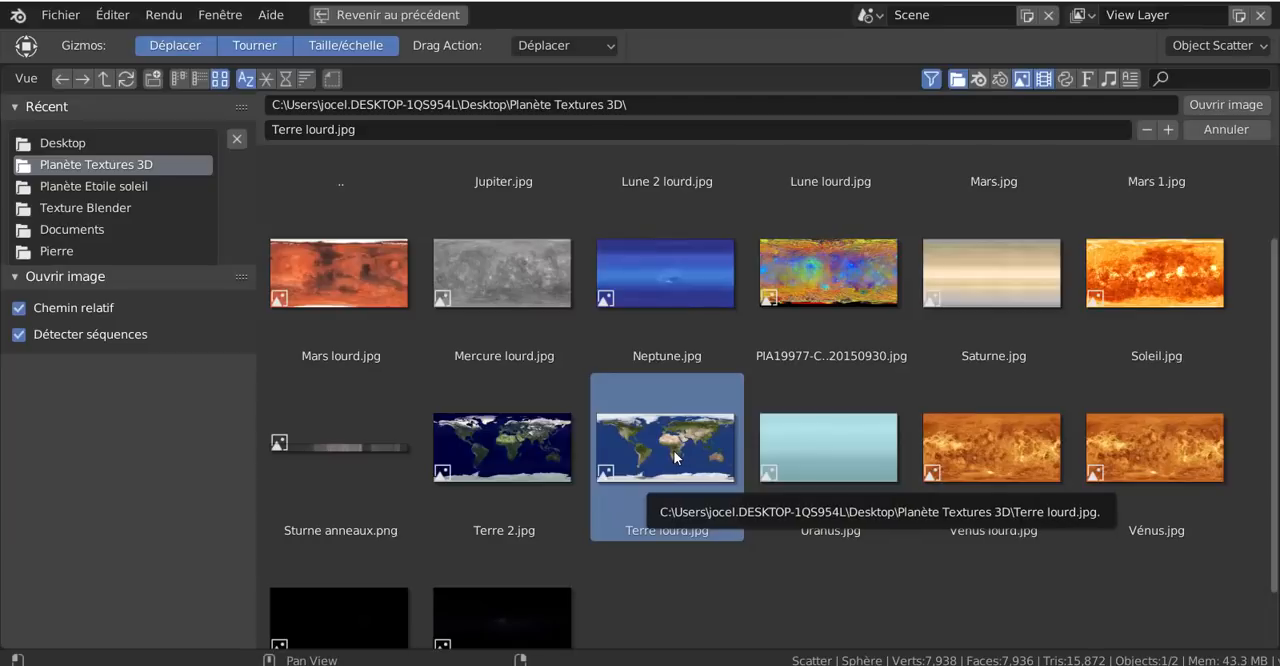
click(1212, 106)
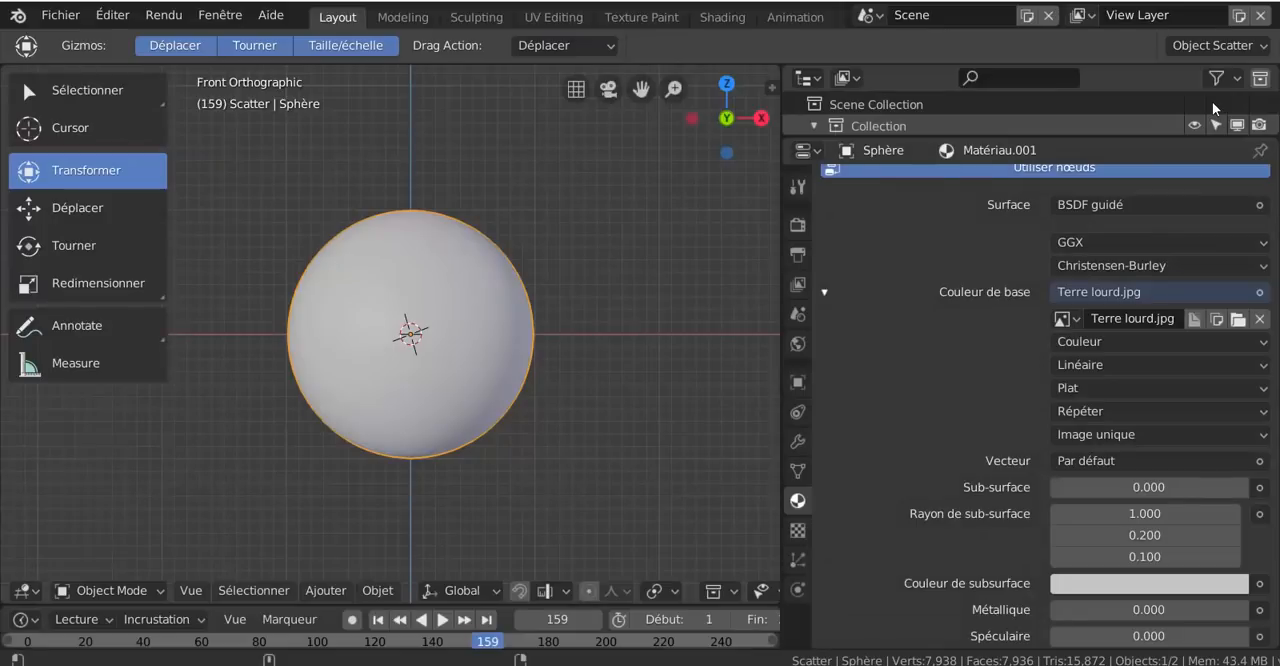
- Set the image texture's Vecteur input to the UV output of Coordonnées de texture
scroll(943, 460, down, 4)
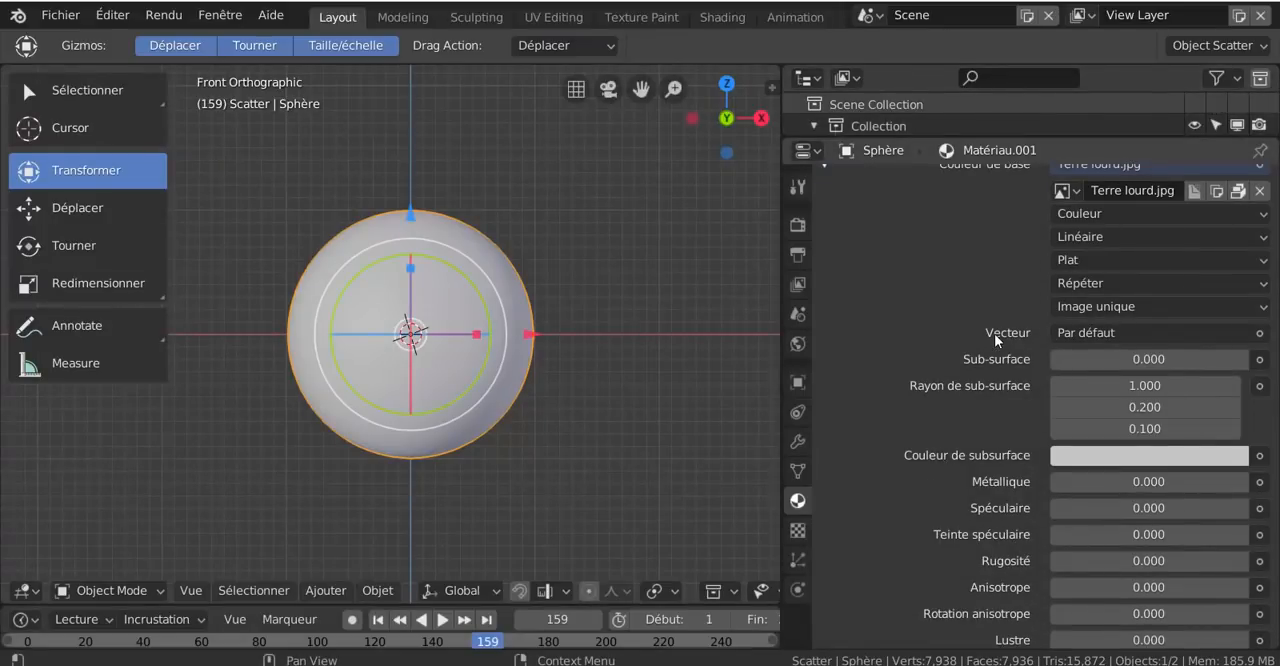
click(1130, 334)
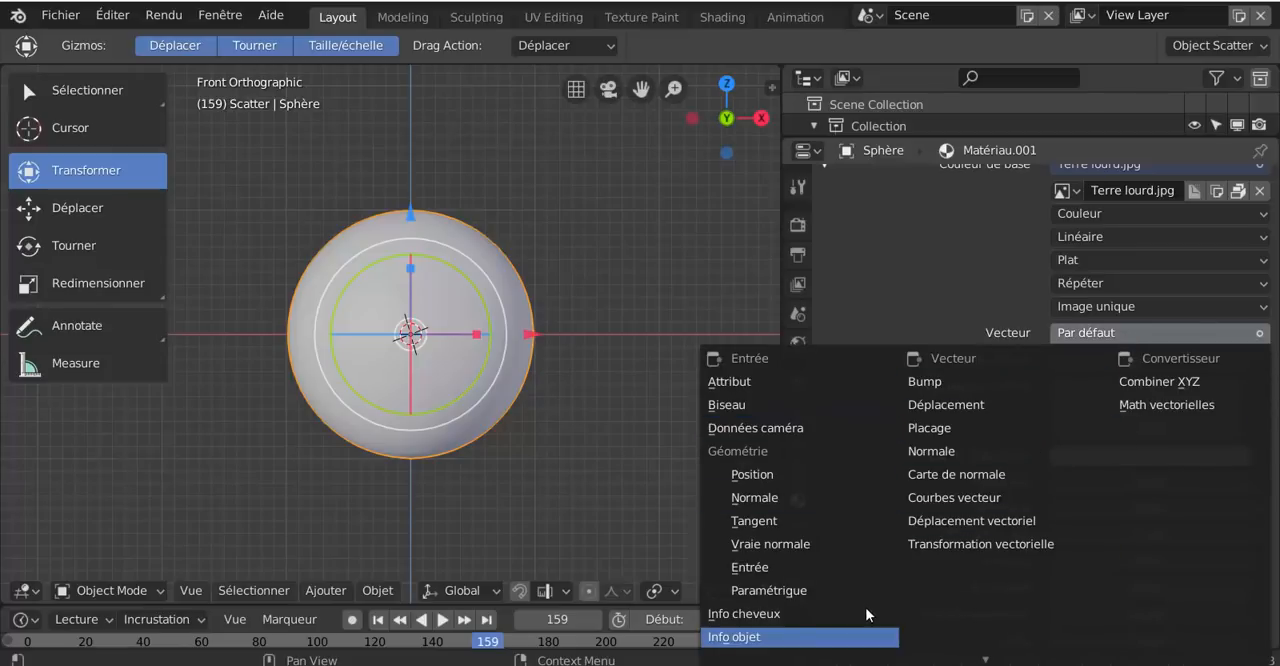
scroll(865, 607, down, 13)
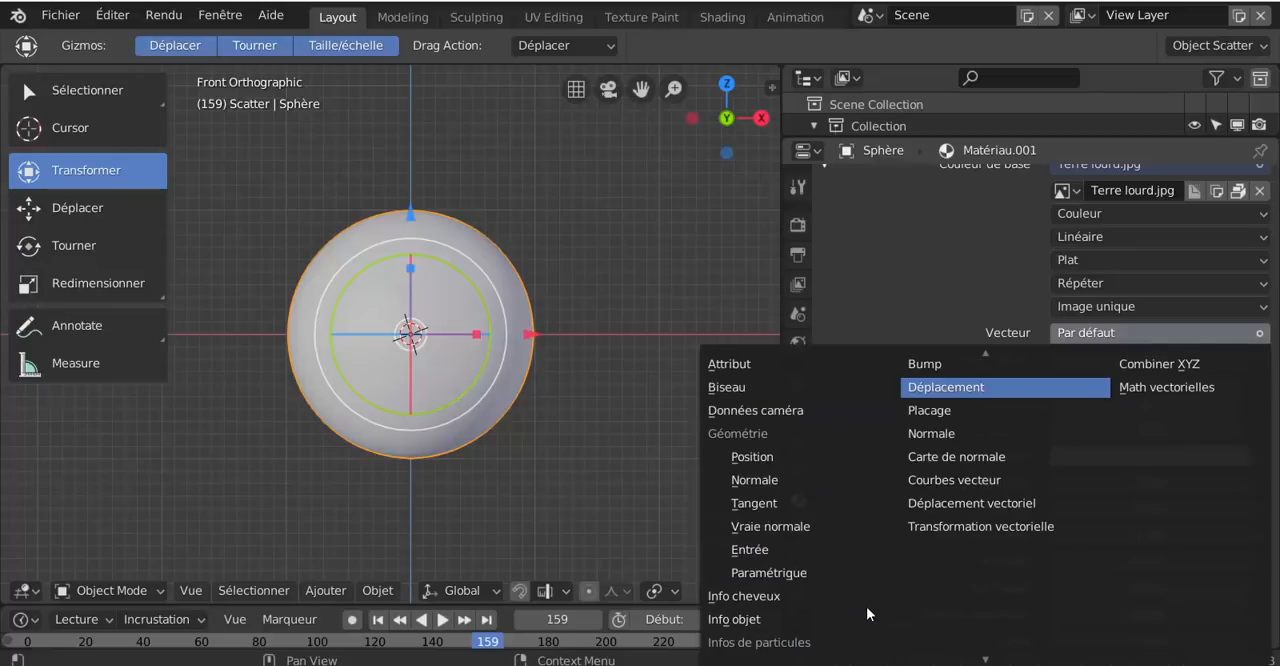
scroll(866, 605, up, 3)
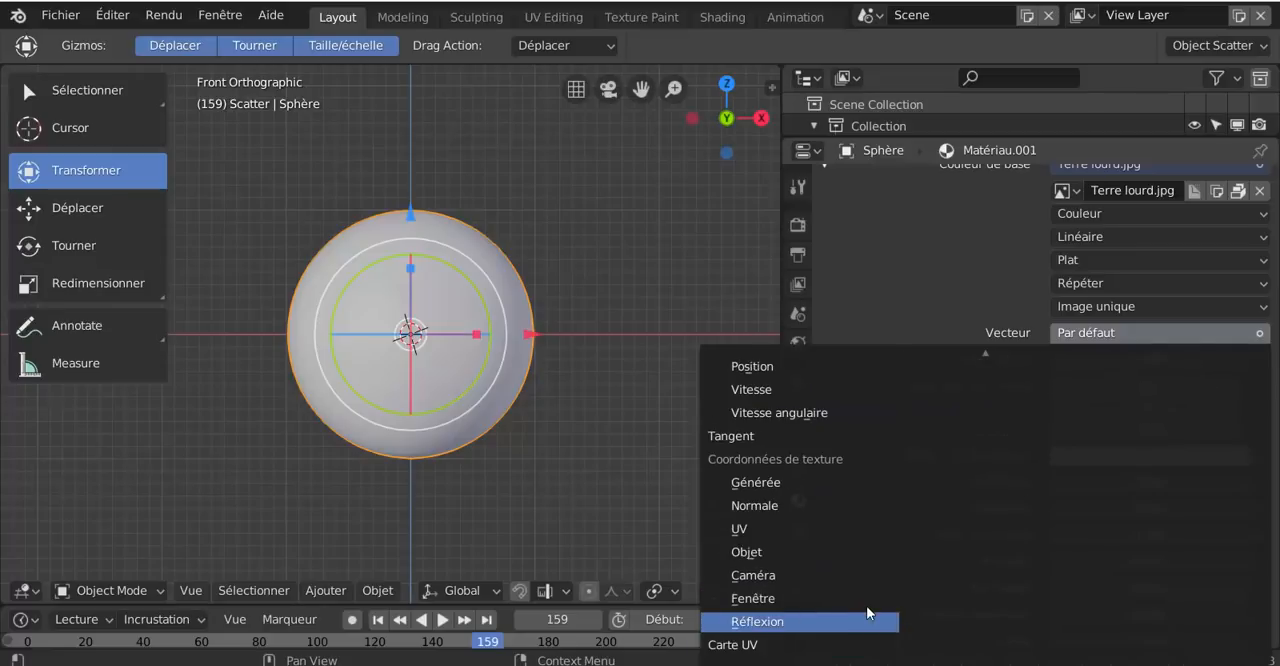
click(740, 530)
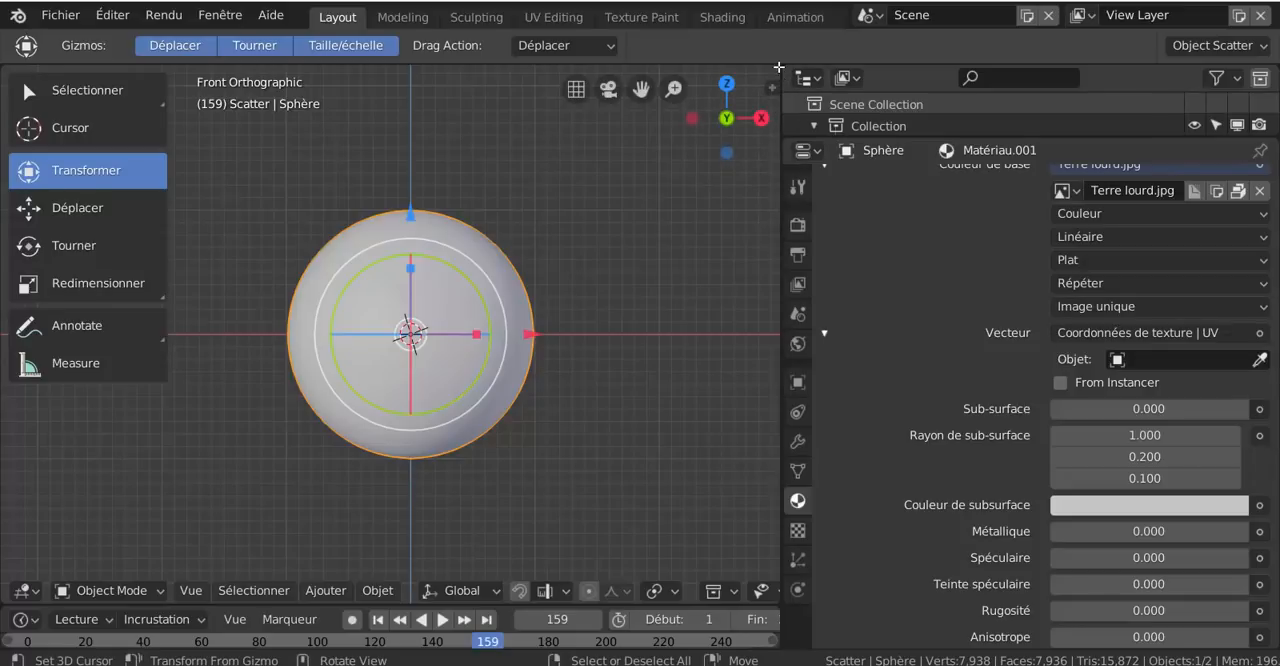
- Split the 3D view in two, change the new area to an Éditeur d'image and widen it
drag(779, 74, 509, 94)
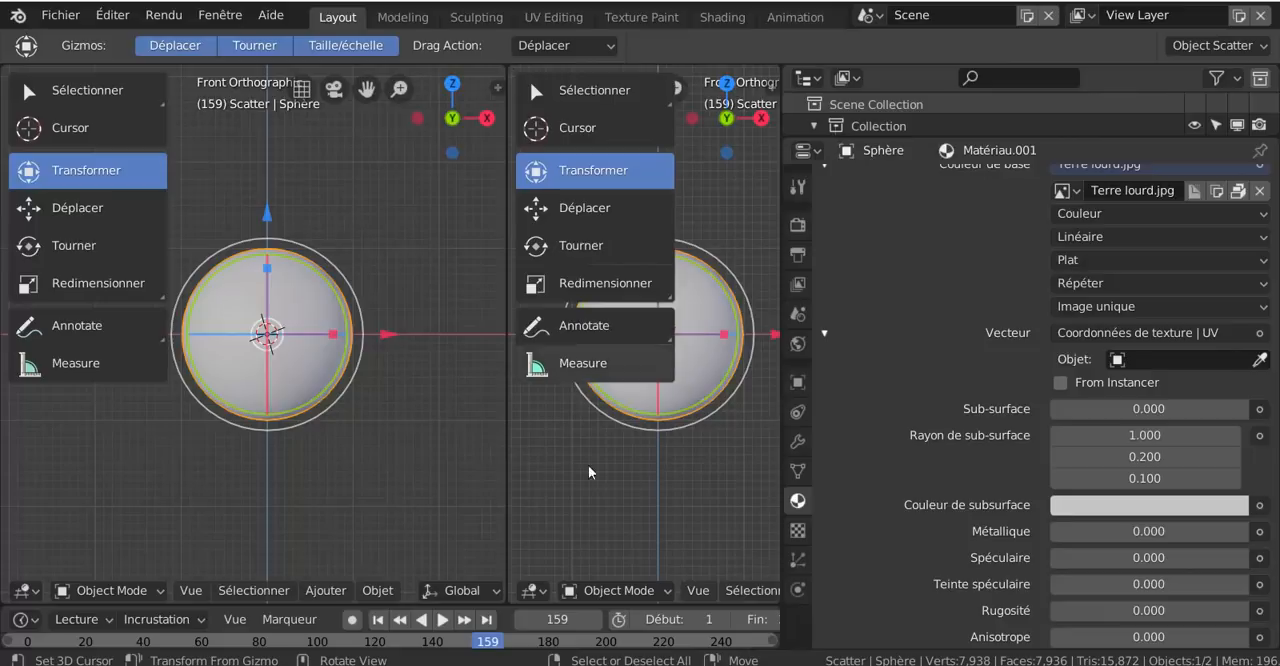
click(537, 596)
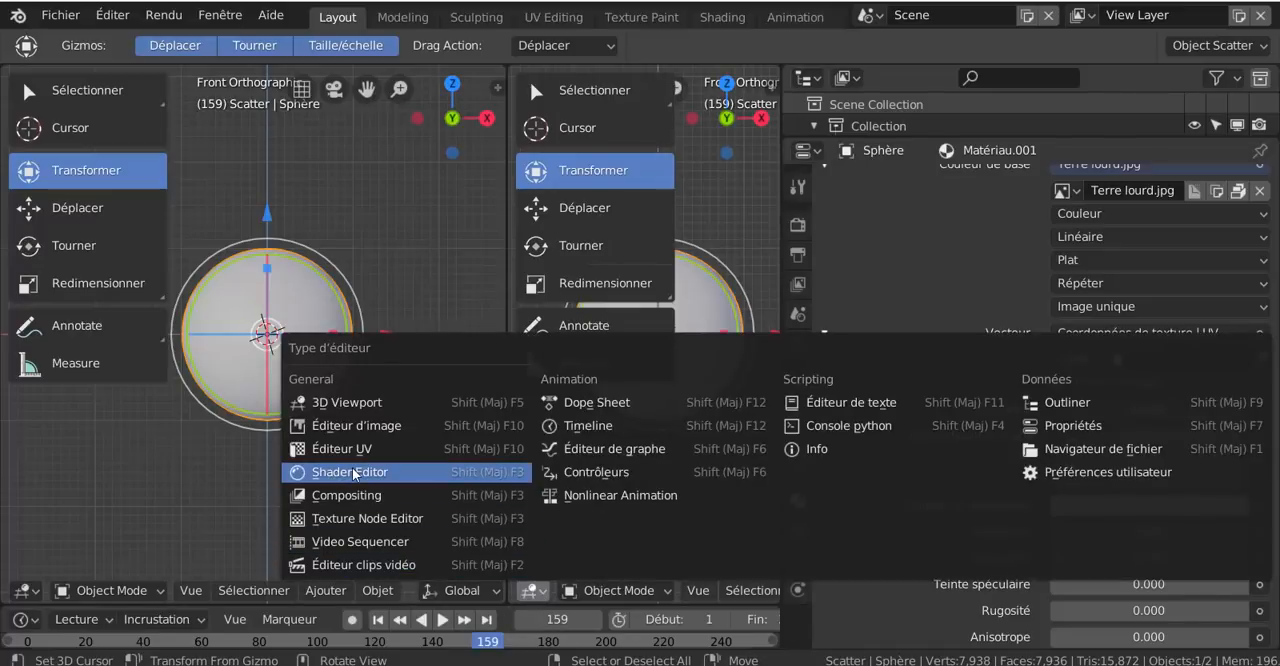
click(353, 426)
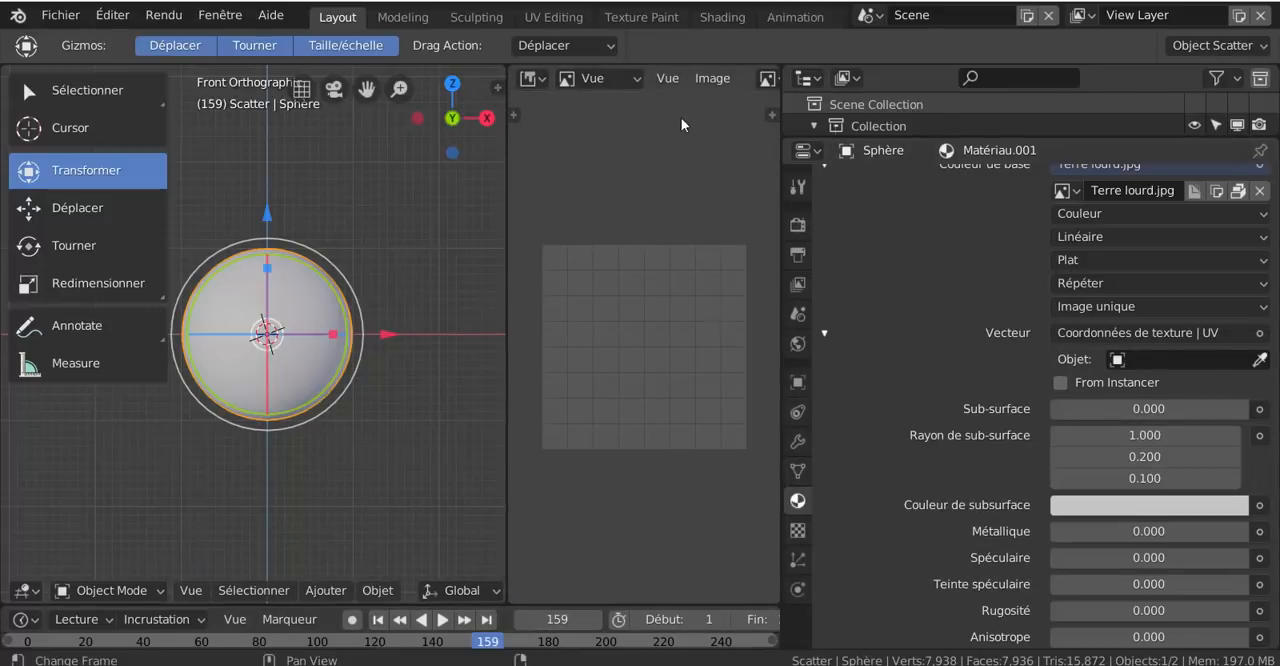
drag(781, 204, 1172, 206)
- Move the image editor's header to the bottom of its area with Basculer en bas
right_click(954, 73)
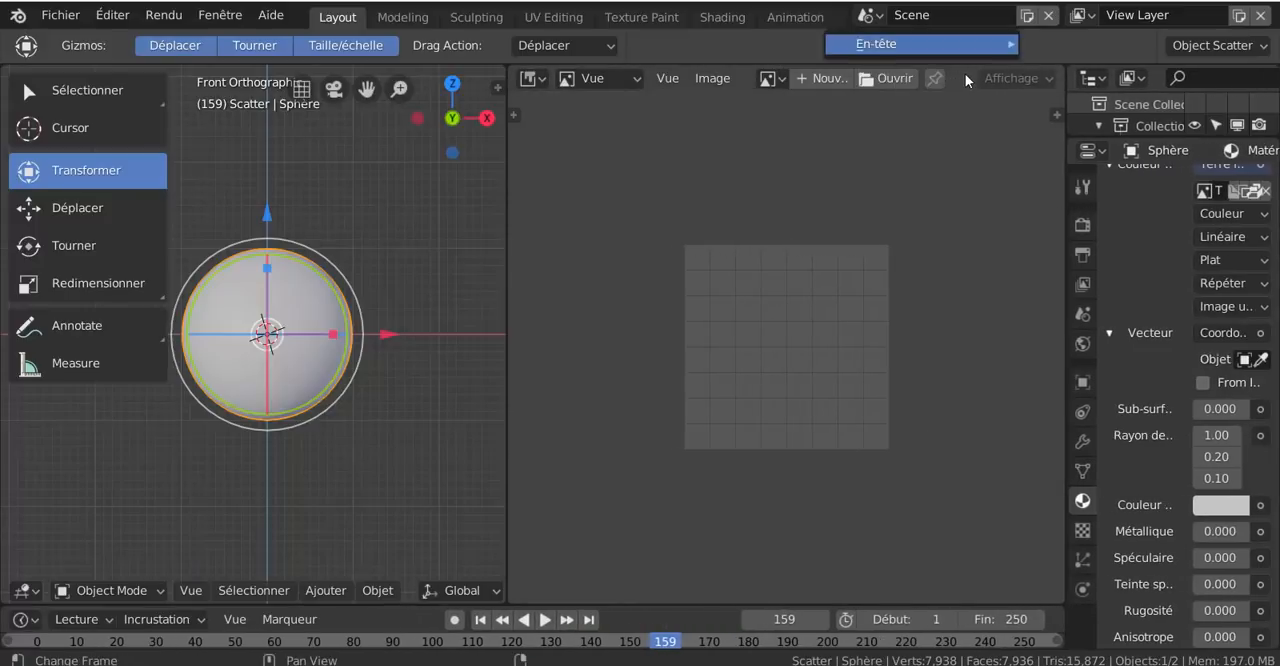
click(651, 83)
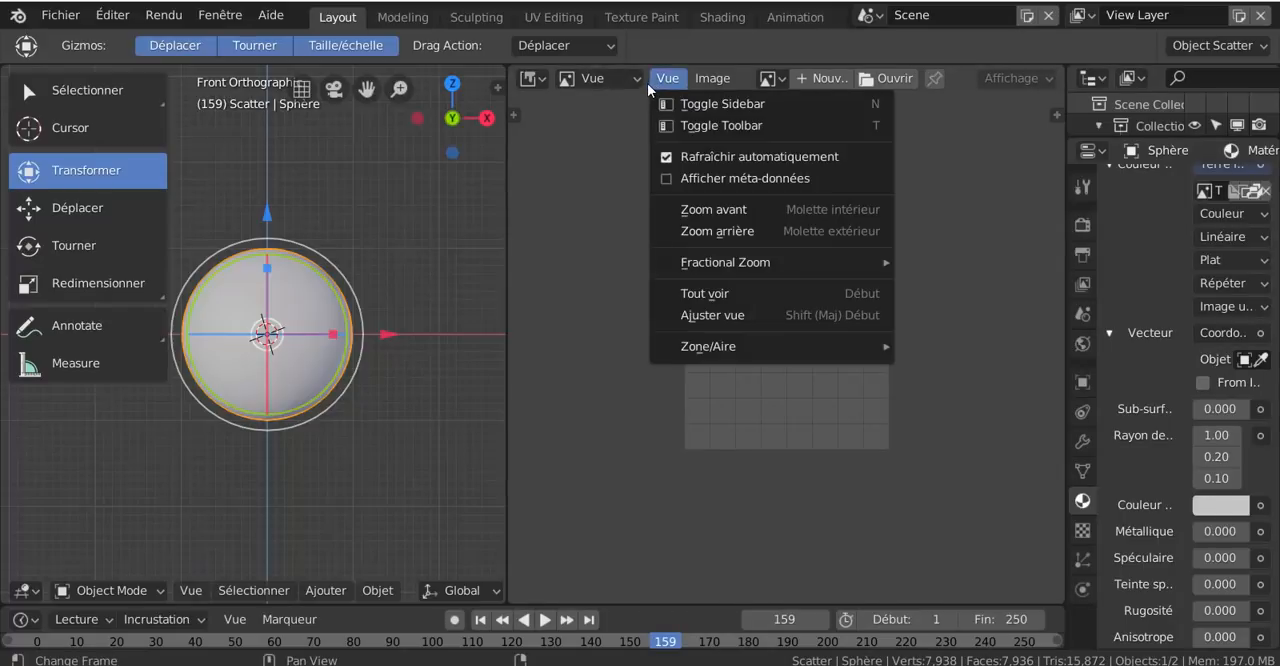
right_click(551, 79)
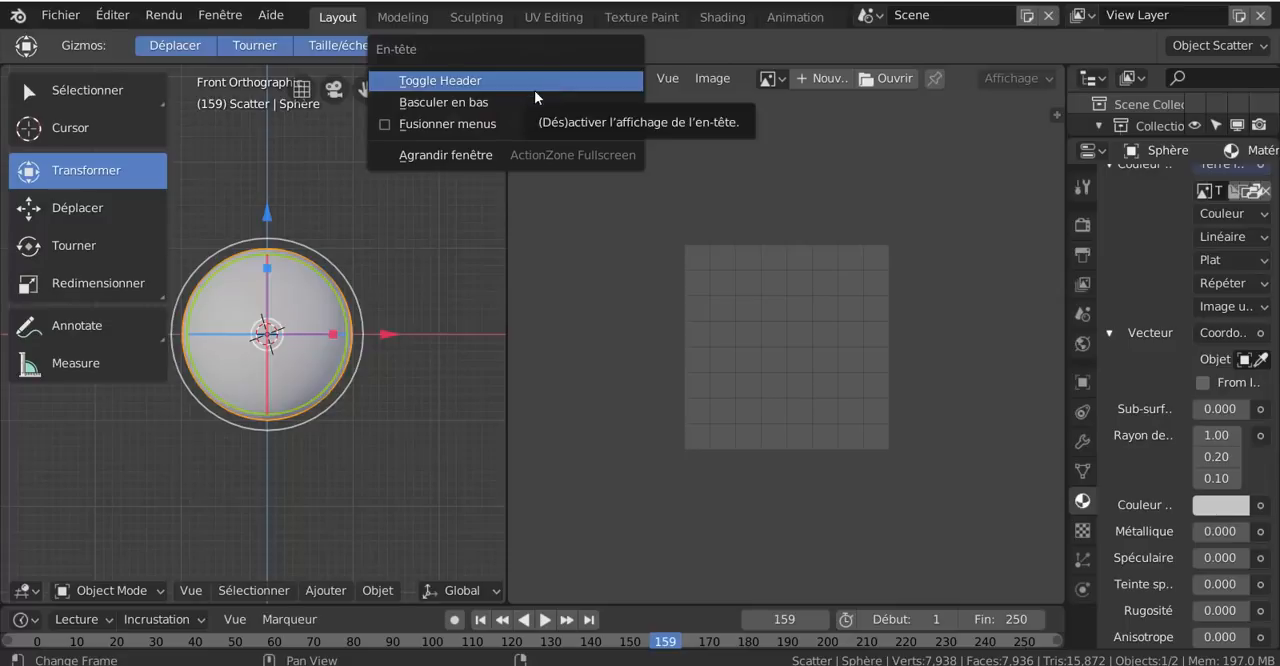
click(445, 103)
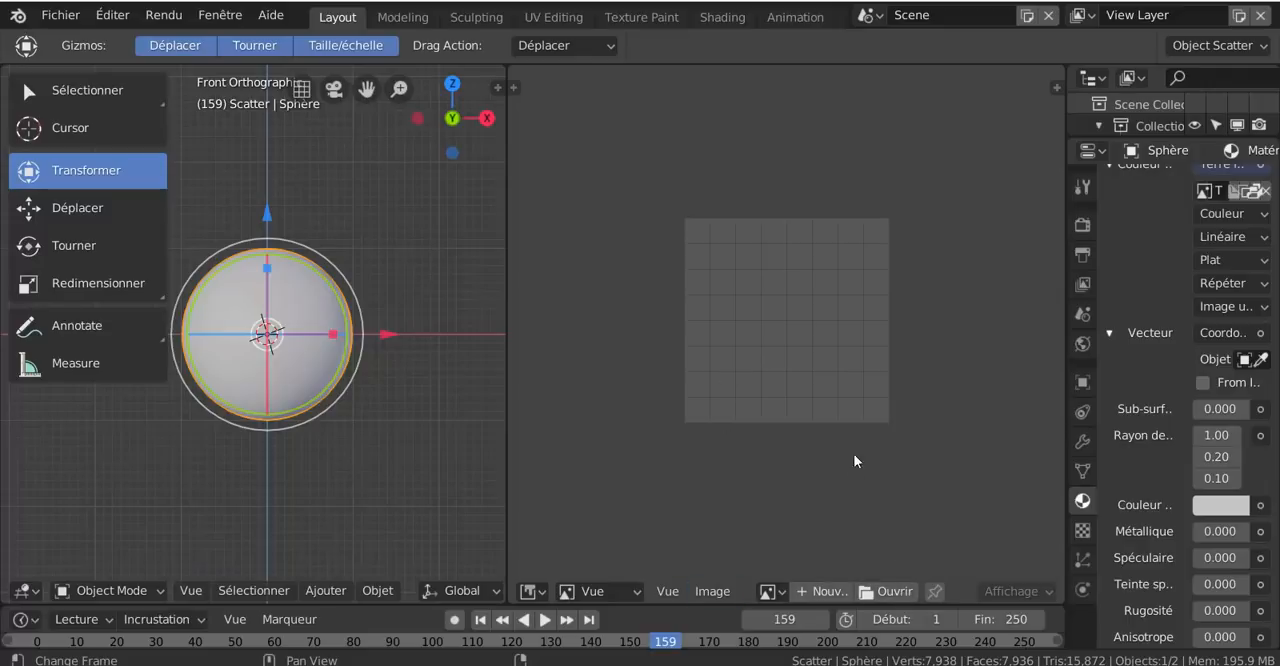
- Display the whole Terre lourd.jpg map in the image editor and widen that editor further
click(771, 591)
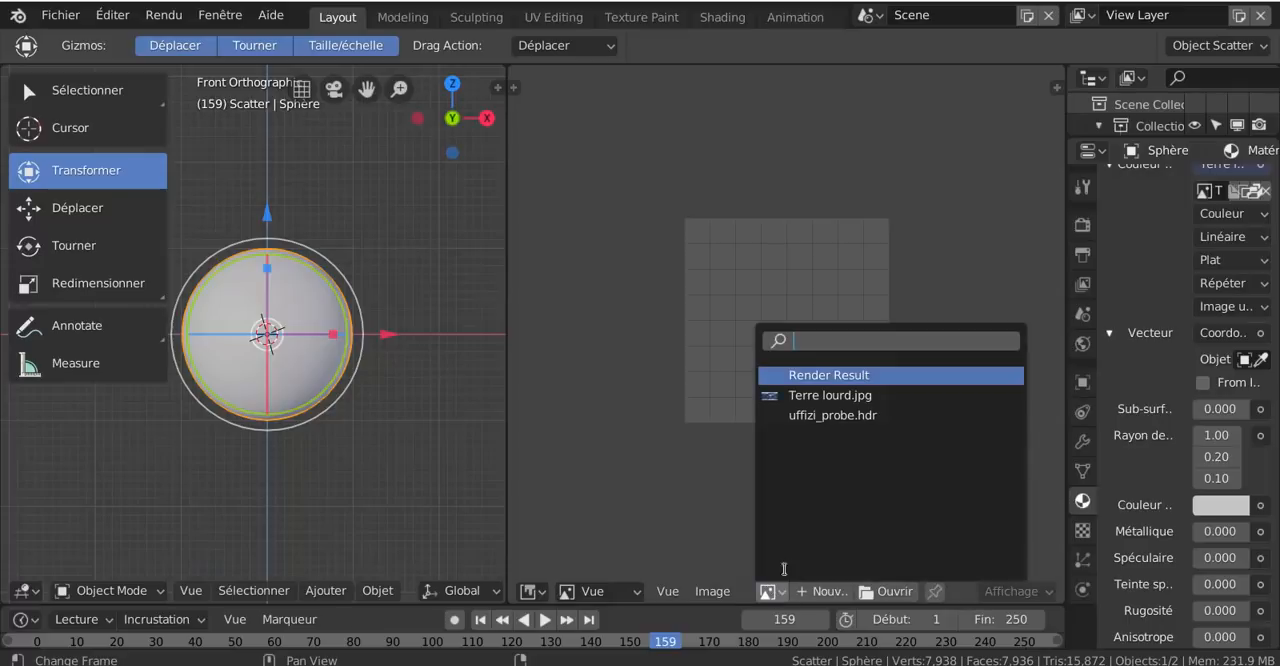
click(808, 395)
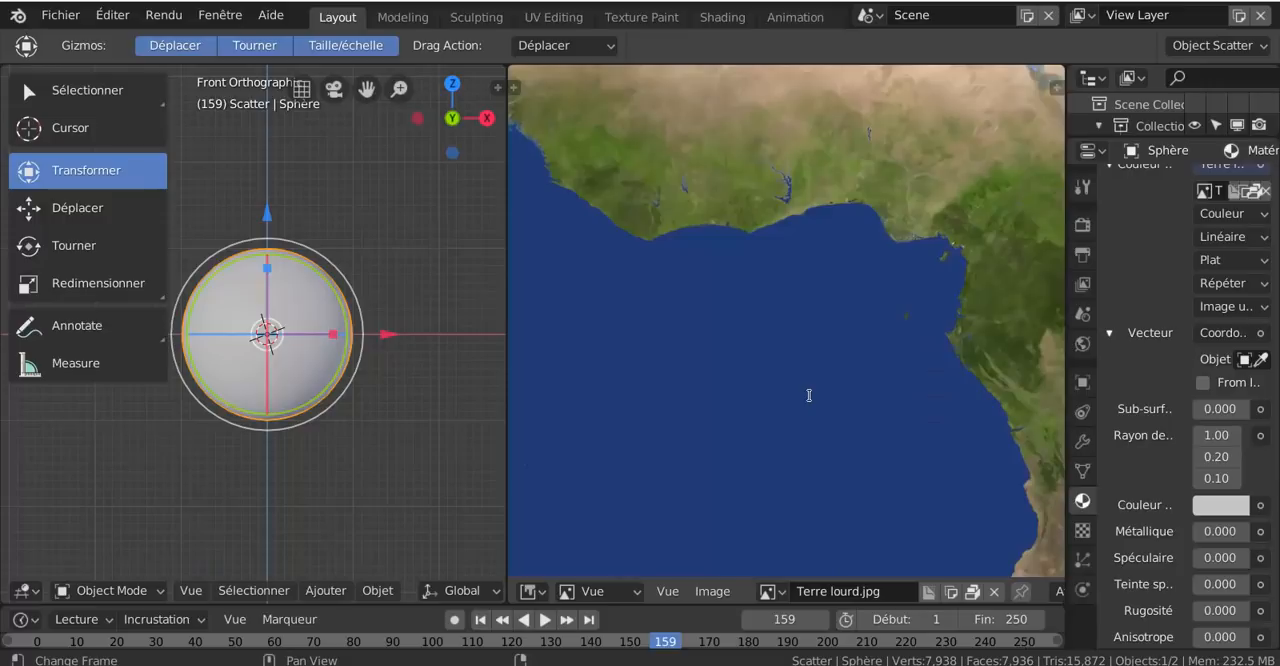
scroll(810, 395, down, 10)
scroll(810, 402, up, 3)
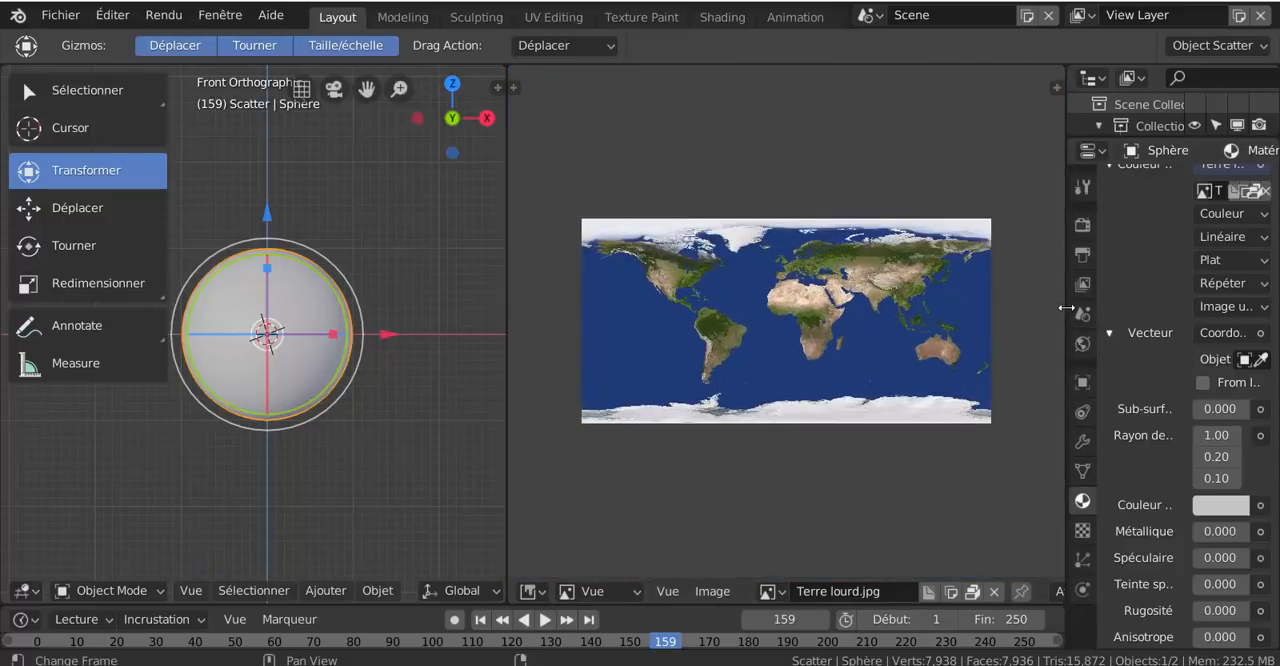
drag(1068, 304, 1120, 301)
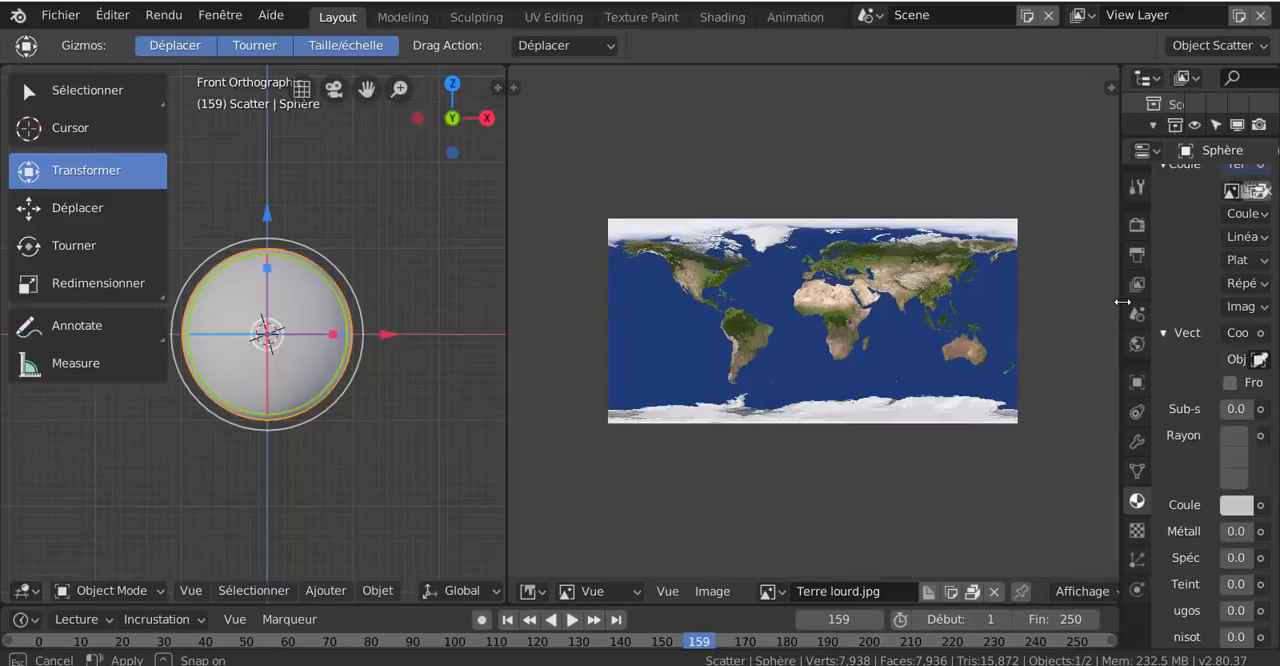
- Examine the Terre lourd.jpg map in the image editor, both up close and as a whole
scroll(1014, 346, up, 2)
scroll(1014, 346, down, 1)
scroll(1014, 346, down, 1)
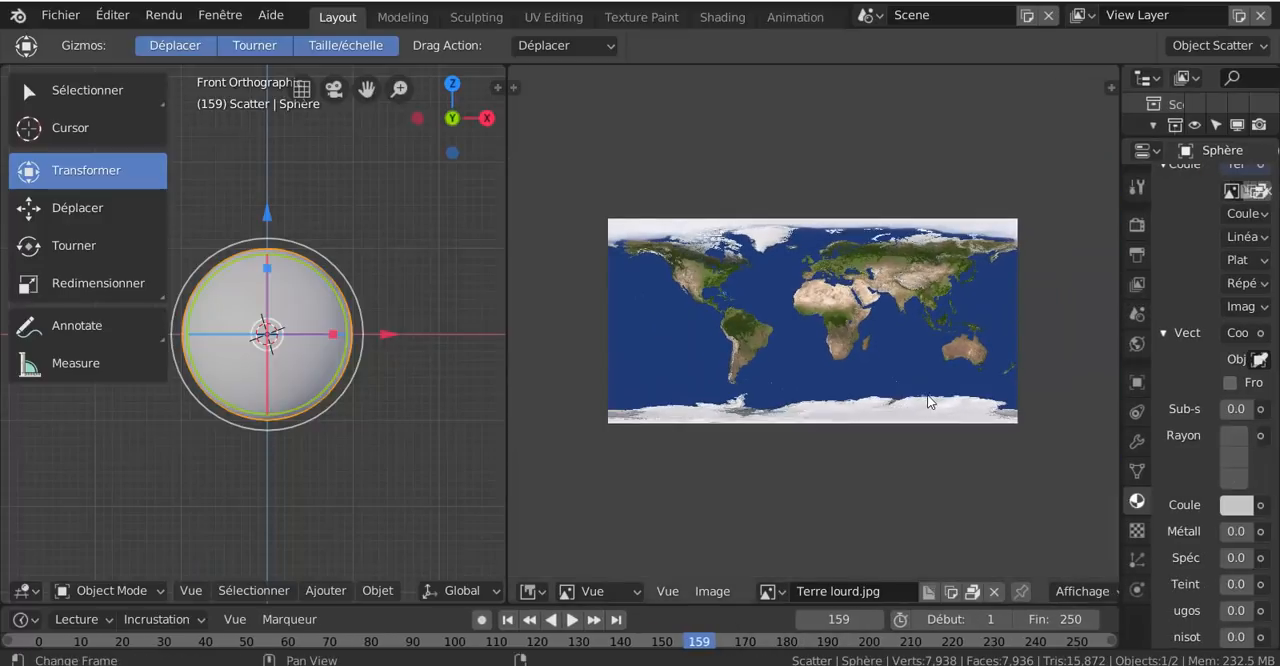
scroll(924, 394, up, 1)
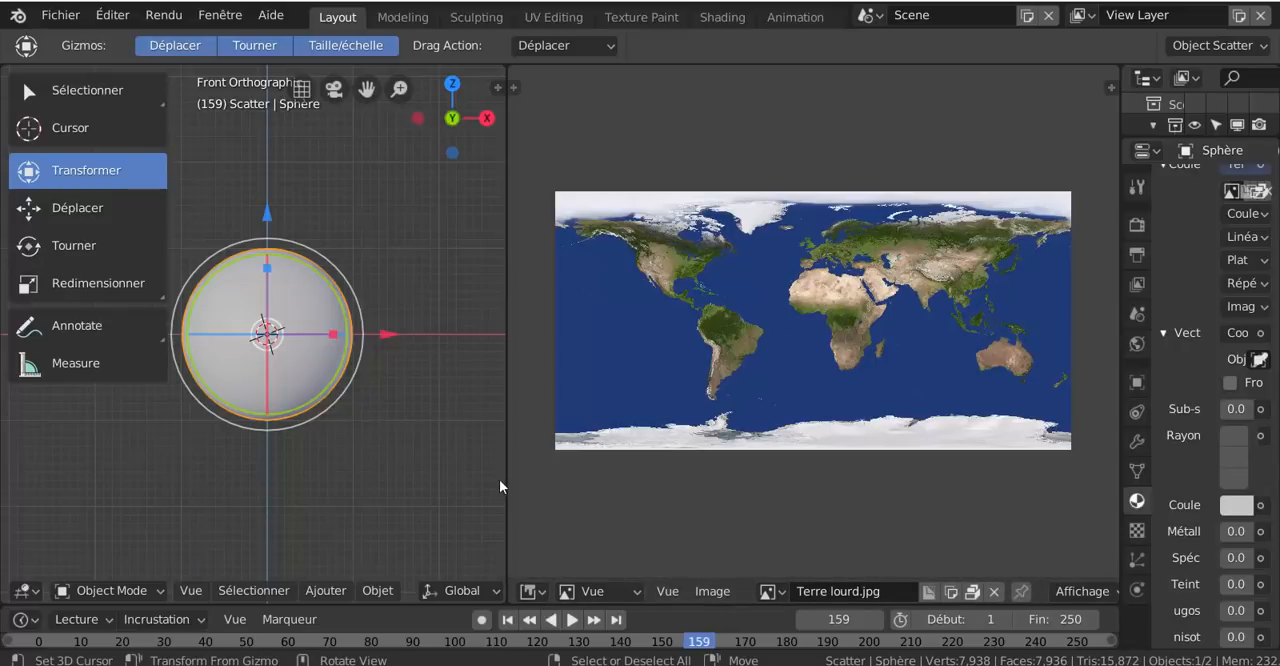
drag(506, 477, 442, 476)
scroll(622, 454, up, 2)
scroll(622, 454, down, 1)
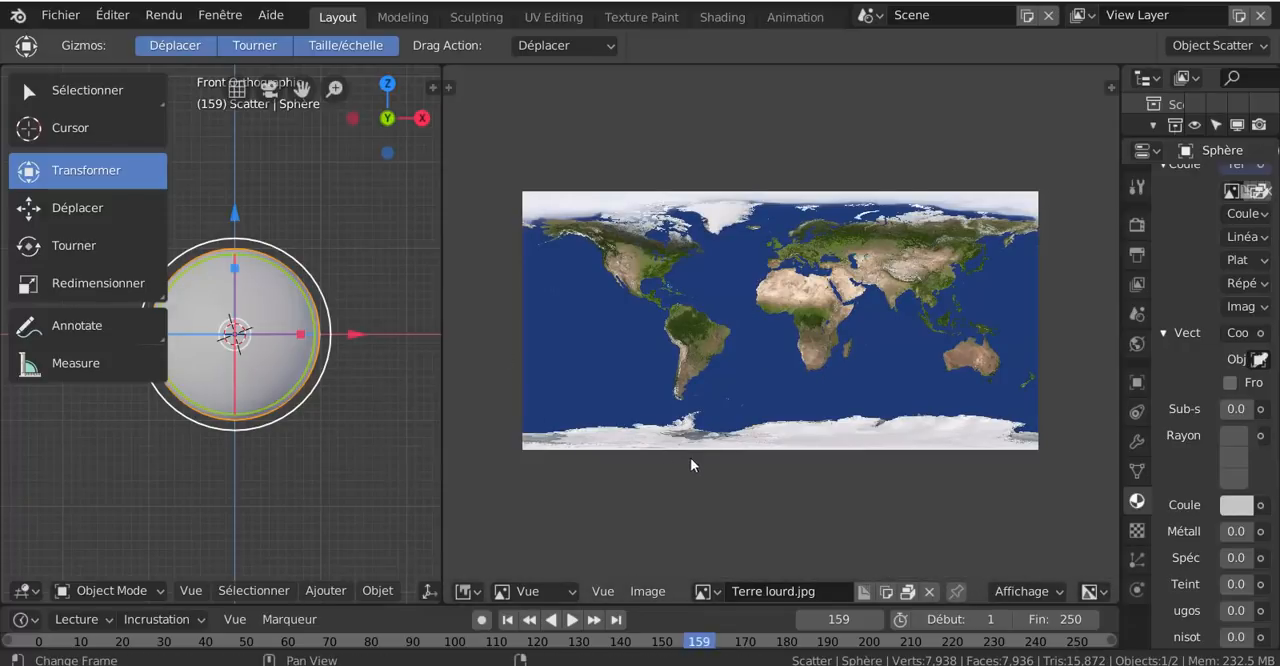
scroll(776, 453, up, 1)
scroll(774, 446, up, 1)
scroll(782, 349, up, 3)
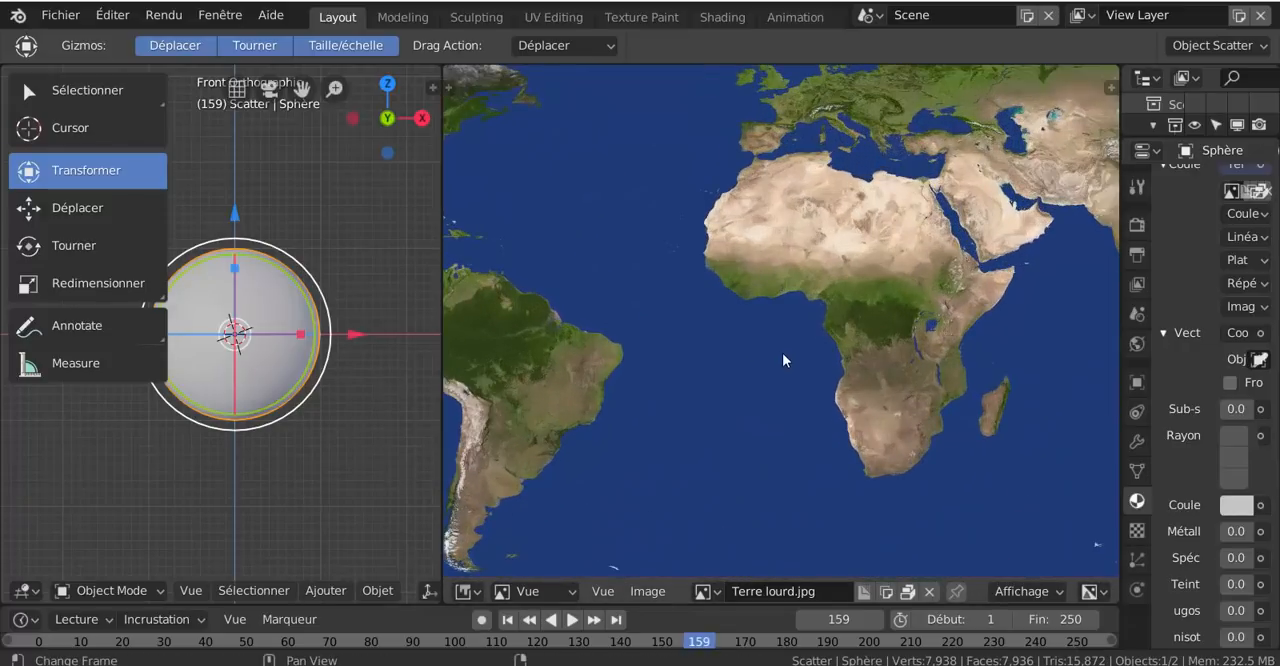
scroll(782, 352, down, 4)
scroll(782, 352, down, 1)
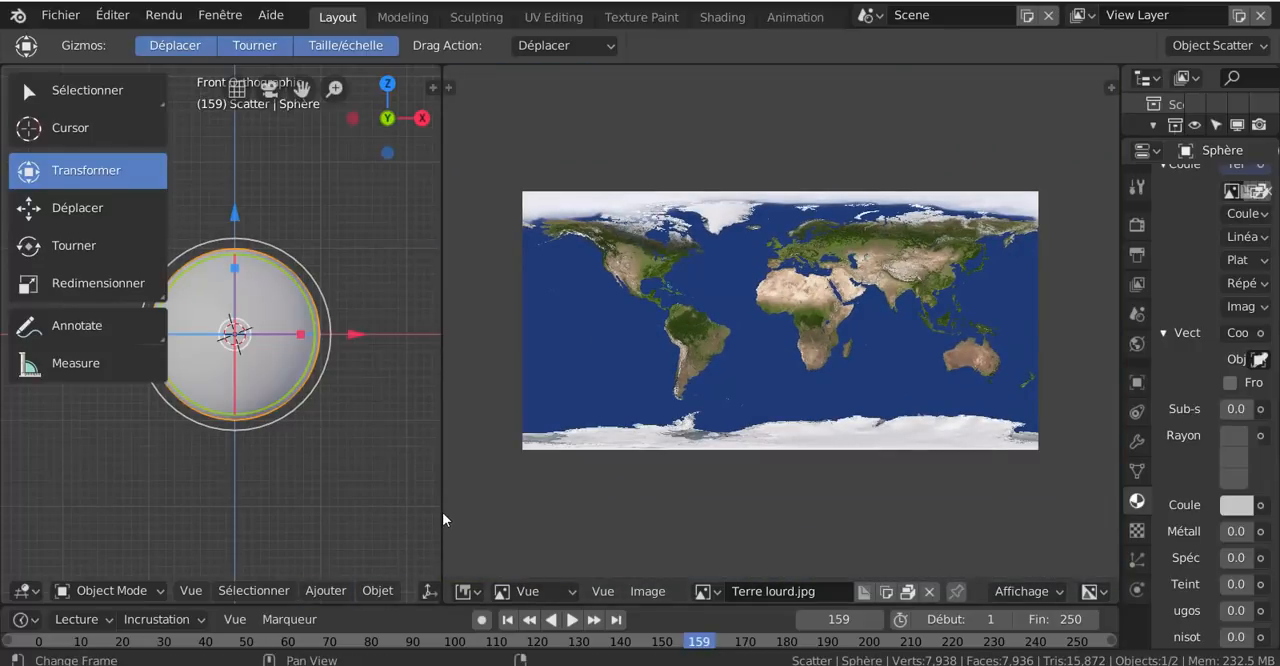
- Widen the 3D view and put the sphere in Mode Edit with face selection active
drag(443, 512, 633, 507)
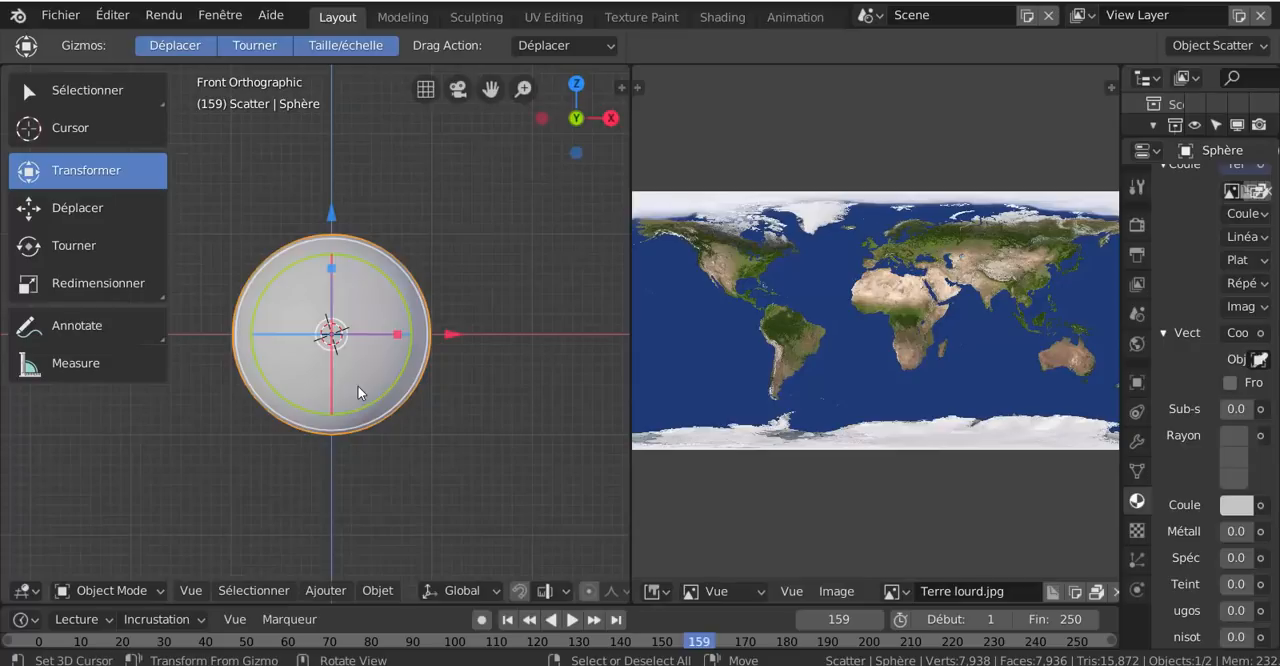
key(ctrl+Tab)
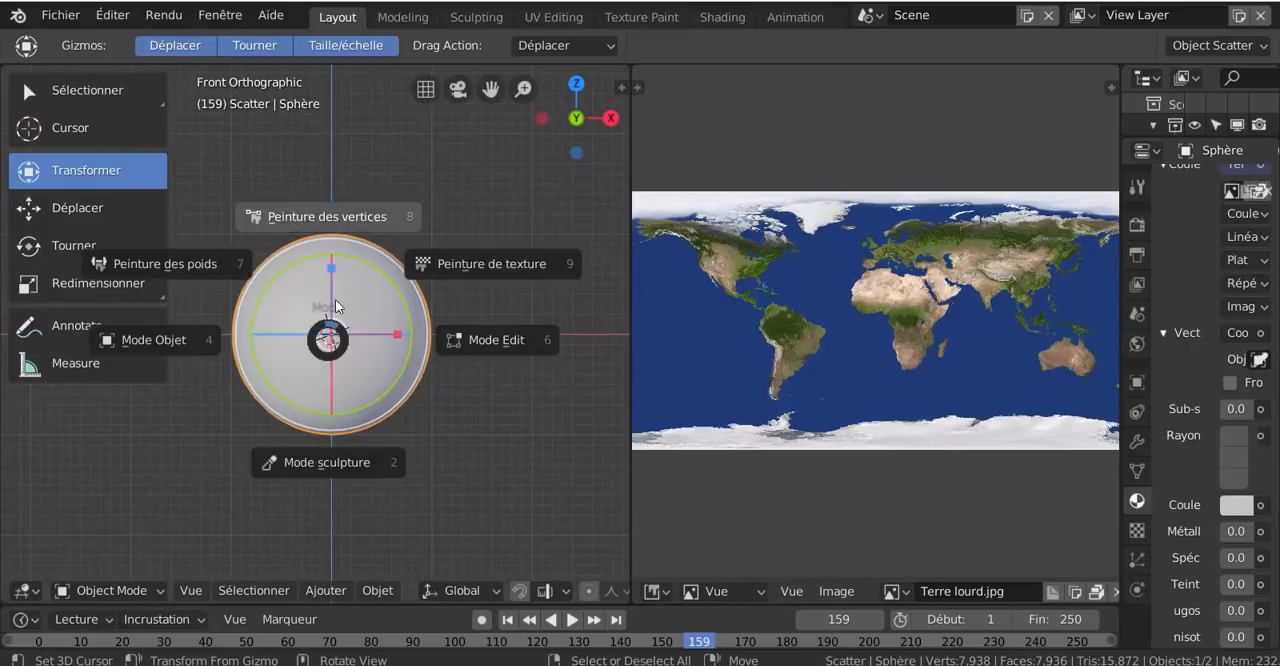
click(500, 340)
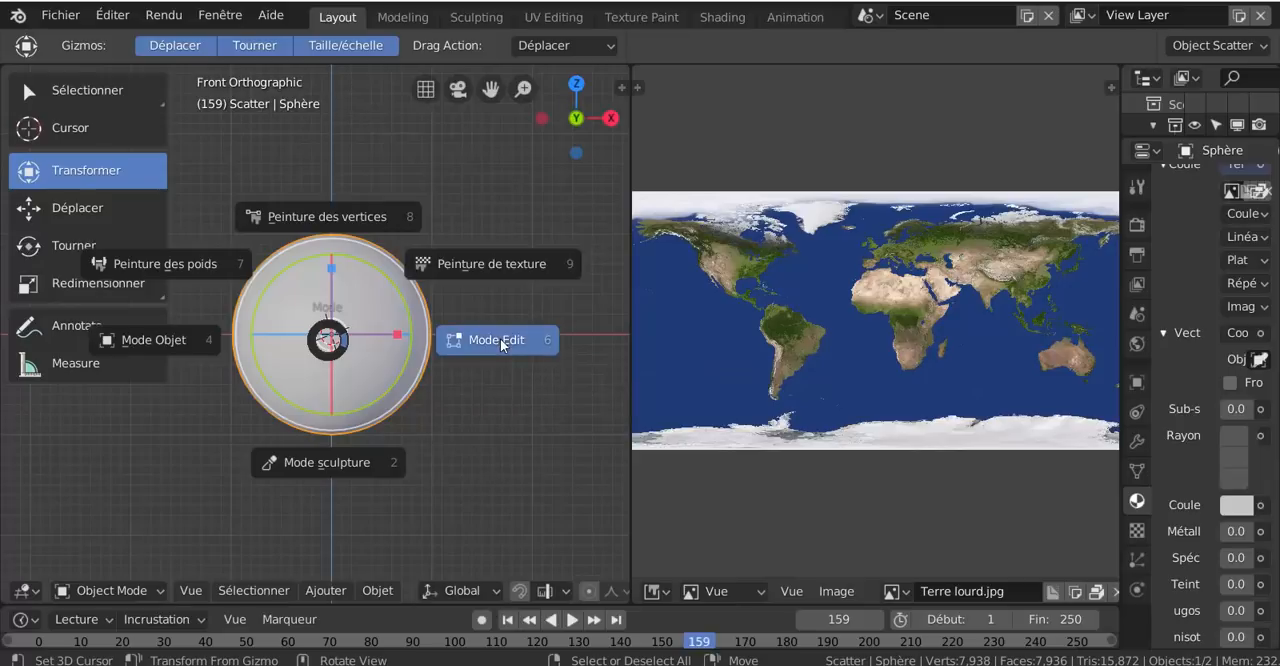
scroll(386, 398, up, 1)
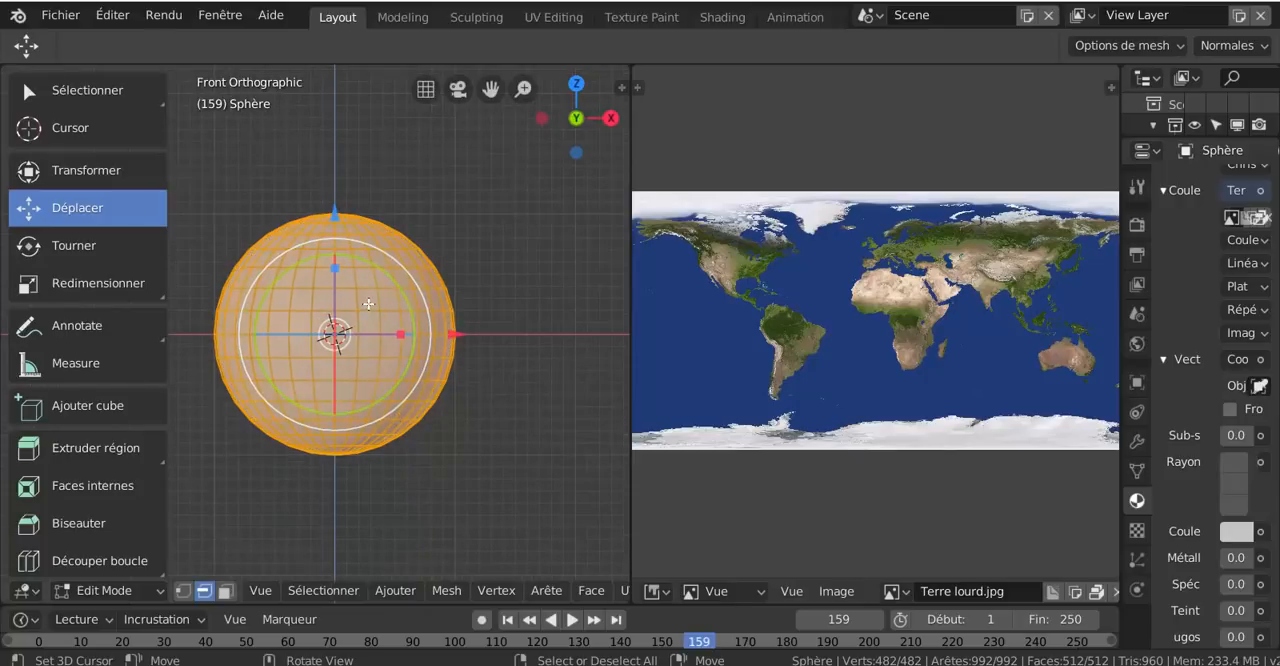
click(183, 592)
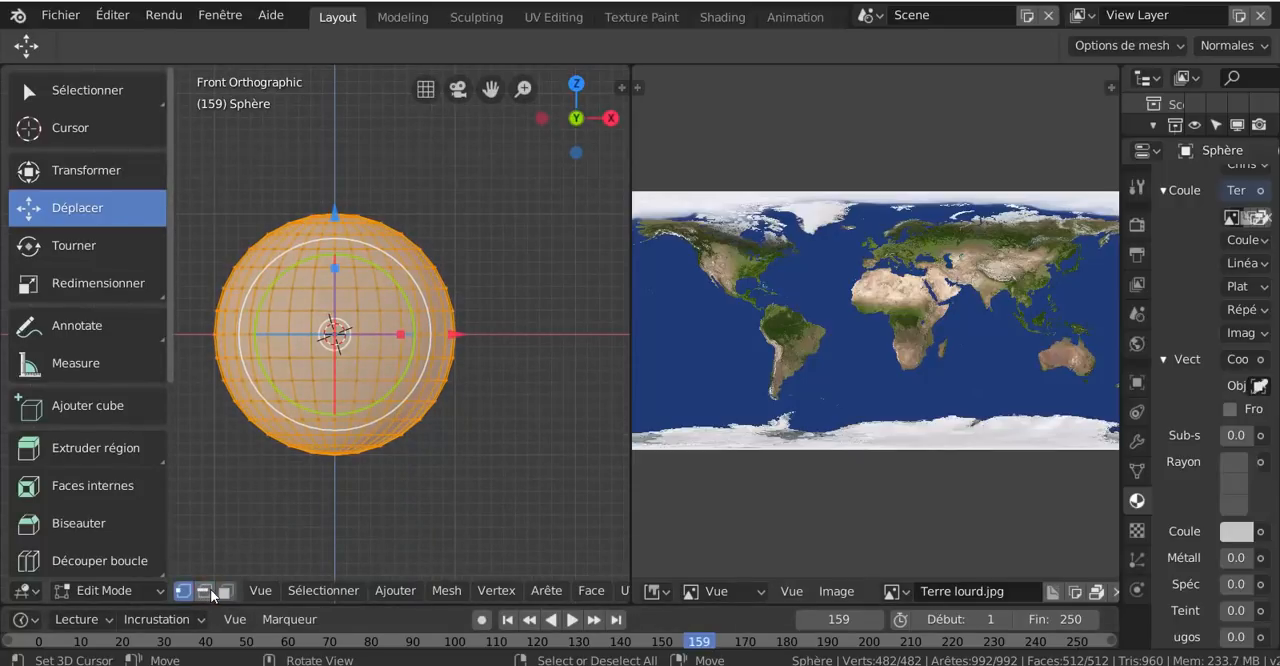
click(225, 591)
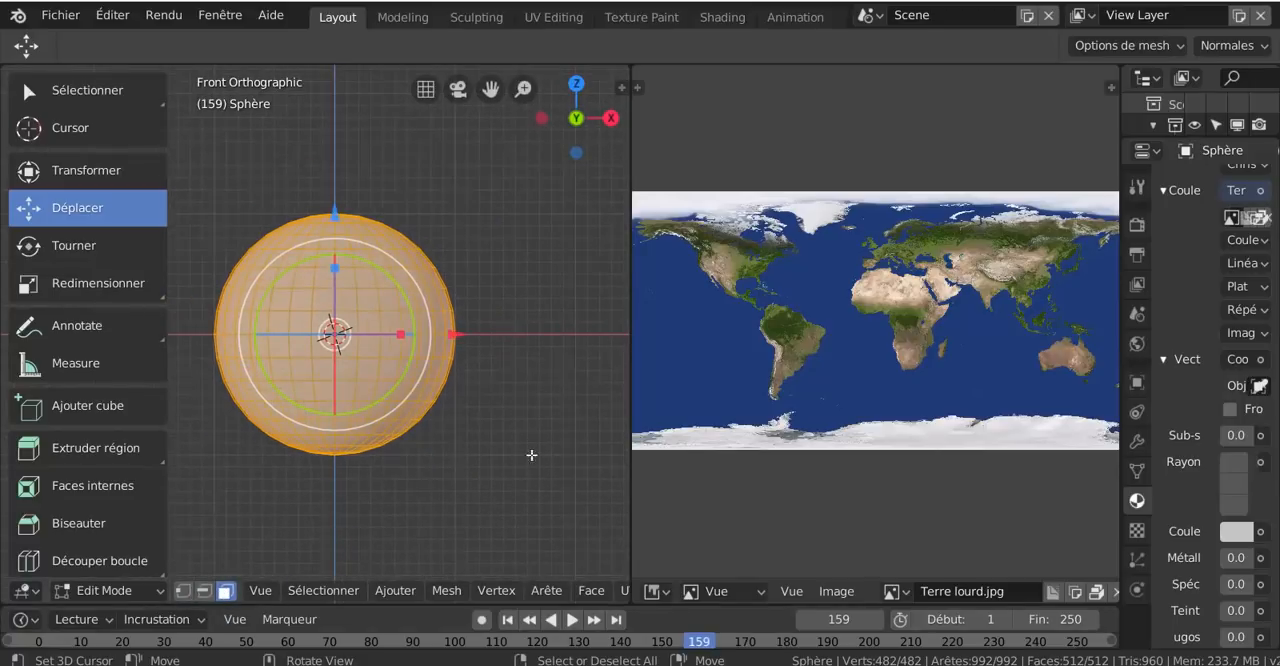
- Apply Projection sphérique to the UVs of the fully selected sphere from the front view
scroll(511, 584, down, 2)
scroll(543, 502, down, 4)
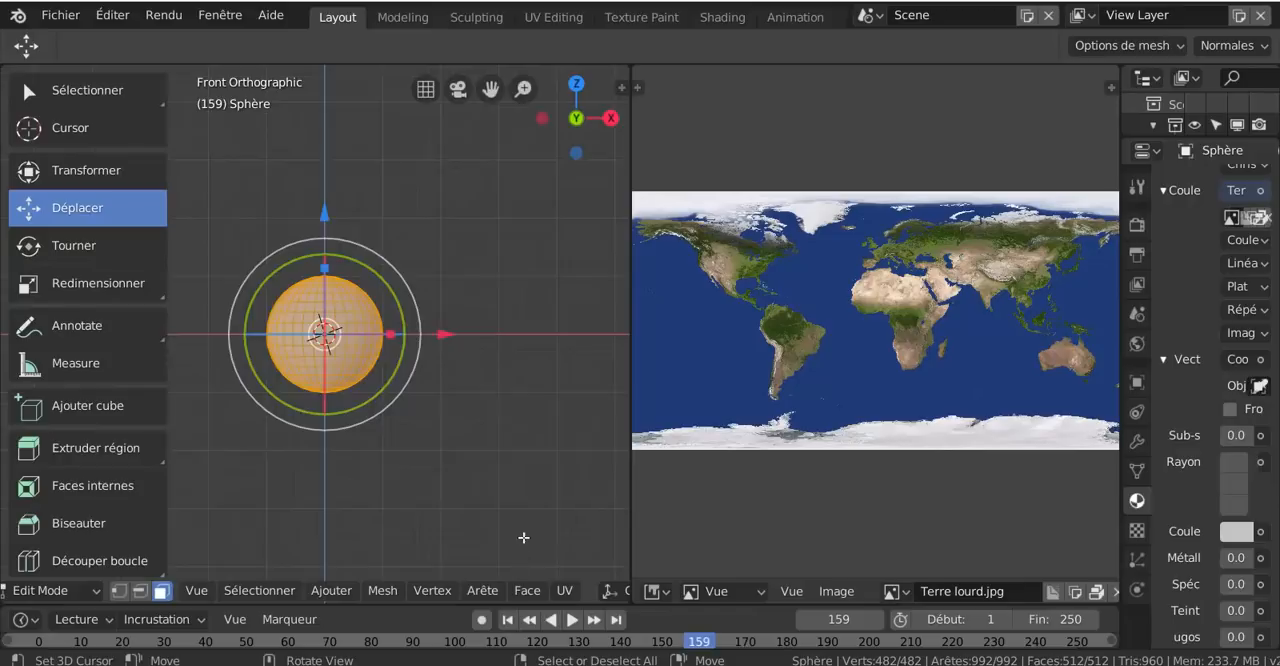
scroll(523, 536, up, 4)
scroll(552, 590, down, 2)
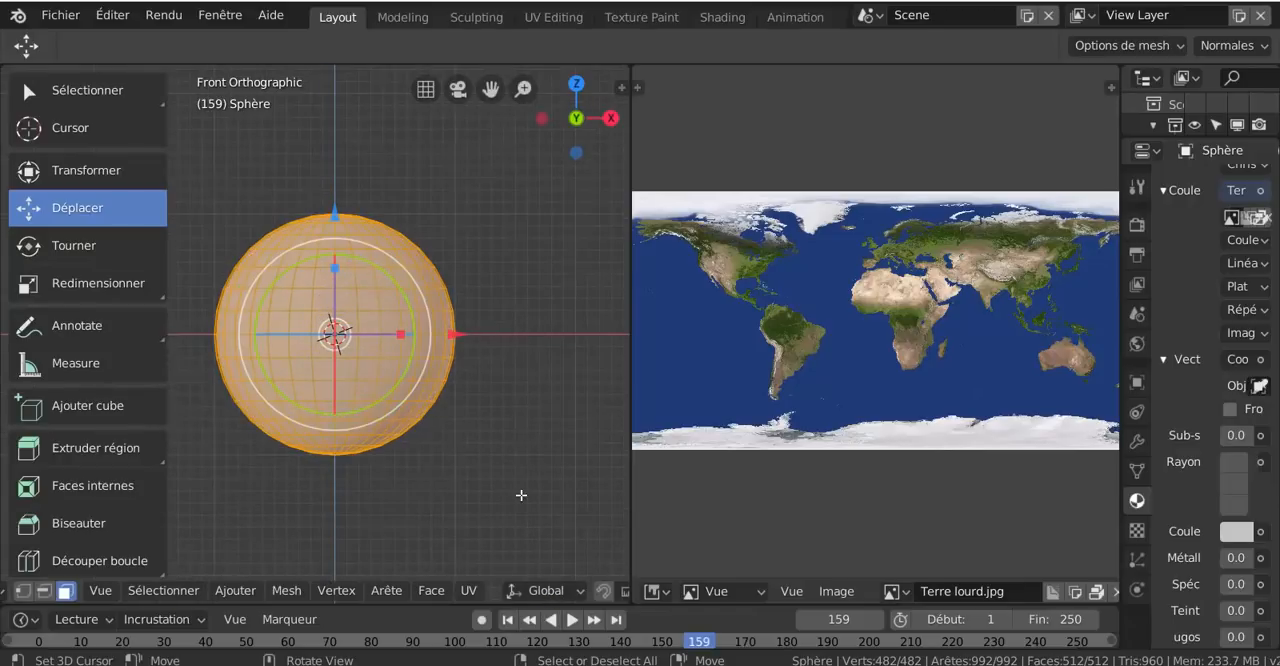
click(469, 590)
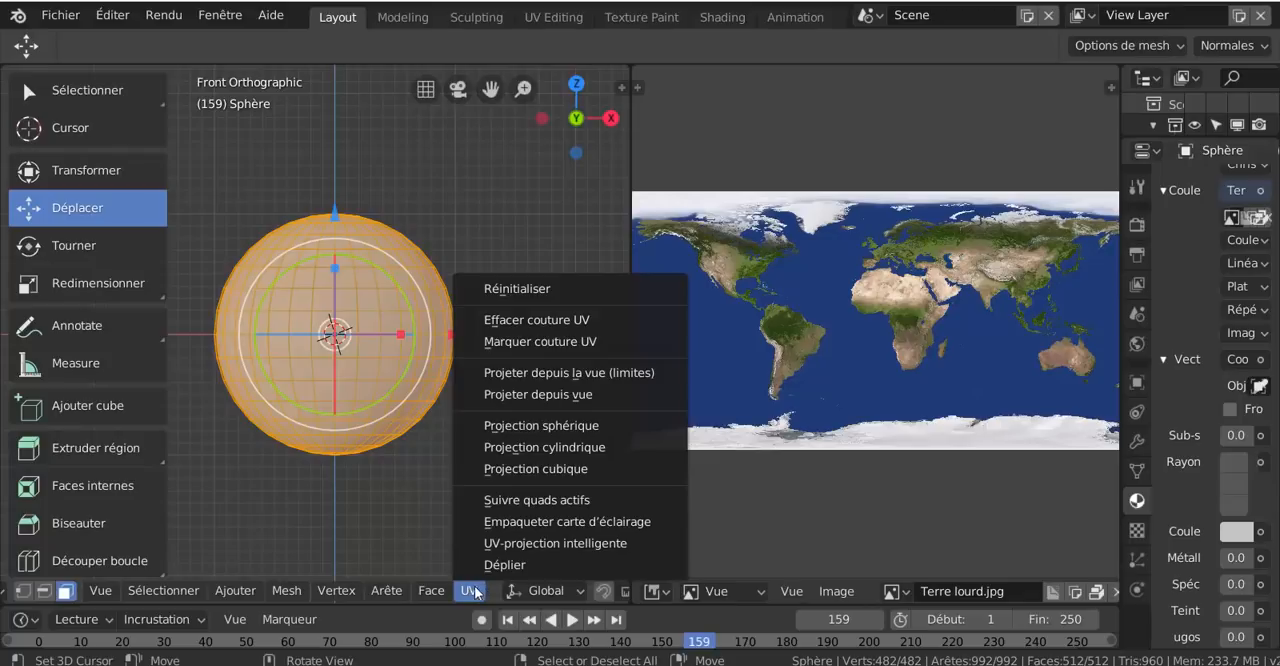
click(527, 431)
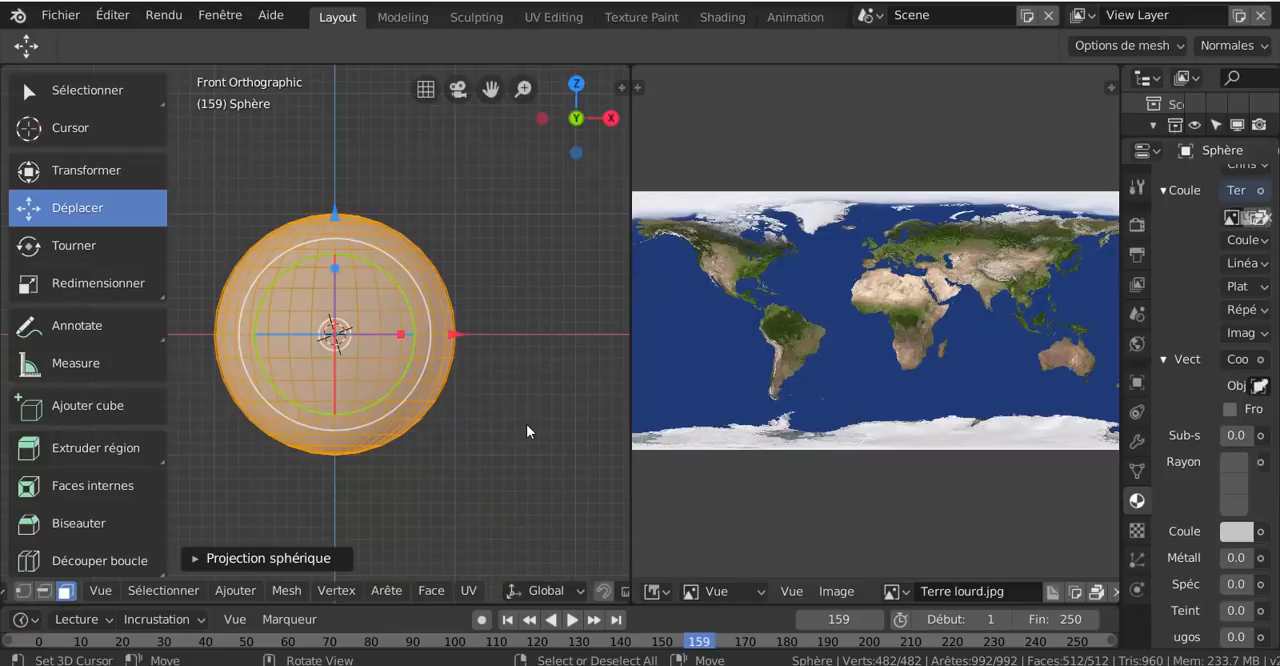
- Clear the mesh selection and reselect all of the sphere's faces
scroll(854, 460, down, 3)
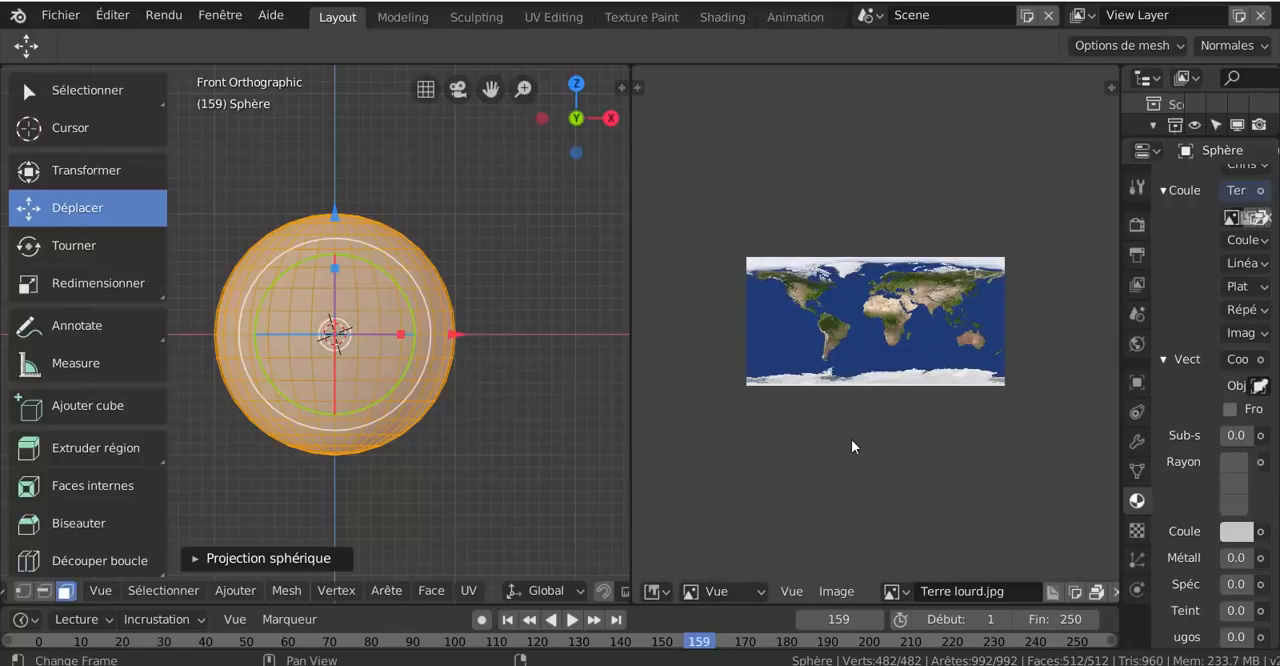
scroll(851, 444, up, 3)
scroll(851, 444, down, 2)
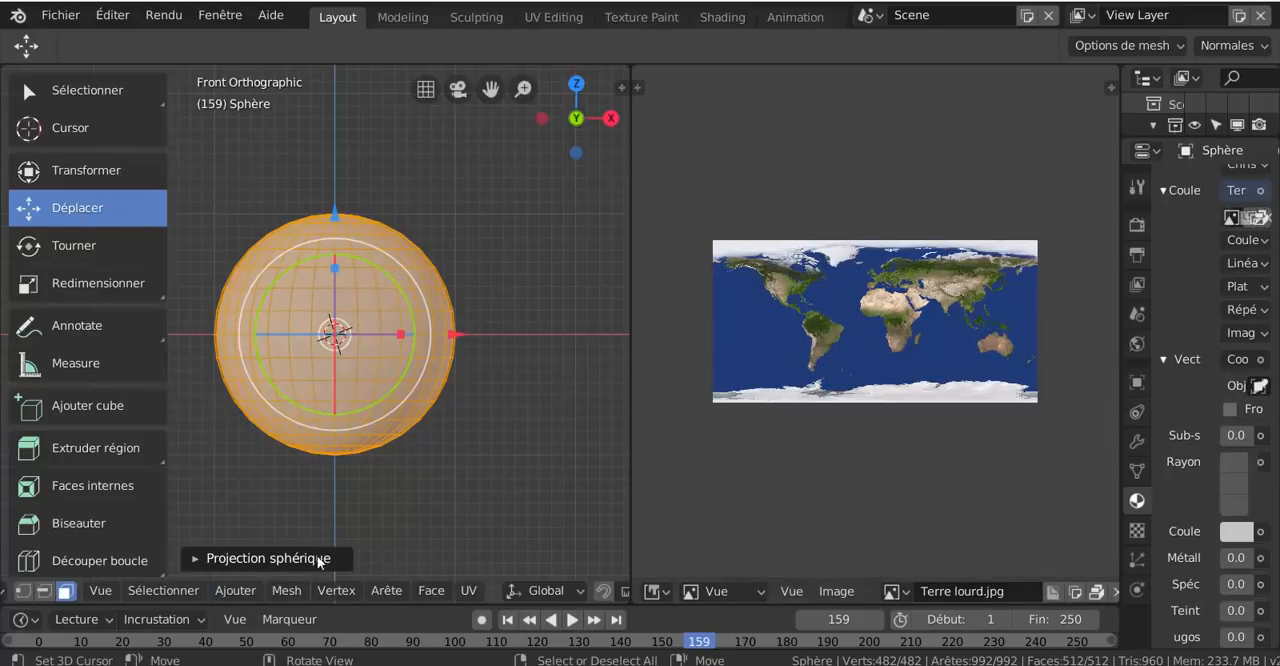
scroll(98, 602, up, 1)
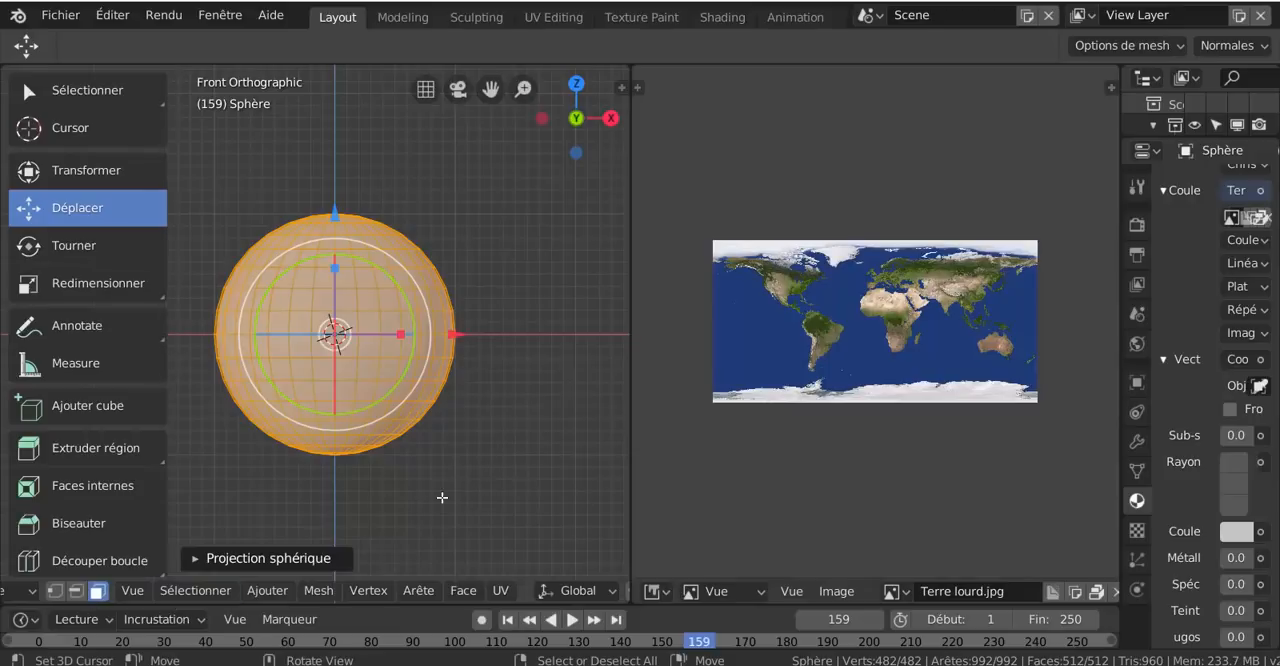
key(a)
key(a)
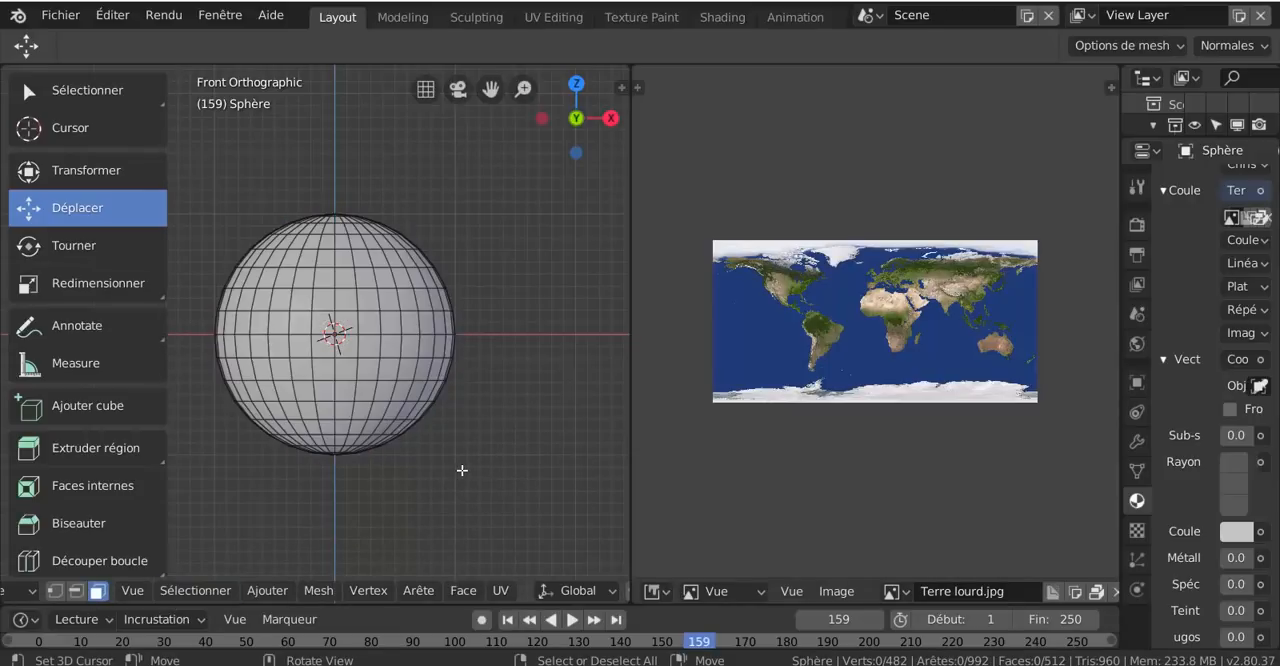
key(a)
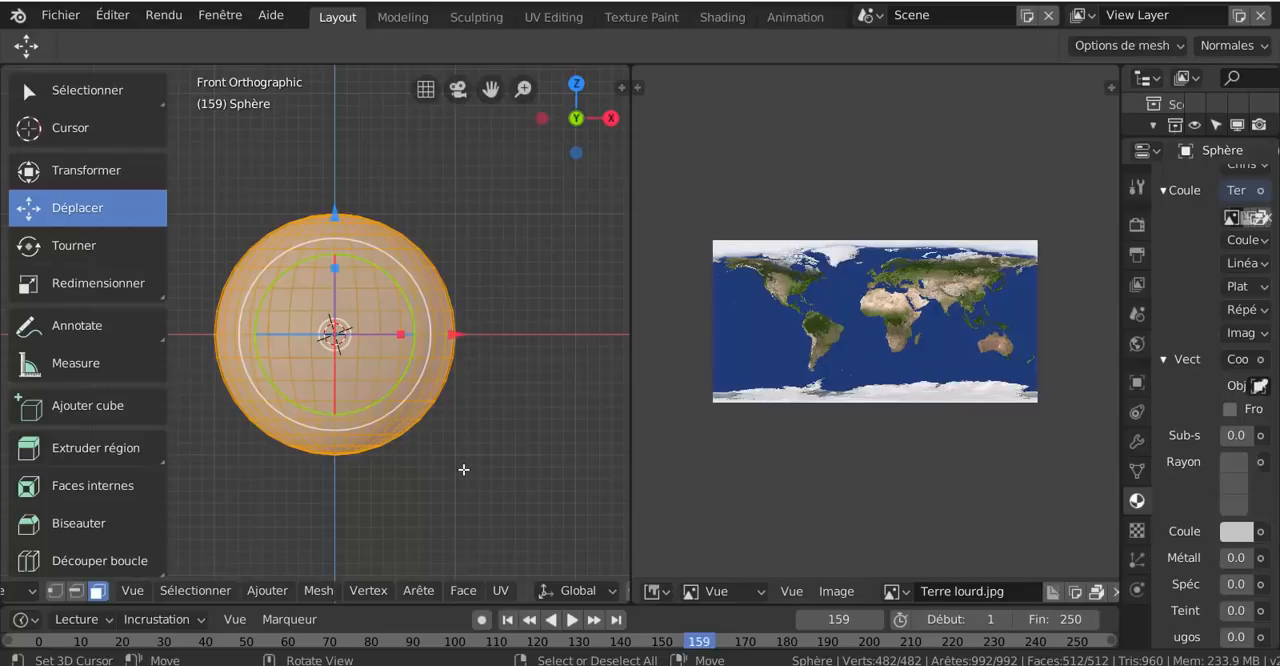
scroll(803, 449, up, 1)
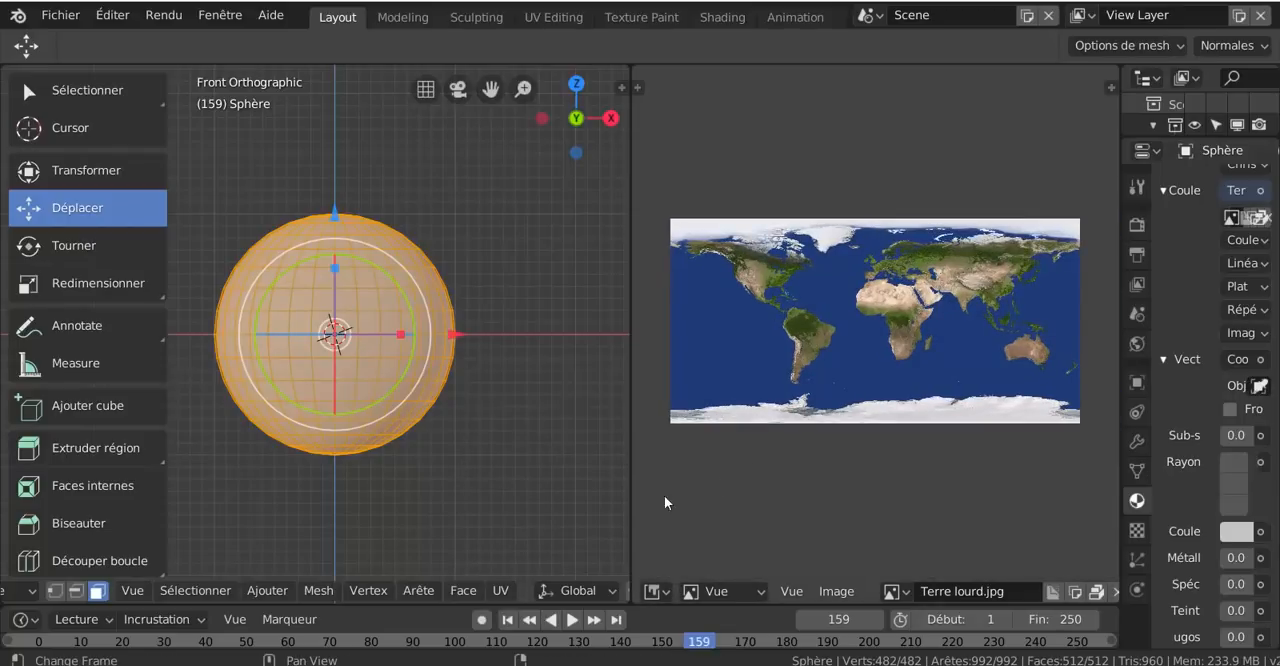
click(500, 590)
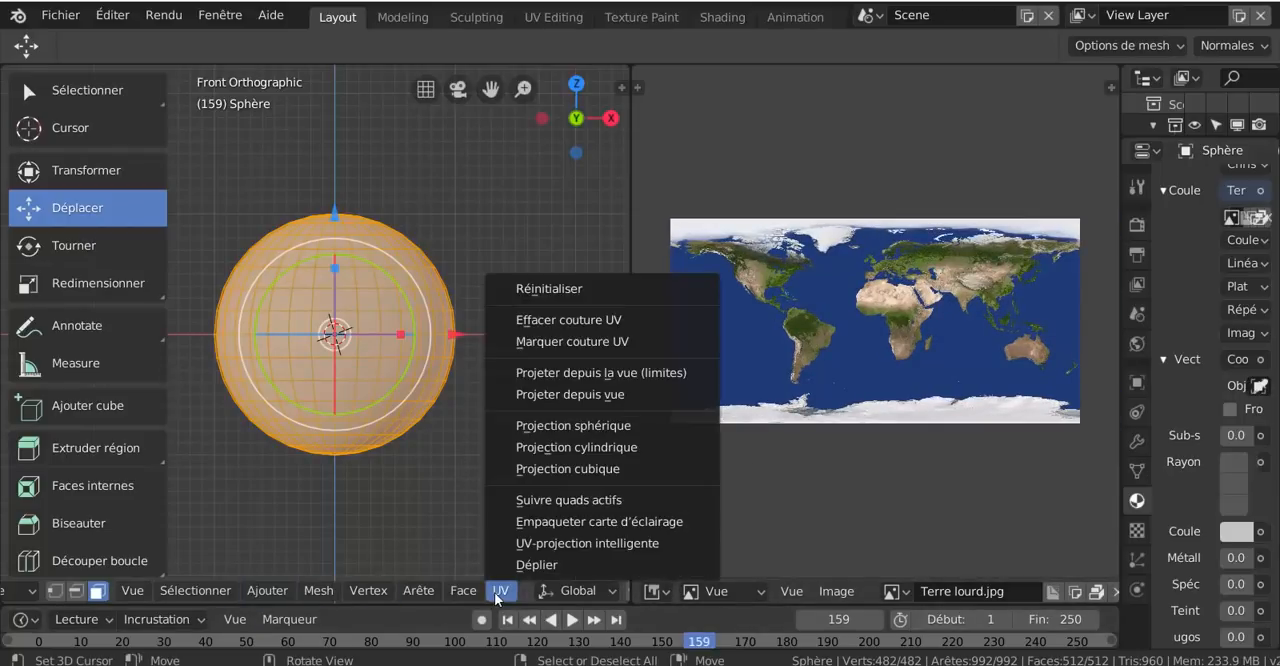
- Widen the image editor by narrowing the properties area, keeping the whole Earth map in view
drag(1120, 446, 1231, 486)
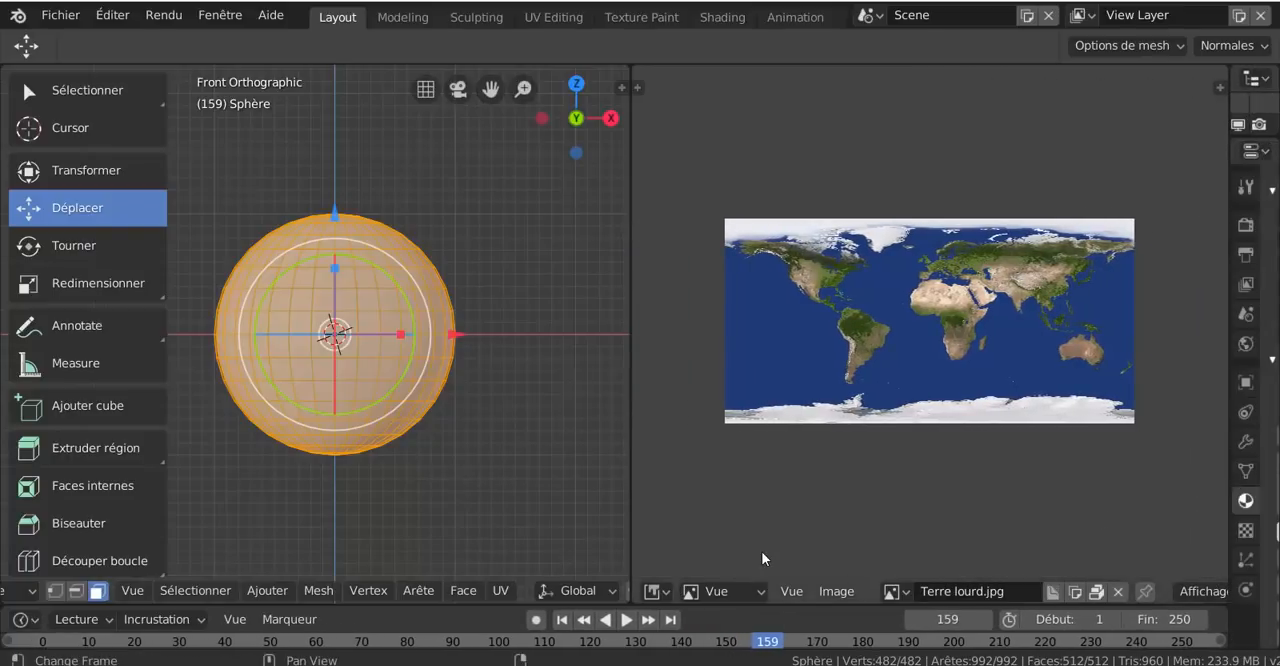
scroll(789, 494, down, 4)
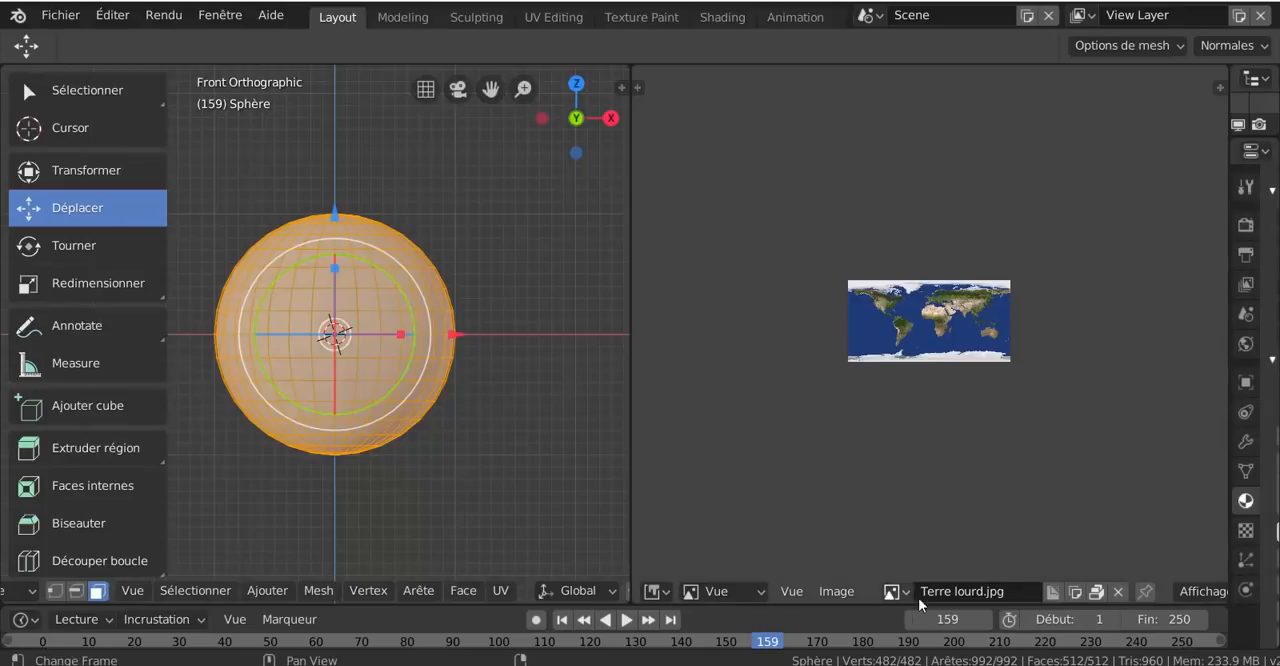
scroll(922, 462, up, 1)
scroll(922, 462, up, 3)
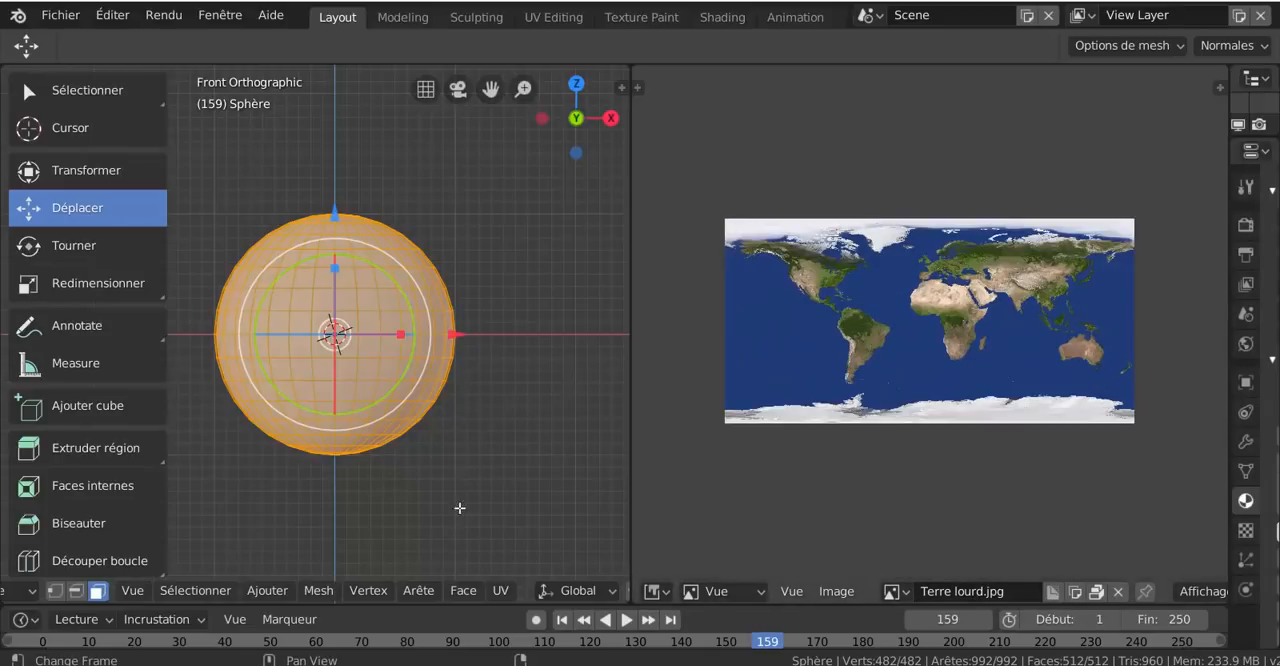
- Run Projection sphérique again on all the sphere's faces and expand its operator options
click(268, 591)
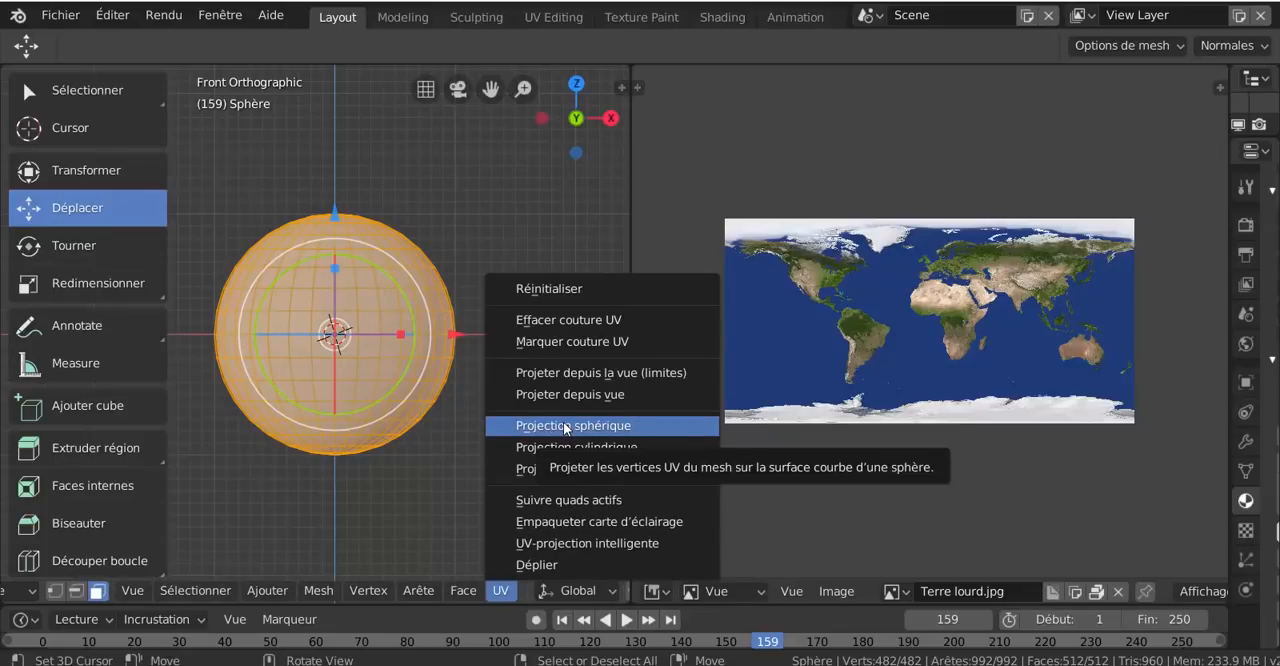
click(566, 428)
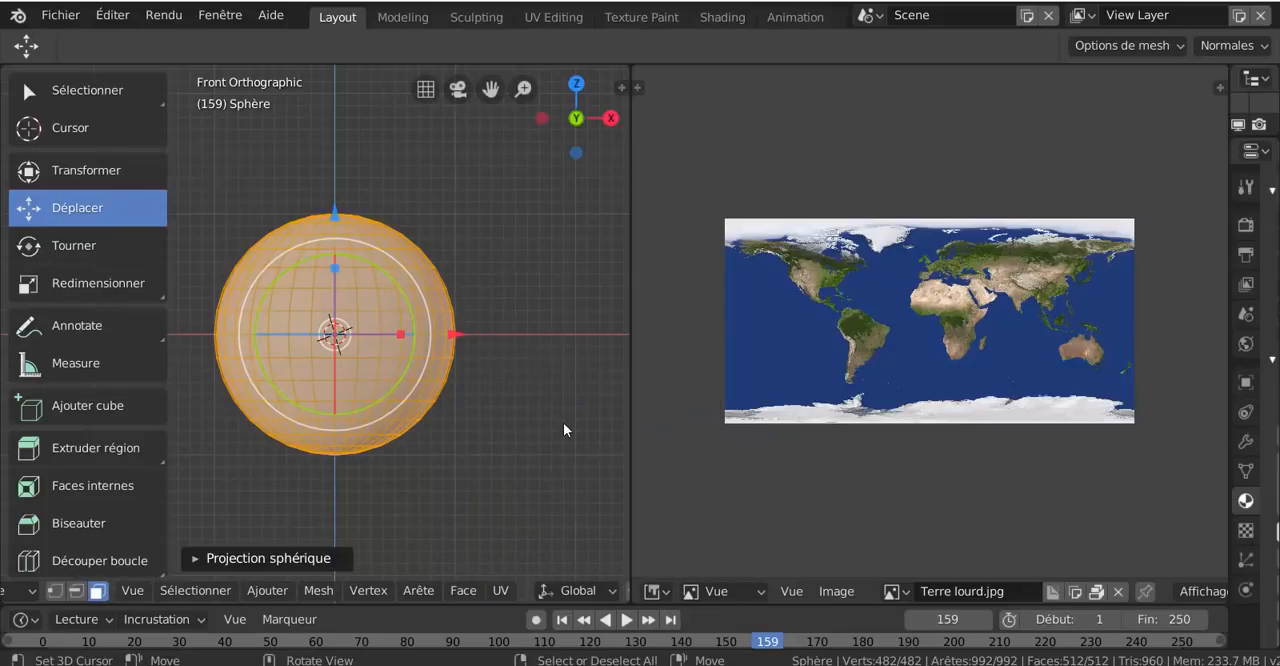
click(260, 558)
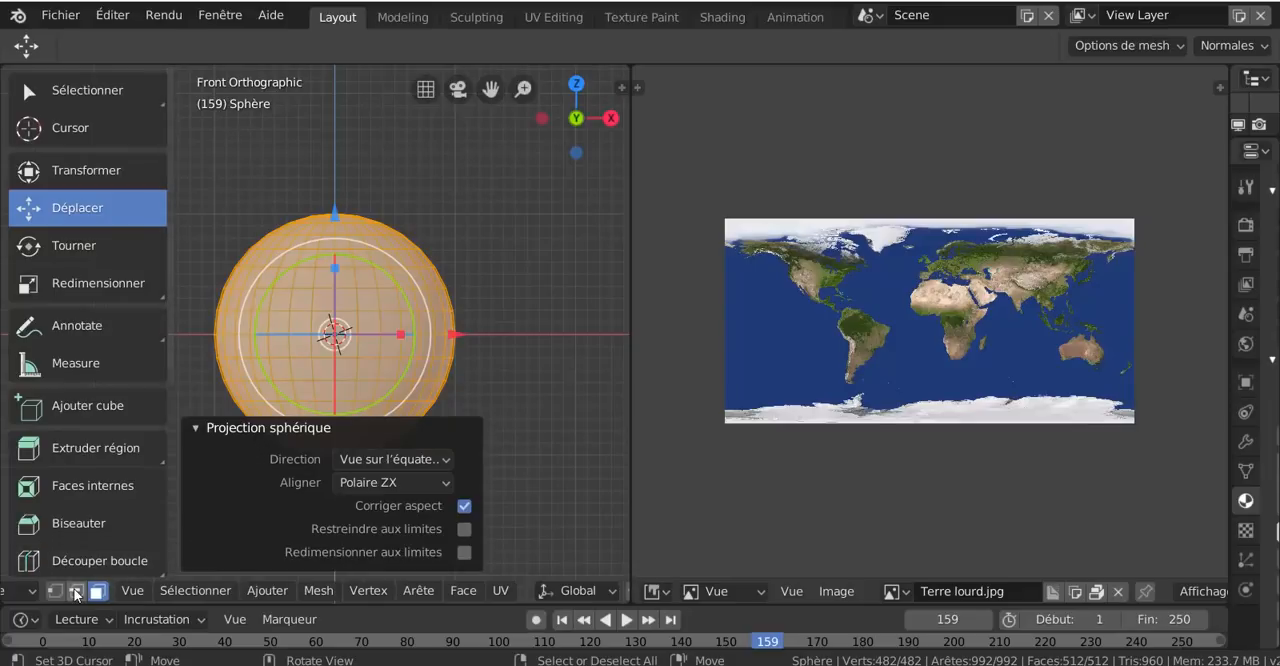
- Switch the mesh to edge selection and collapse the Projection sphérique options
click(77, 592)
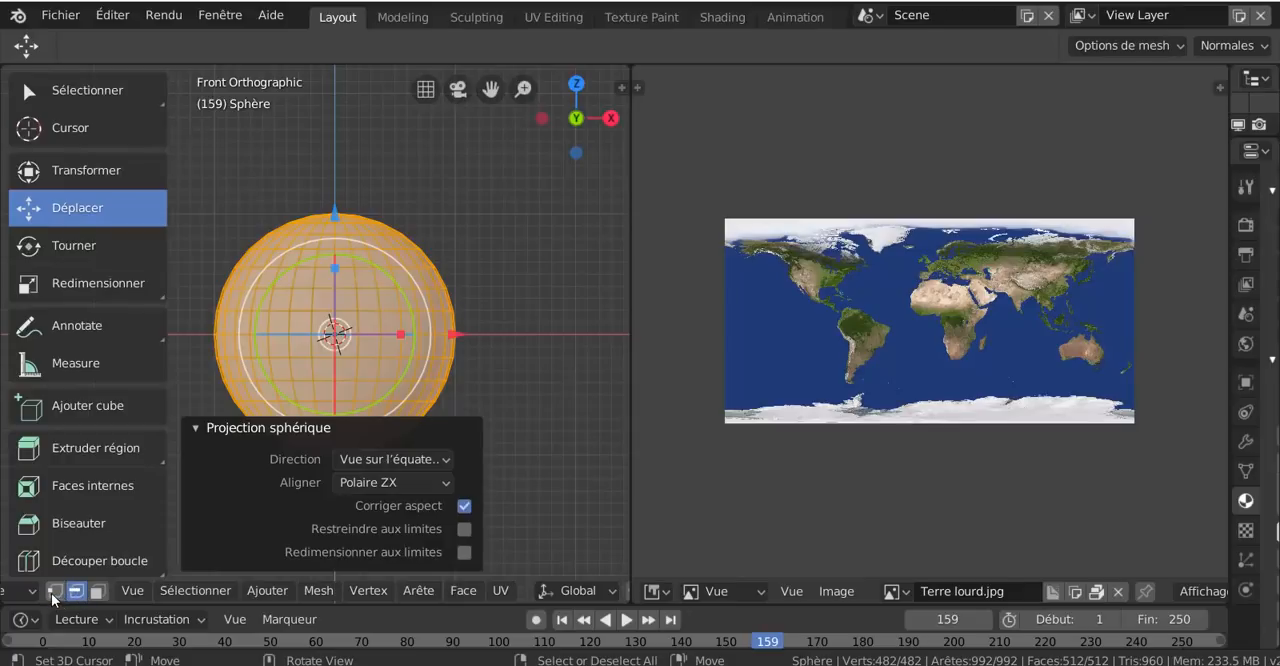
click(54, 592)
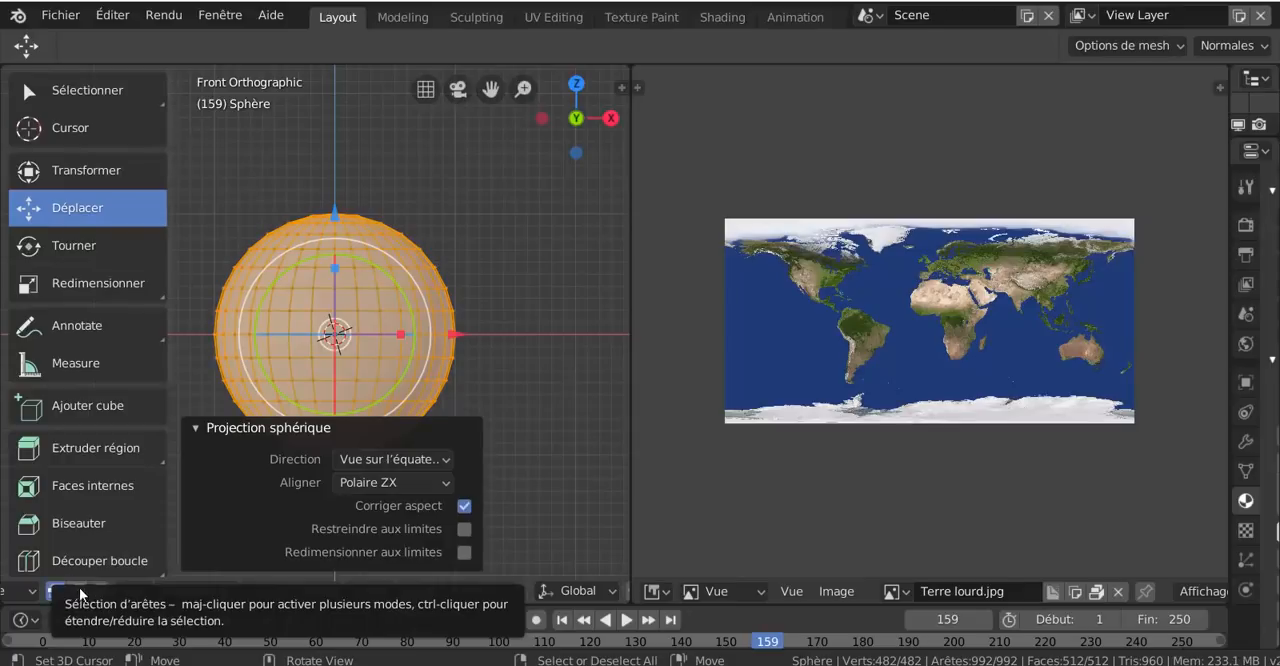
click(77, 592)
click(206, 428)
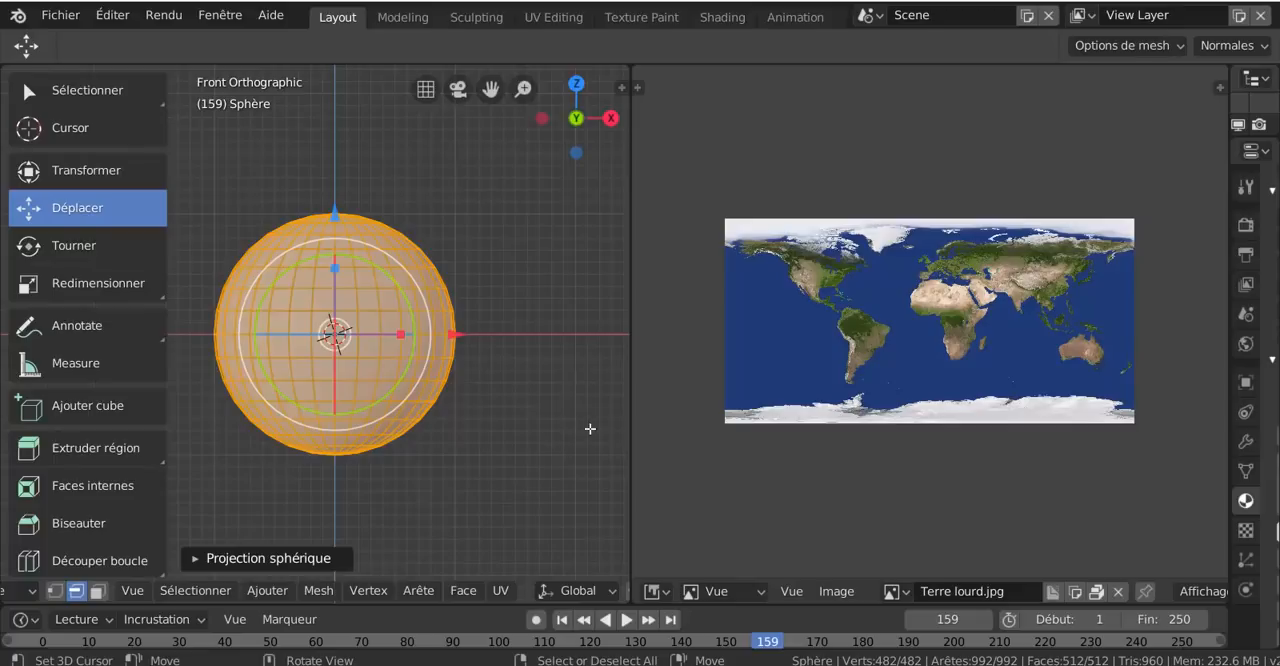
- Enlarge the 3D view, switch to the UV Editing workspace and widen its UV editor around the unwrapped mesh
drag(631, 417, 766, 422)
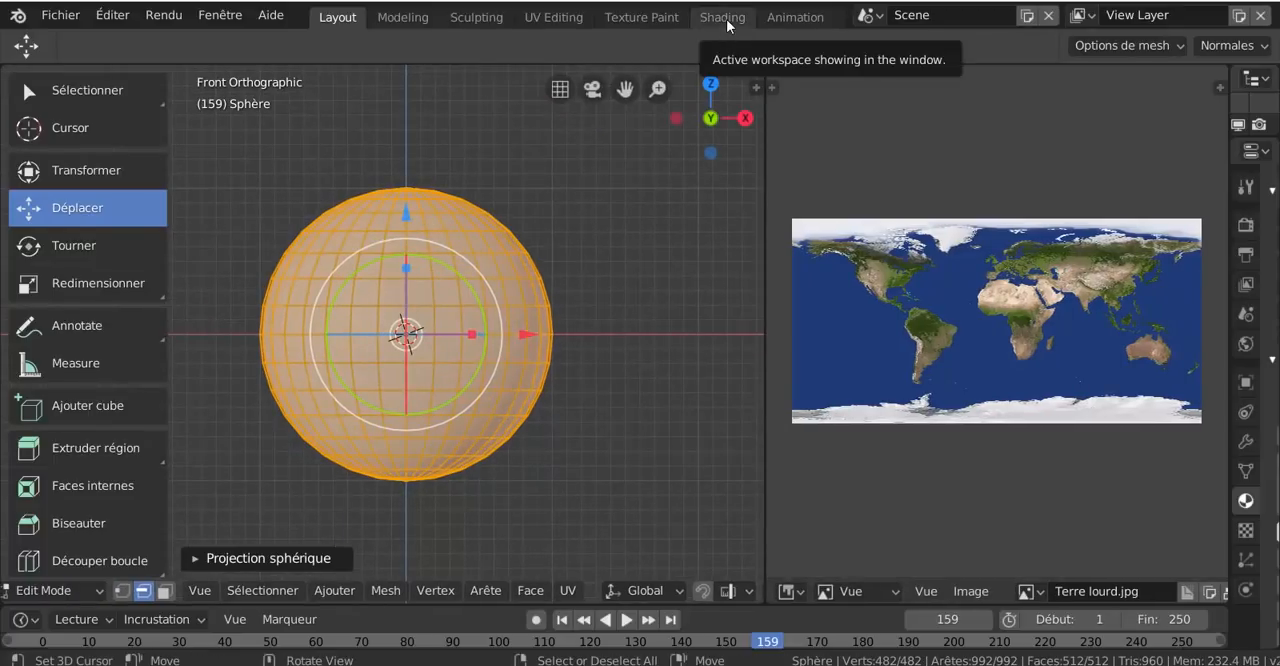
click(552, 18)
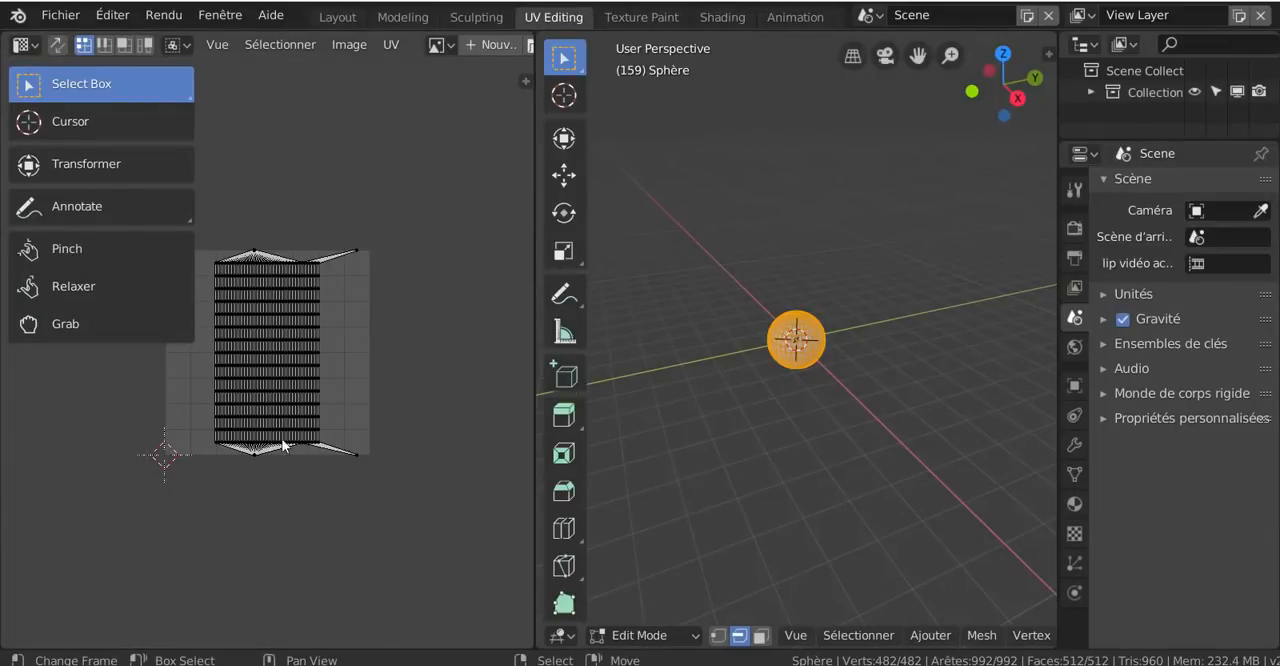
scroll(284, 438, up, 2)
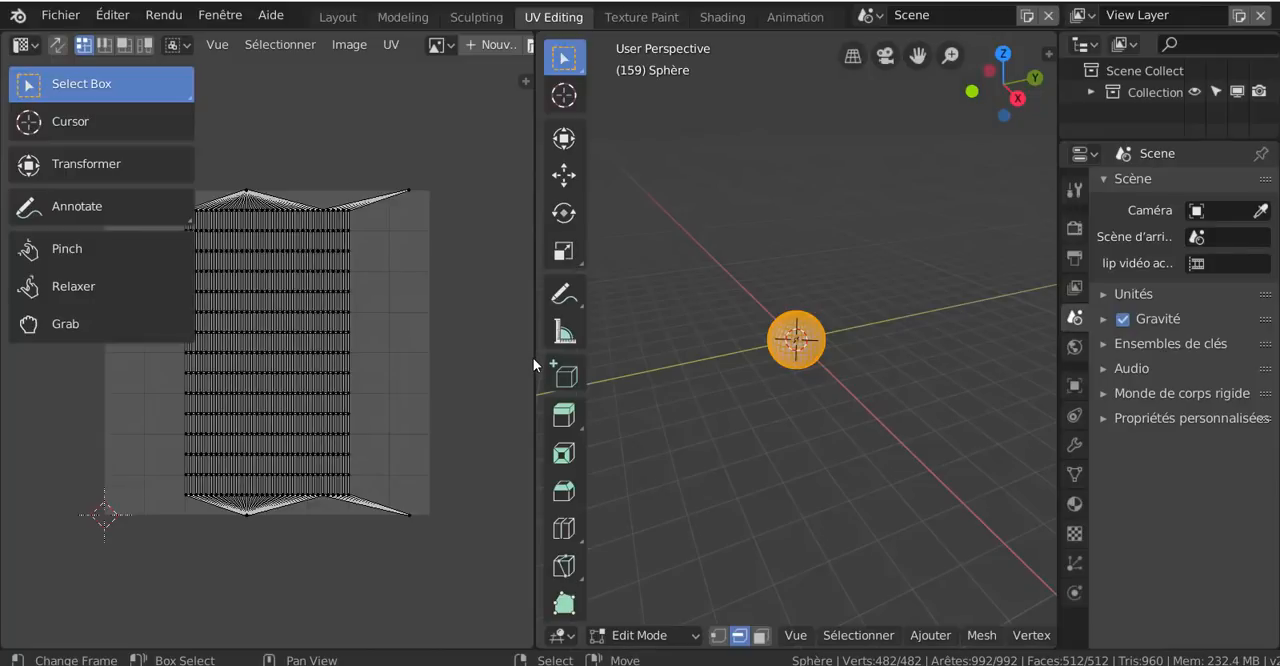
drag(533, 358, 688, 381)
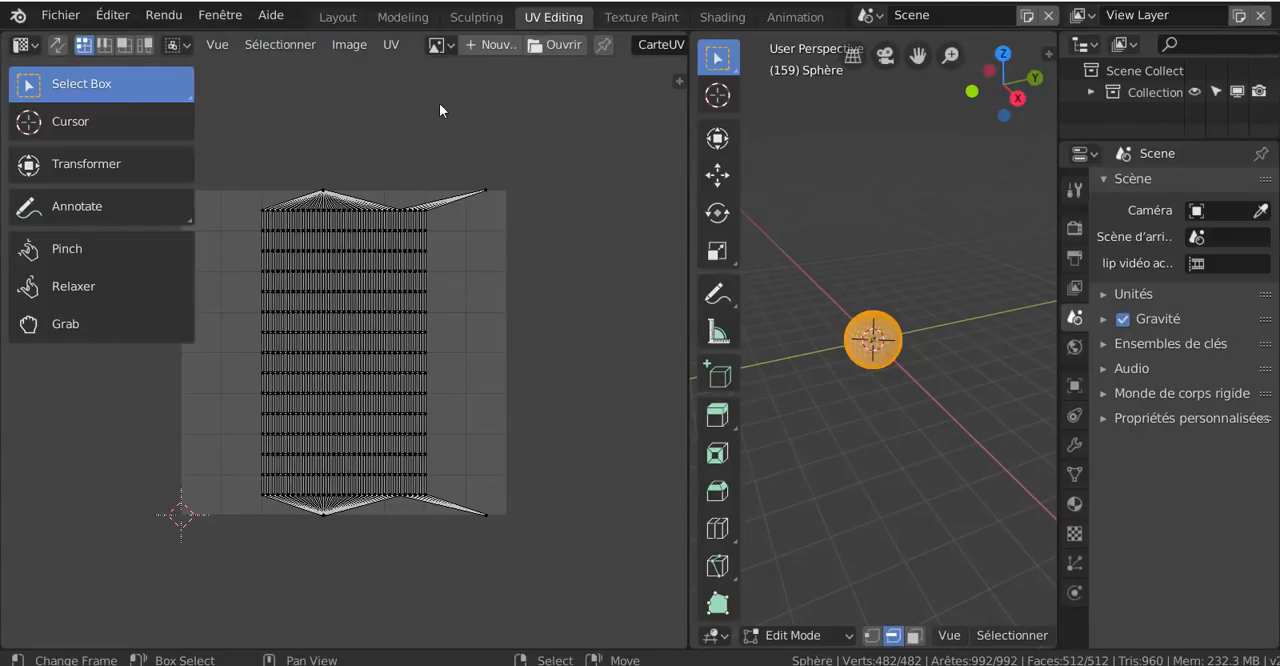
- Display the Terre lourd.jpg image behind the unwrapped mesh in the UV editor, with the whole map in view
click(443, 45)
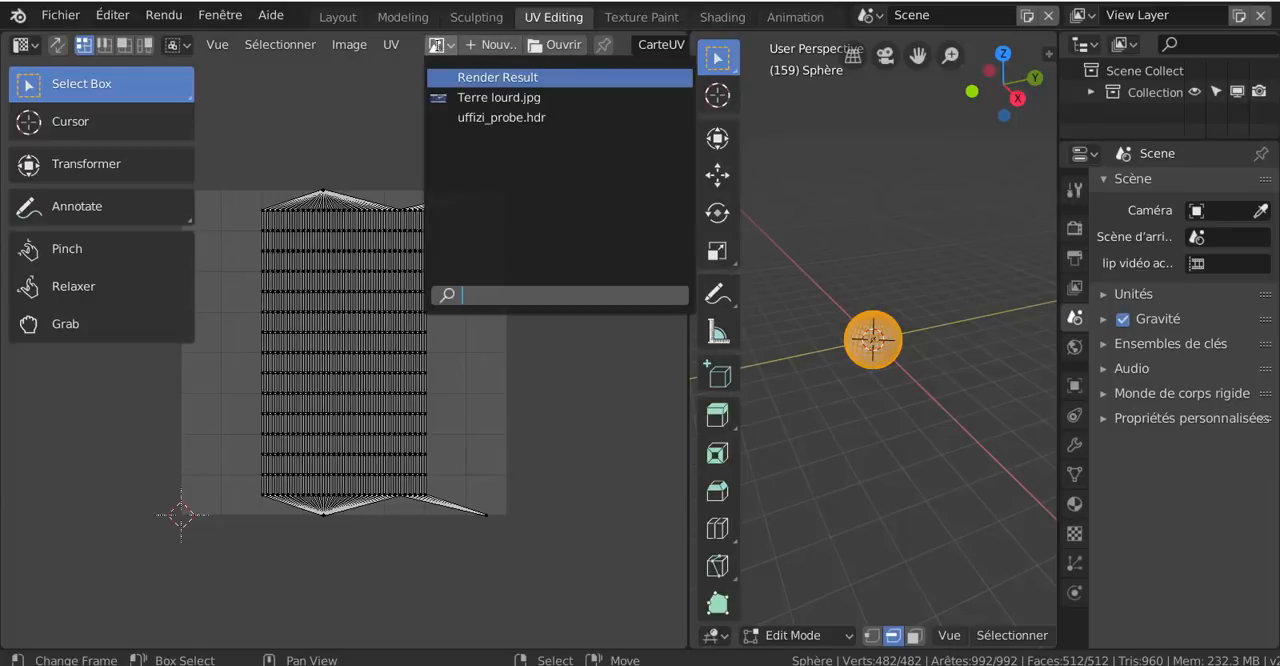
click(460, 97)
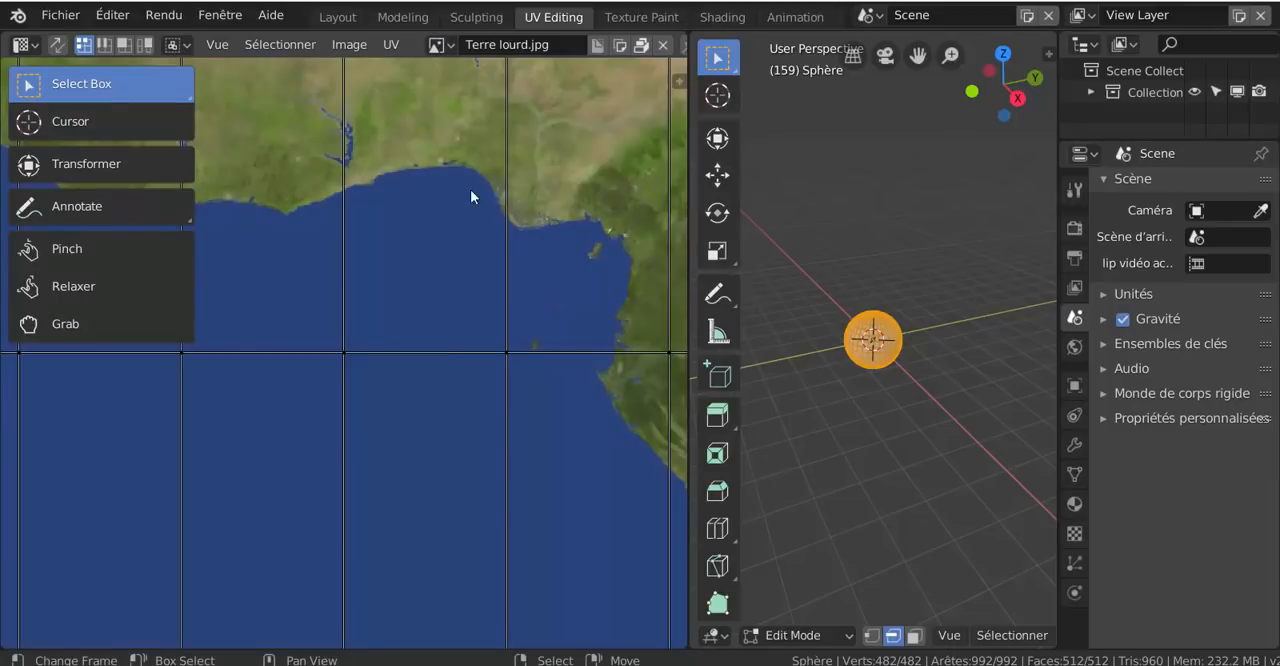
scroll(470, 189, down, 6)
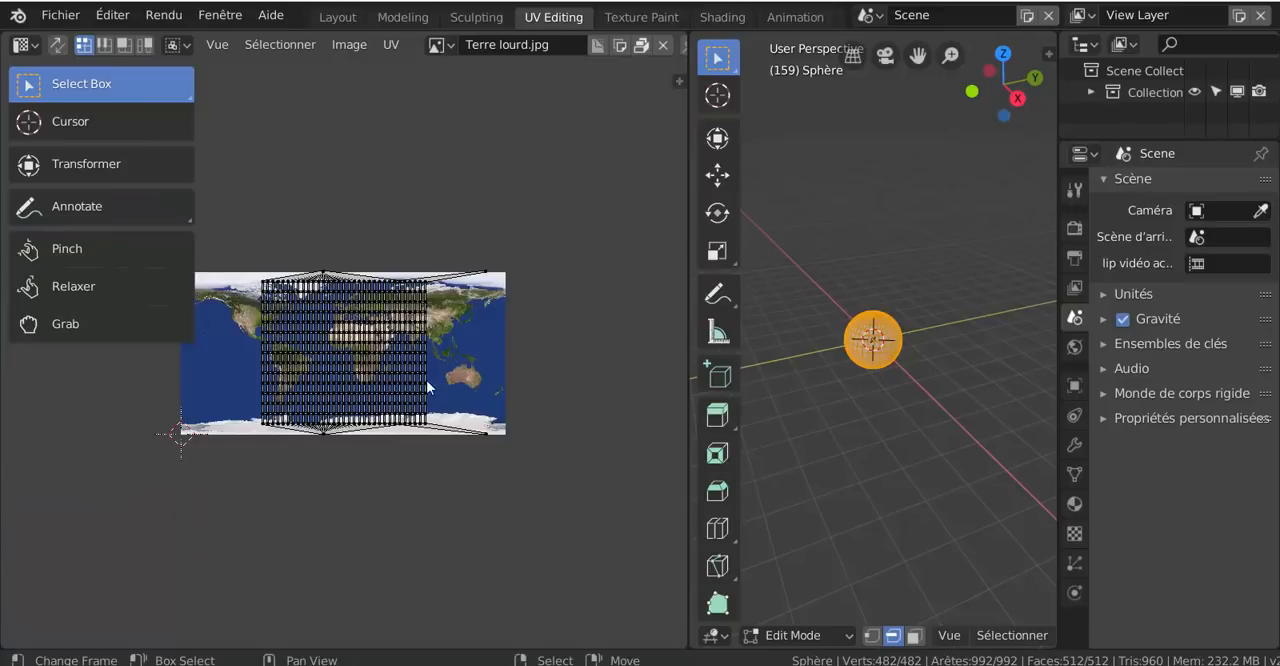
- Scale all the UVs by about 1.97 along X and move them about 0.089 horizontally to line up the grid with the map's edges
key(a)
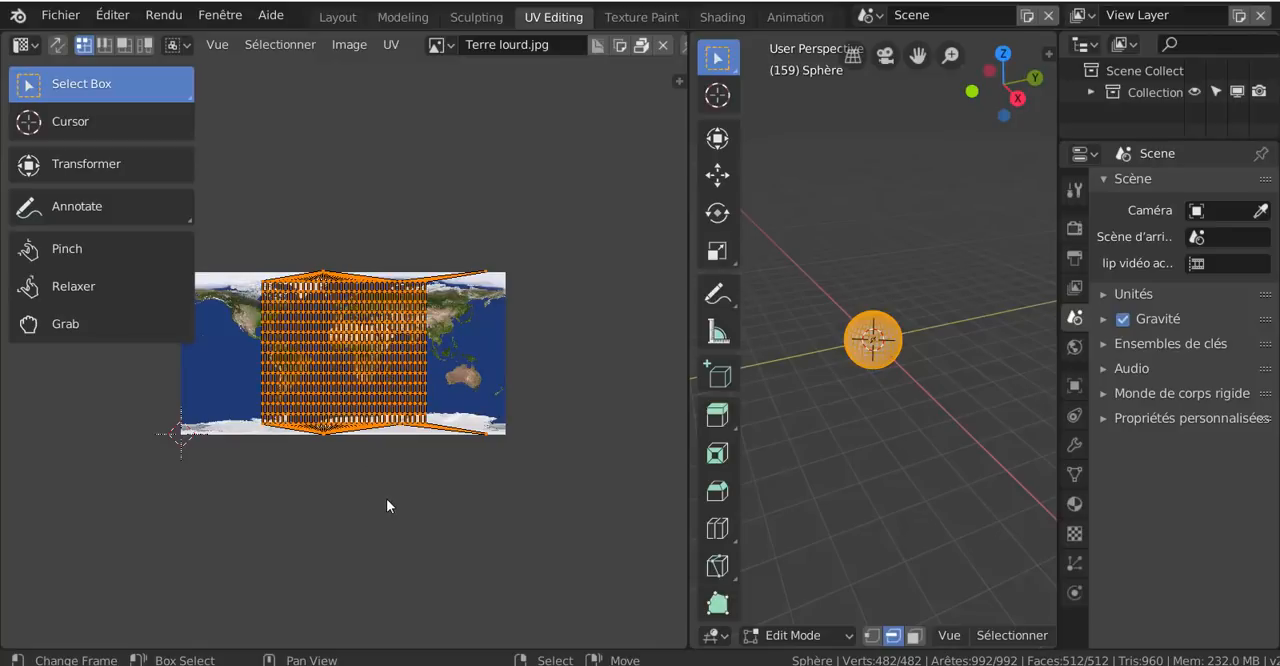
key(s)
key(x)
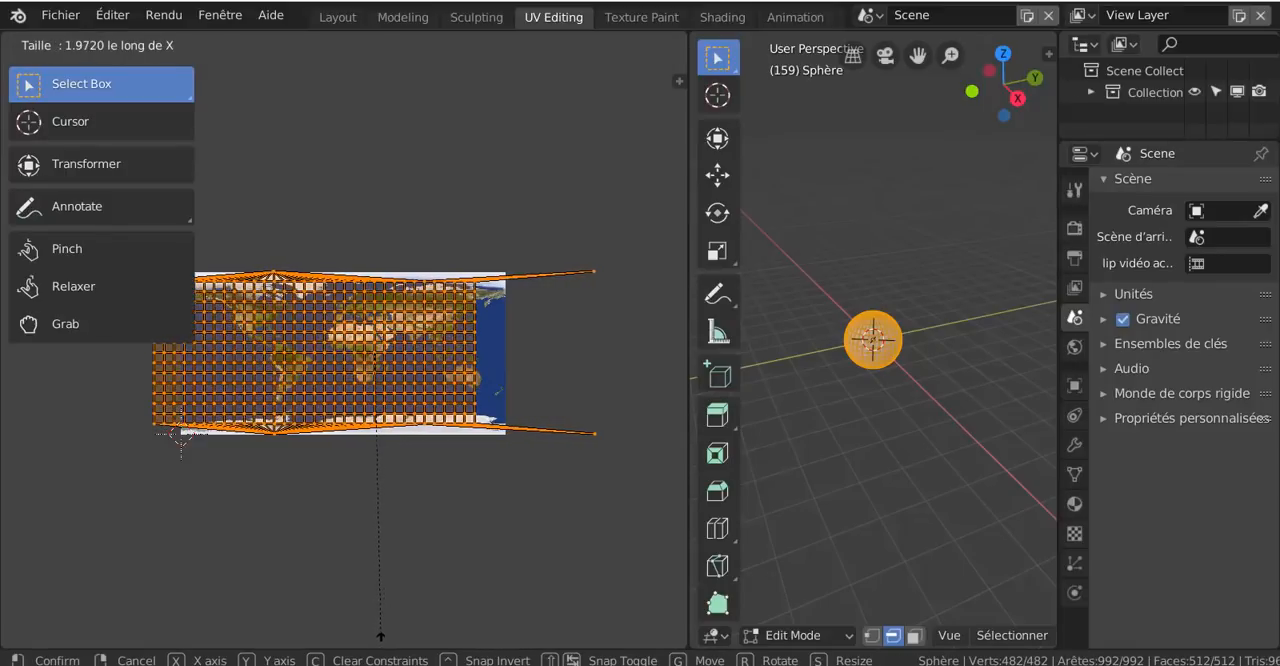
click(403, 619)
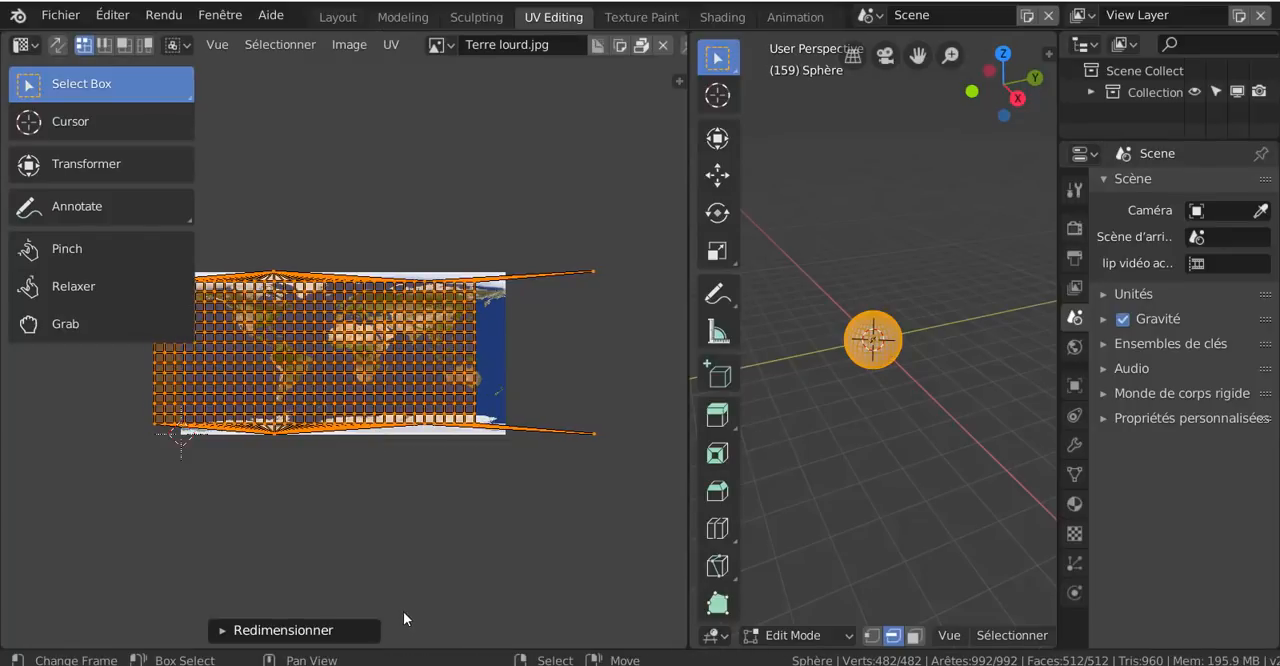
key(g)
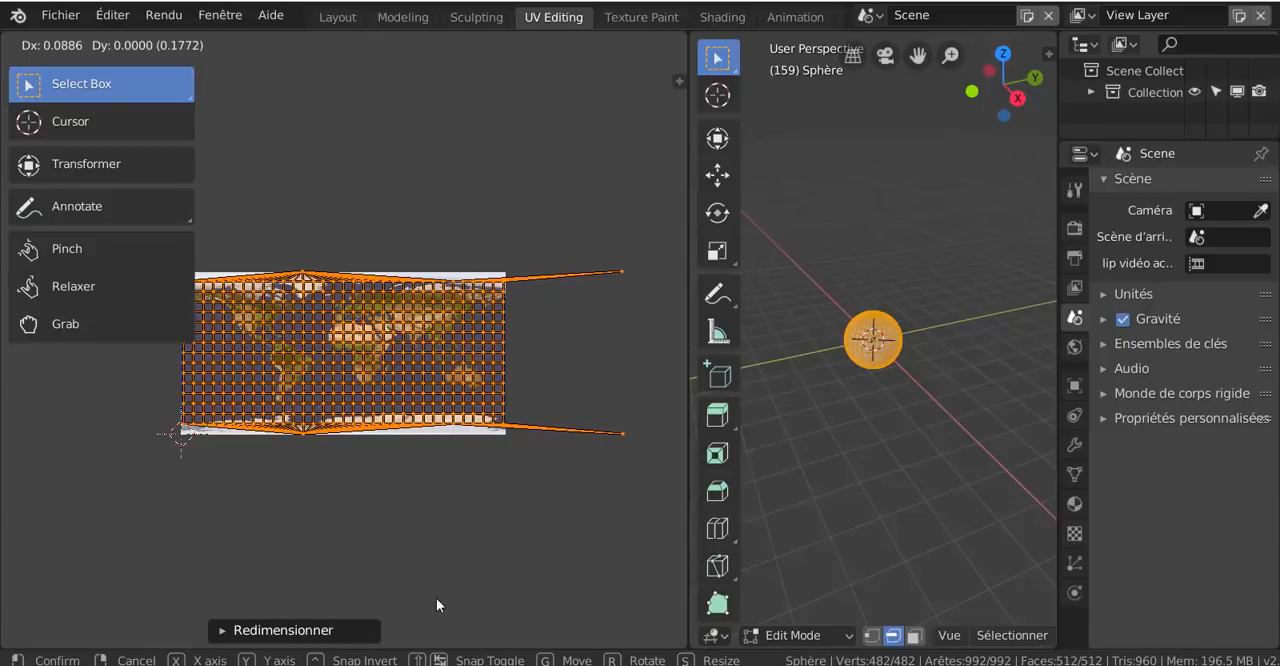
click(436, 600)
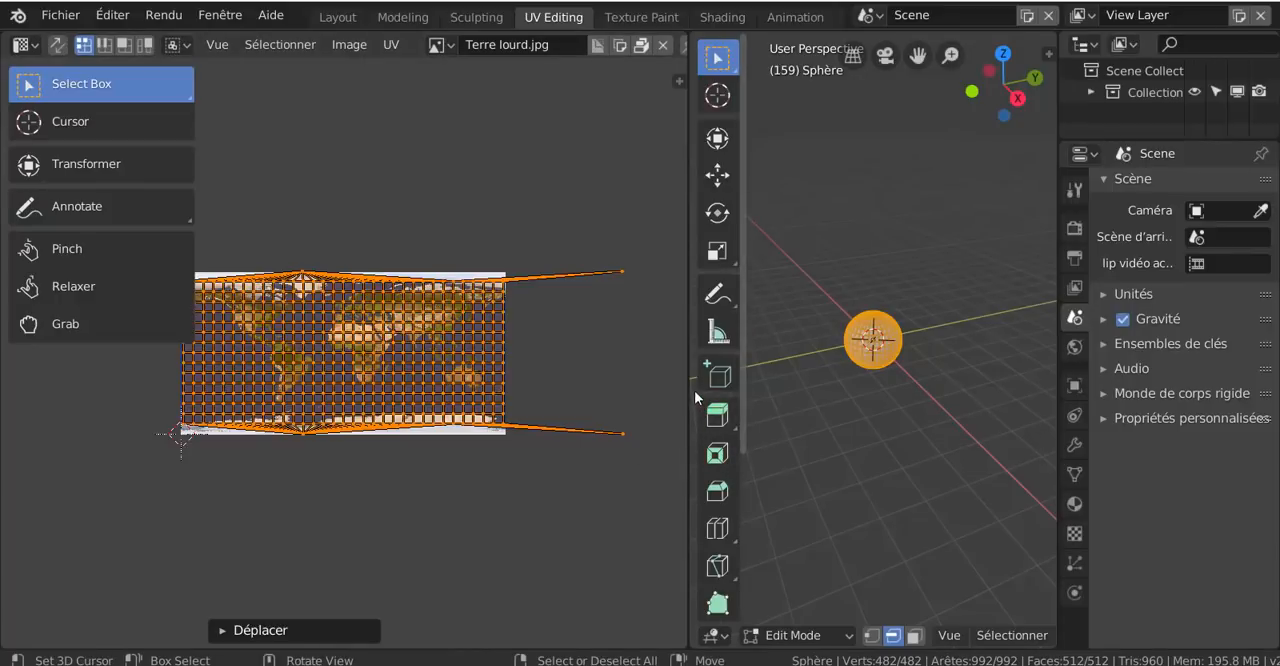
- Widen the properties area, show the material settings and assign Matériau.001 to all the sphere's selected faces
drag(686, 369, 540, 368)
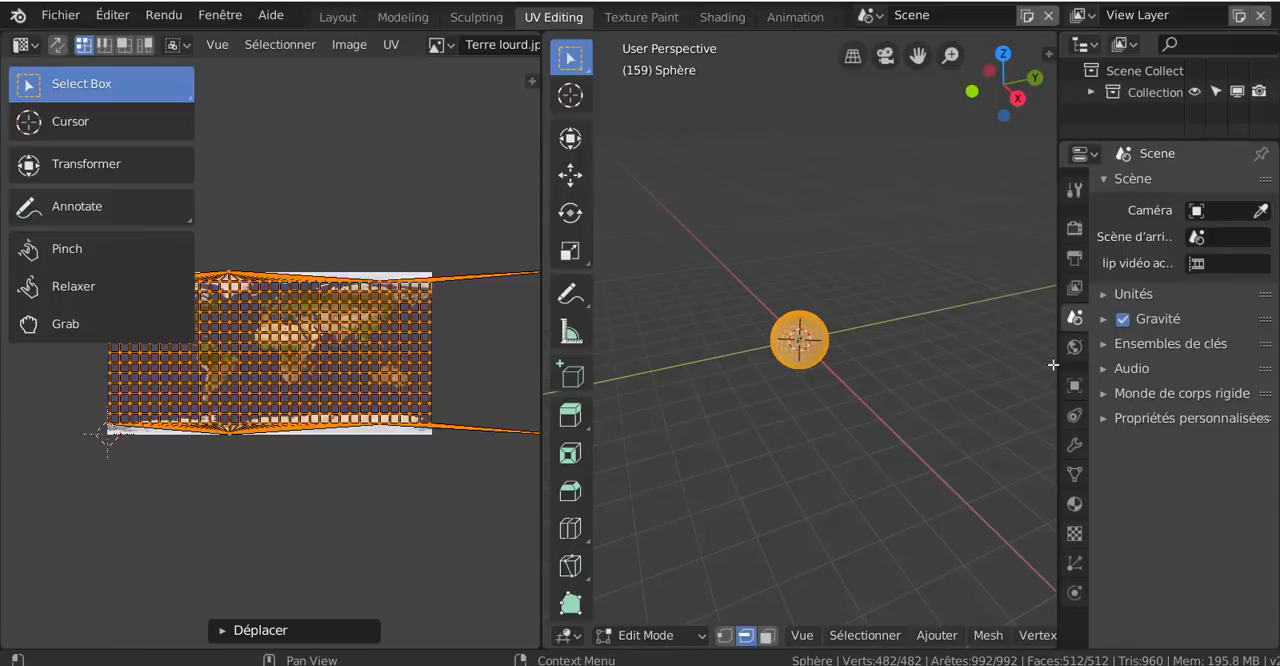
drag(1056, 365, 921, 366)
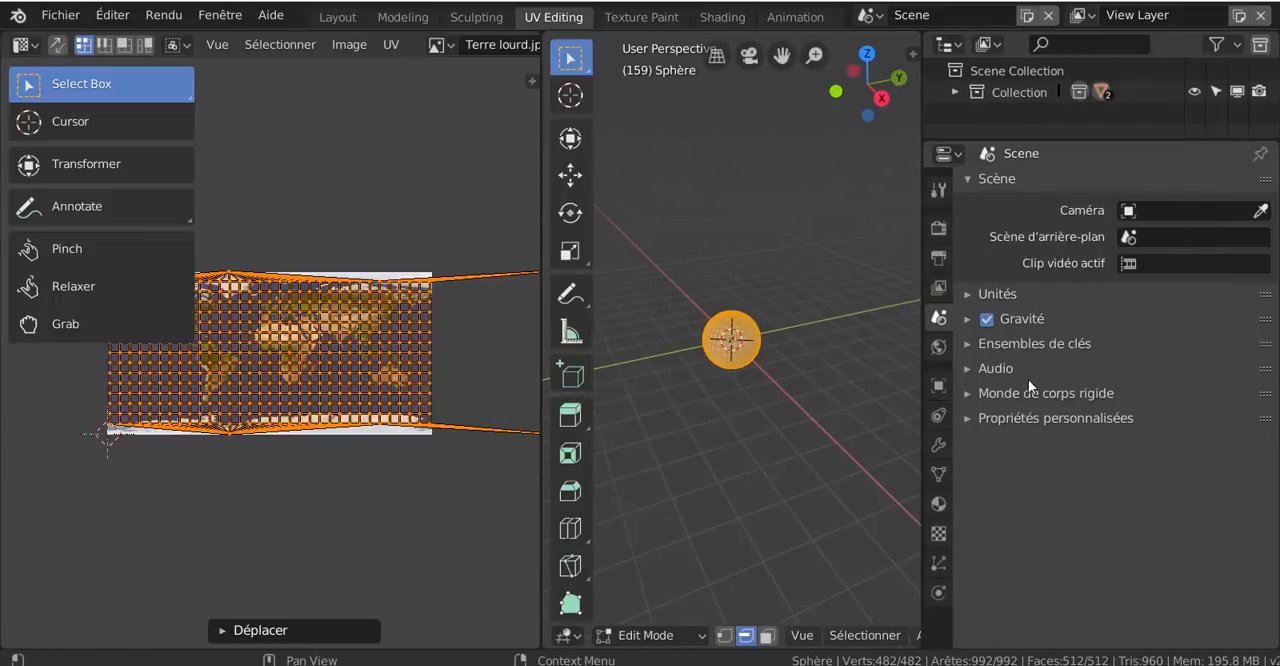
click(938, 505)
scroll(1025, 494, down, 2)
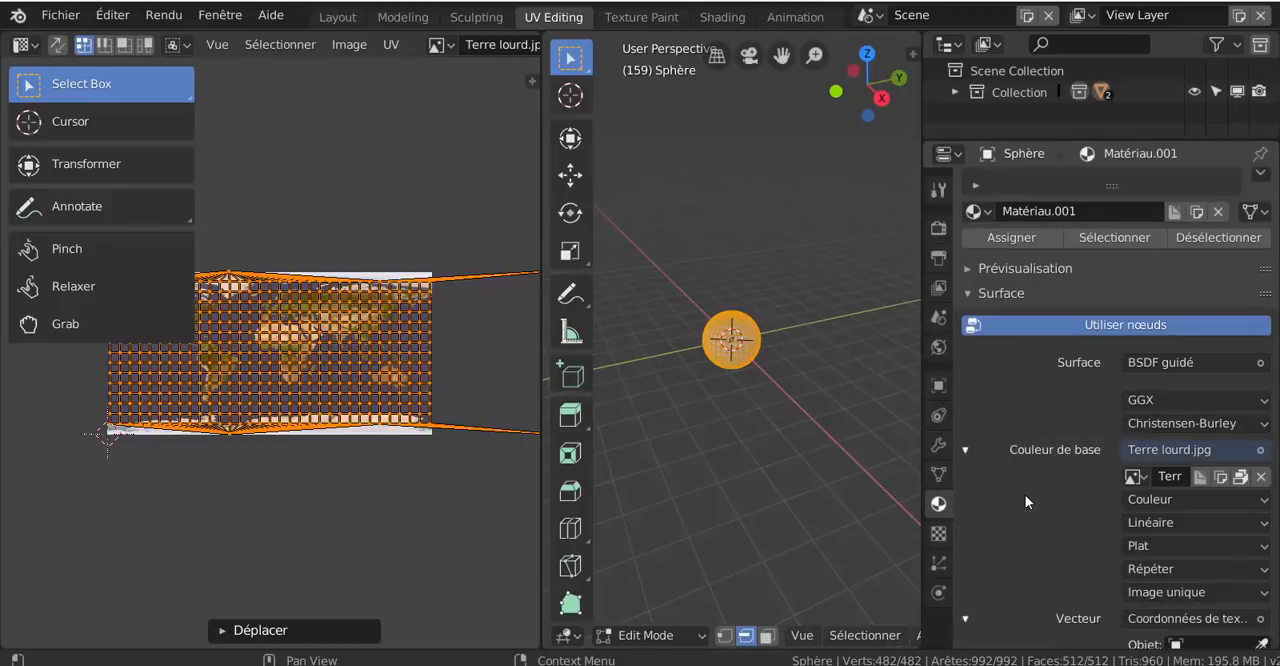
scroll(1065, 450, up, 2)
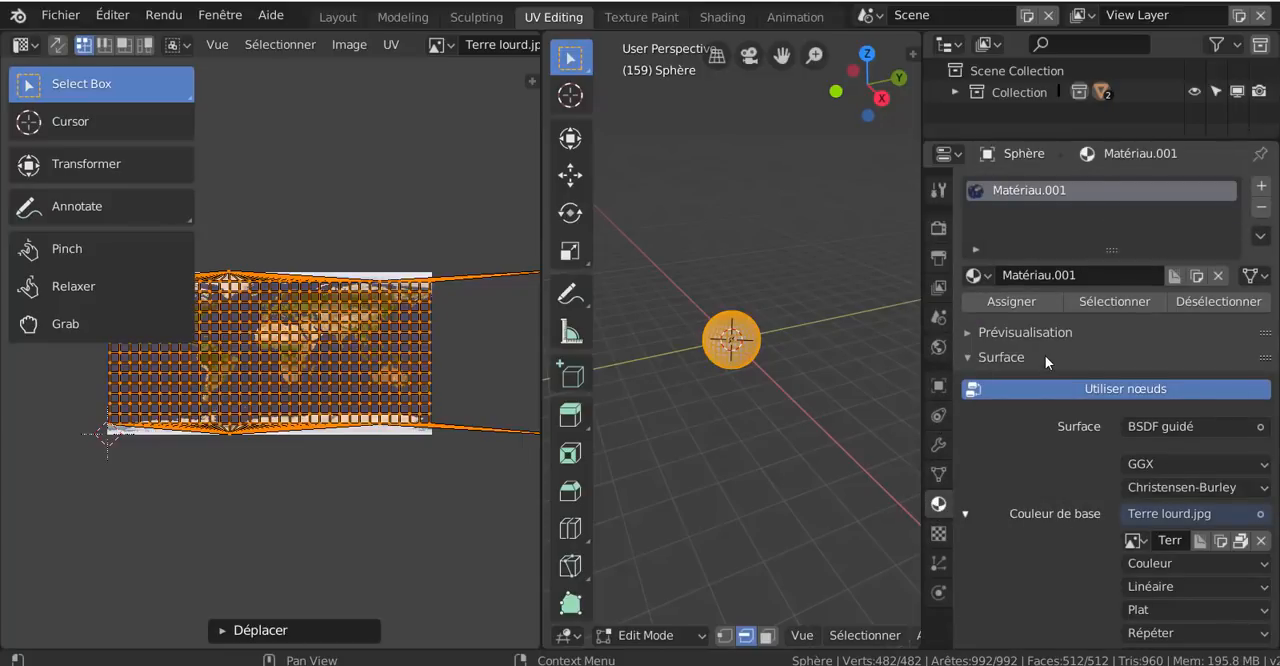
click(1010, 302)
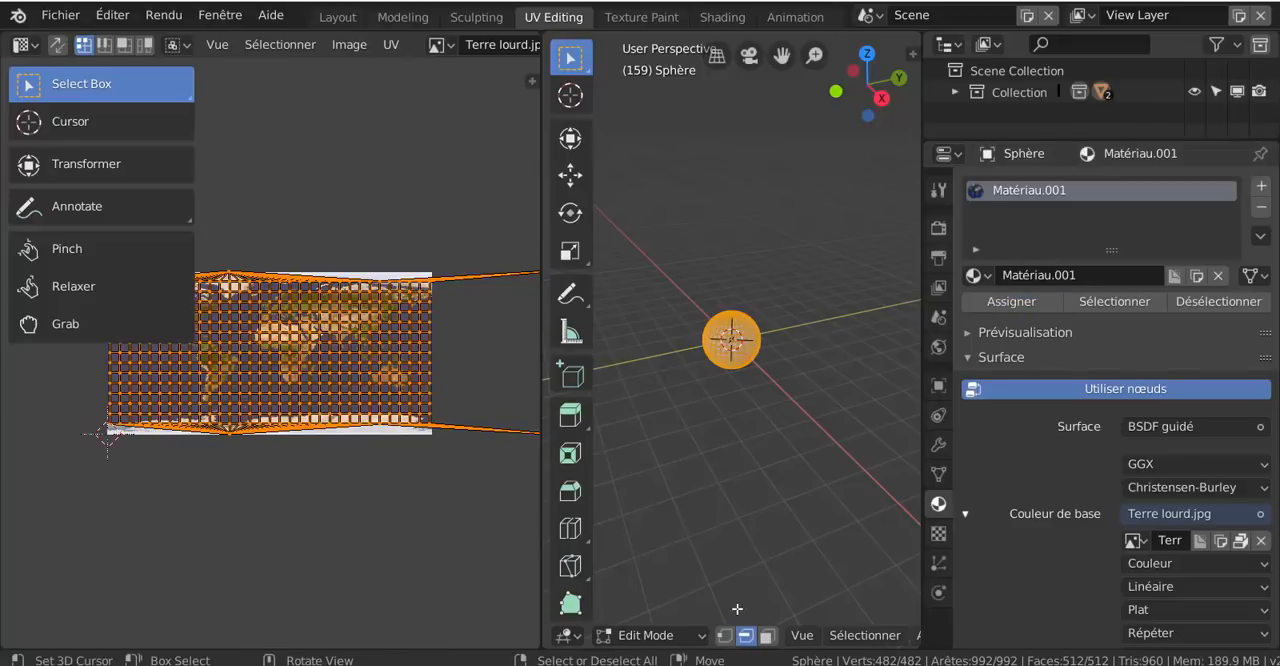
- Widen the 3D view over the UV editor, set its shading to material preview and inspect the textured sphere
scroll(783, 636, down, 10)
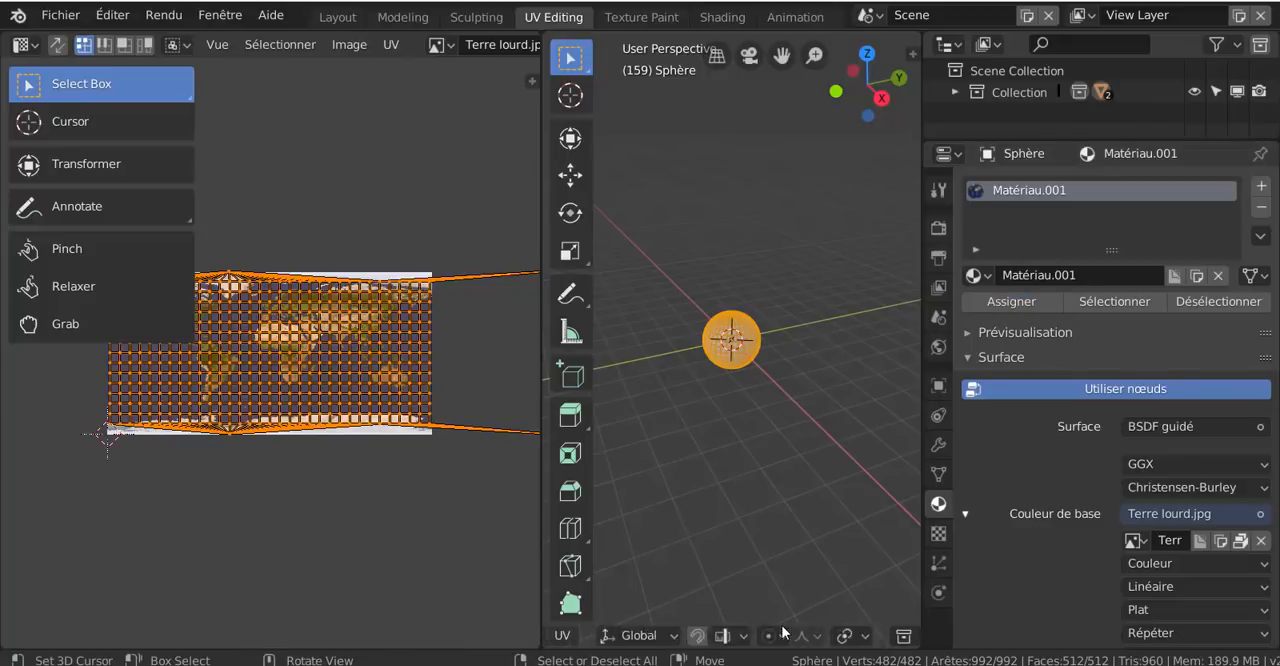
scroll(783, 632, down, 2)
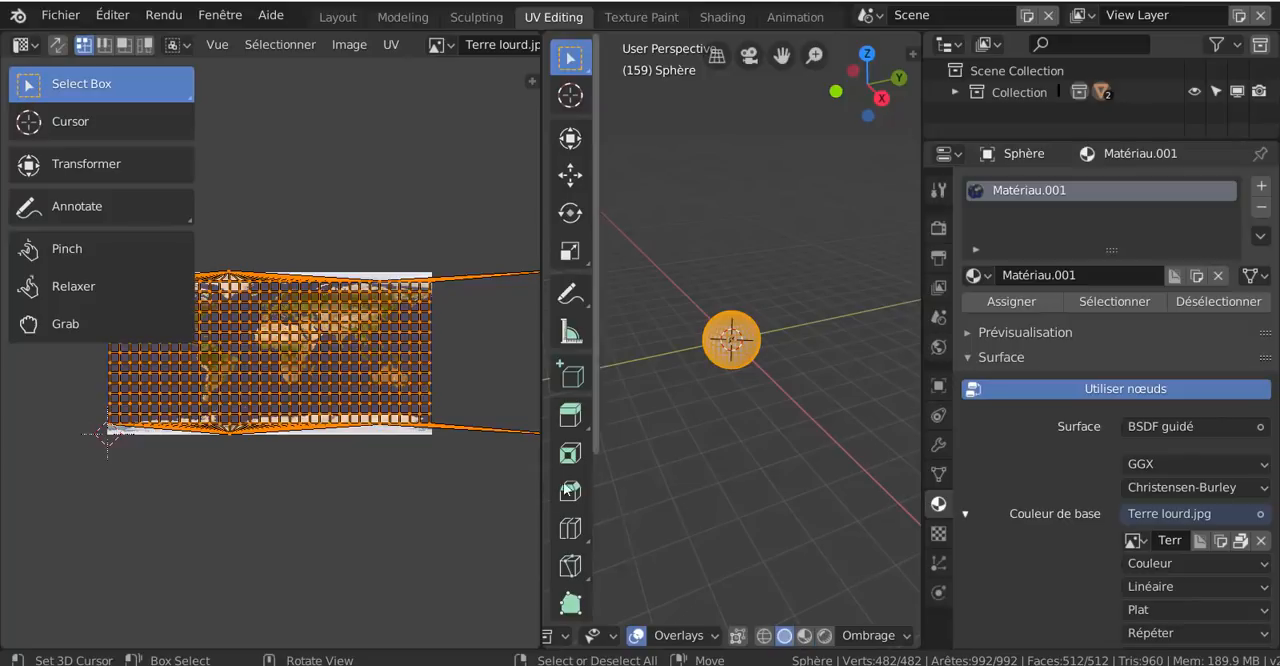
drag(543, 466, 440, 466)
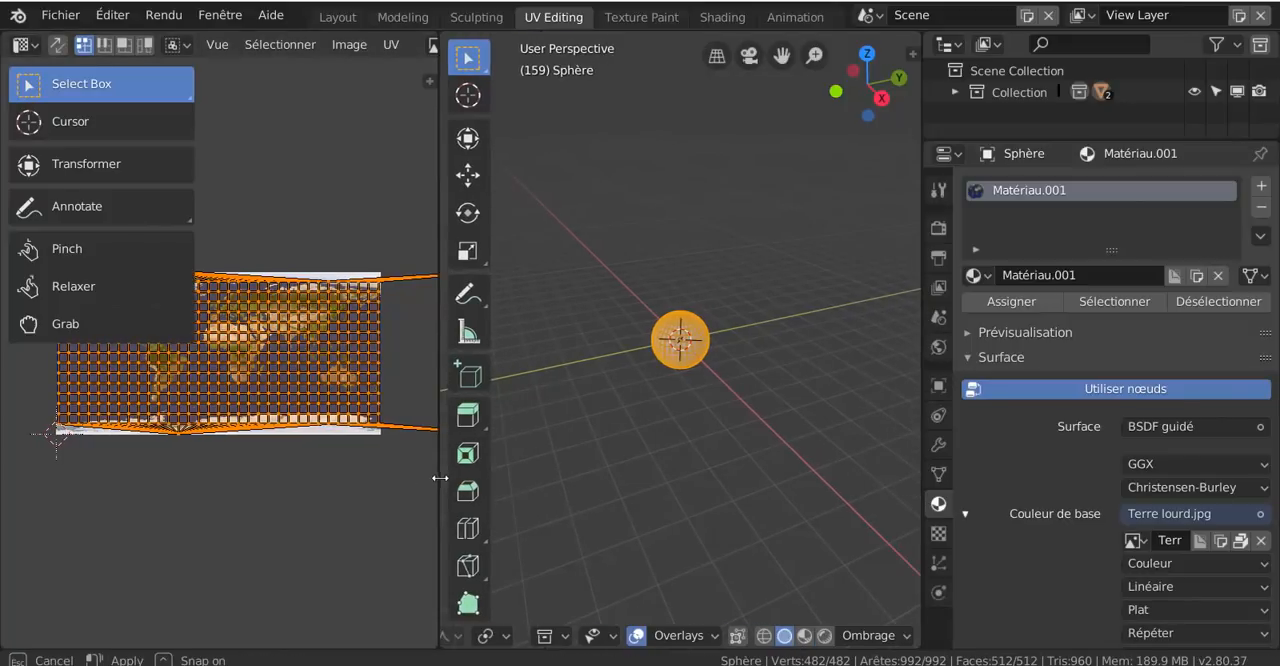
click(764, 636)
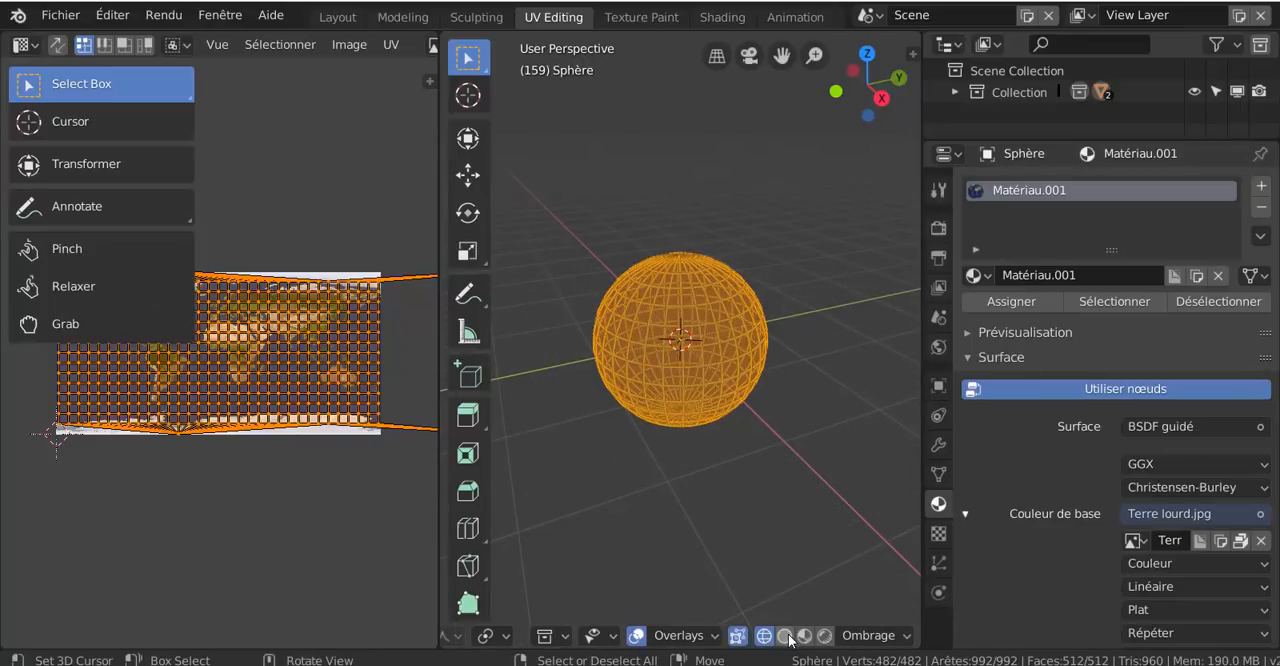
click(786, 637)
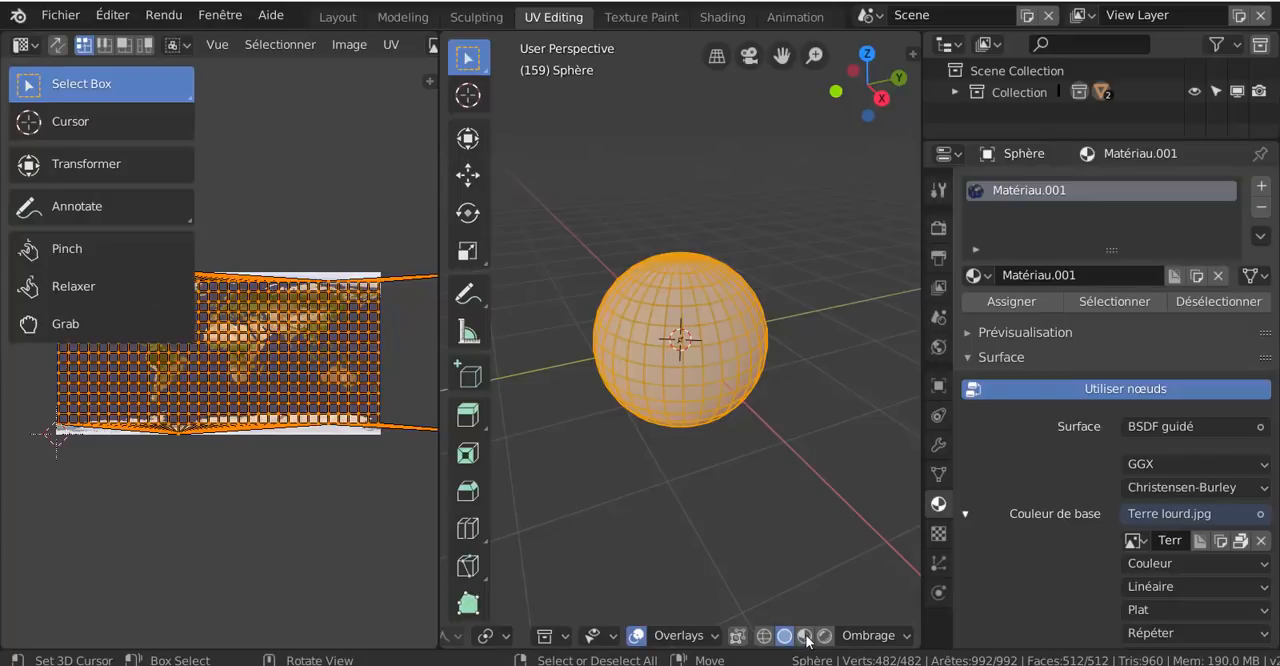
click(805, 636)
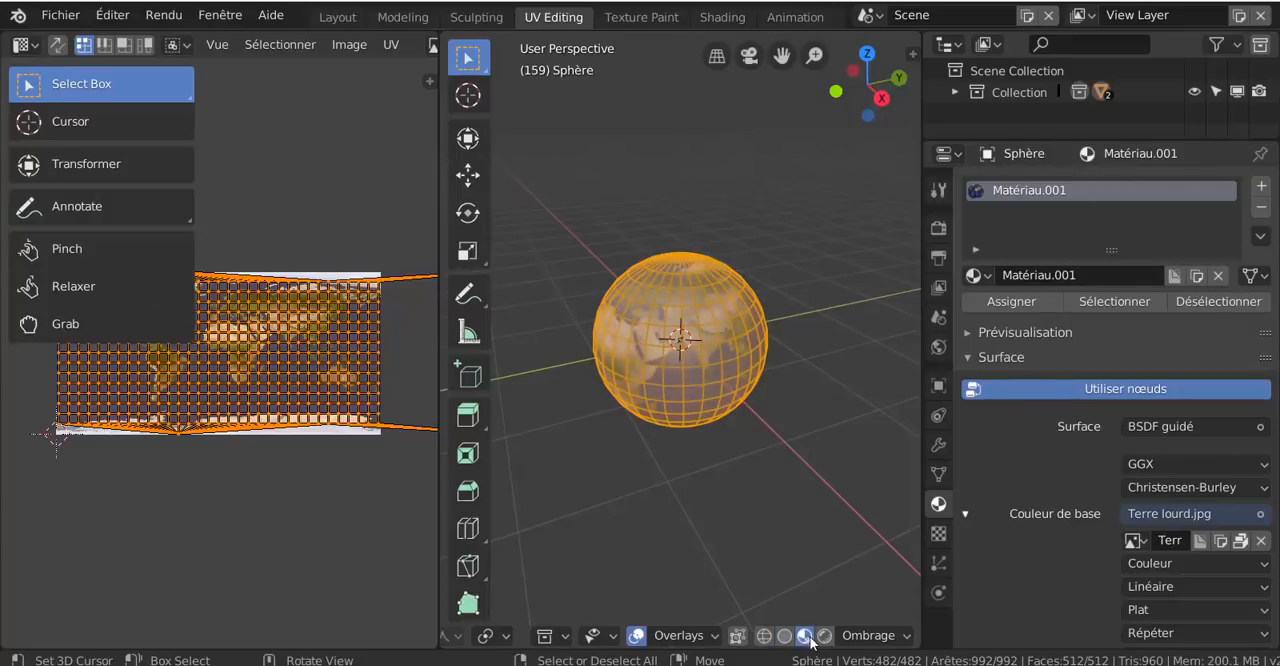
scroll(768, 498, up, 2)
middle_drag(716, 508, 660, 386)
scroll(770, 486, down, 4)
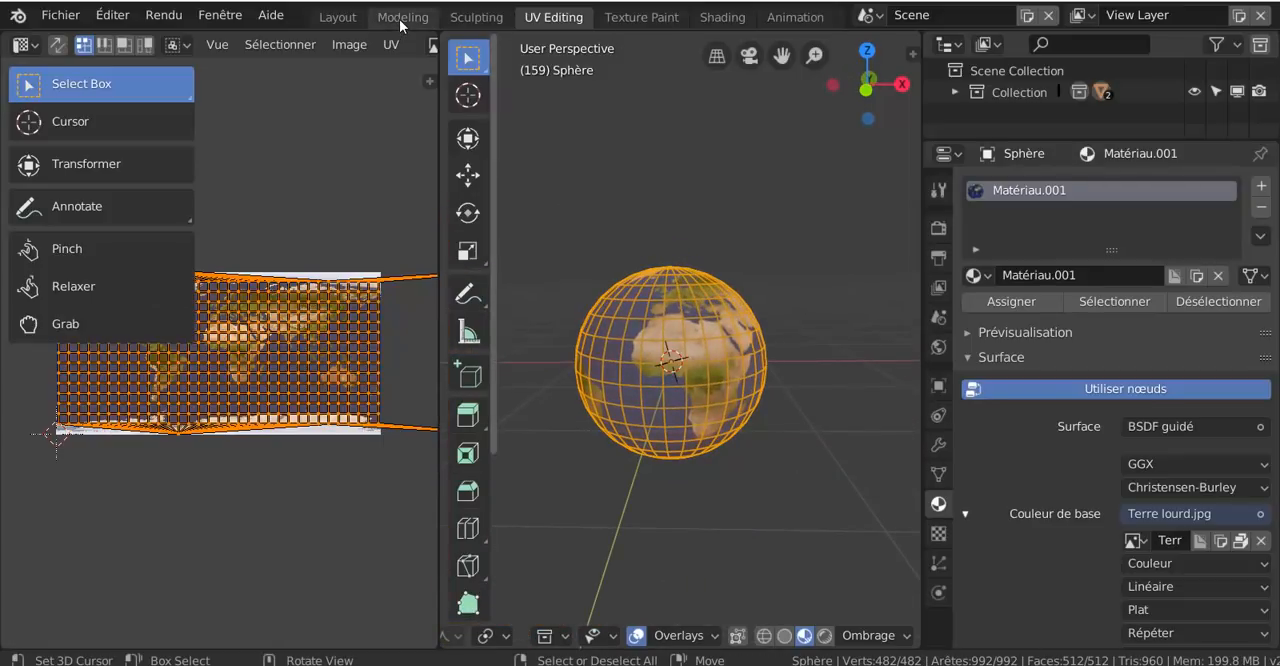
- Switch to the Layout workspace and set its 3D view to material preview shading
click(338, 18)
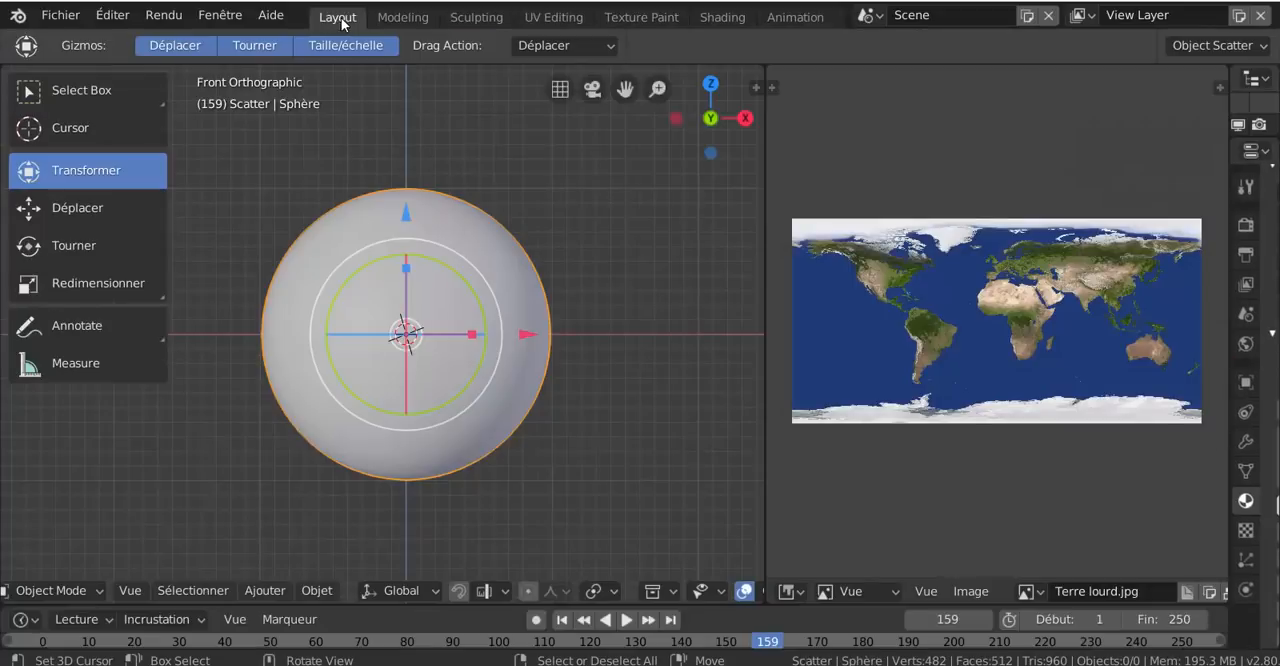
scroll(693, 580, down, 6)
click(695, 582)
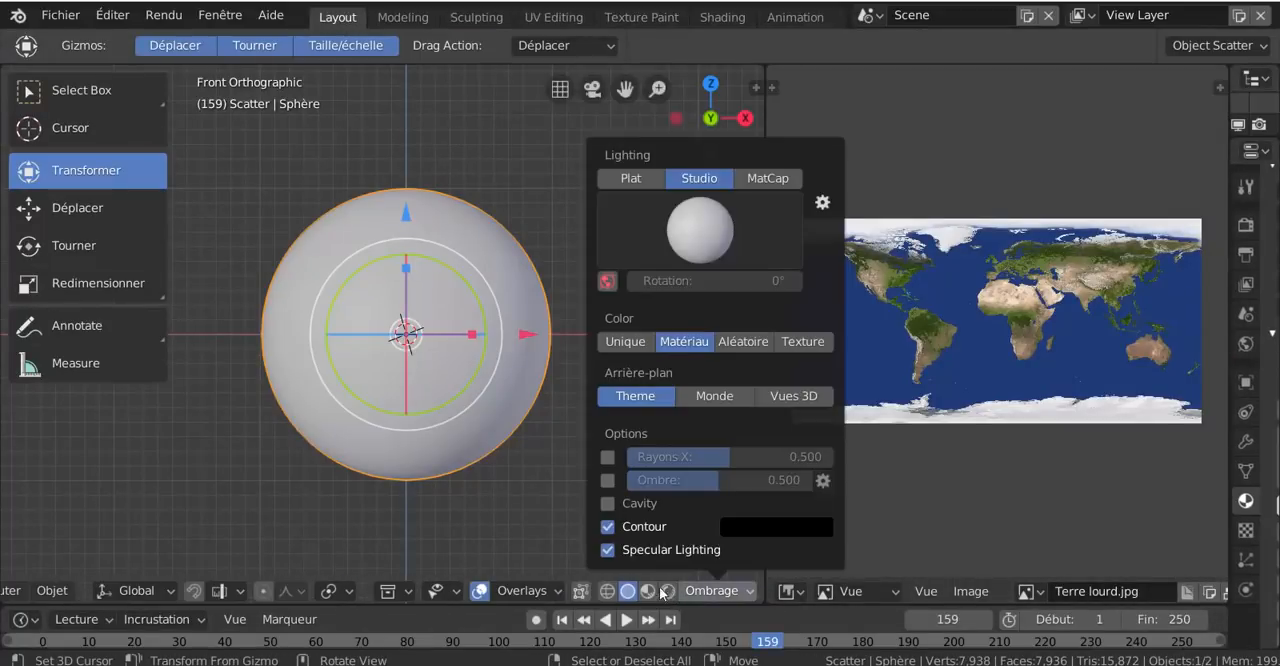
click(647, 591)
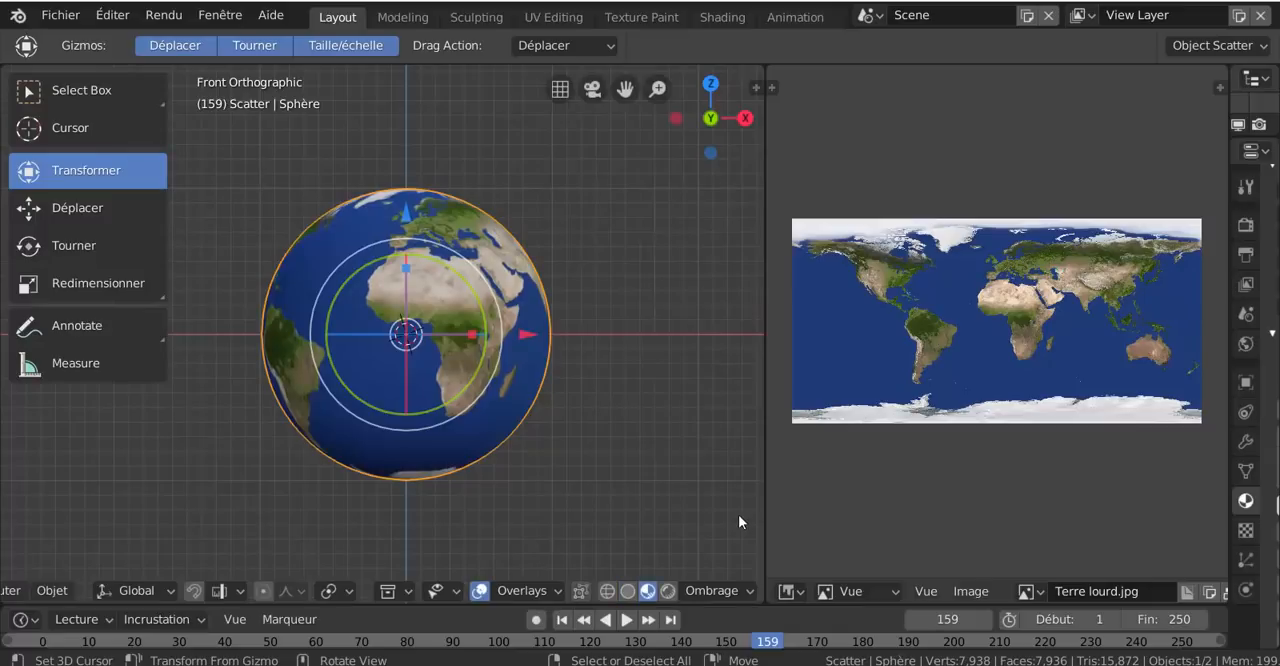
- Merge the image editor's space into the 3D view so the globe fills the main area
drag(764, 503, 737, 420)
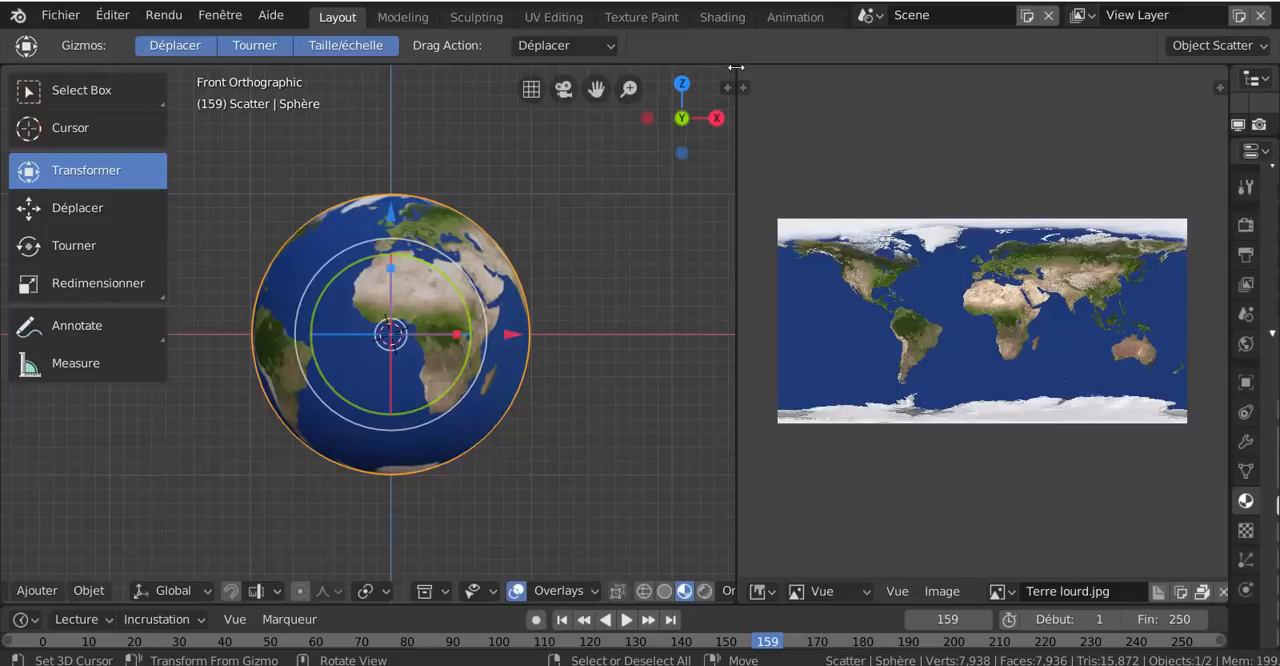
drag(738, 68, 861, 124)
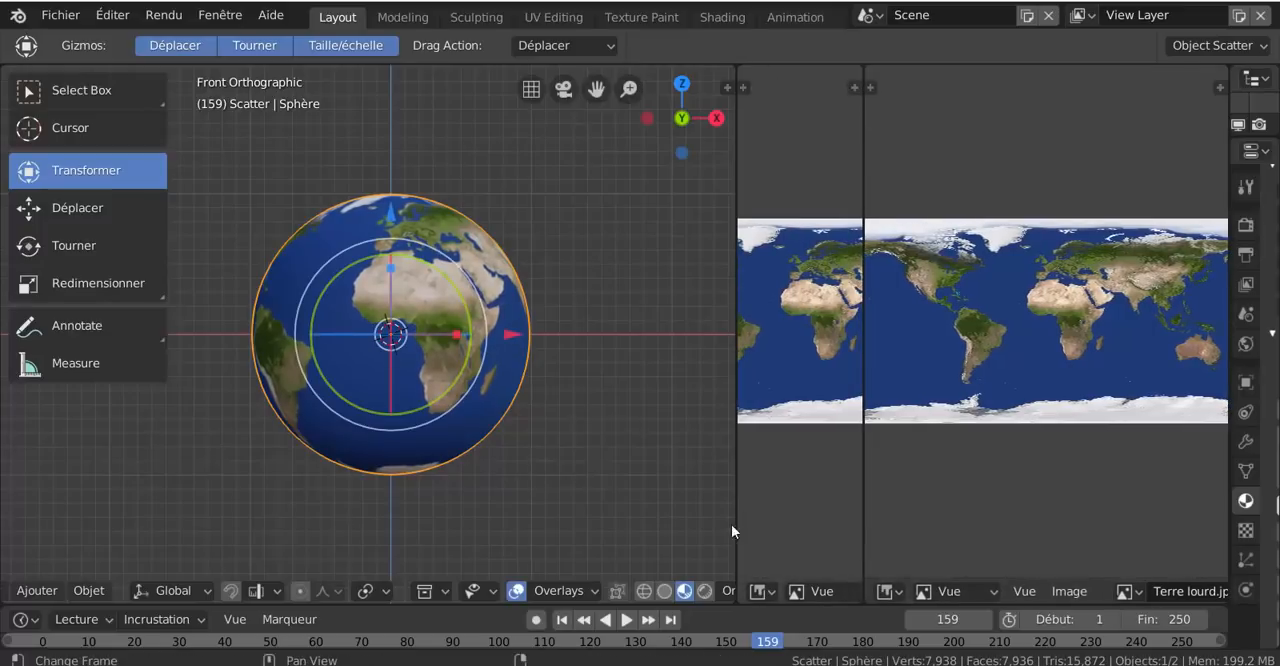
click(732, 593)
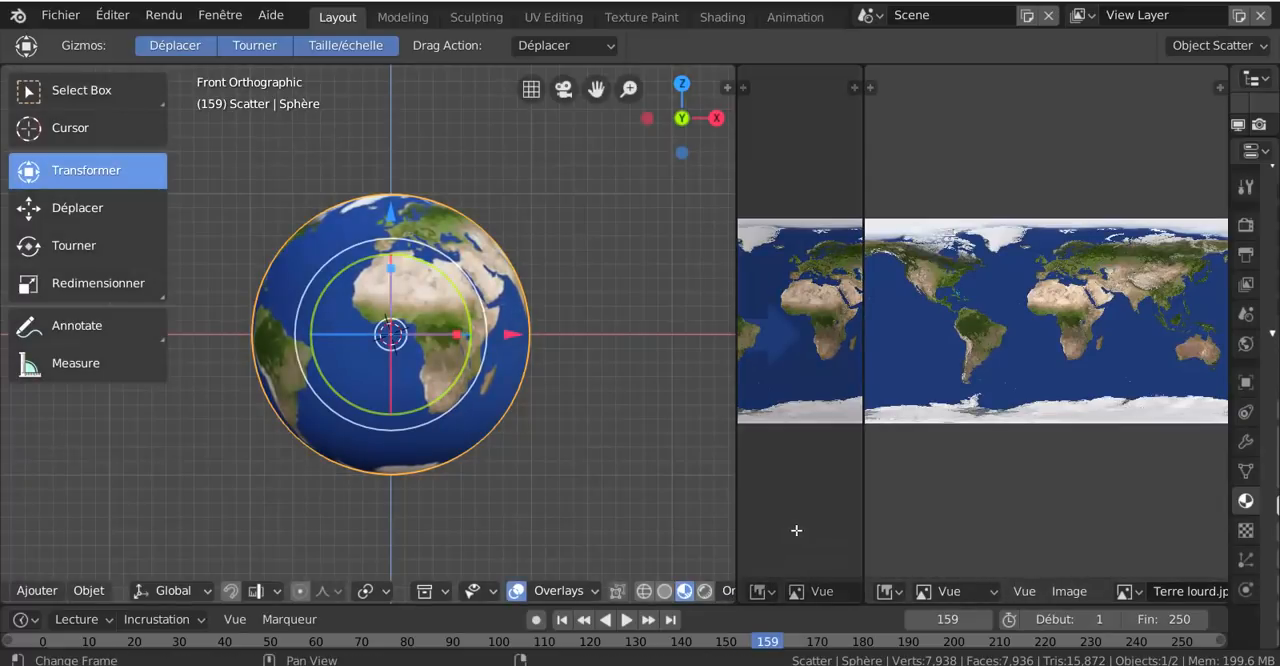
drag(796, 530, 795, 533)
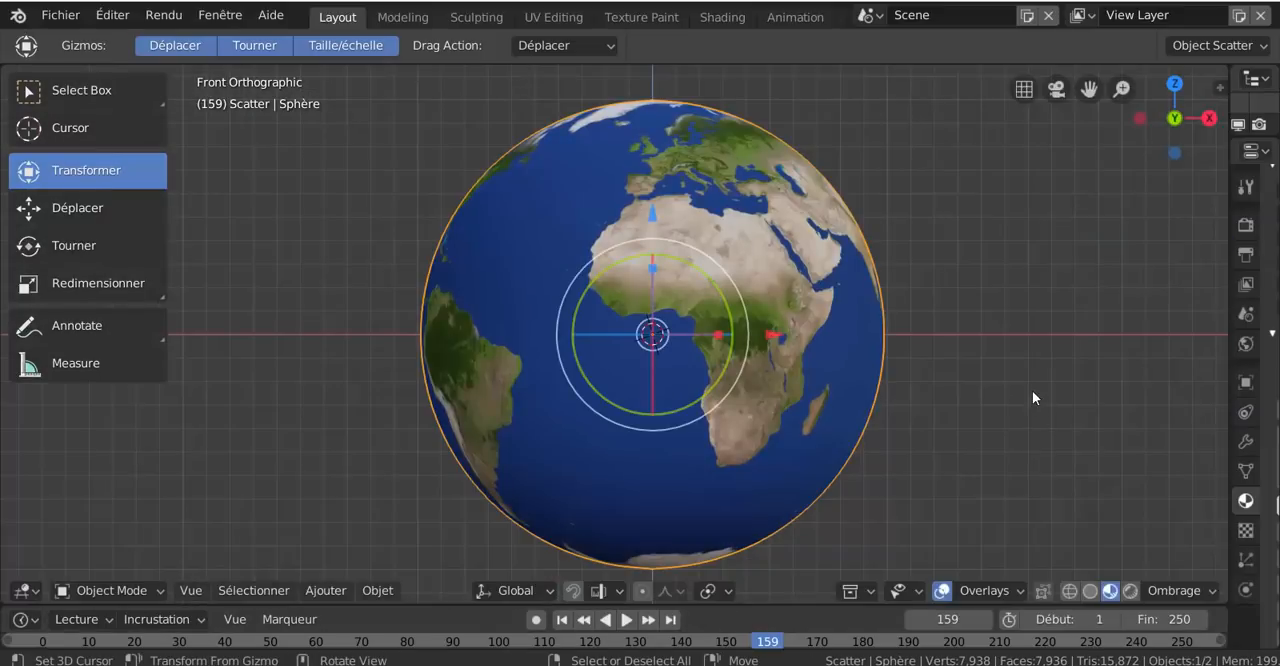
scroll(1032, 390, down, 4)
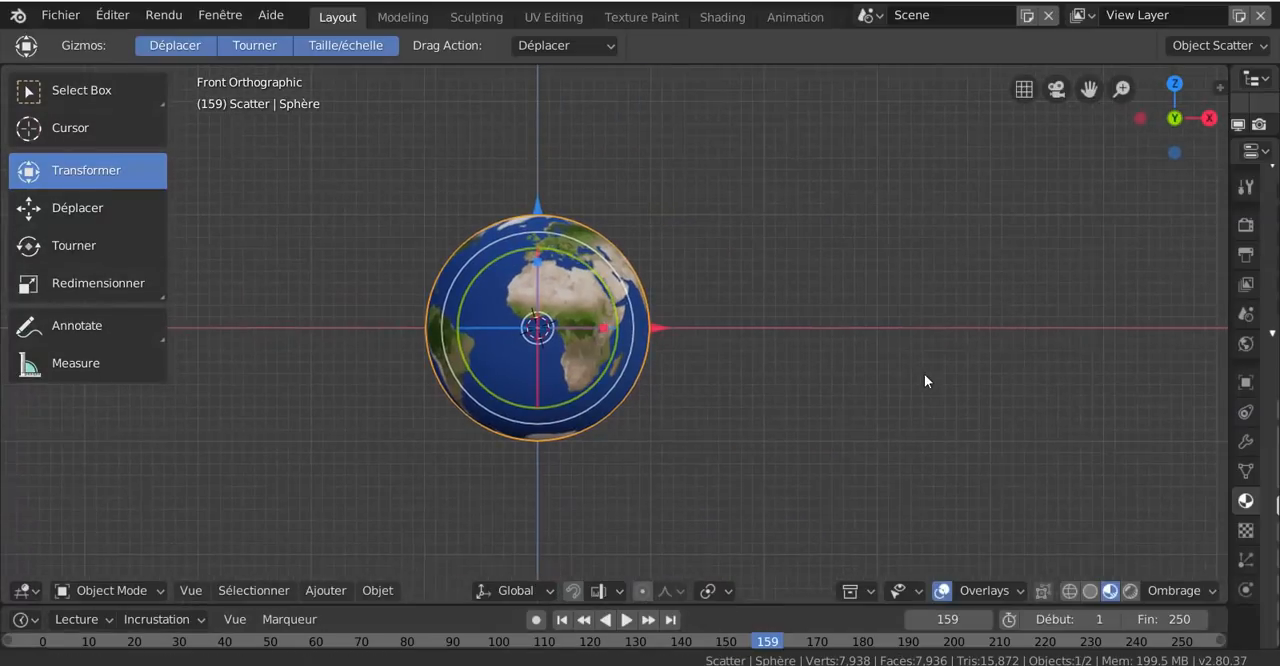
- Examine the texture's placement on the globe from several sides and distances
scroll(866, 373, up, 4)
middle_drag(866, 373, 936, 386)
scroll(894, 394, up, 4)
scroll(935, 390, down, 4)
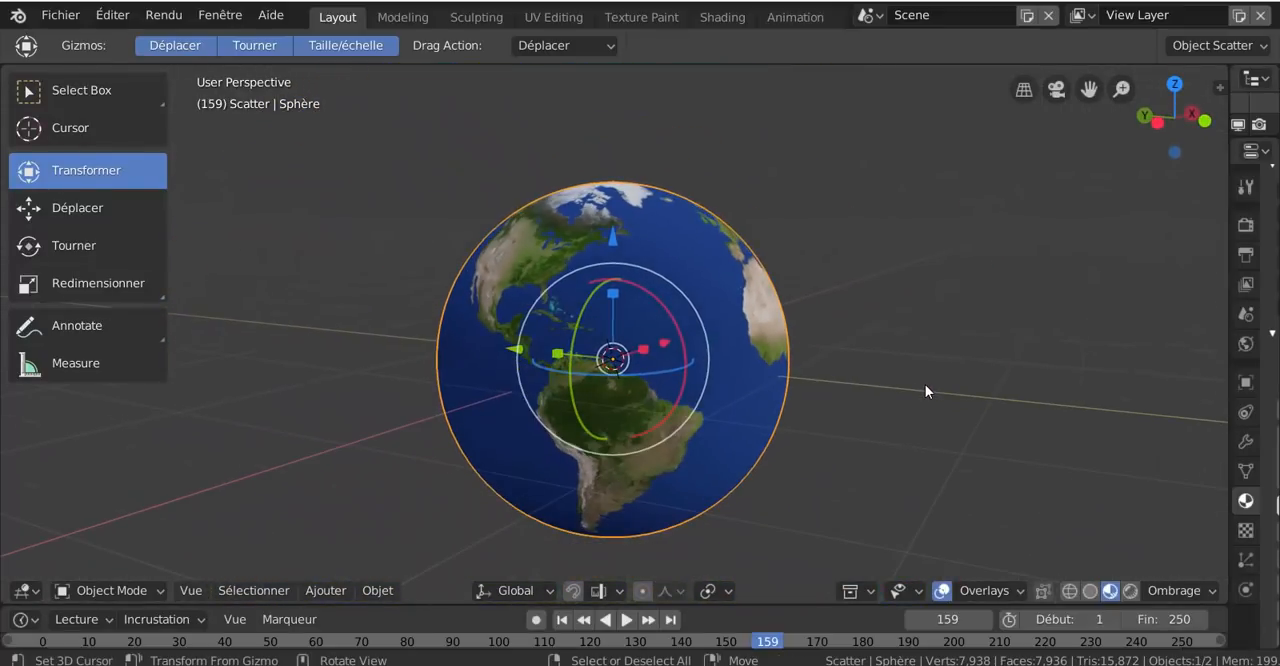
scroll(925, 391, up, 2)
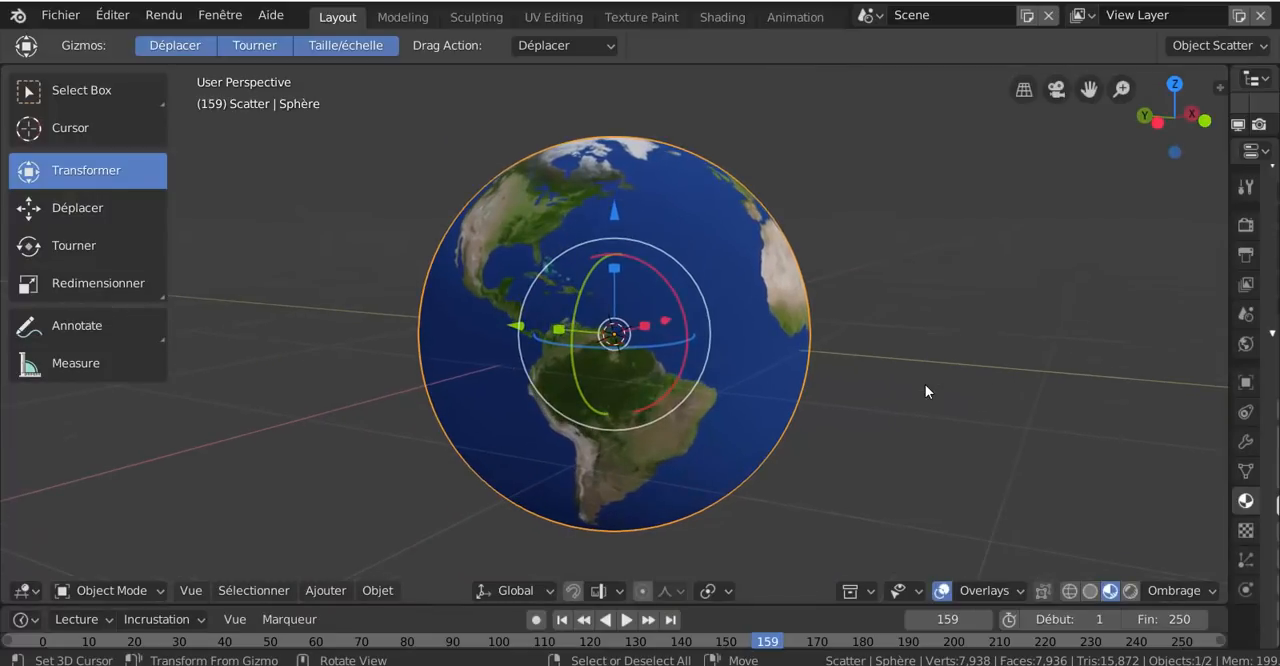
middle_drag(564, 375, 1057, 352)
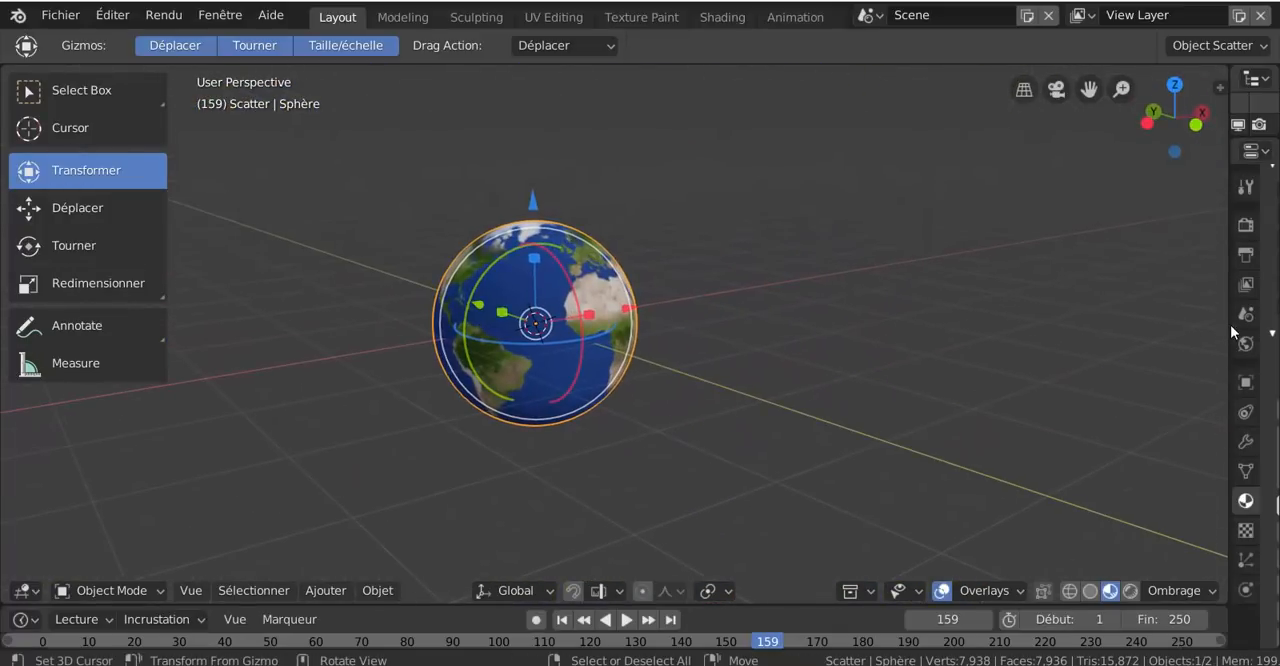
- Widen the properties area to show the texture settings of Matériau.001 beside the globe
drag(1228, 324, 789, 382)
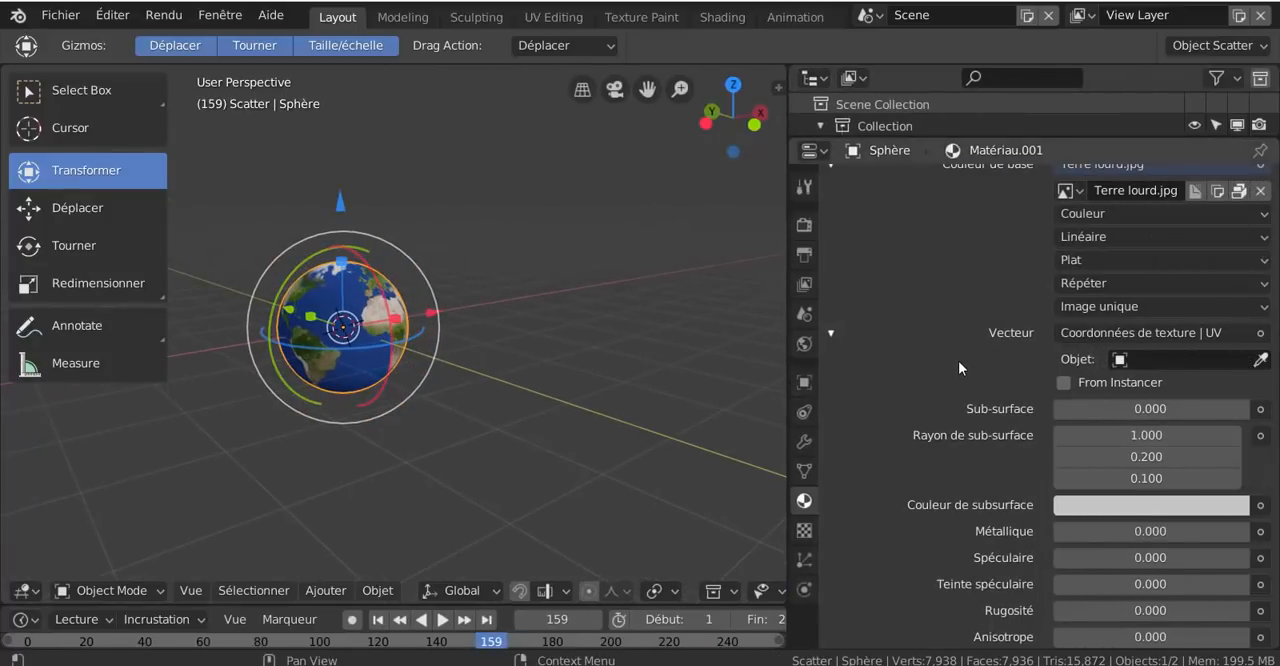
scroll(958, 360, up, 2)
scroll(605, 368, up, 2)
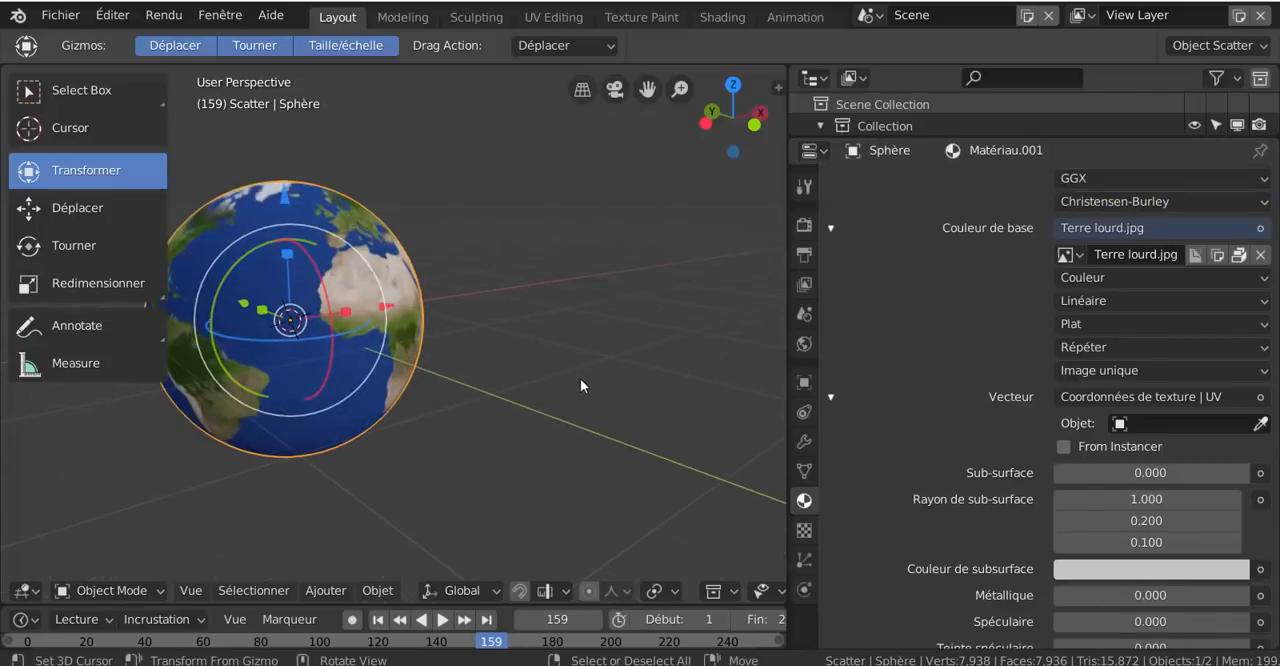
- Examine the globe up close from above to check how the texture maps around the North Pole
shift+middle_drag(519, 394, 624, 403)
scroll(593, 410, up, 2)
scroll(593, 410, down, 2)
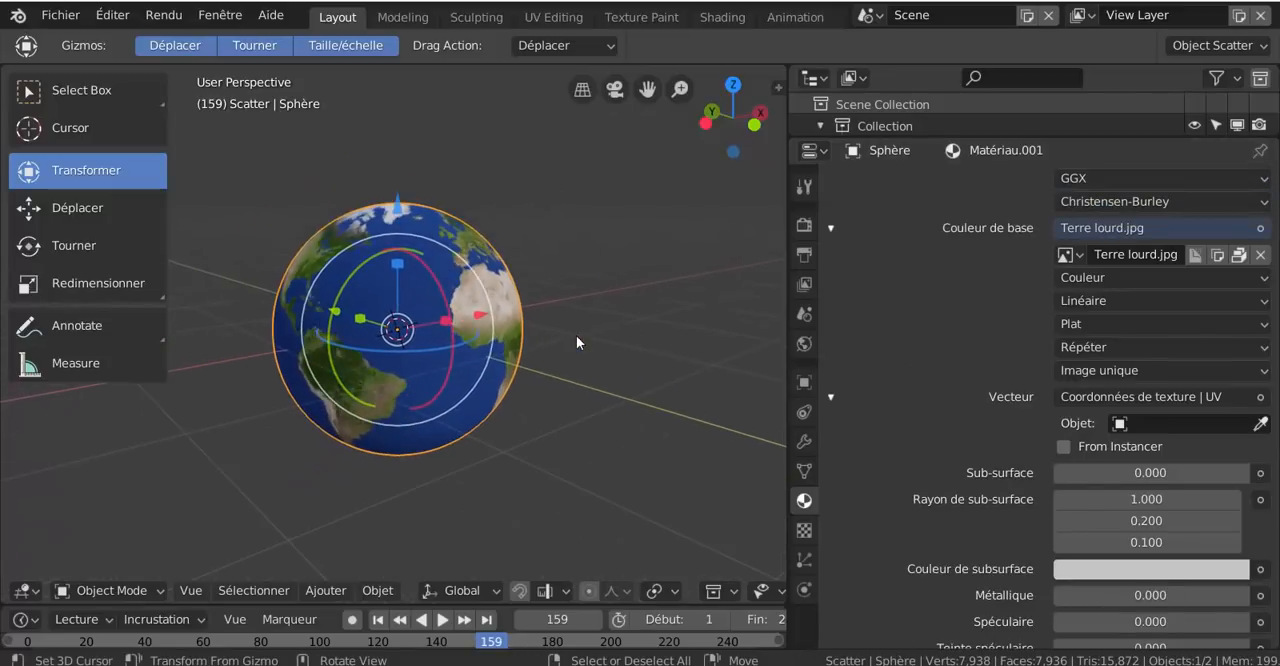
middle_drag(576, 335, 540, 410)
scroll(526, 380, up, 3)
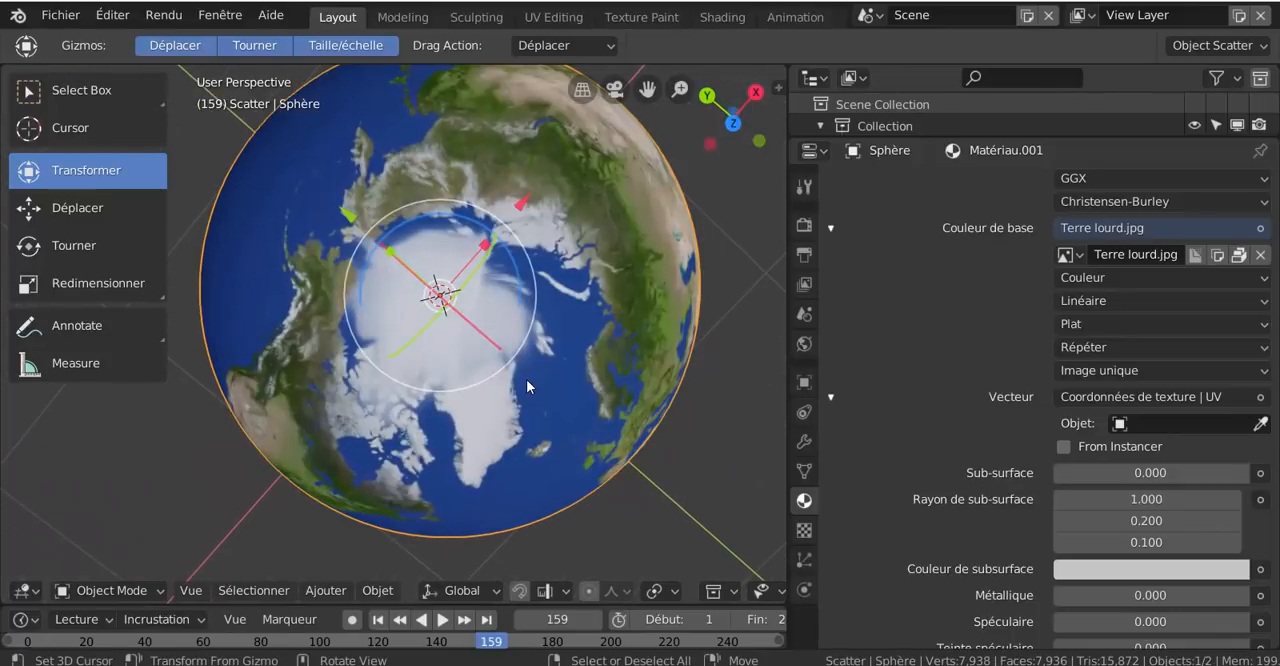
scroll(526, 379, up, 2)
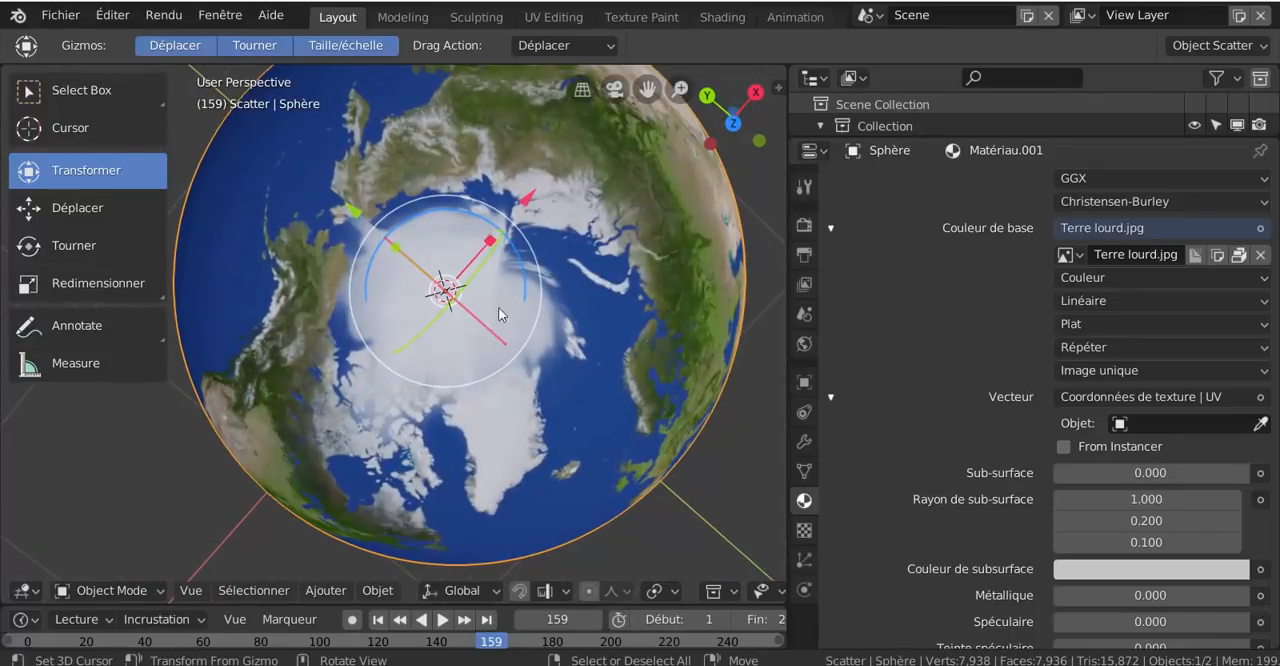
- Open the UV Editing workspace for the globe and widen the UV editor to show the whole unwrapped layout
scroll(470, 380, down, 4)
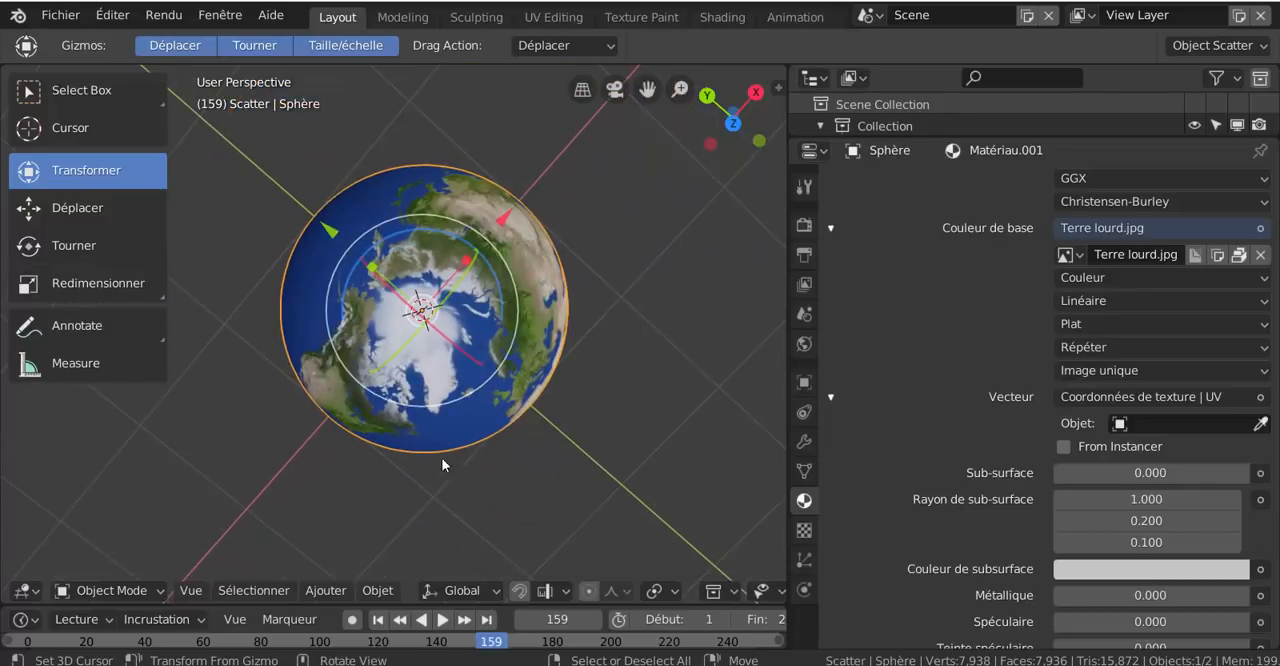
middle_drag(441, 457, 579, 321)
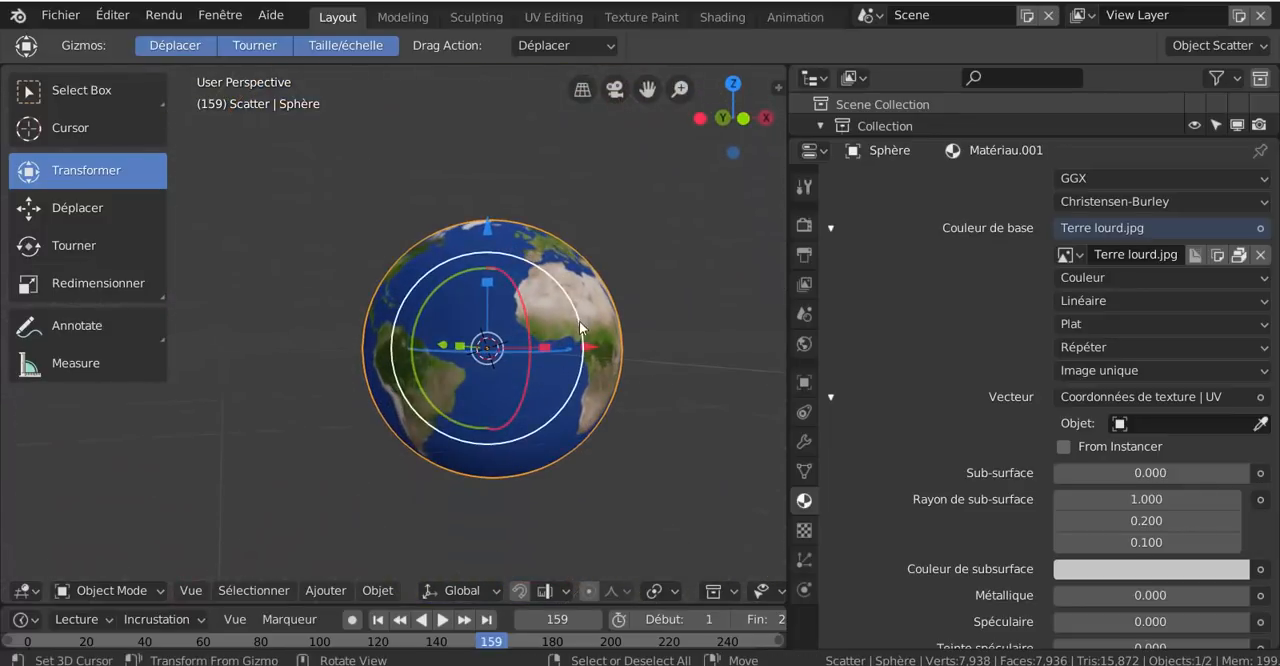
shift+middle_drag(737, 280, 659, 292)
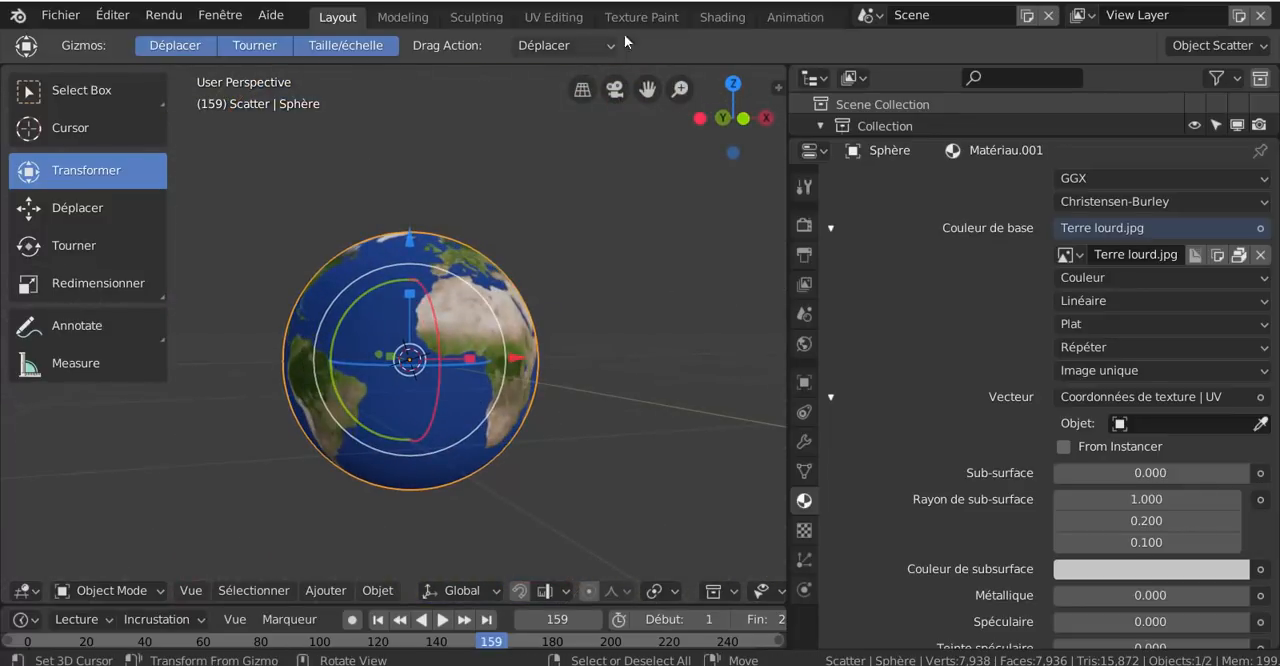
click(579, 18)
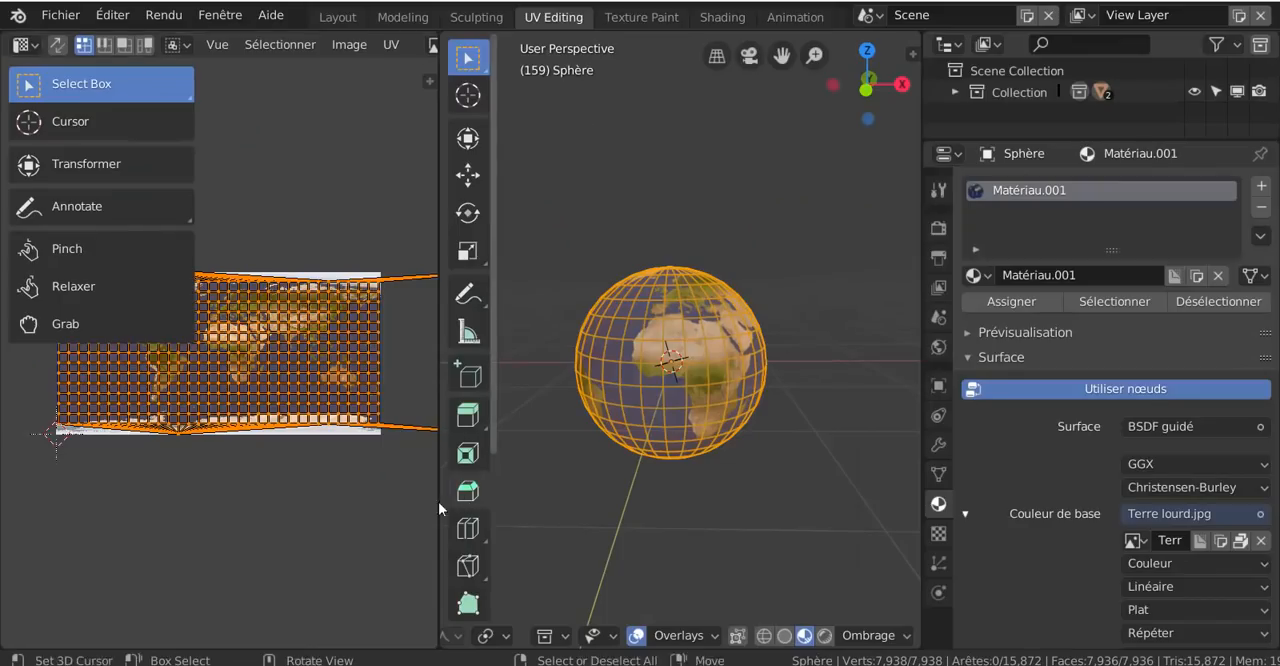
drag(438, 498, 749, 503)
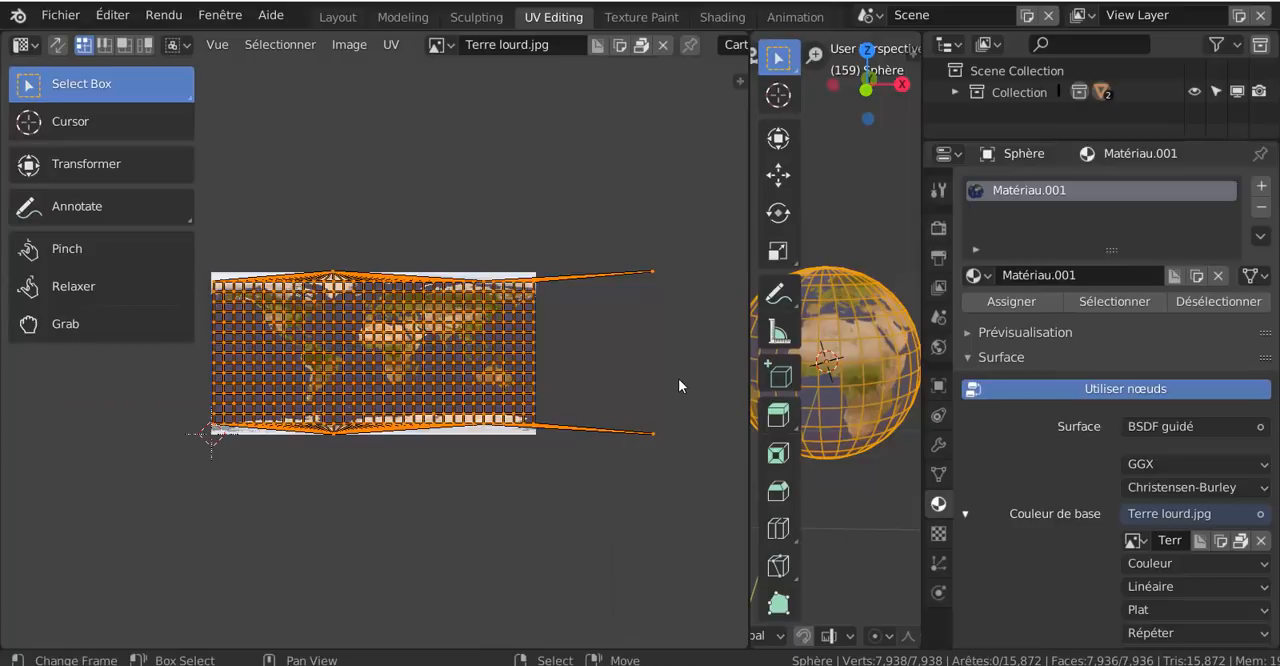
- Move the two stray pole UV vertices about 0.41 towards the Terre lourd.jpg map so they lie just inside its edge
click(681, 378)
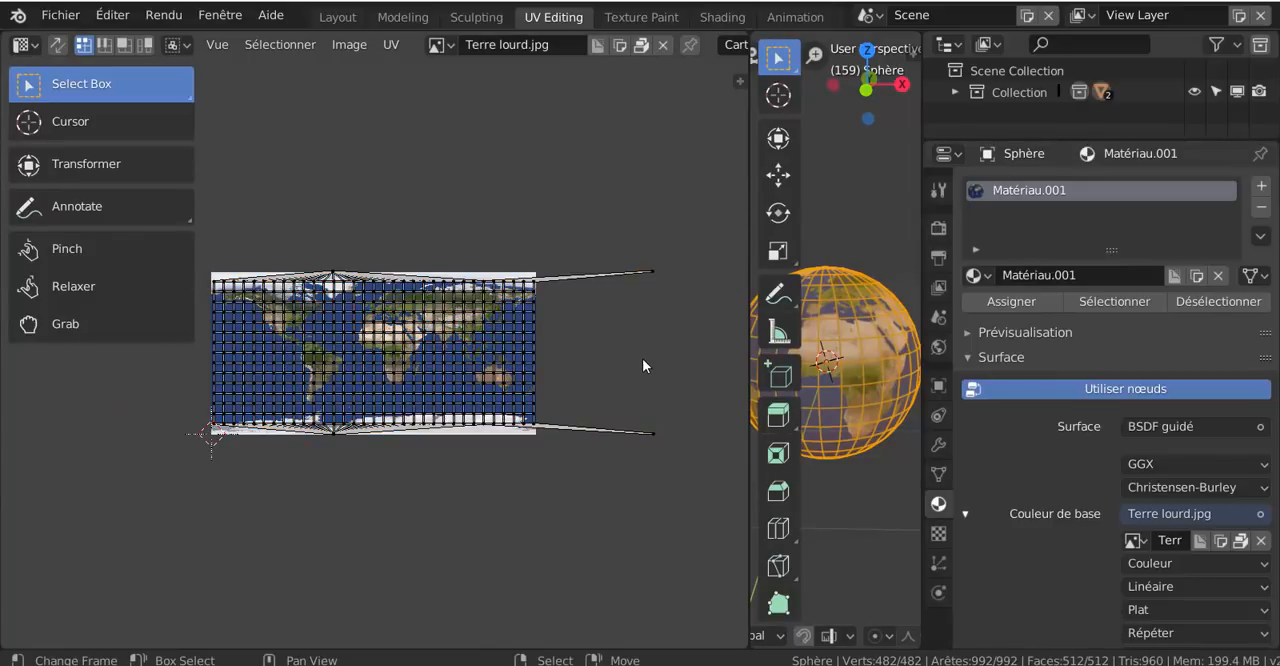
key(b)
drag(600, 232, 676, 514)
key(g)
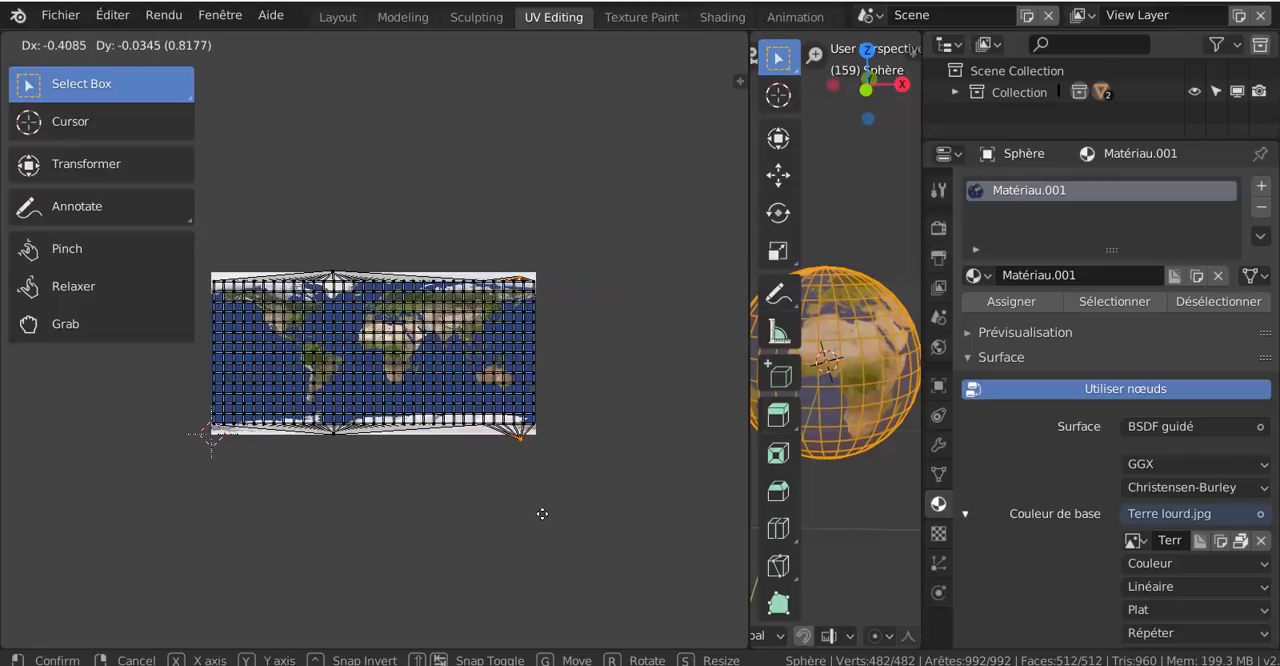
click(437, 510)
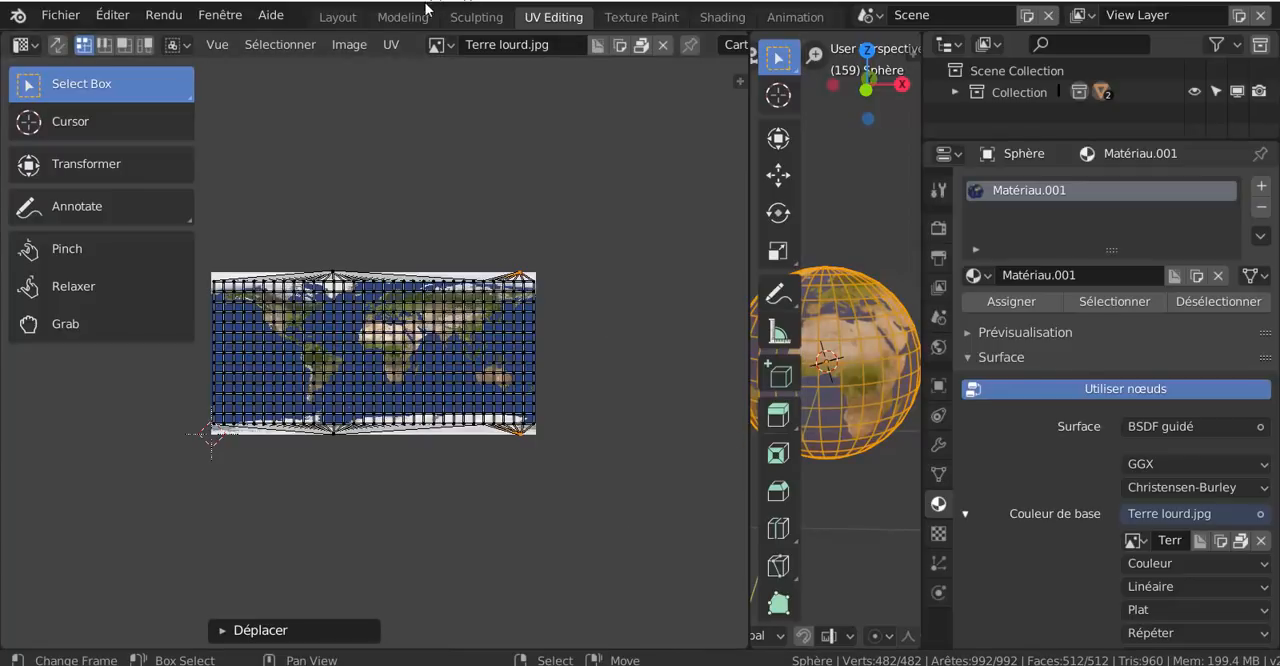
- Return to the Layout workspace and examine the texture mapping on the globe from above the North Pole and from the front
click(357, 15)
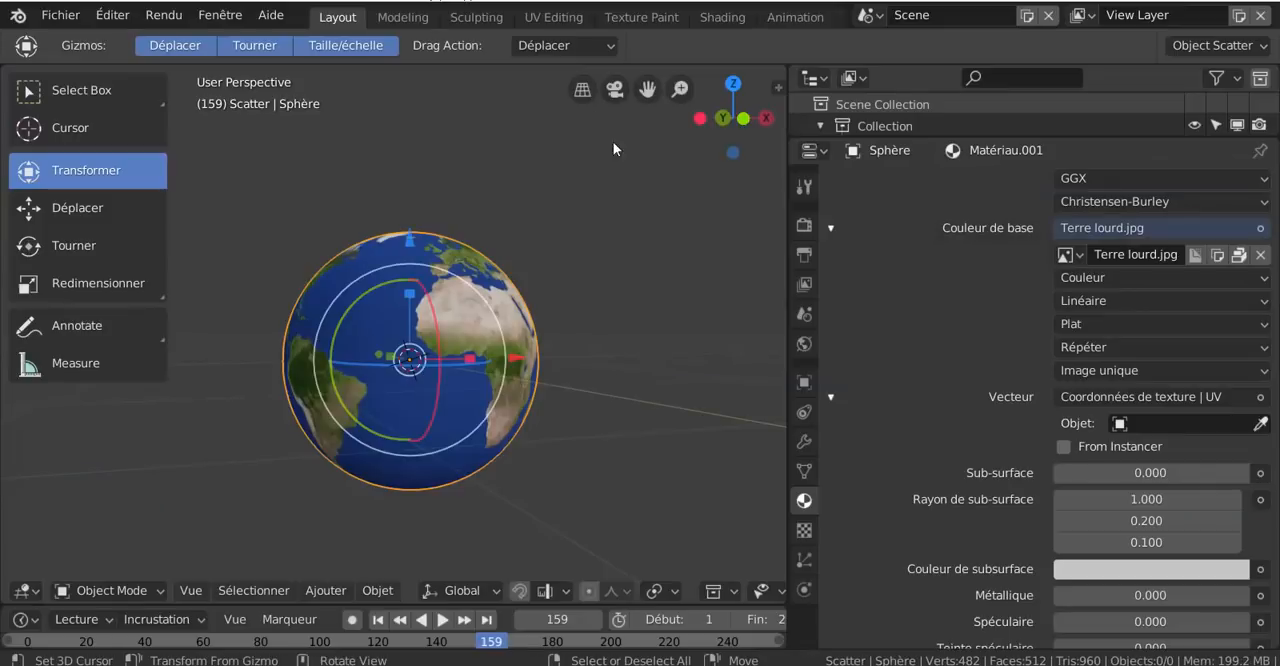
middle_drag(602, 229, 586, 382)
scroll(558, 358, up, 5)
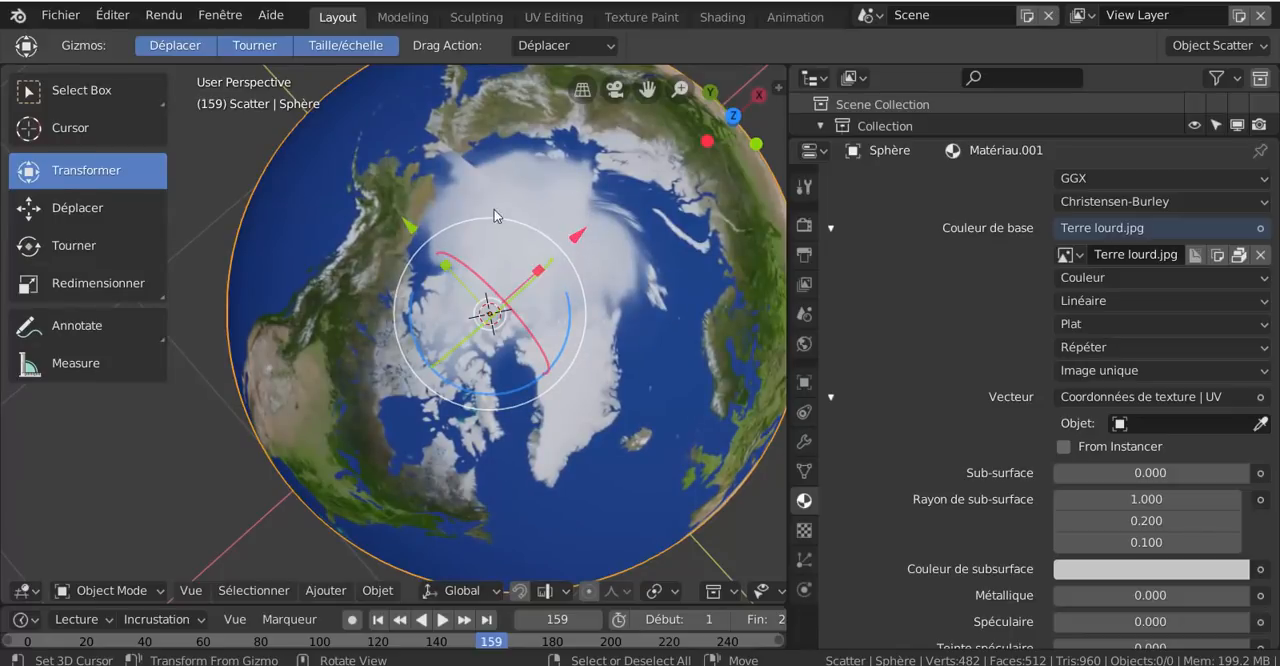
scroll(489, 217, down, 4)
middle_drag(489, 217, 601, 443)
key(KP_1)
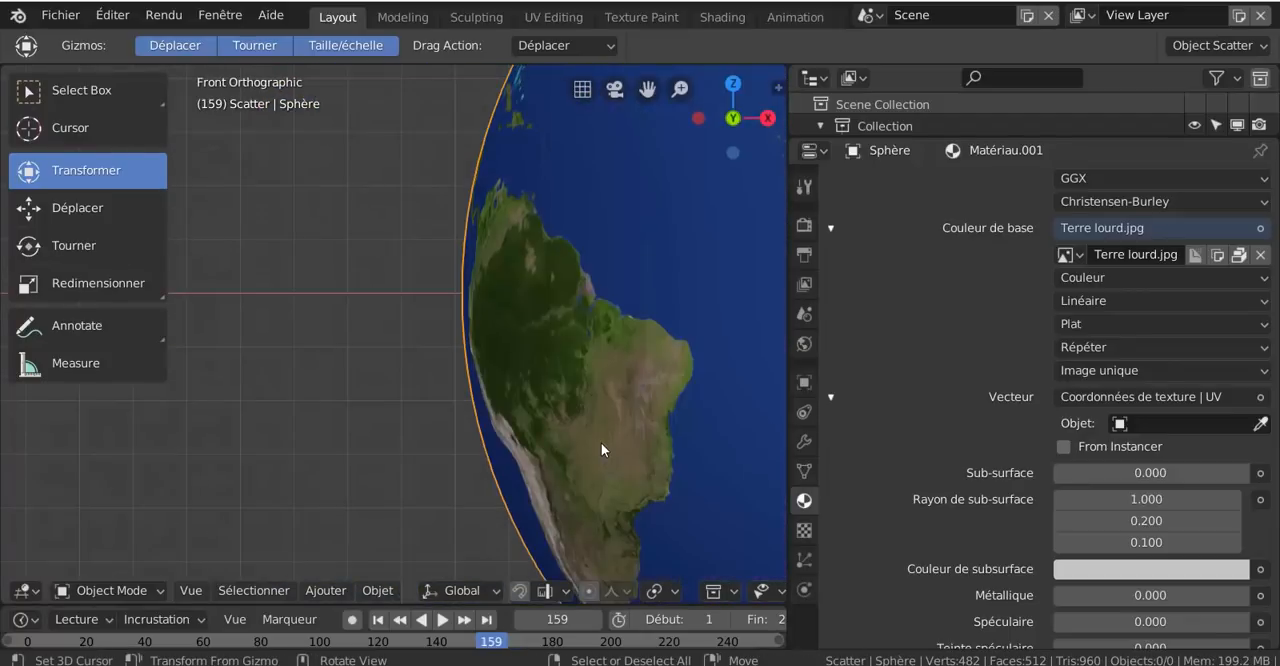
scroll(601, 442, down, 5)
shift+middle_drag(609, 444, 481, 460)
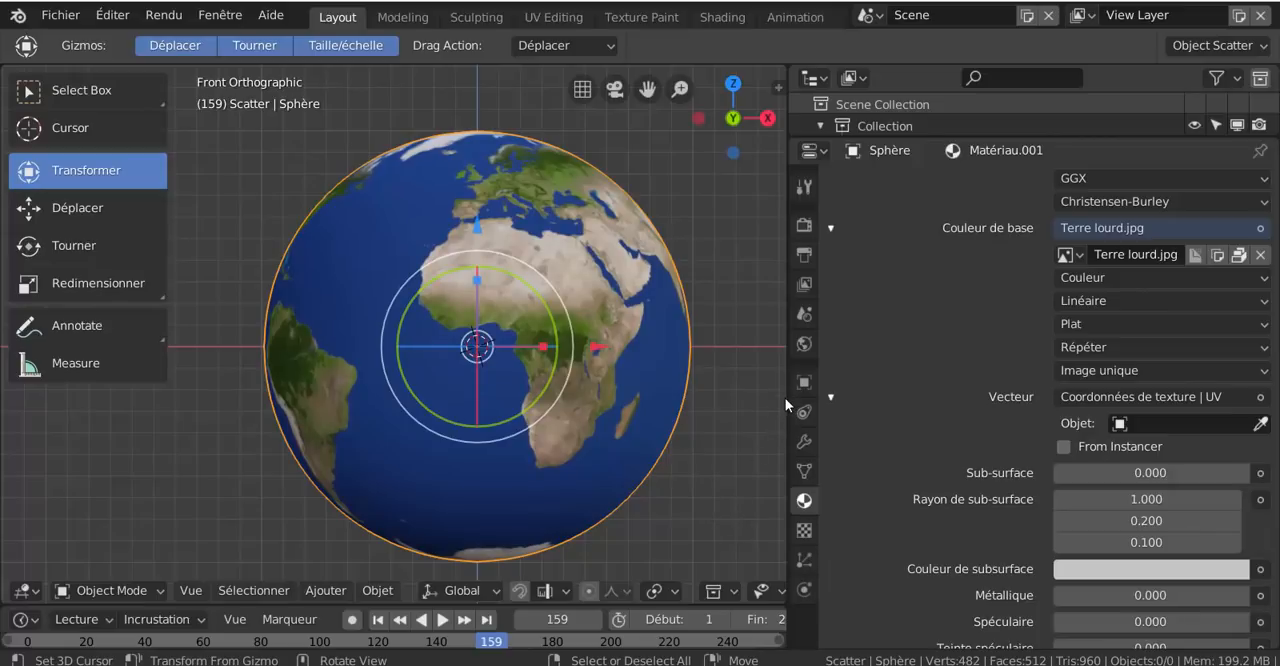
- Narrow the properties area to enlarge the 3D view and show the whole globe from a raised angle
drag(788, 395, 884, 396)
scroll(621, 416, down, 2)
middle_drag(621, 416, 621, 341)
scroll(621, 341, down, 3)
shift+middle_drag(593, 432, 593, 401)
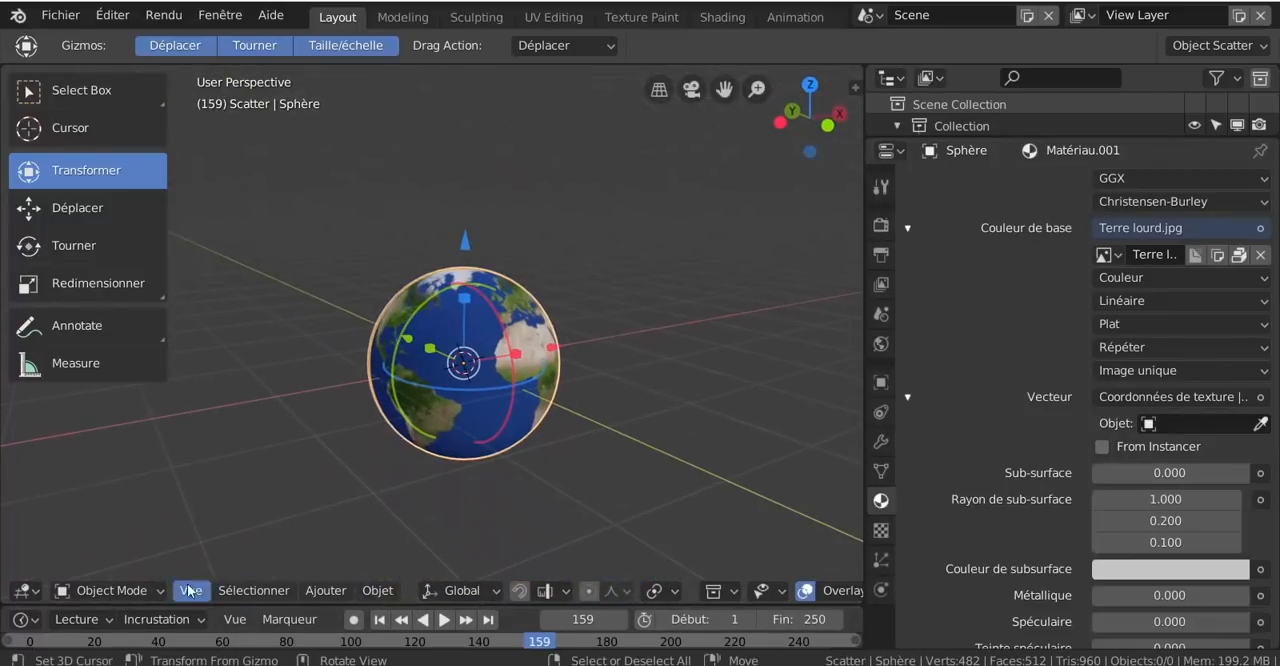
shift+middle_drag(363, 460, 470, 430)
click(252, 591)
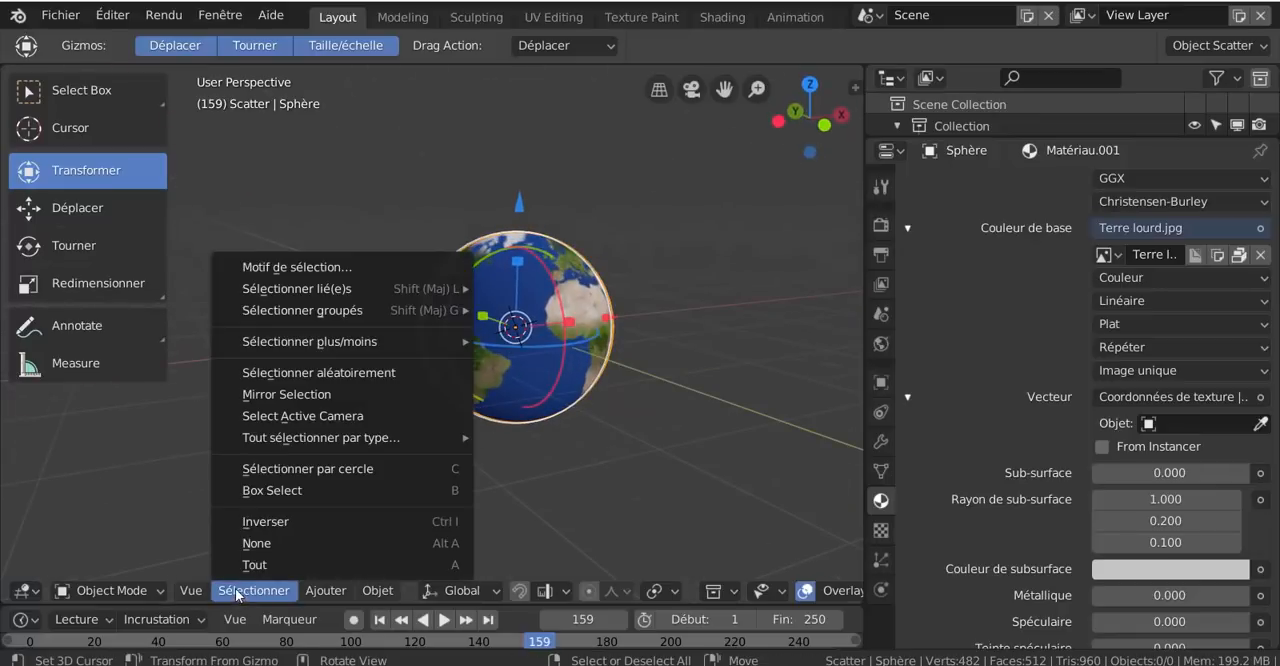
scroll(585, 381, up, 1)
shift+middle_drag(599, 407, 565, 429)
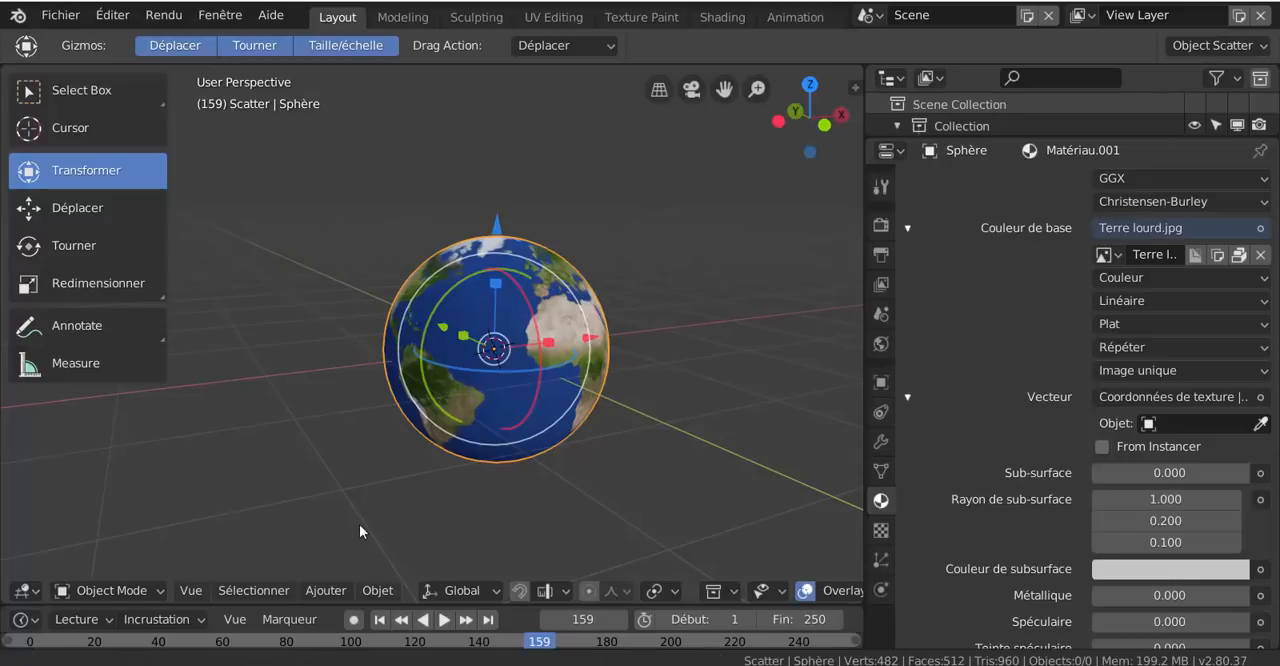
shift+middle_drag(359, 527, 361, 520)
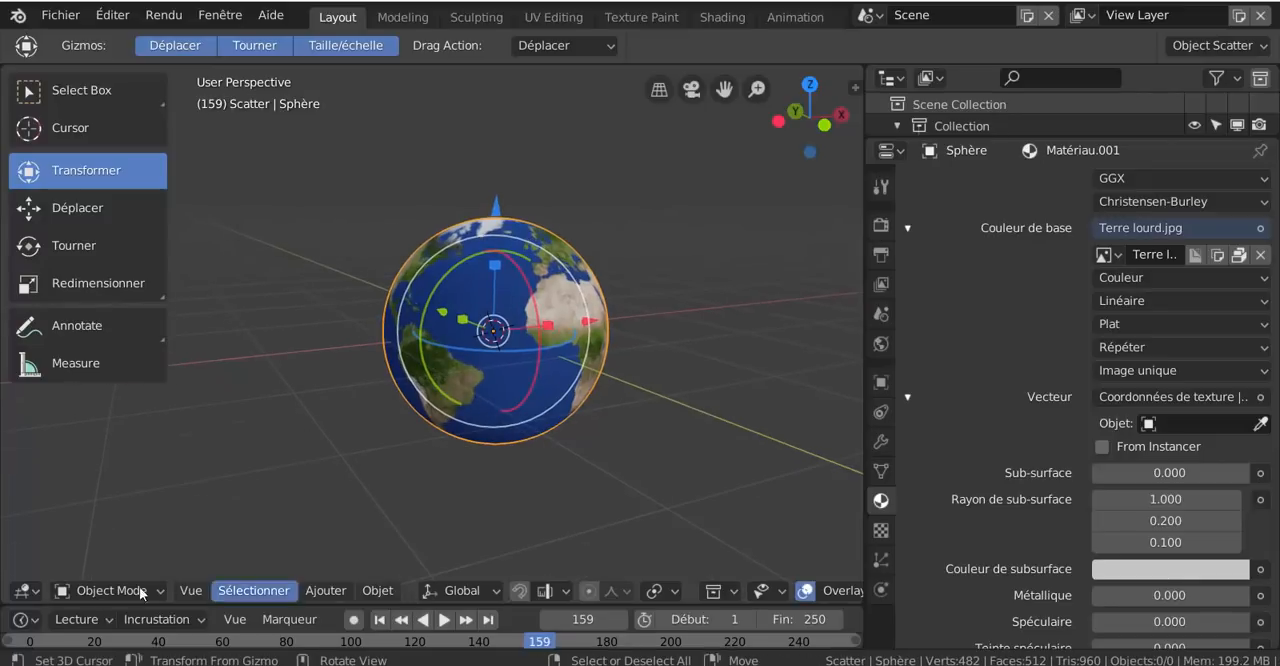
click(328, 591)
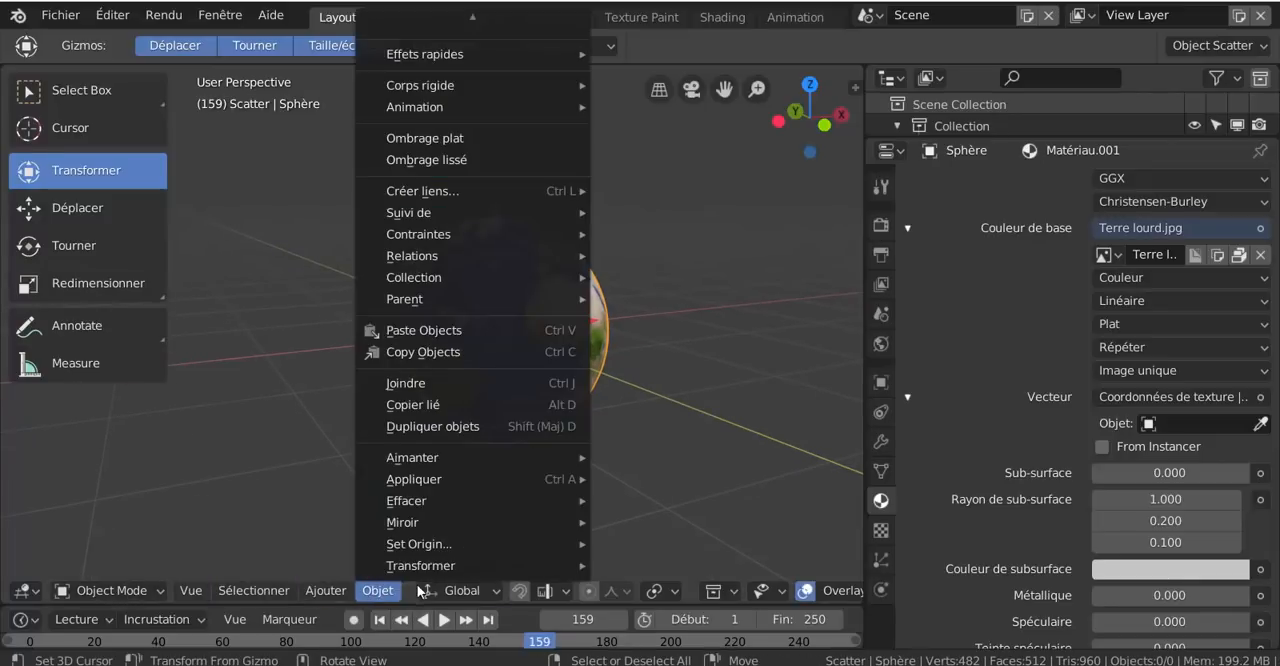
mouse_move(438, 591)
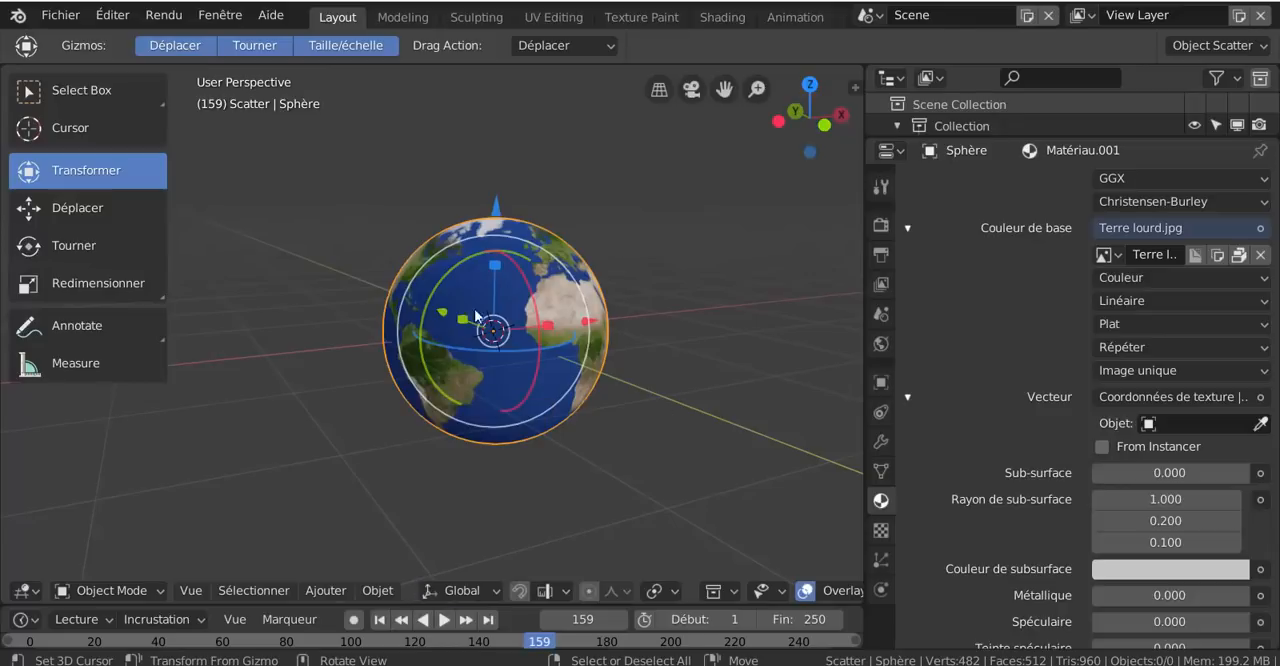
- Activate the Move tool, split the 3D view into two side-by-side areas and narrow the properties area to make room
click(32, 210)
scroll(563, 420, up, 2)
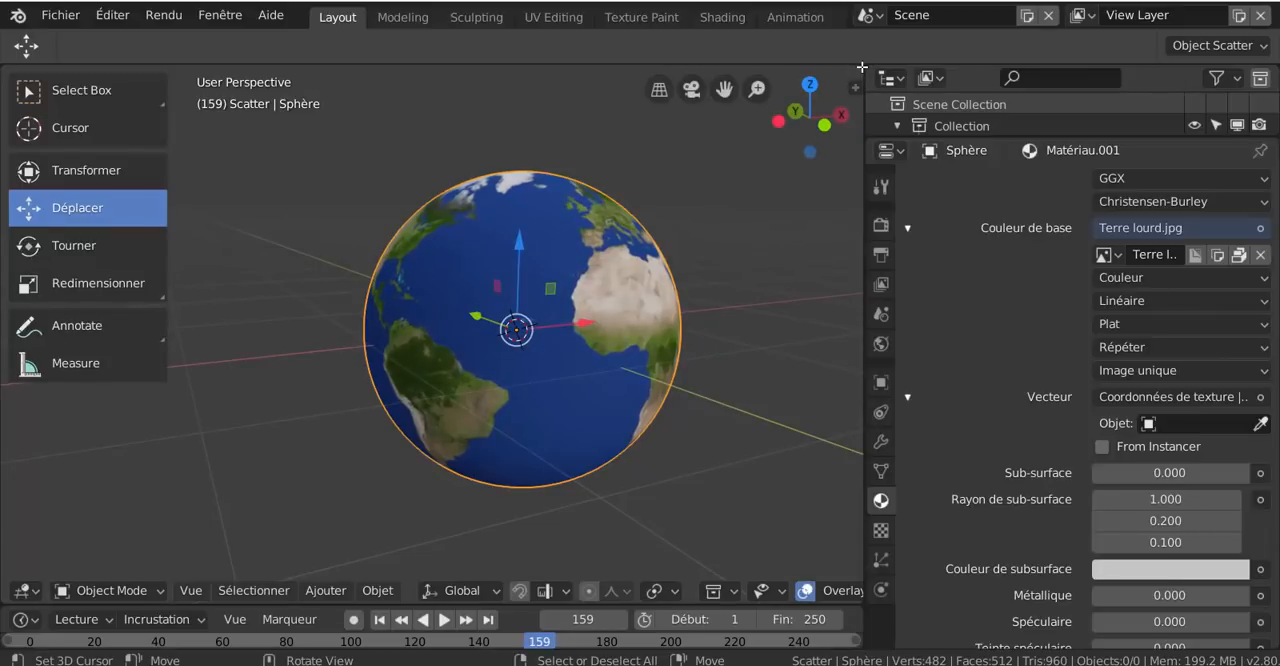
drag(780, 83, 610, 120)
drag(864, 322, 1088, 321)
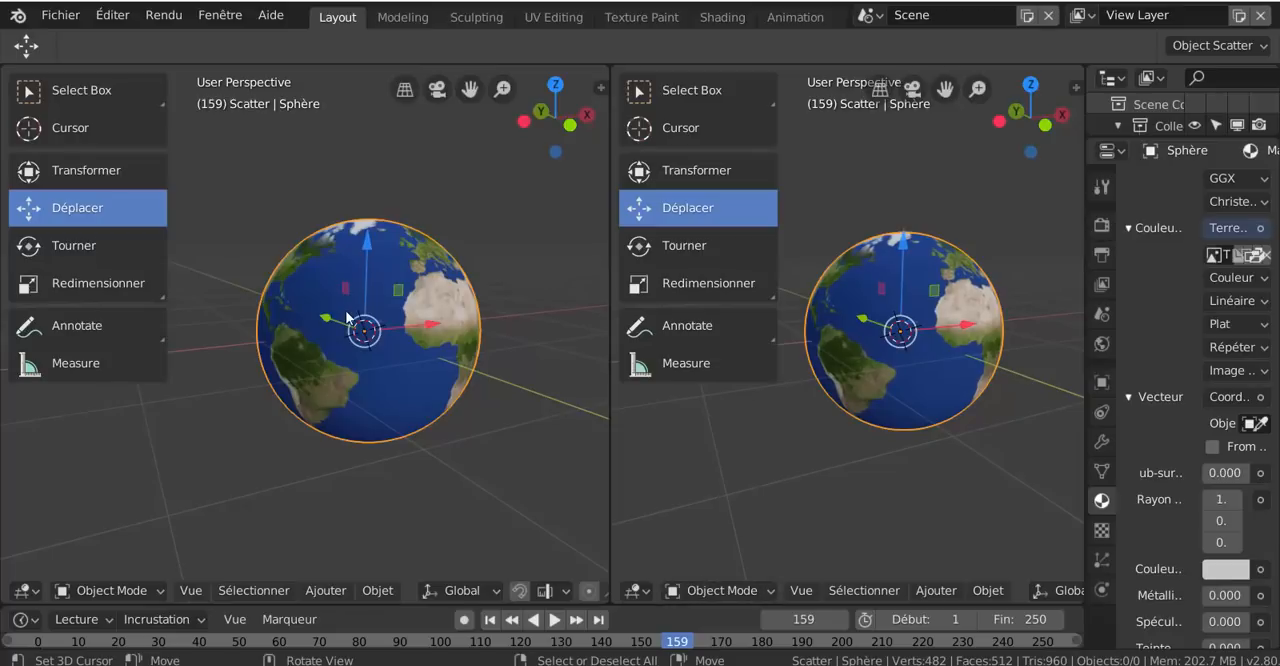
scroll(347, 318, up, 3)
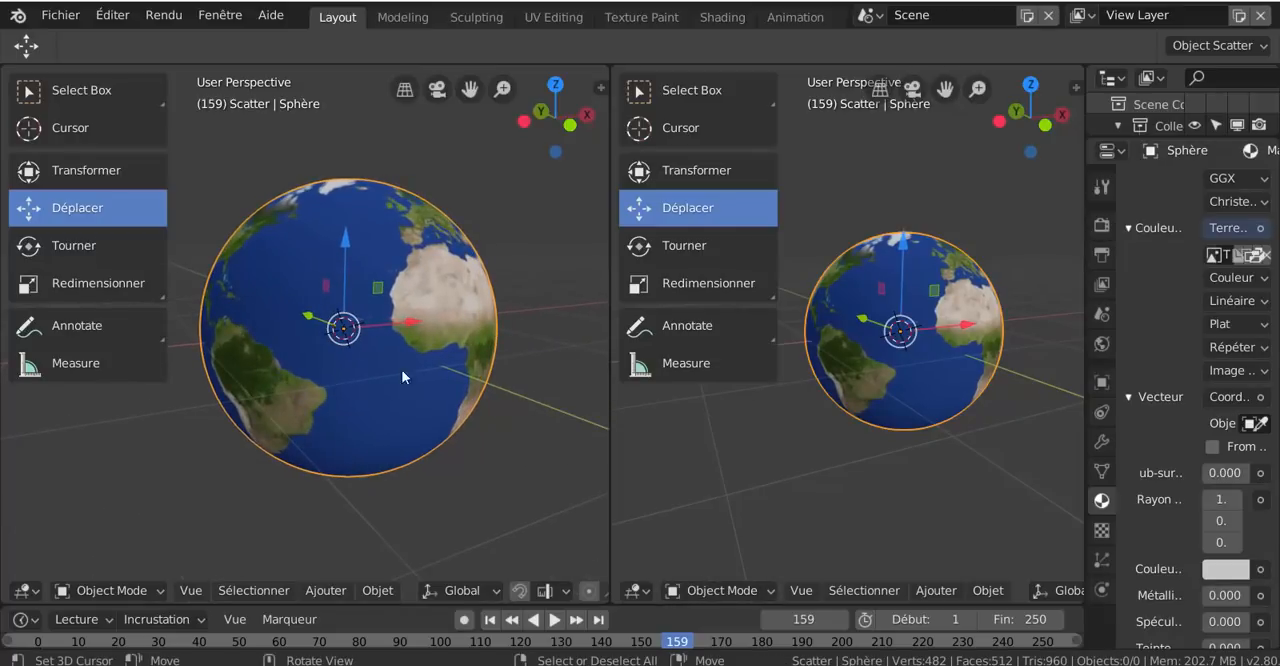
- Change the second 3D view to a Shader Editor, hide its sidebar and widen it to show Matériau.001's nodes
click(635, 591)
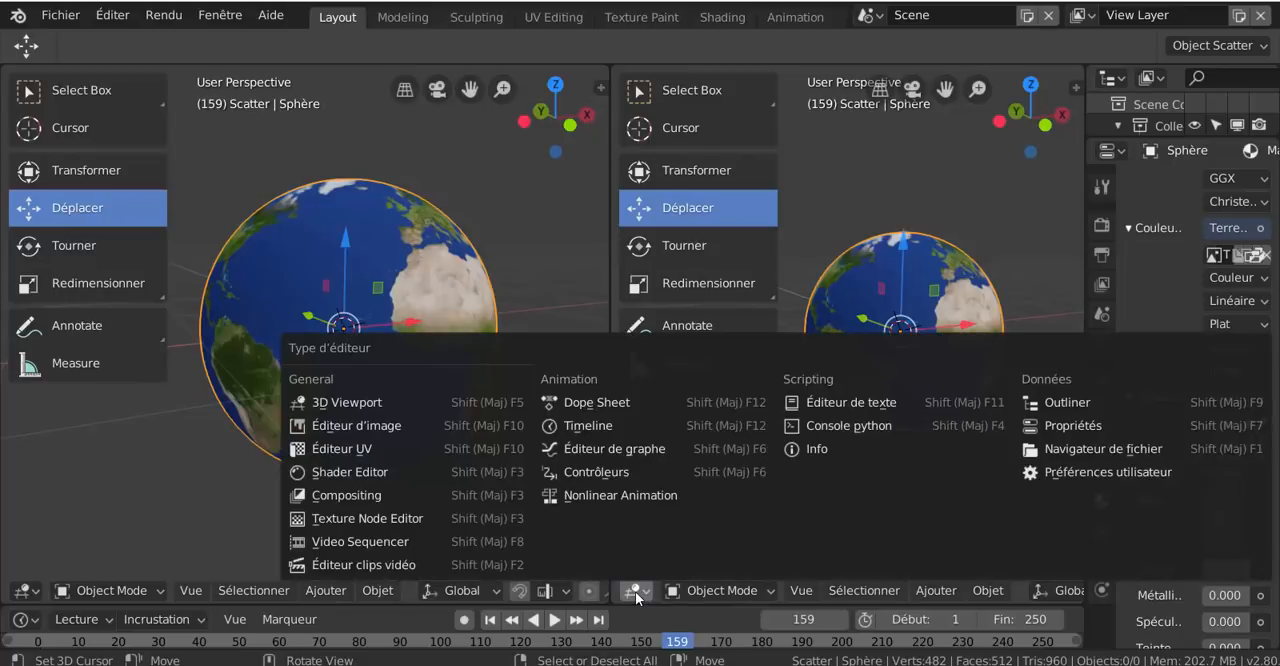
click(321, 474)
key(n)
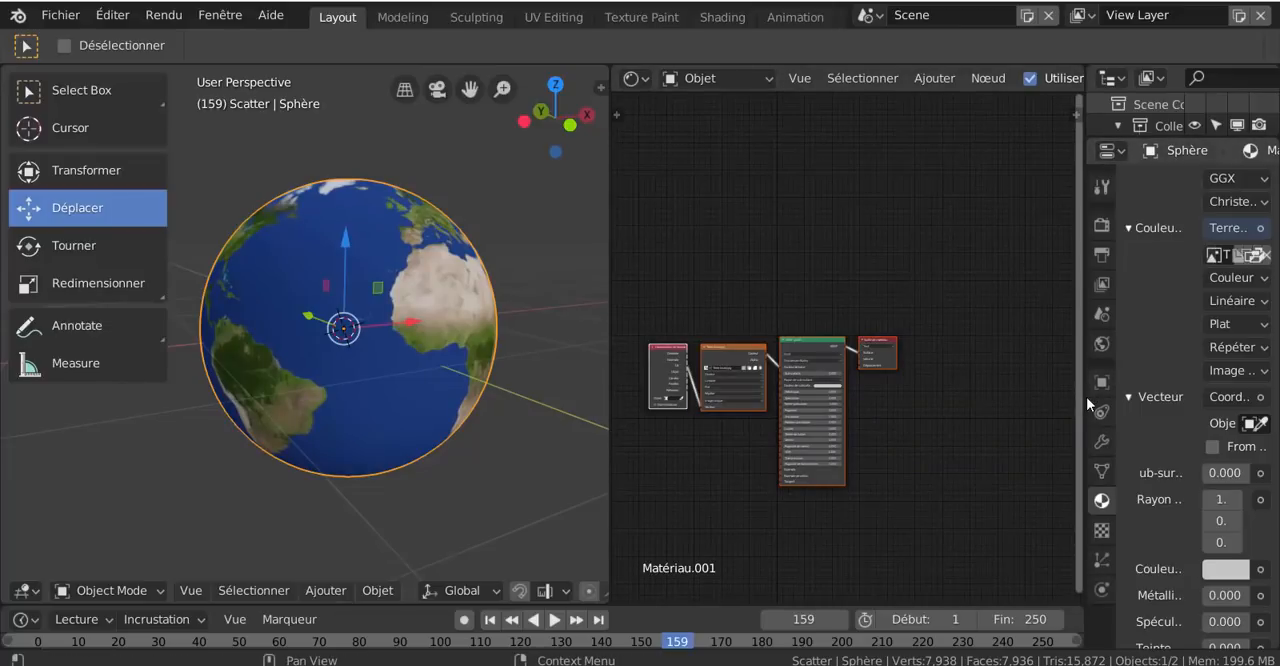
drag(1084, 398, 1158, 398)
scroll(943, 429, up, 3)
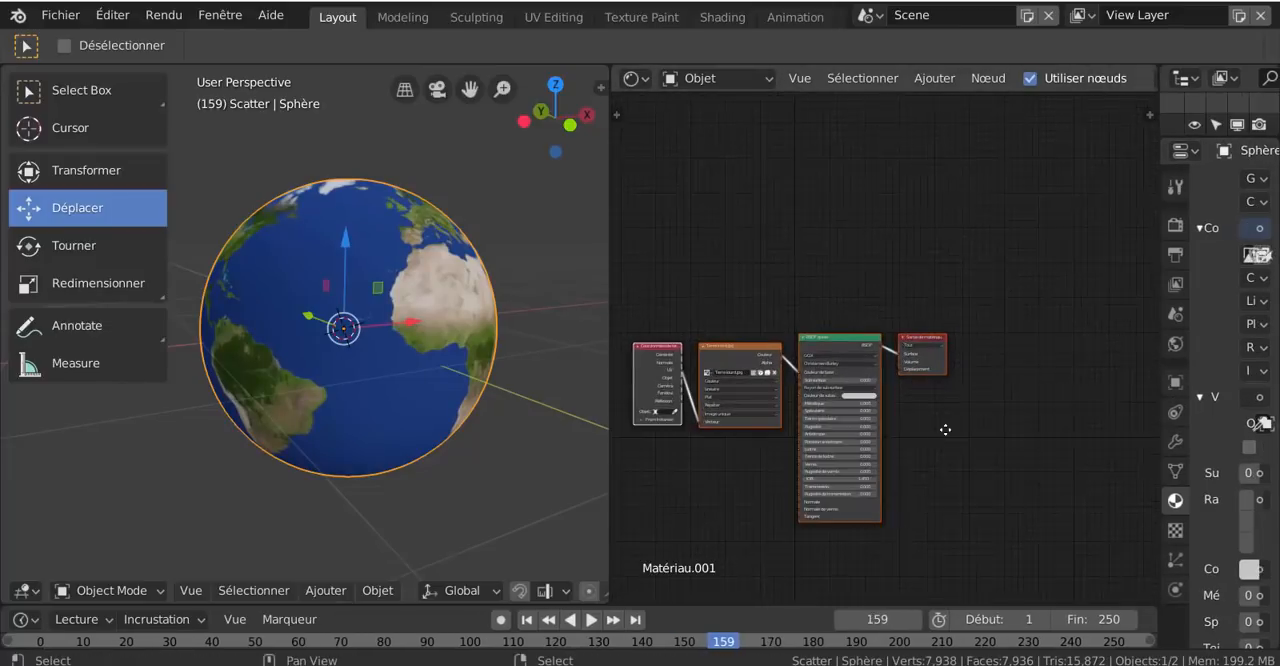
scroll(992, 353, up, 1)
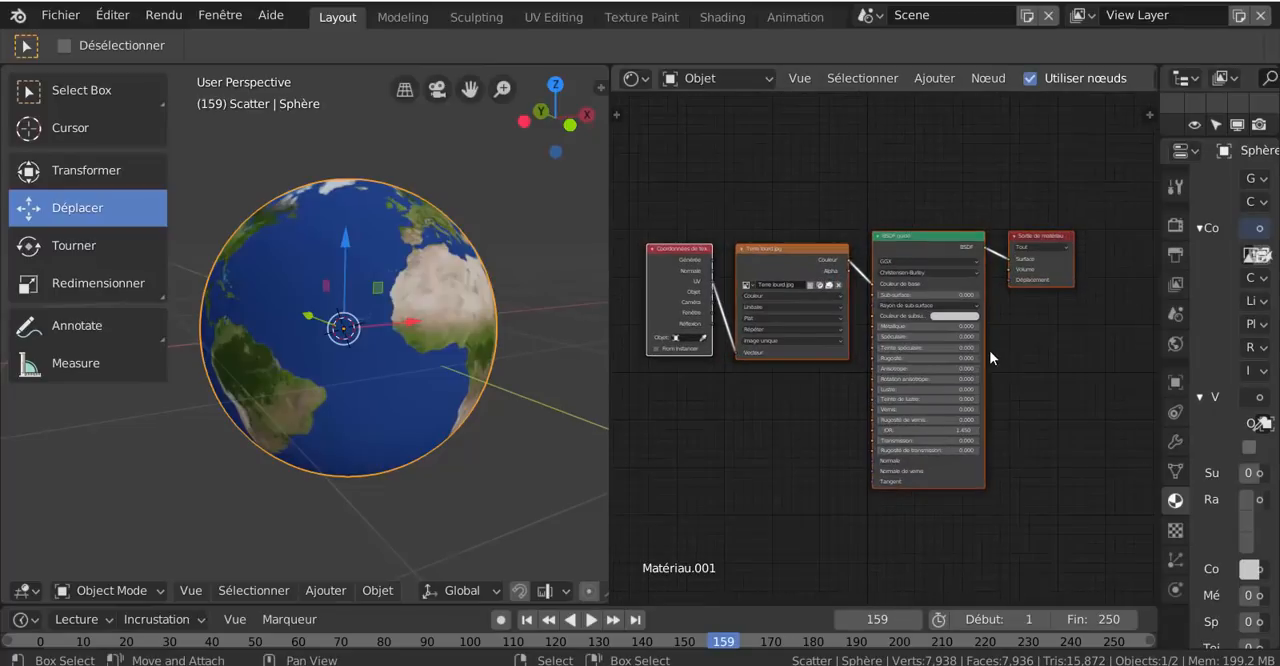
- Look briefly at the Shading workspace, and in Layout space the texture coordinates and Terre lourd.jpg nodes farther from the BSDF guidé node
drag(689, 247, 669, 231)
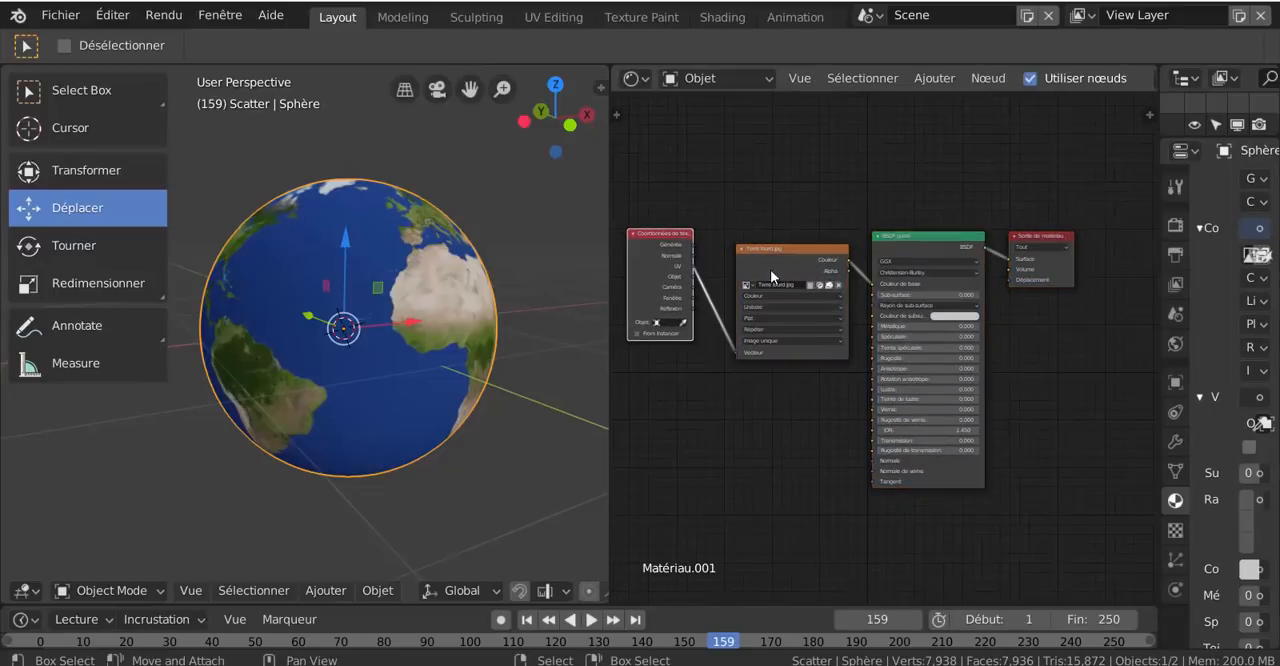
drag(770, 269, 771, 222)
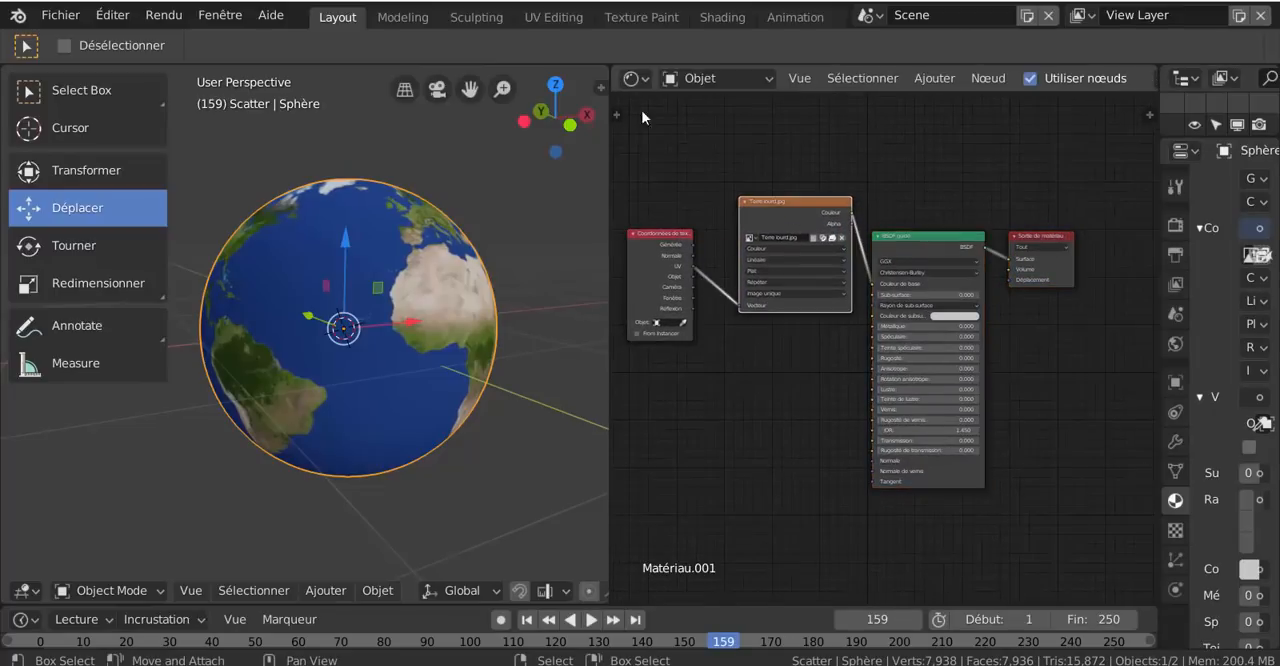
click(720, 17)
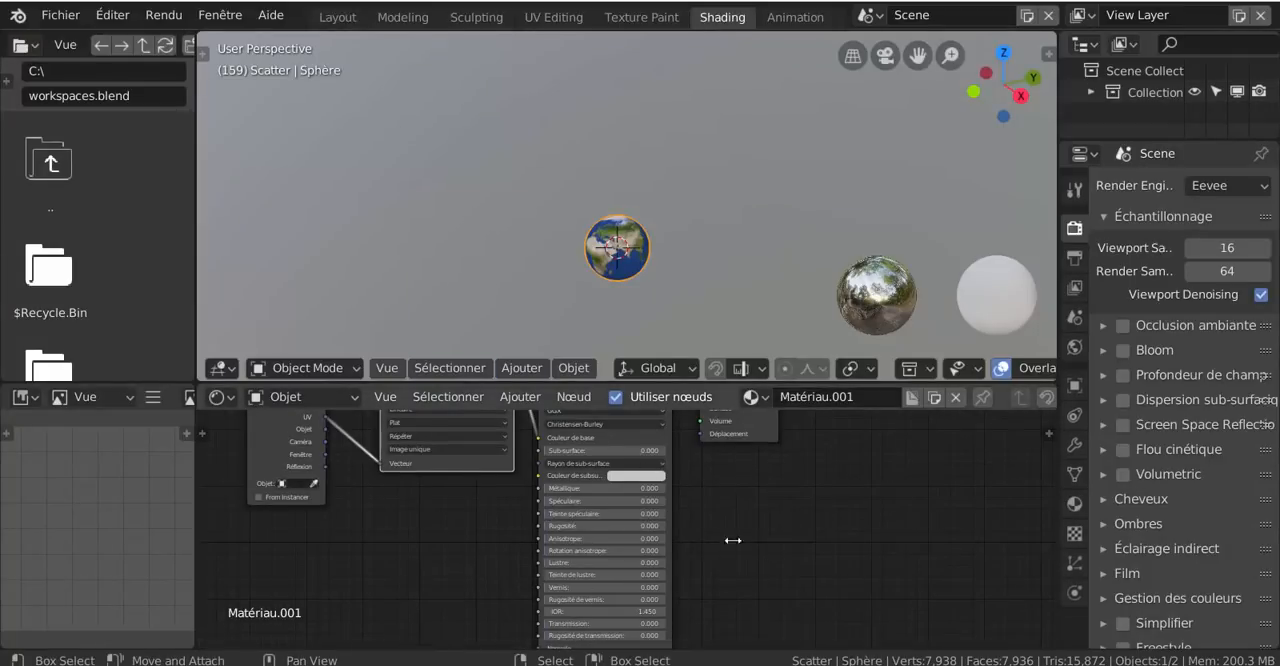
click(338, 17)
drag(653, 233, 609, 249)
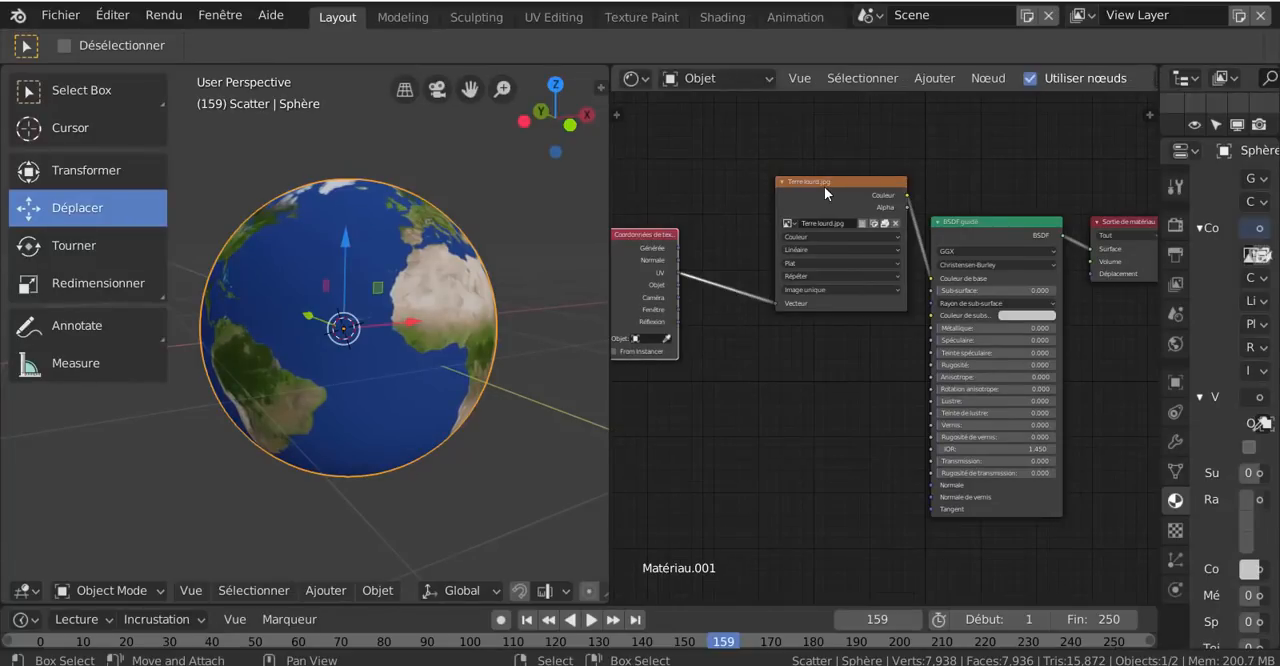
drag(824, 186, 764, 230)
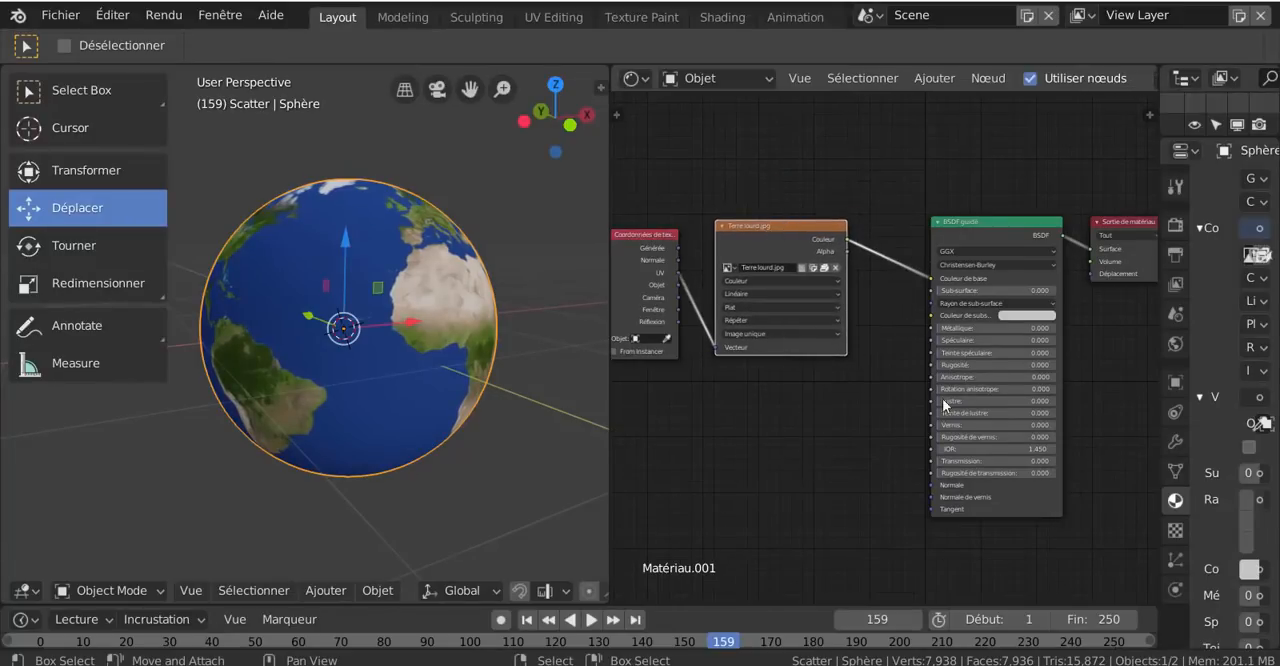
scroll(856, 560, down, 1)
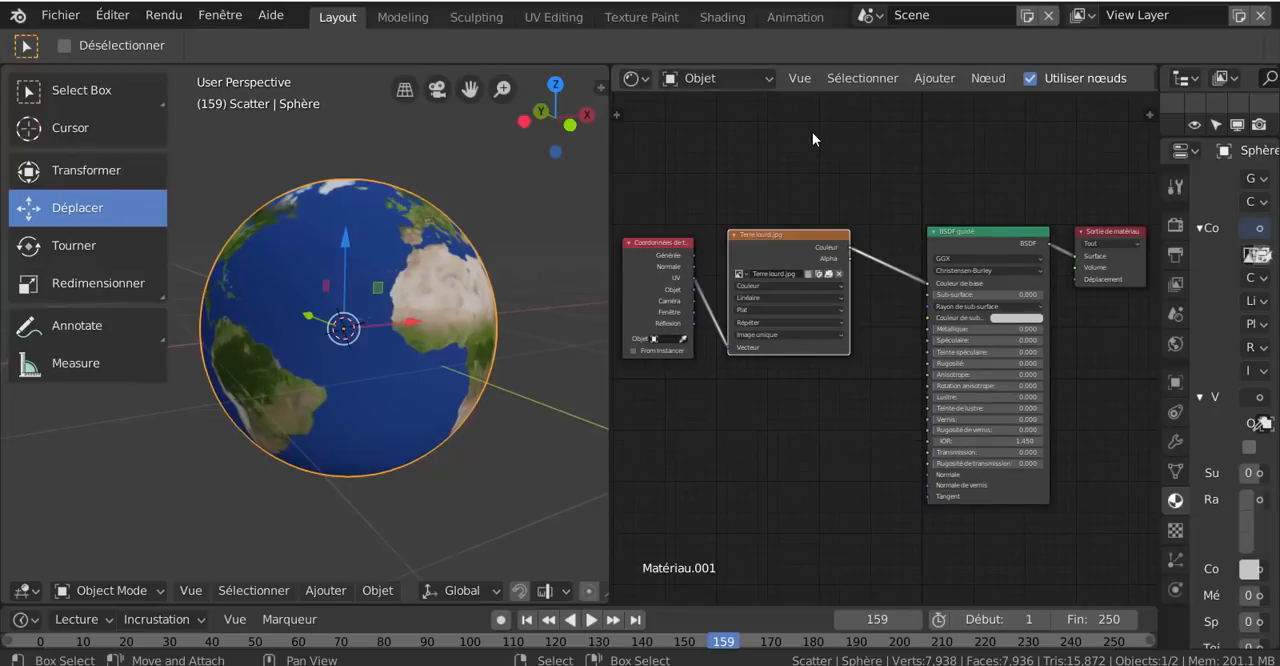
- Add a Bump node between the Terre lourd.jpg and BSDF guidé nodes, moving the BSDF guidé node aside to make room
click(934, 78)
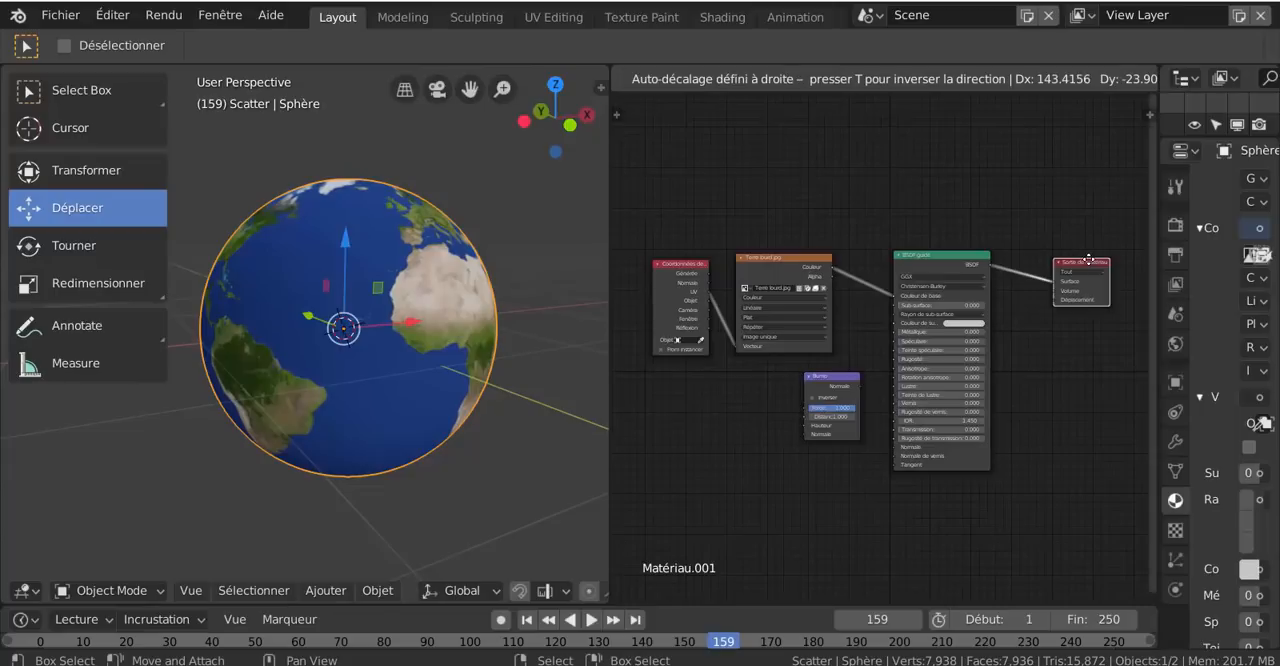
drag(1088, 260, 1088, 261)
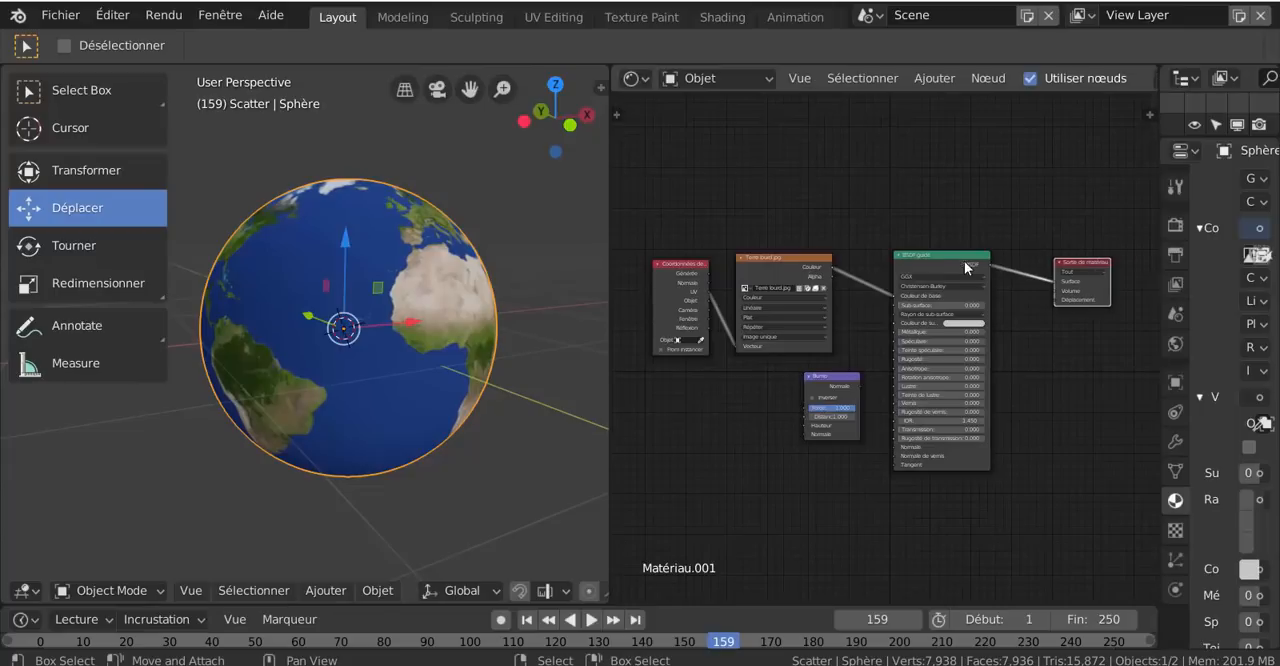
drag(901, 296, 945, 303)
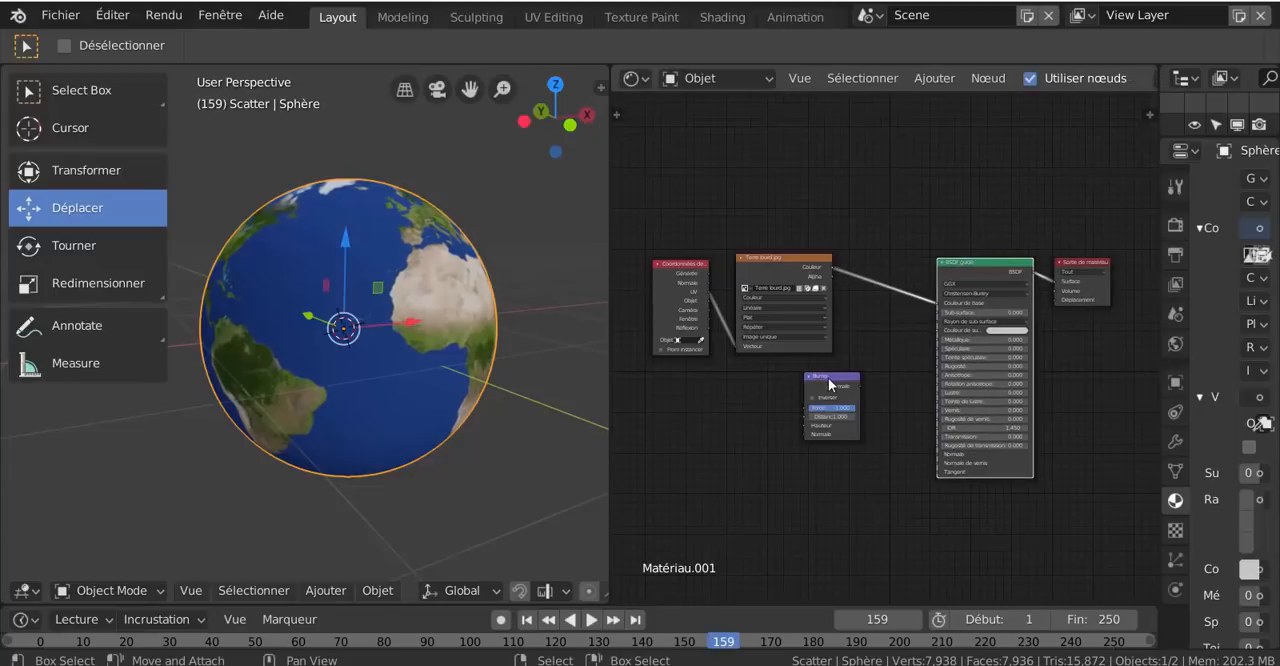
drag(828, 400, 877, 337)
- Connect the Couleur output of the Terre lourd.jpg node to the Hauteur input of the Bump node
scroll(887, 362, up, 2)
drag(811, 236, 843, 403)
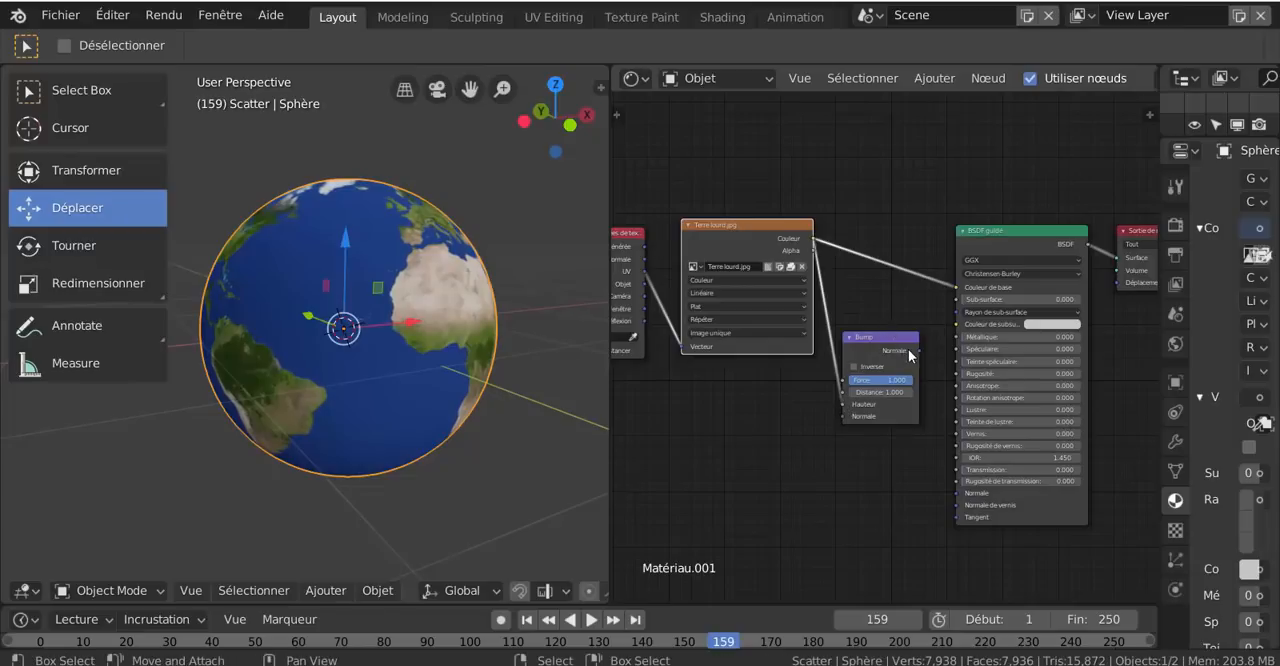
- Connect the Normale output of the Bump node to the Normale input of the BSDF guidé node and check the relief up close
mouse_move(917, 348)
mouse_down()
mouse_move(953, 280)
mouse_move(950, 505)
mouse_move(953, 493)
mouse_up()
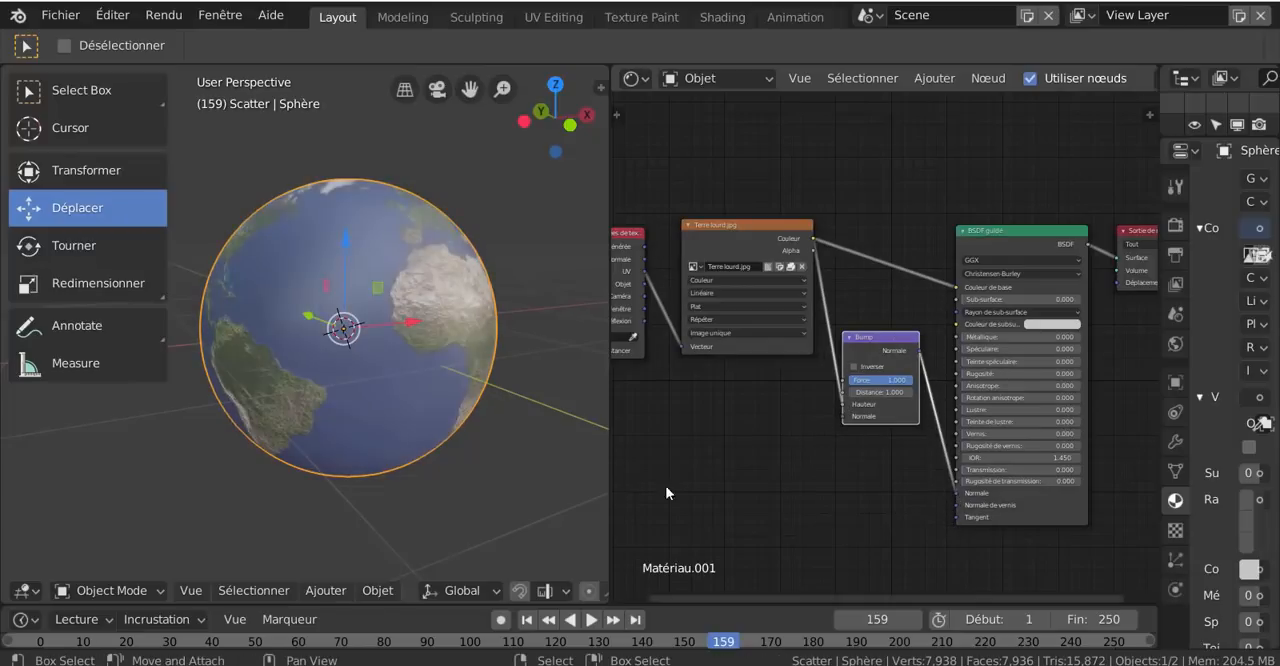
scroll(431, 409, up, 1)
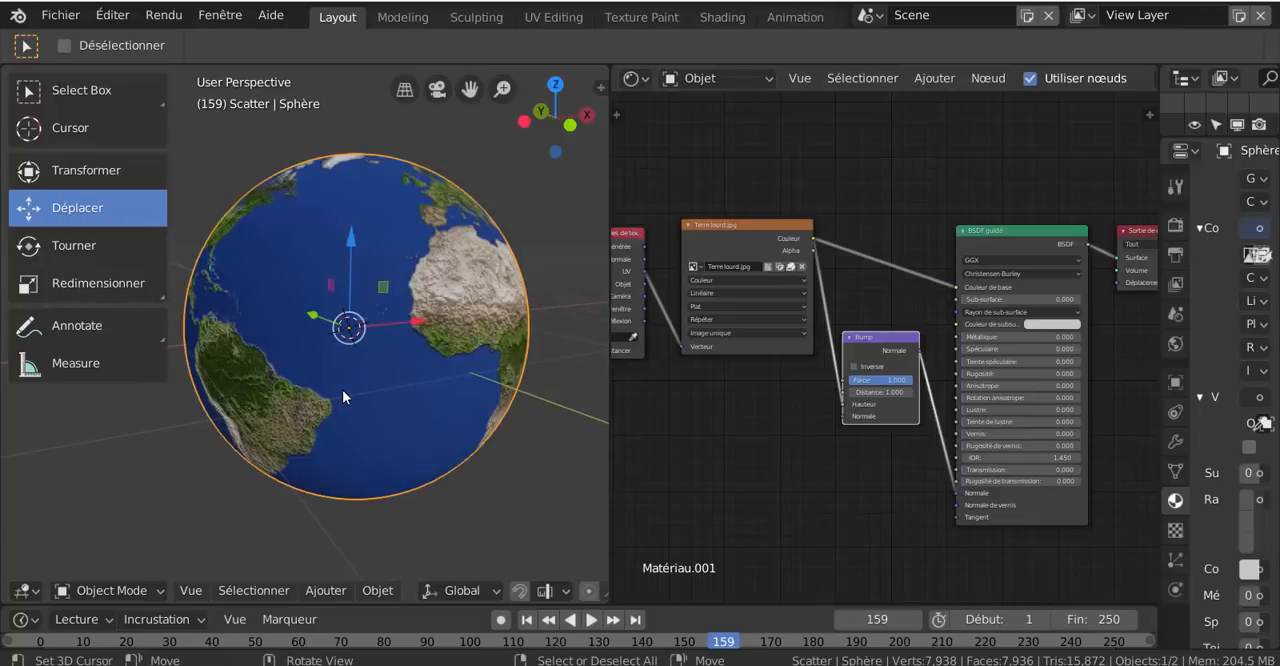
middle_drag(372, 383, 299, 402)
scroll(299, 402, up, 3)
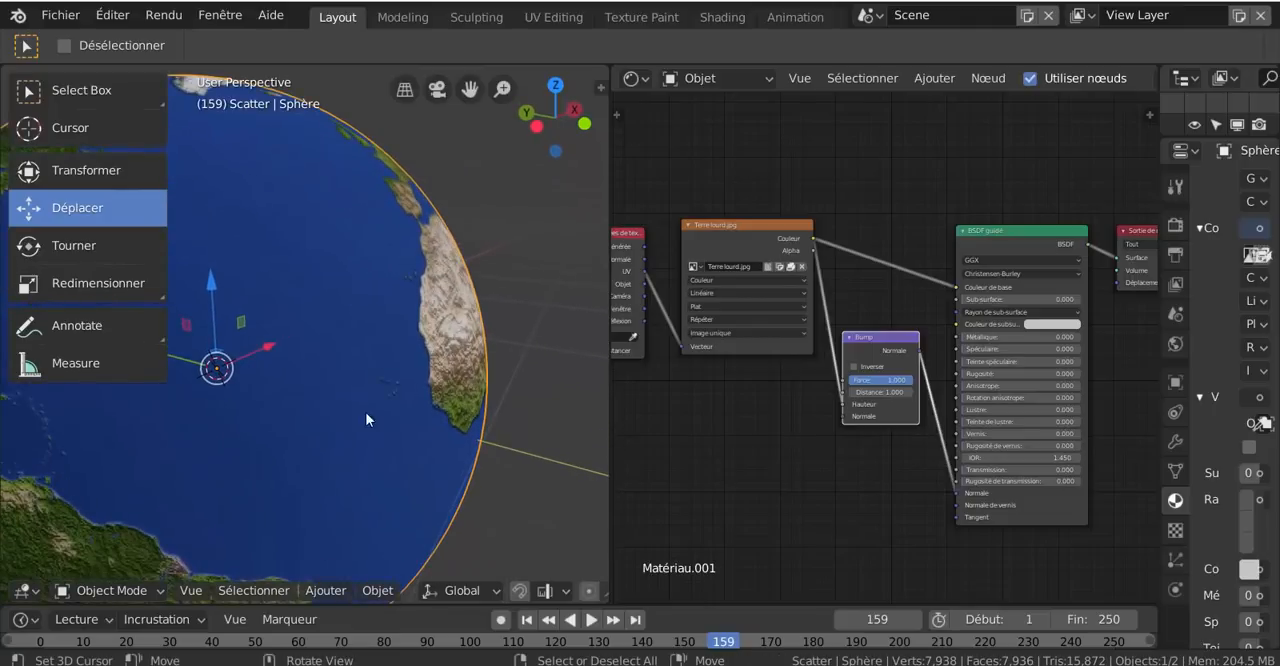
scroll(414, 411, up, 2)
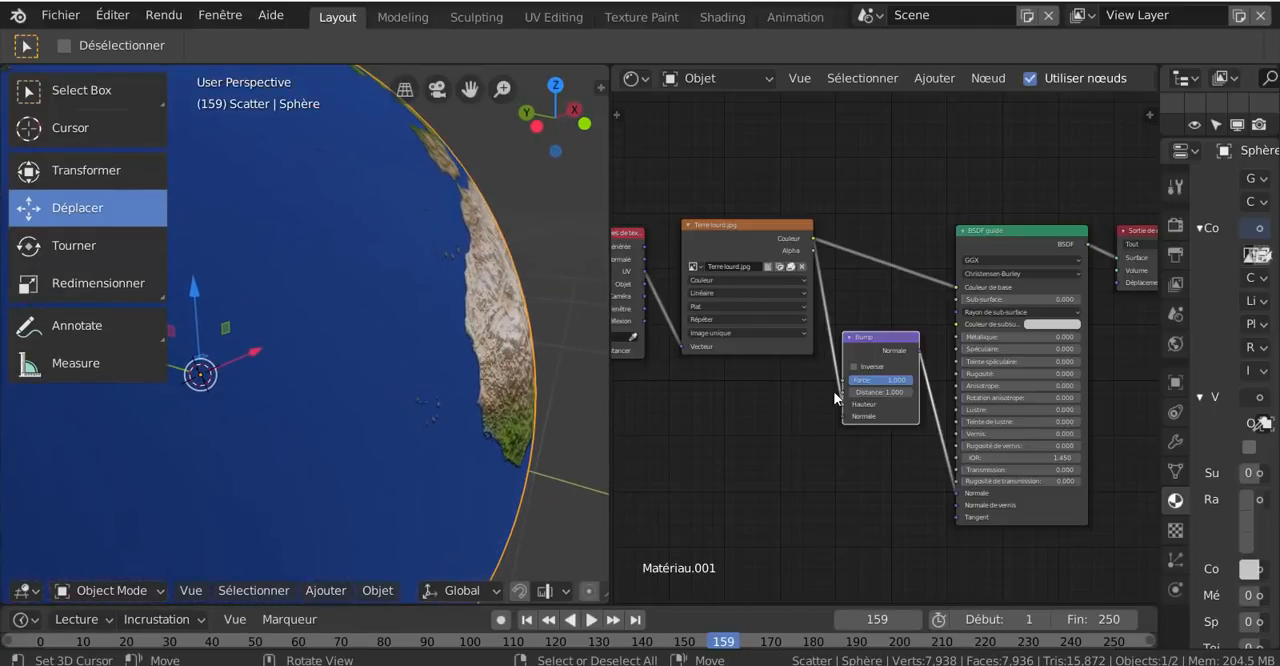
- Try the Inverser option on the Bump node, compare the relief on the globe, and turn the option back off
click(854, 367)
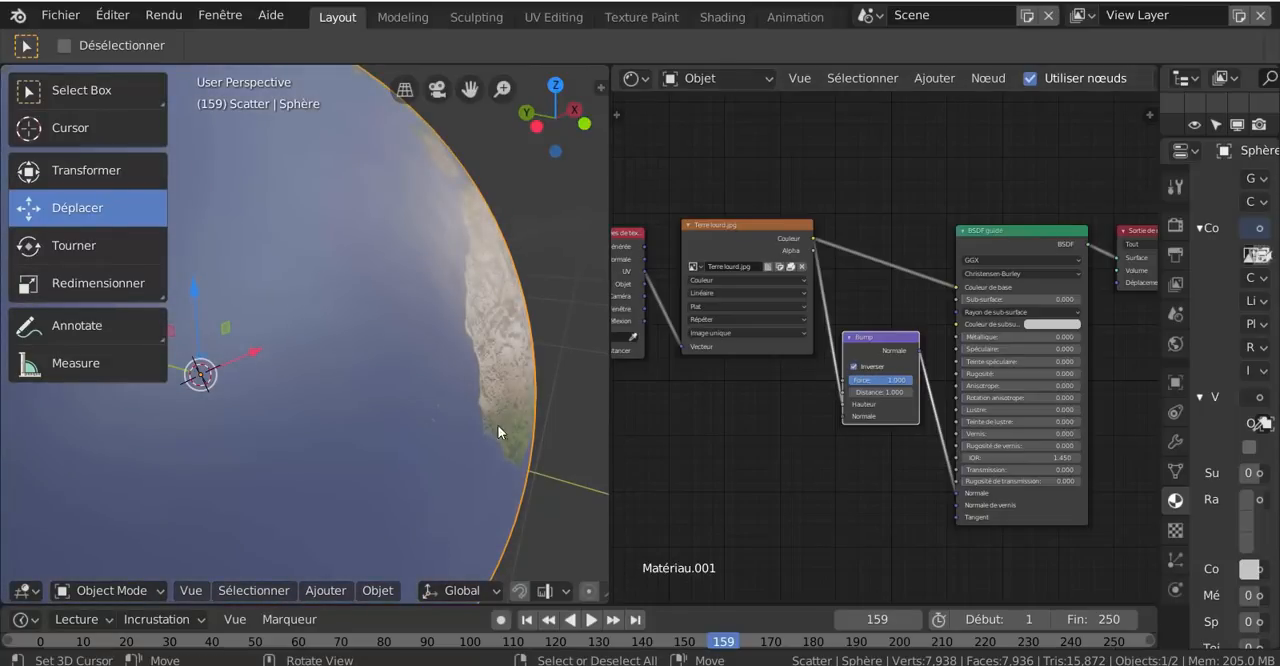
click(439, 460)
scroll(465, 461, down, 2)
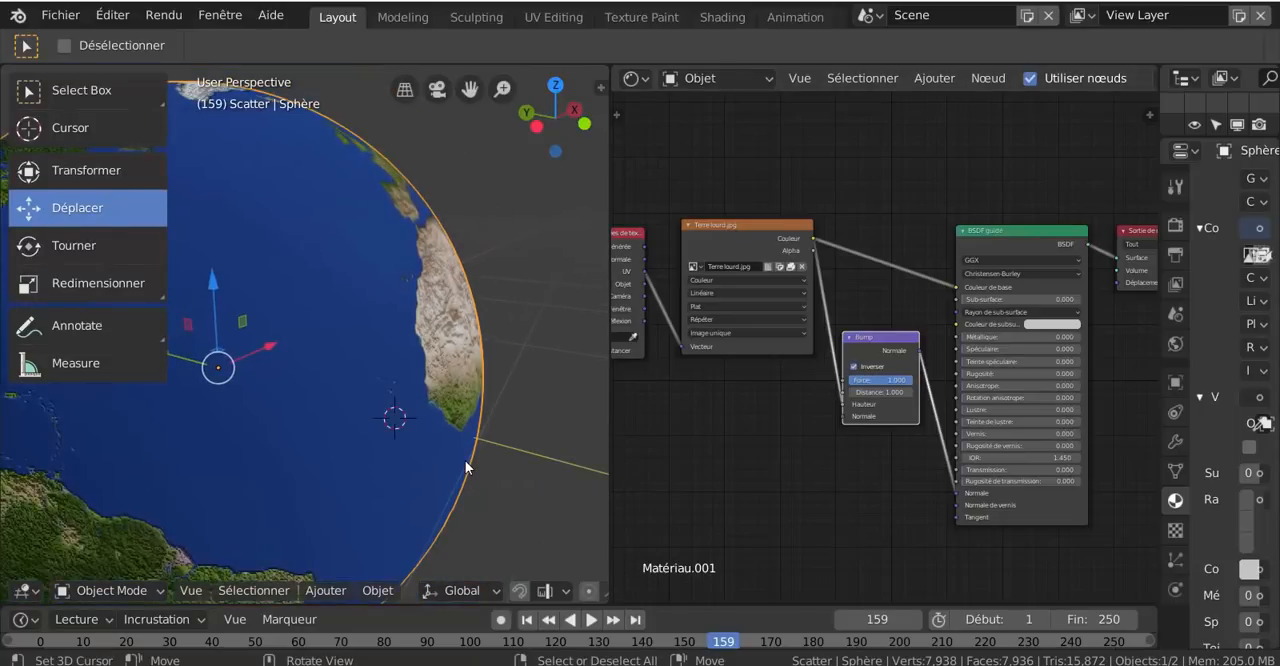
scroll(454, 451, up, 4)
middle_drag(462, 446, 302, 242)
middle_drag(338, 284, 562, 374)
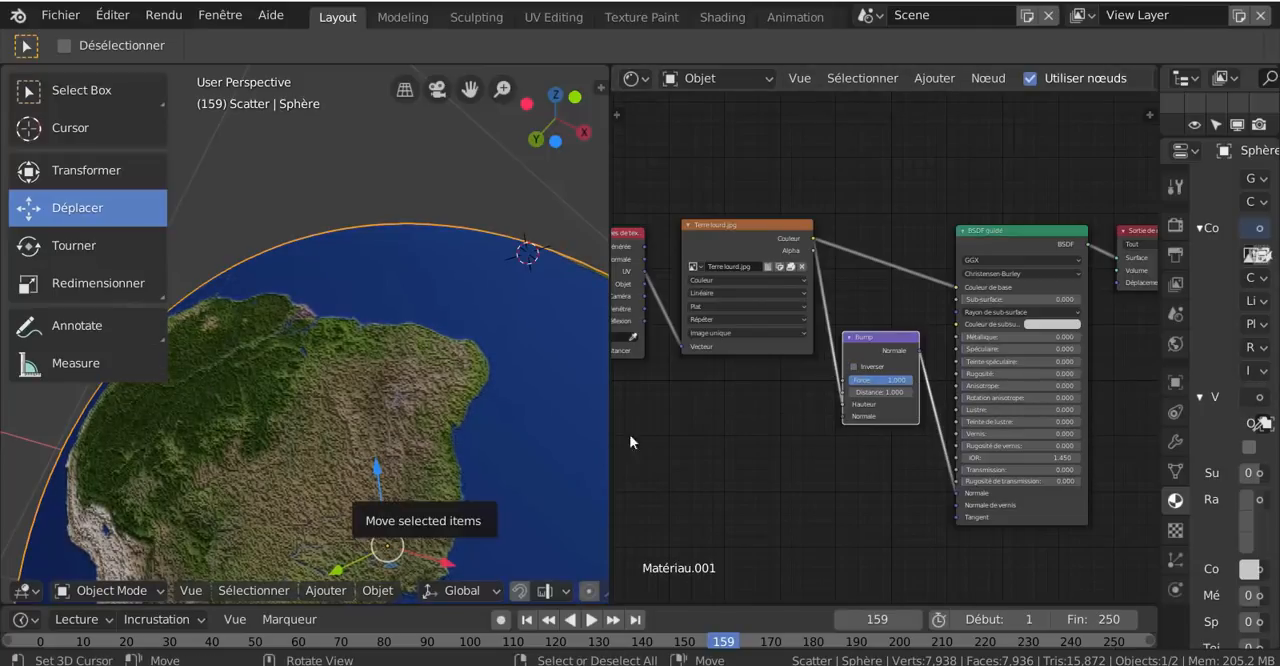
click(854, 366)
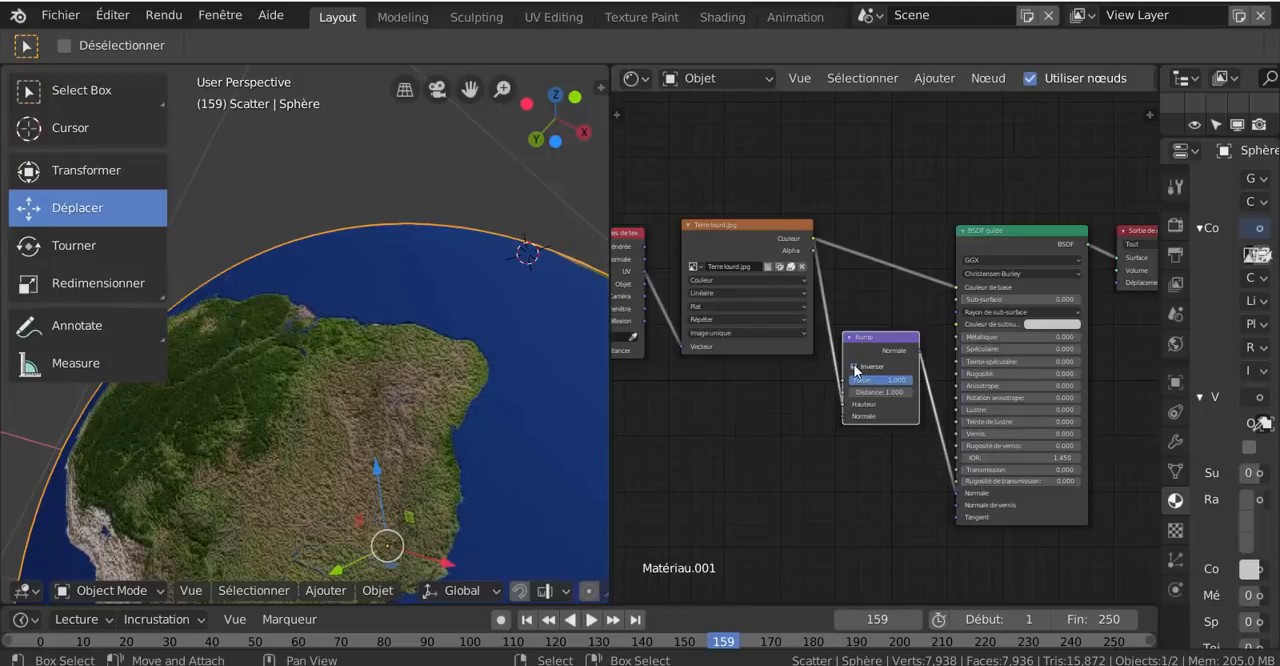
click(854, 366)
- Set the Bump node's Force to about 0.464 to soften the relief on the continents
middle_drag(560, 452, 360, 514)
scroll(612, 457, up, 1)
scroll(428, 424, up, 2)
middle_drag(426, 423, 483, 452)
scroll(483, 452, up, 2)
scroll(747, 470, up, 1)
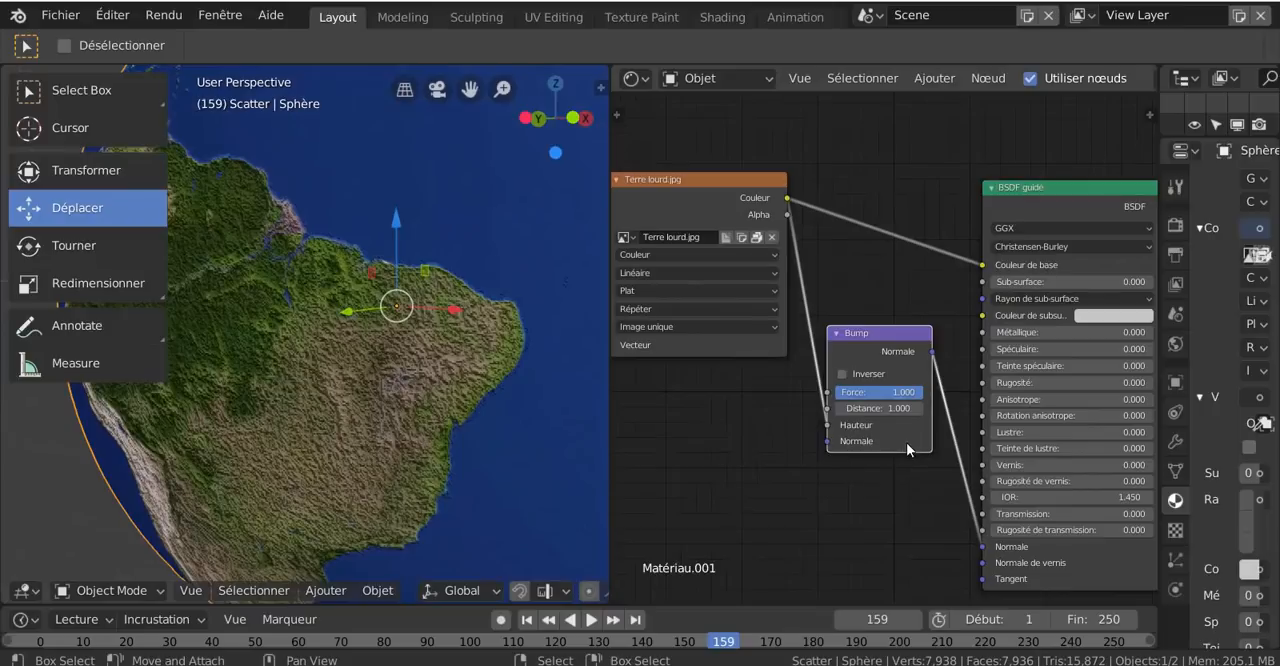
scroll(909, 450, up, 2)
drag(912, 403, 860, 403)
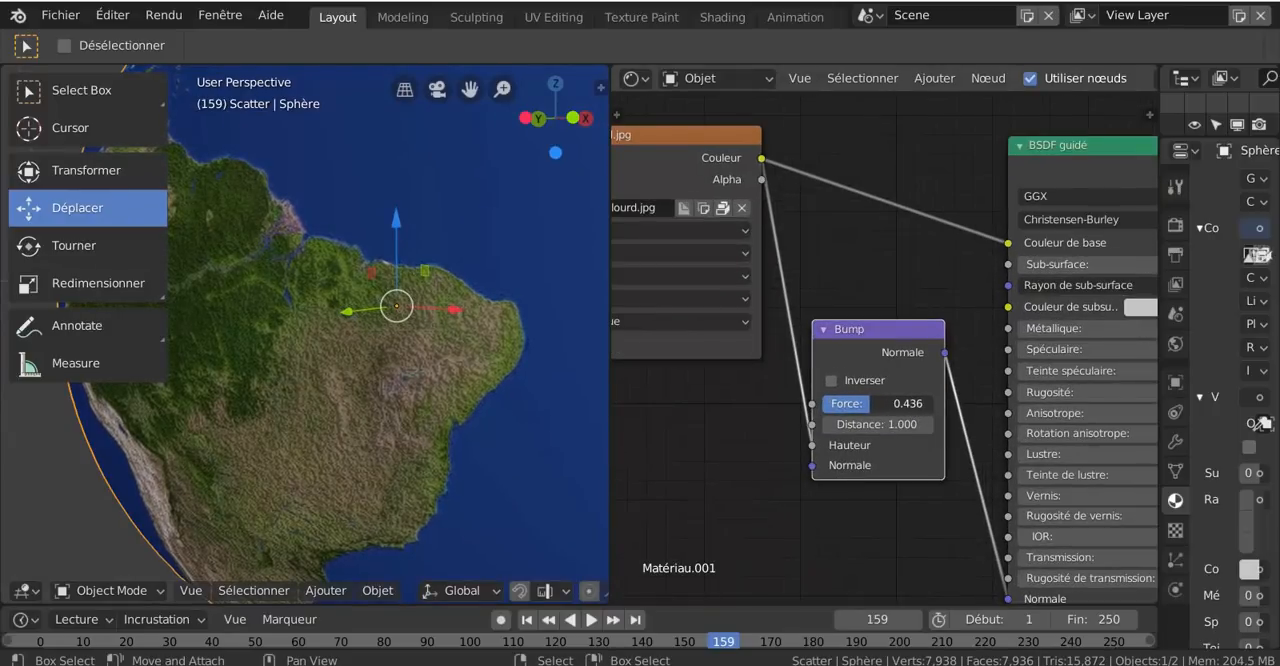
- Examine the softened relief around the globe, from South America to Africa, from near and far
scroll(400, 410, down, 6)
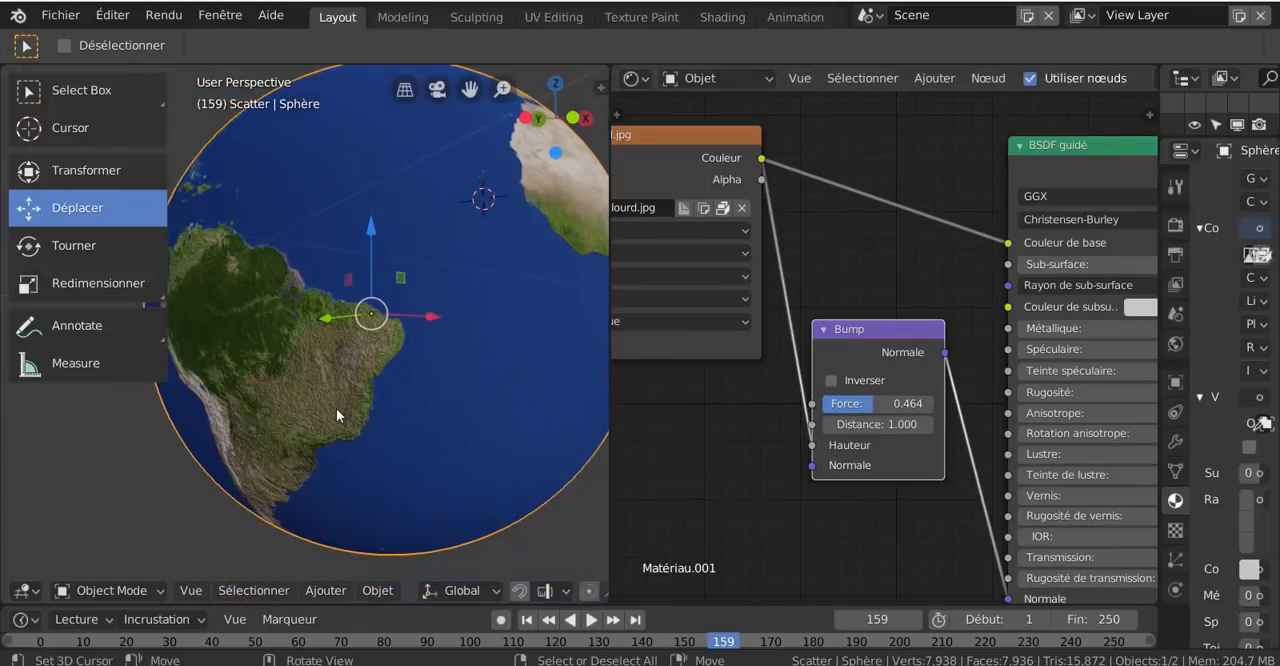
middle_drag(429, 402, 232, 440)
middle_drag(372, 426, 296, 430)
shift+middle_drag(438, 417, 242, 443)
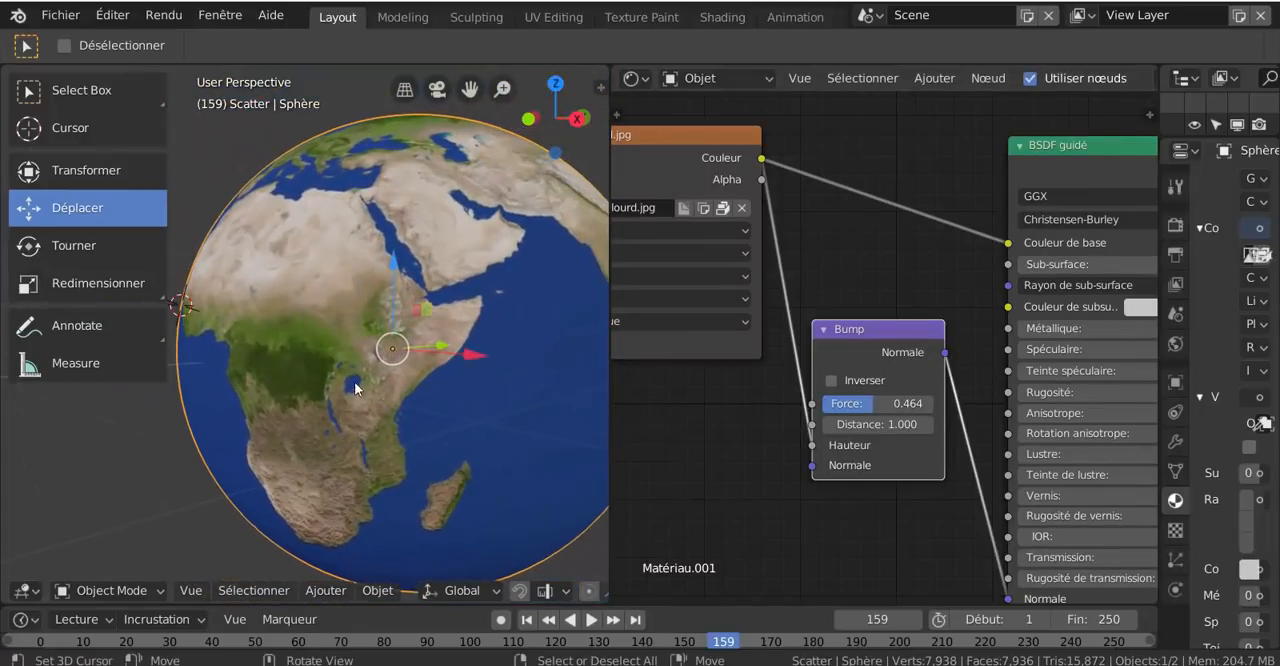
scroll(354, 381, up, 3)
middle_drag(354, 381, 433, 402)
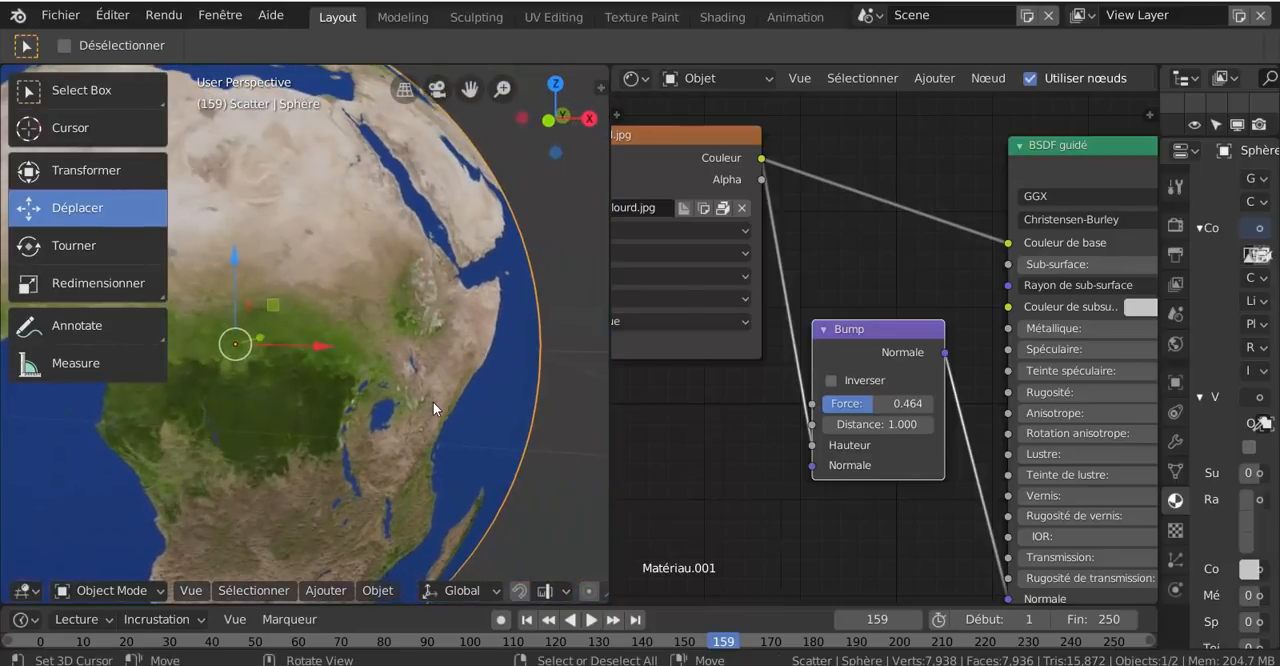
scroll(433, 402, down, 4)
shift+middle_drag(348, 400, 443, 414)
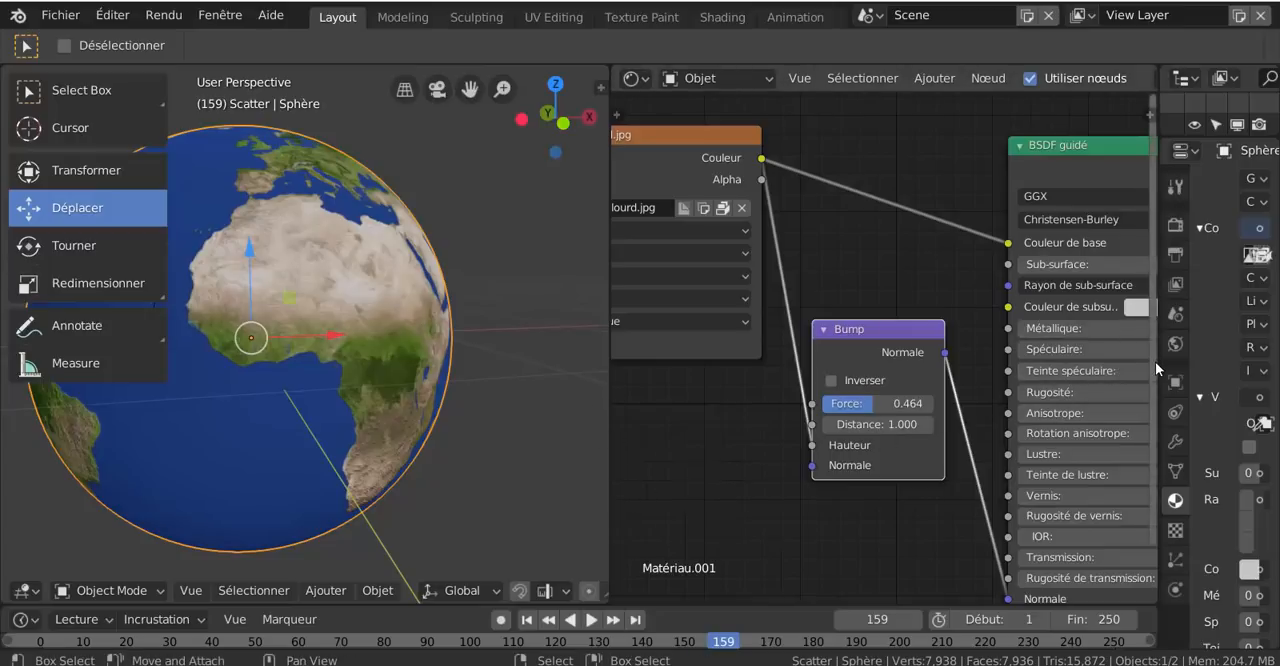
- Widen the properties area and remove the uffizi_probe.hdr image from the World background colour
drag(1159, 361, 881, 335)
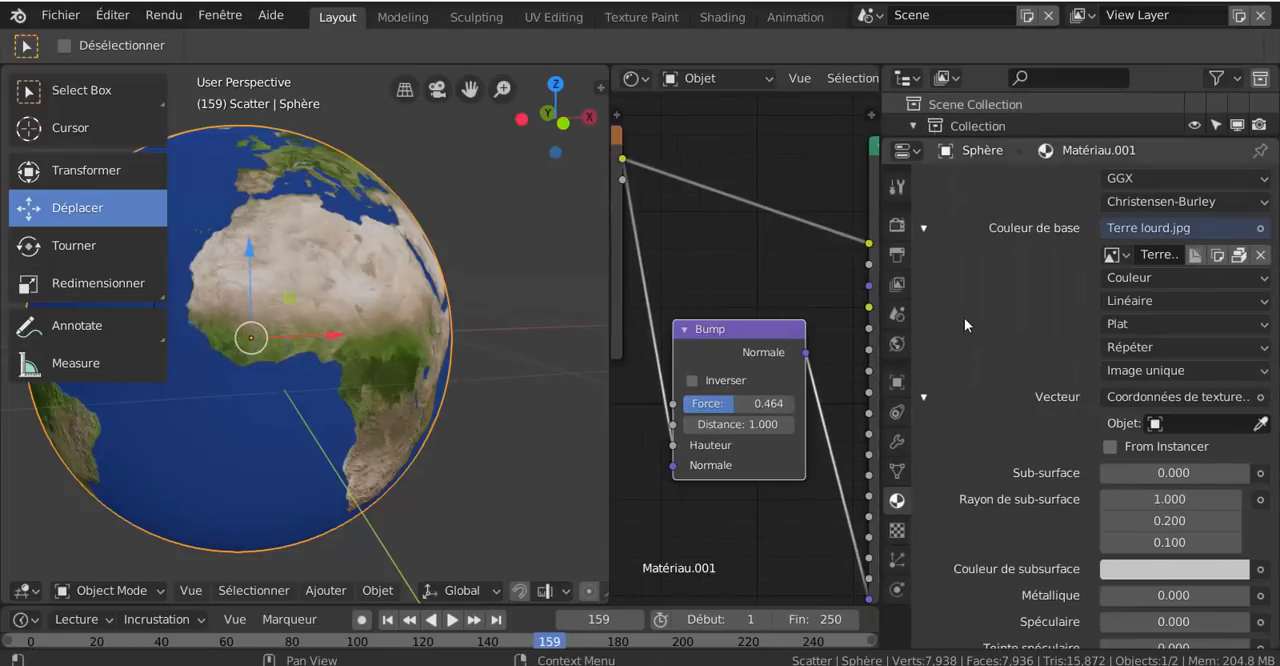
click(897, 344)
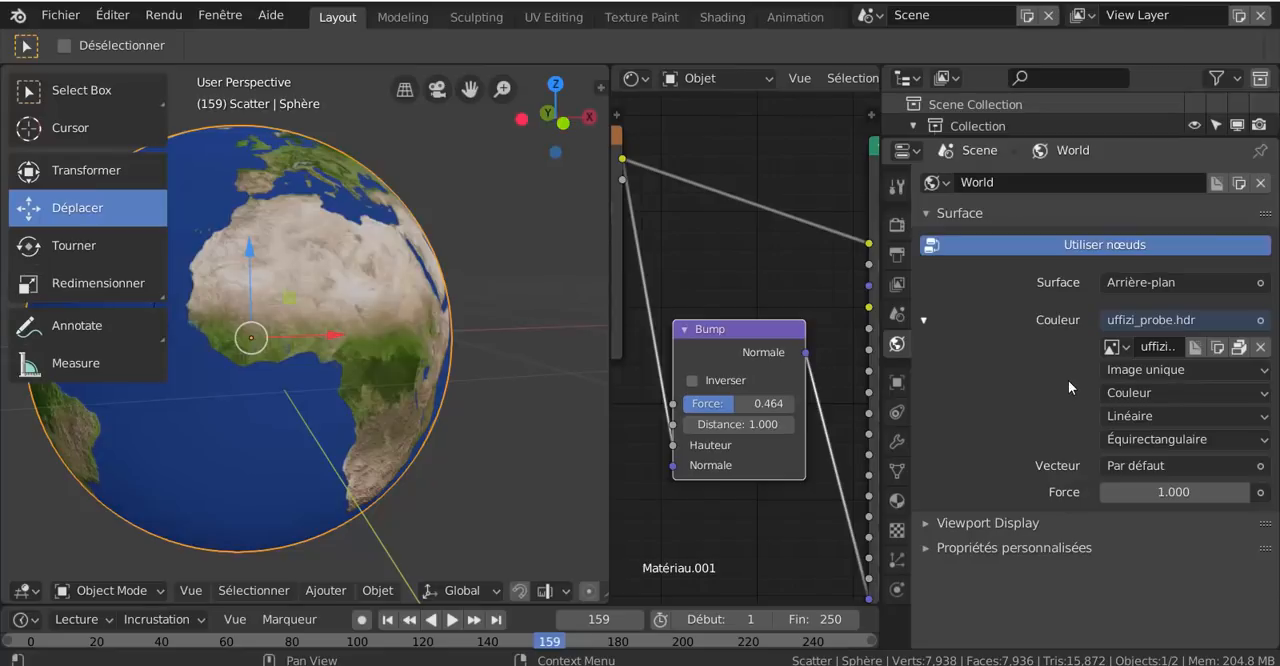
click(1260, 347)
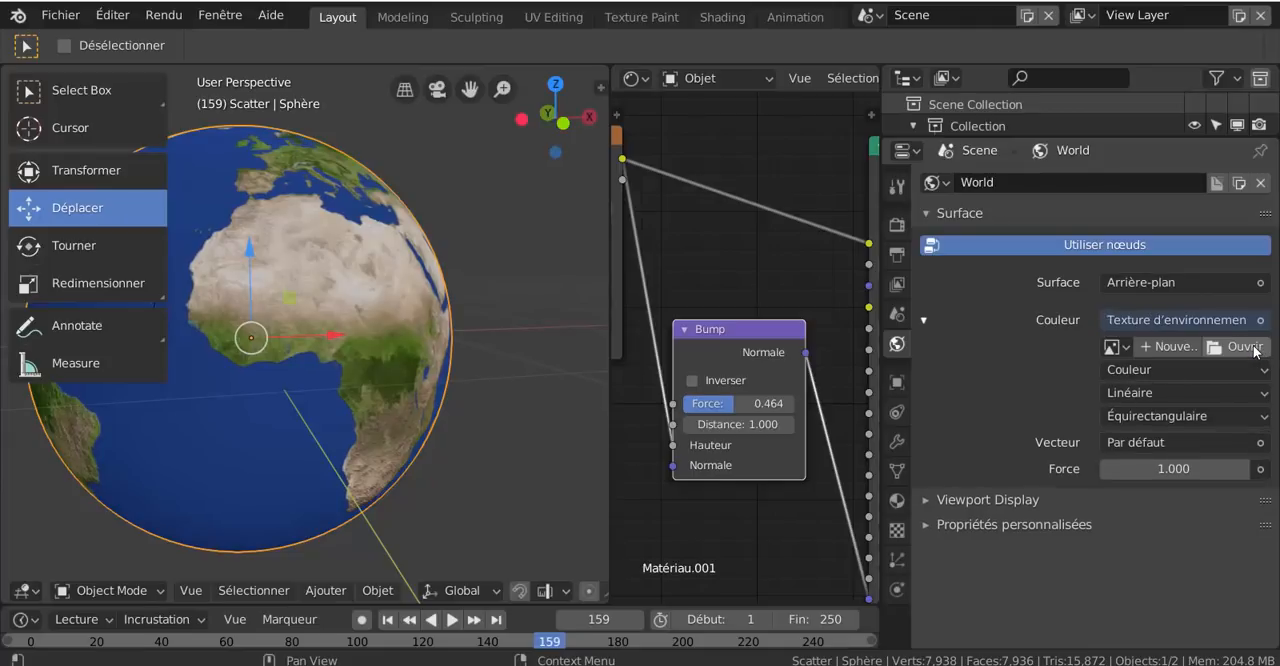
- Load étoiles 2.jpg from the Planète Textures 3D folder as the World's environment texture, using the thumbnail display to find it
click(1245, 347)
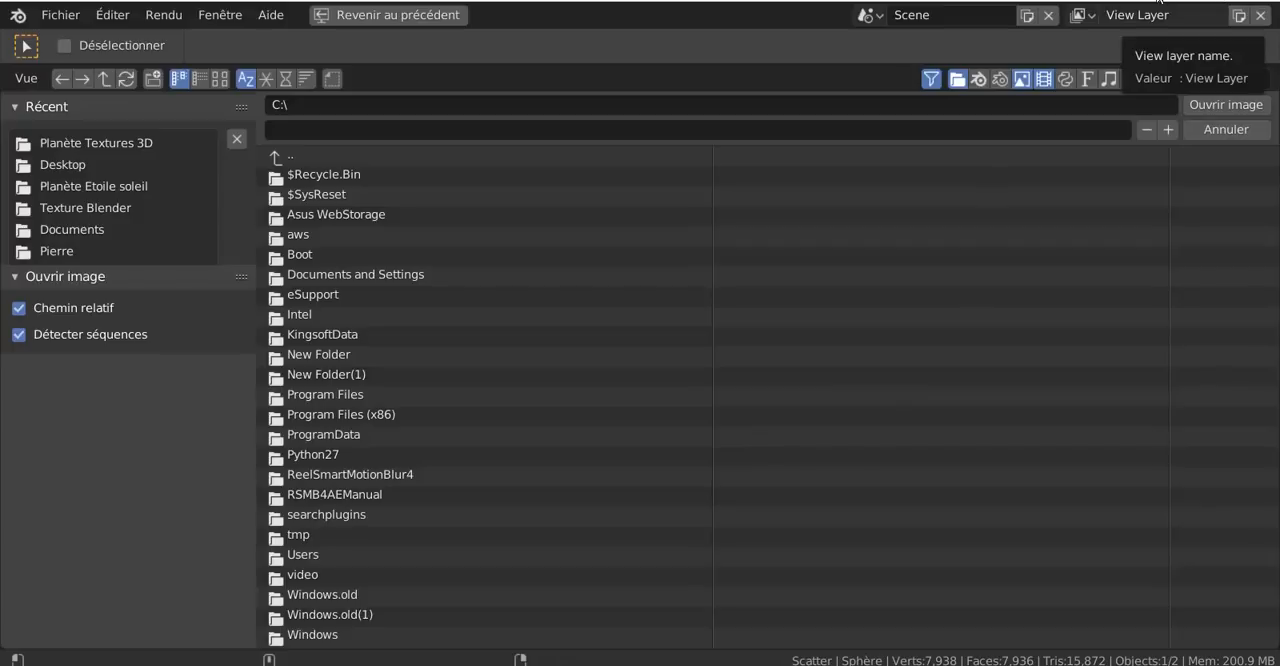
click(1227, 129)
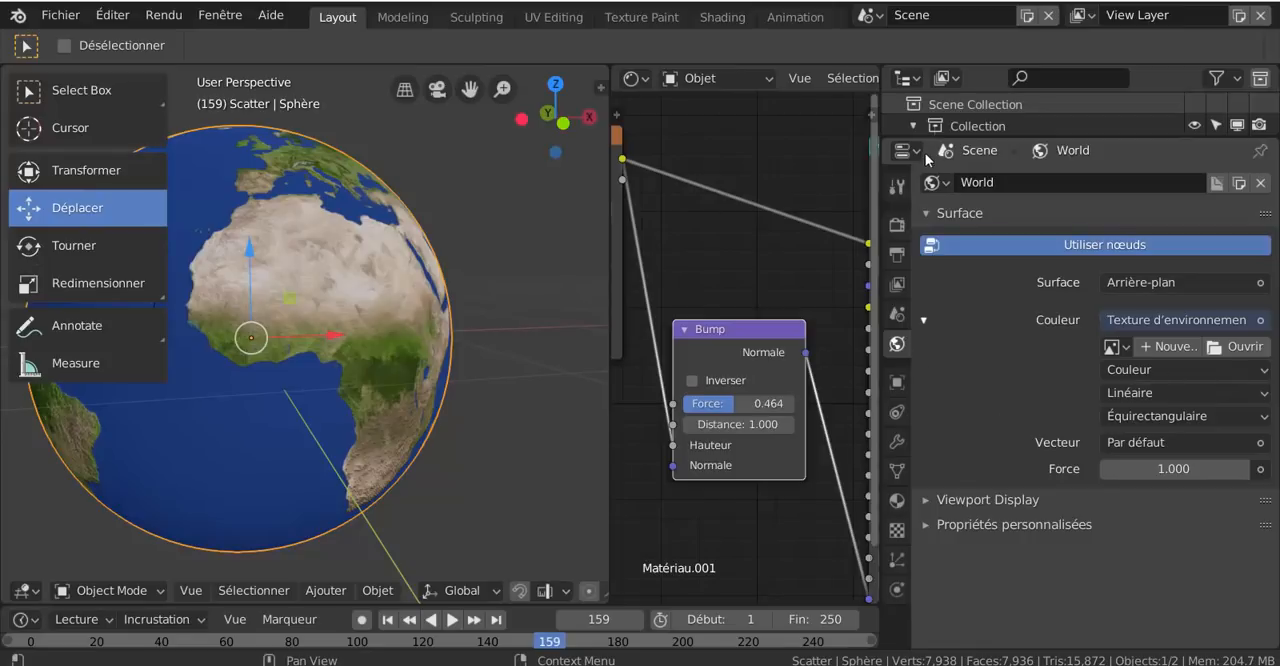
click(1240, 347)
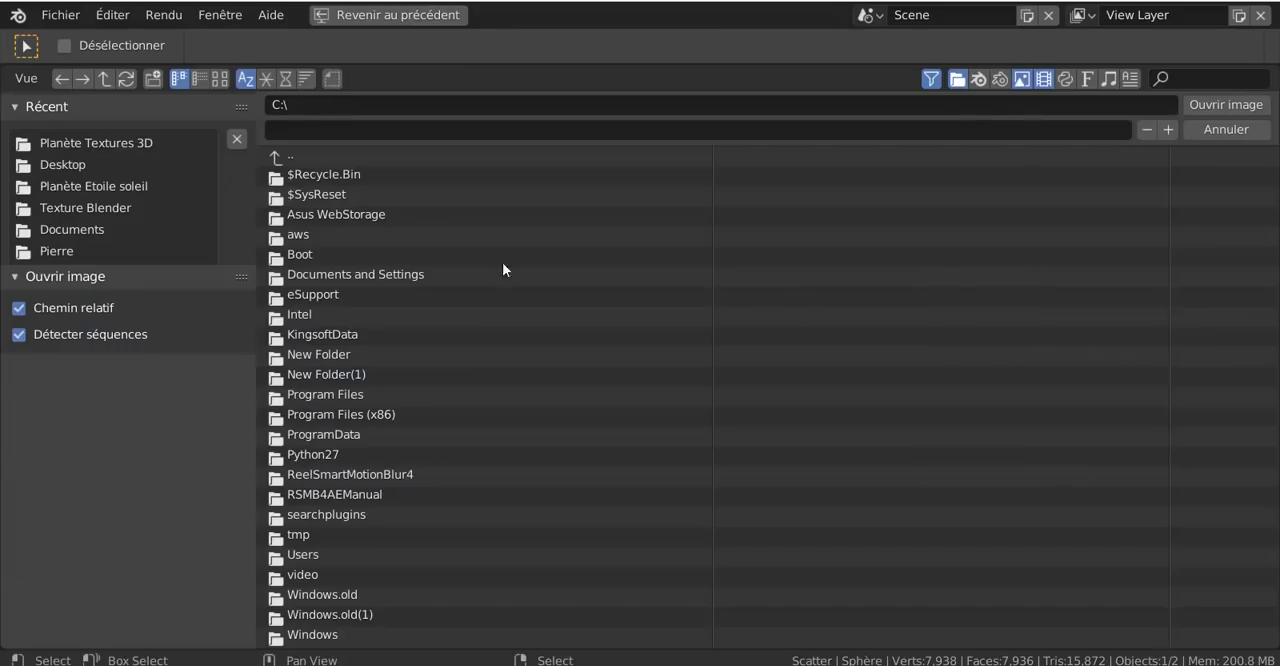
scroll(131, 208, down, 2)
scroll(131, 208, up, 2)
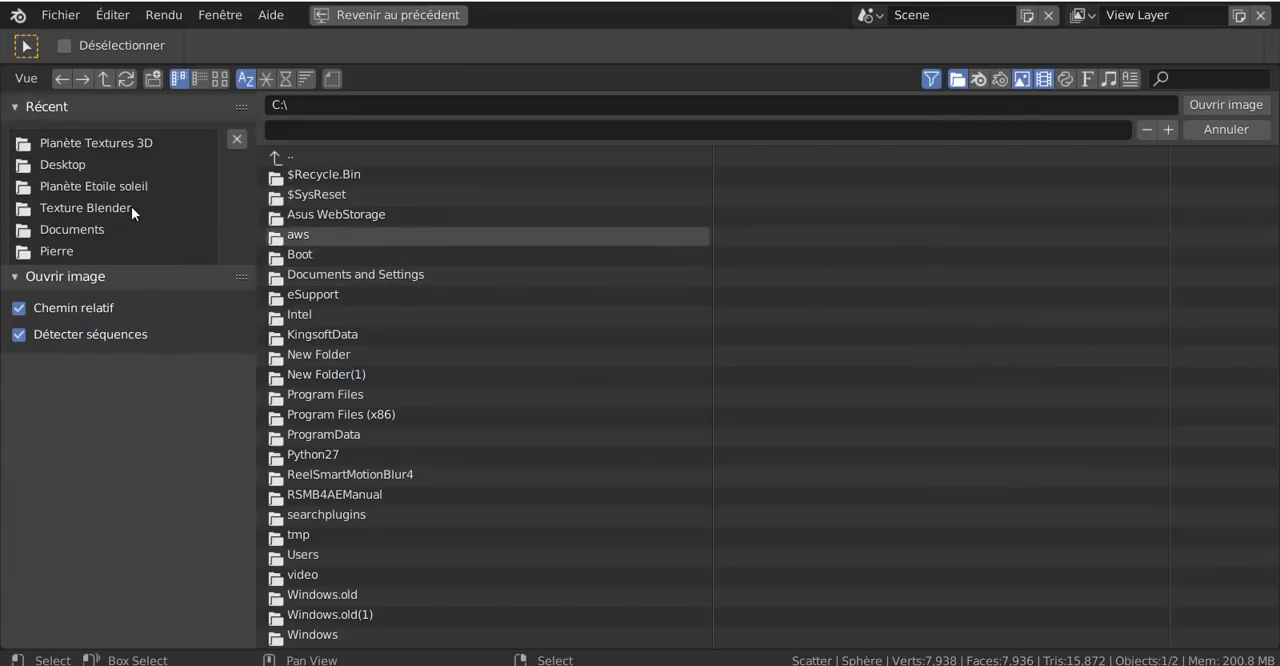
click(80, 145)
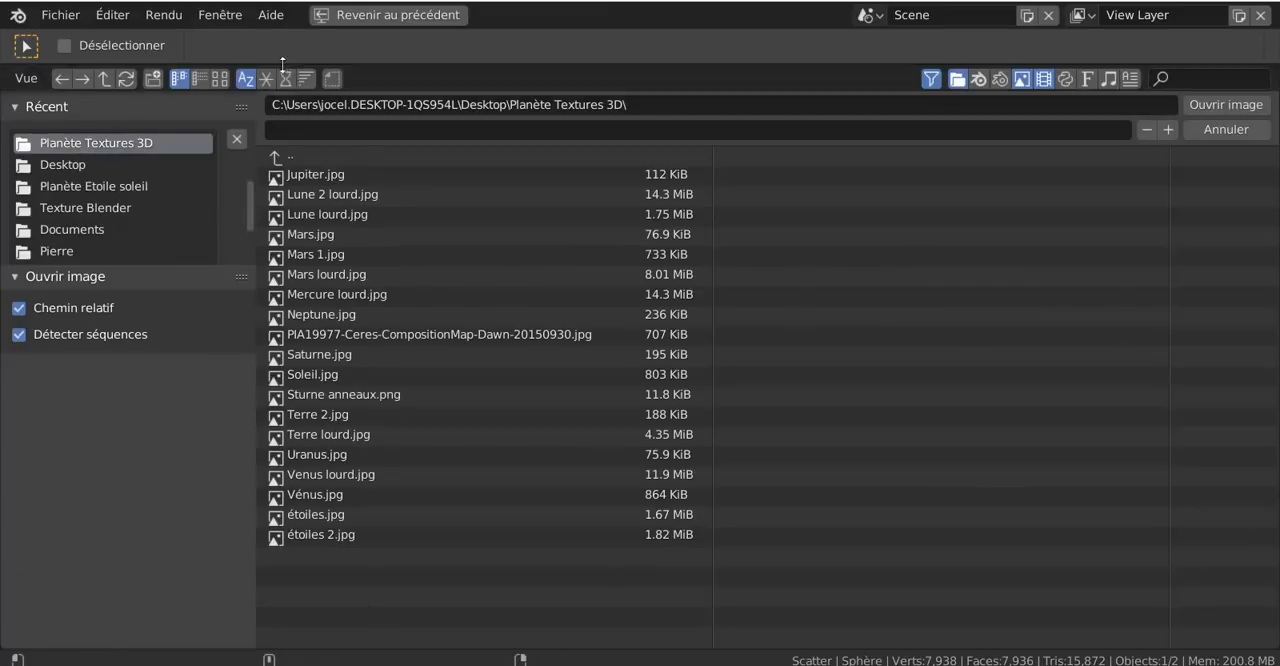
click(220, 78)
scroll(495, 320, down, 3)
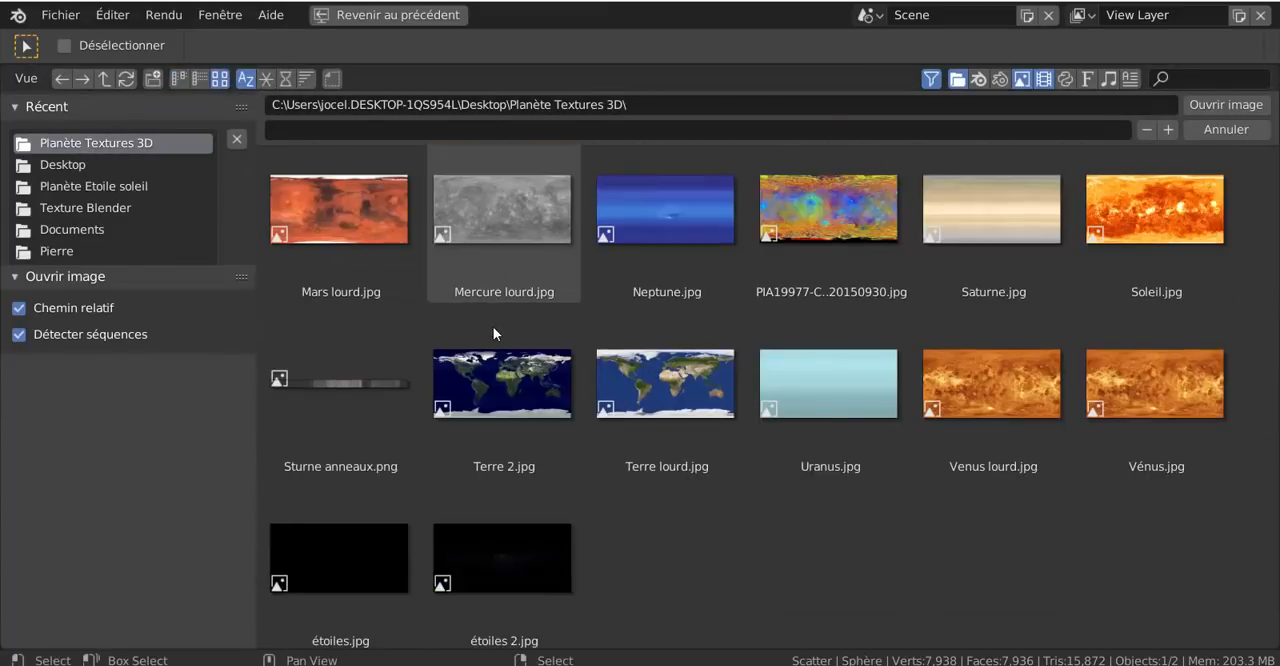
click(493, 543)
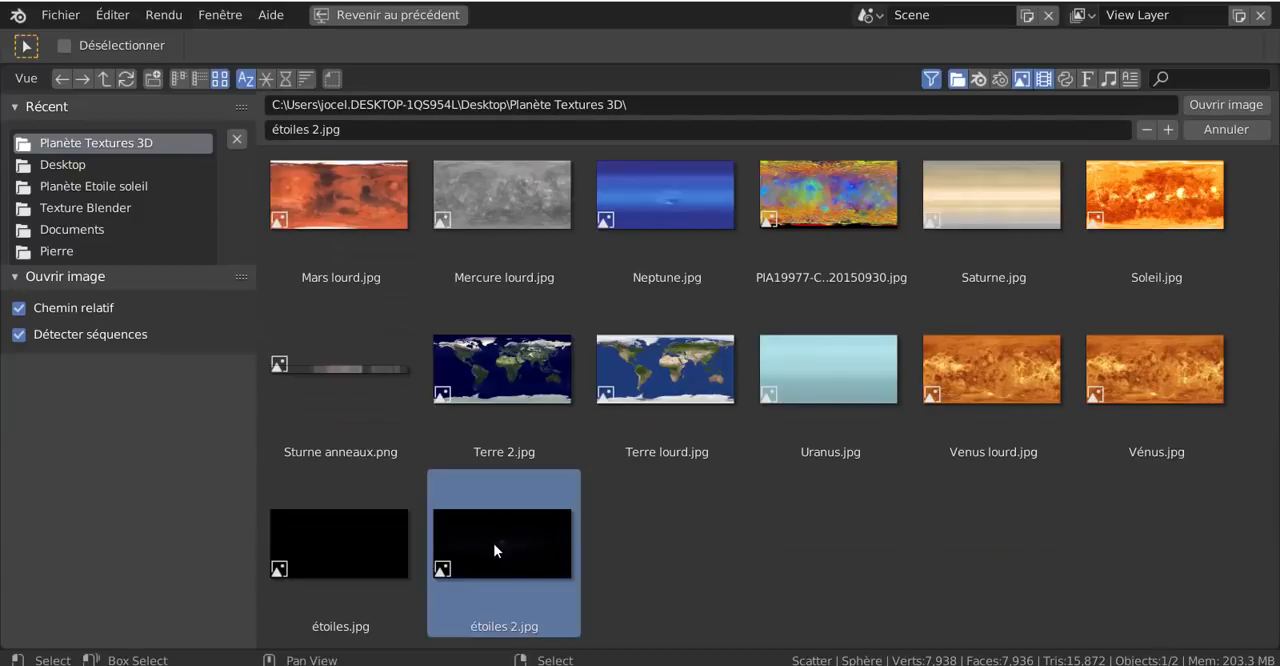
click(1226, 106)
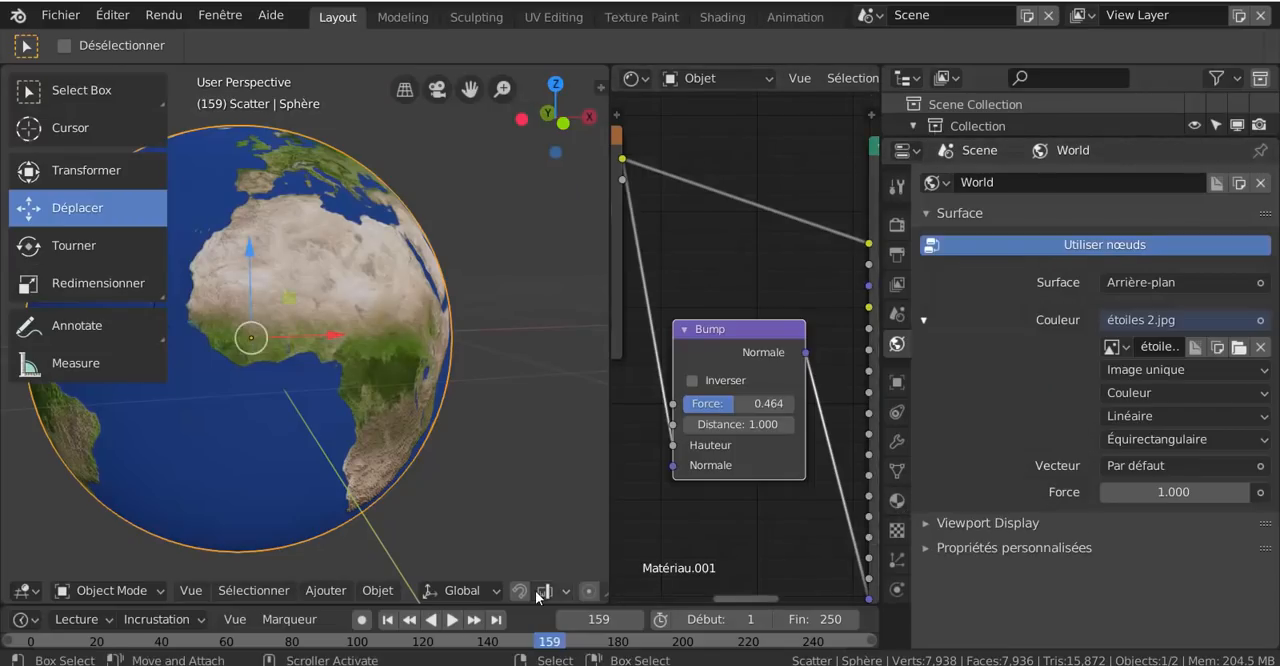
- Switch the 3D view to Rendered shading and place the 3D cursor in the empty space beside the globe
scroll(500, 591, down, 10)
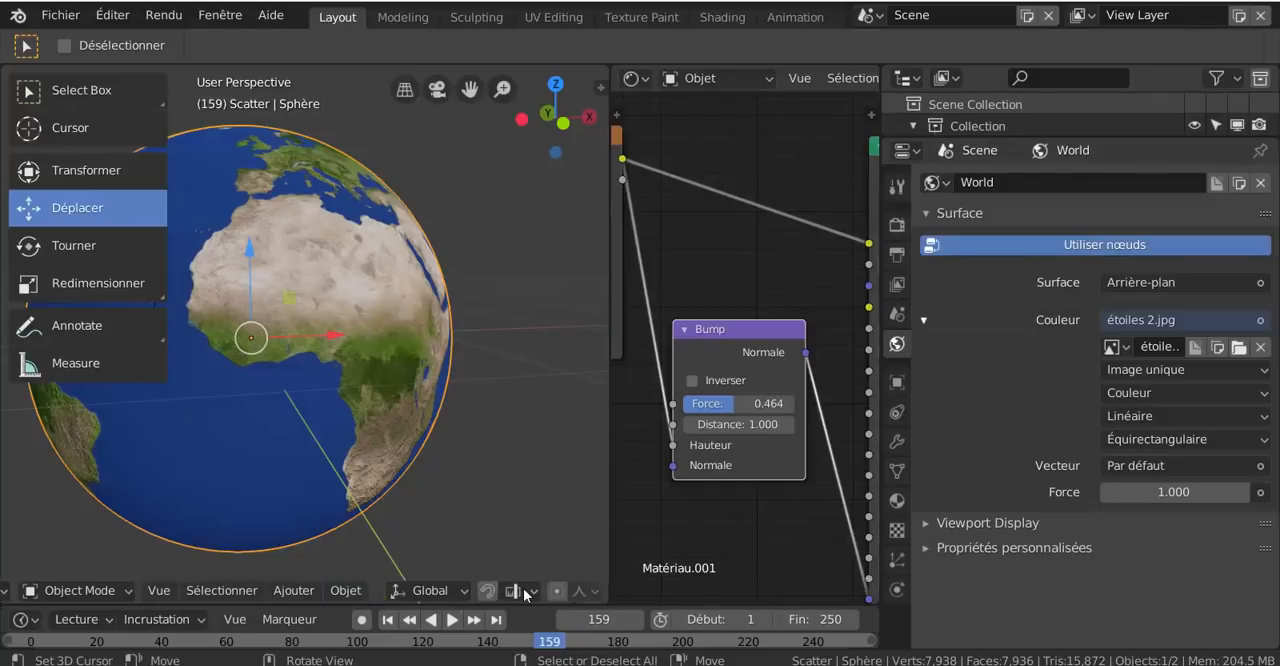
scroll(526, 592, down, 2)
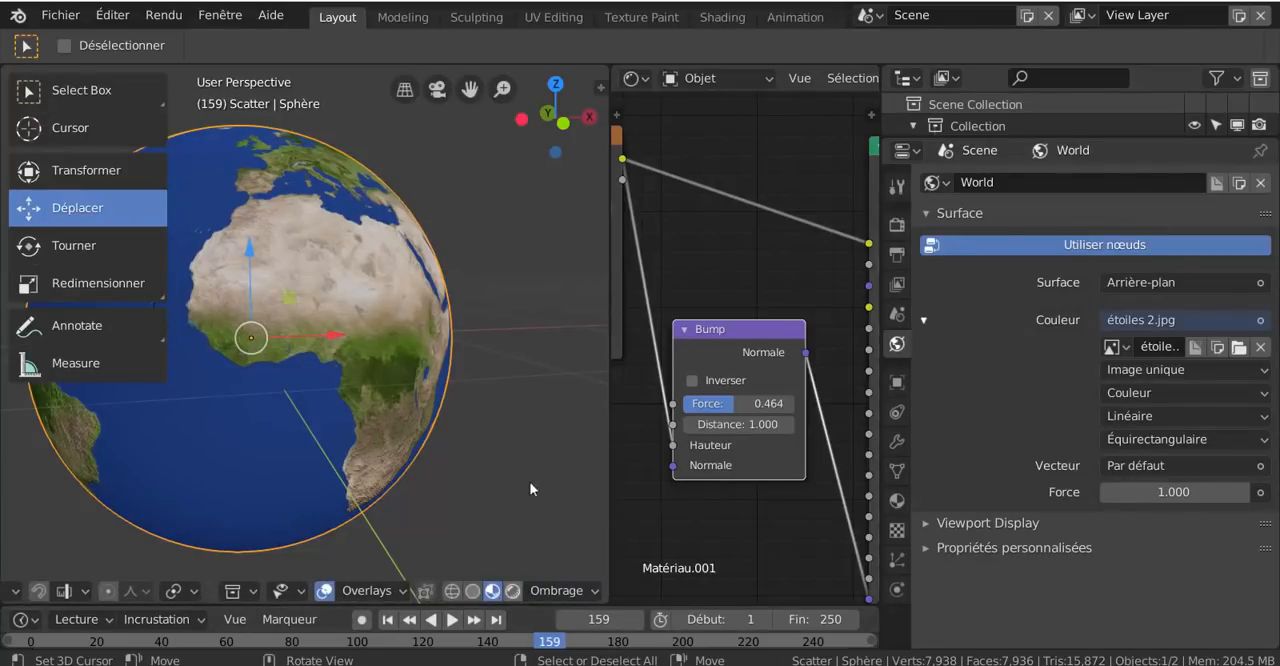
click(512, 591)
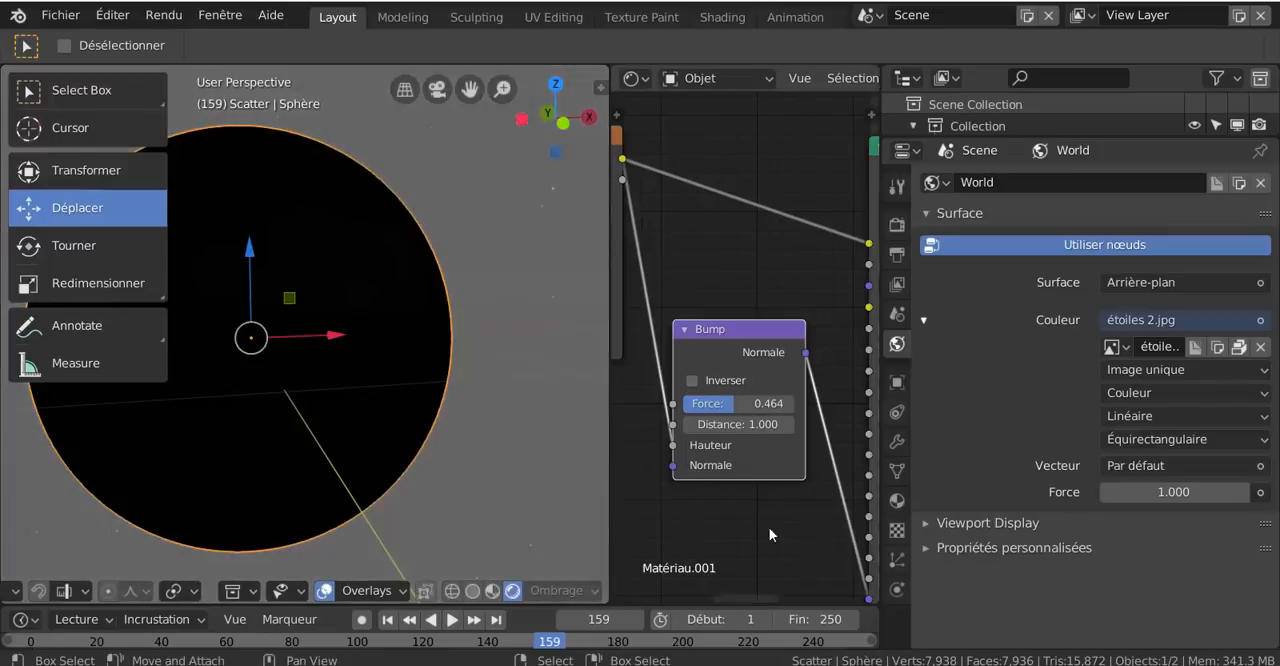
shift+right_click(551, 475)
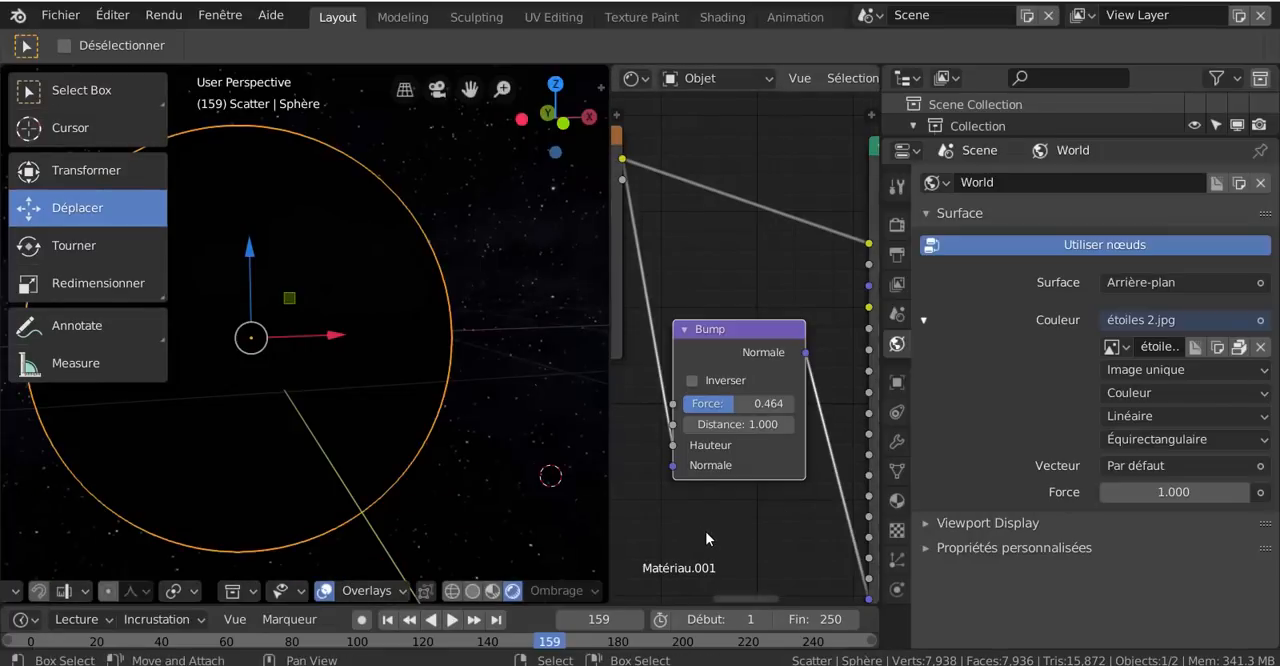
scroll(705, 538, down, 1)
scroll(508, 482, down, 2)
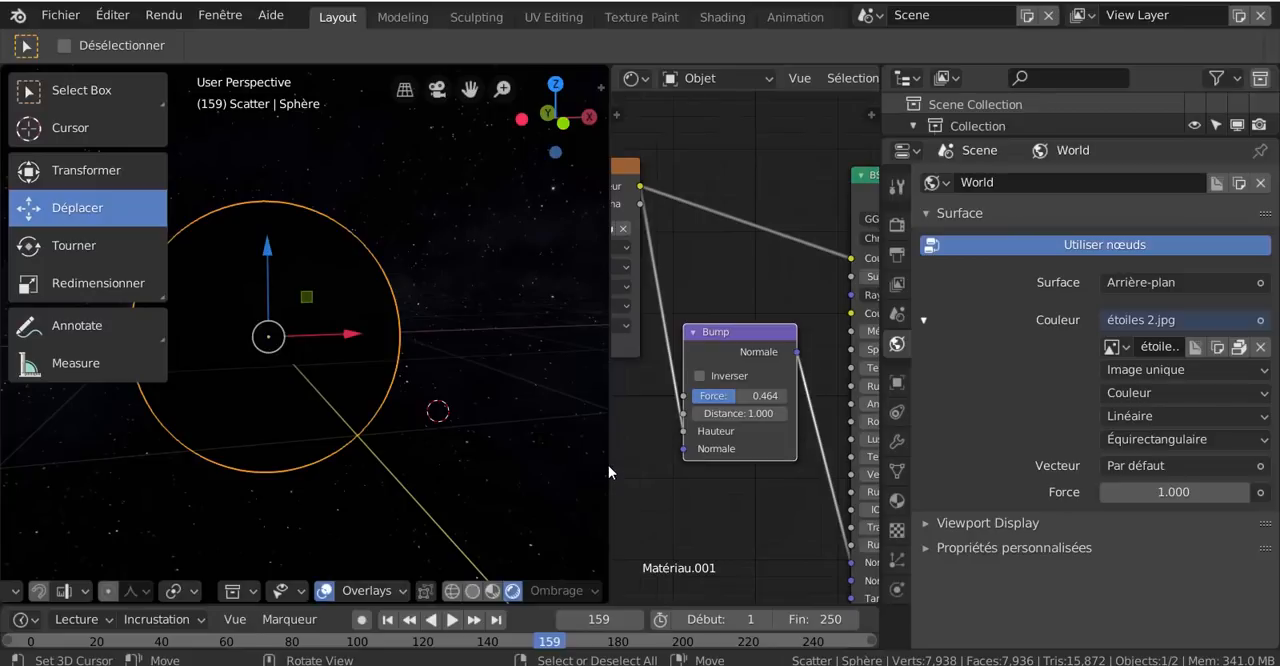
- Widen the 3D view over most of the Shader Editor and set the World background's Force to 5.3
drag(609, 464, 1017, 324)
drag(1208, 493, 1242, 493)
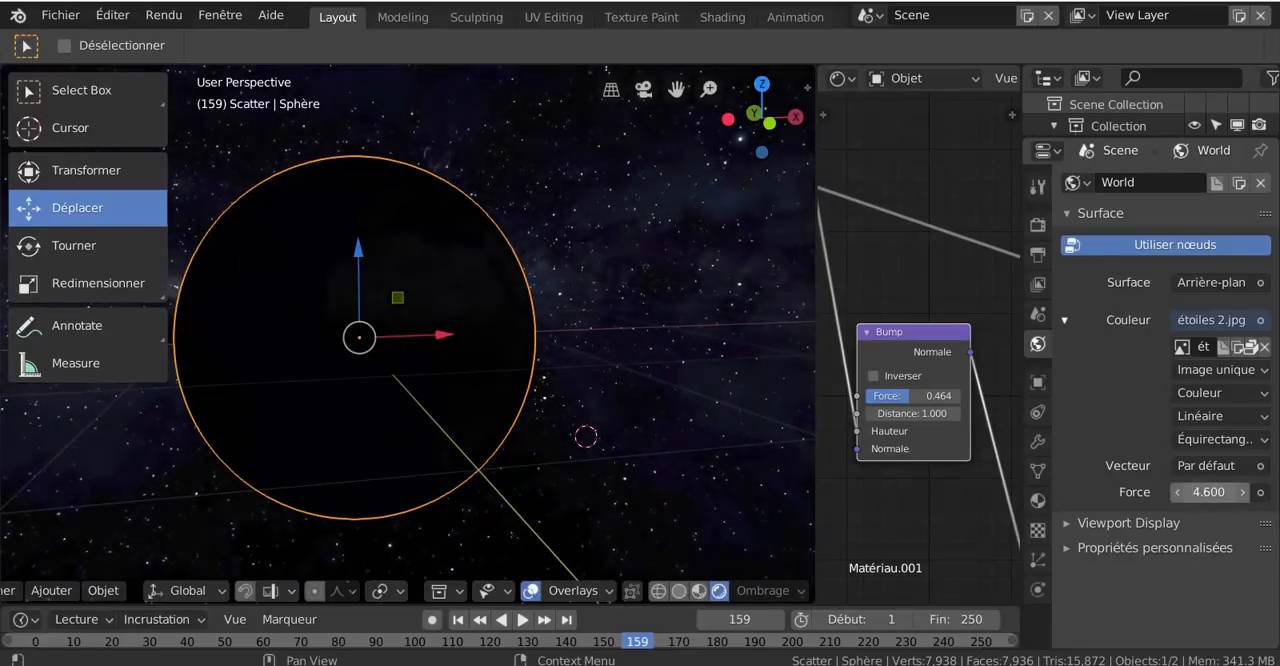
scroll(621, 474, down, 3)
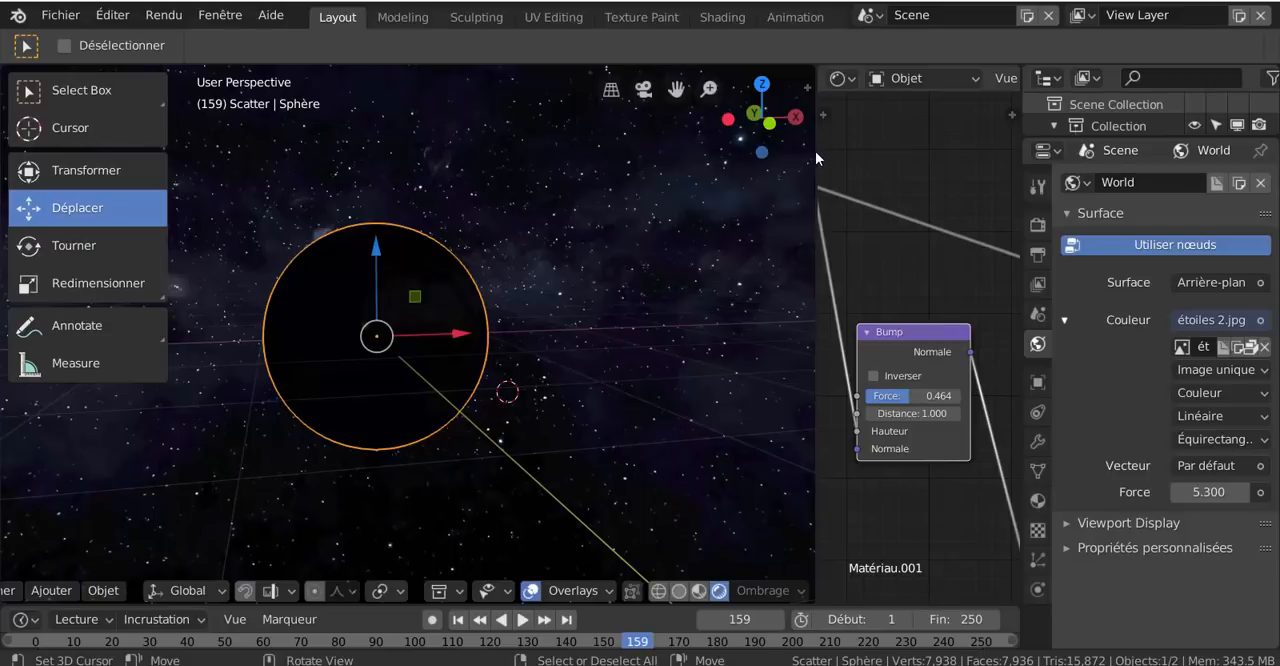
drag(815, 151, 963, 176)
scroll(449, 464, down, 5)
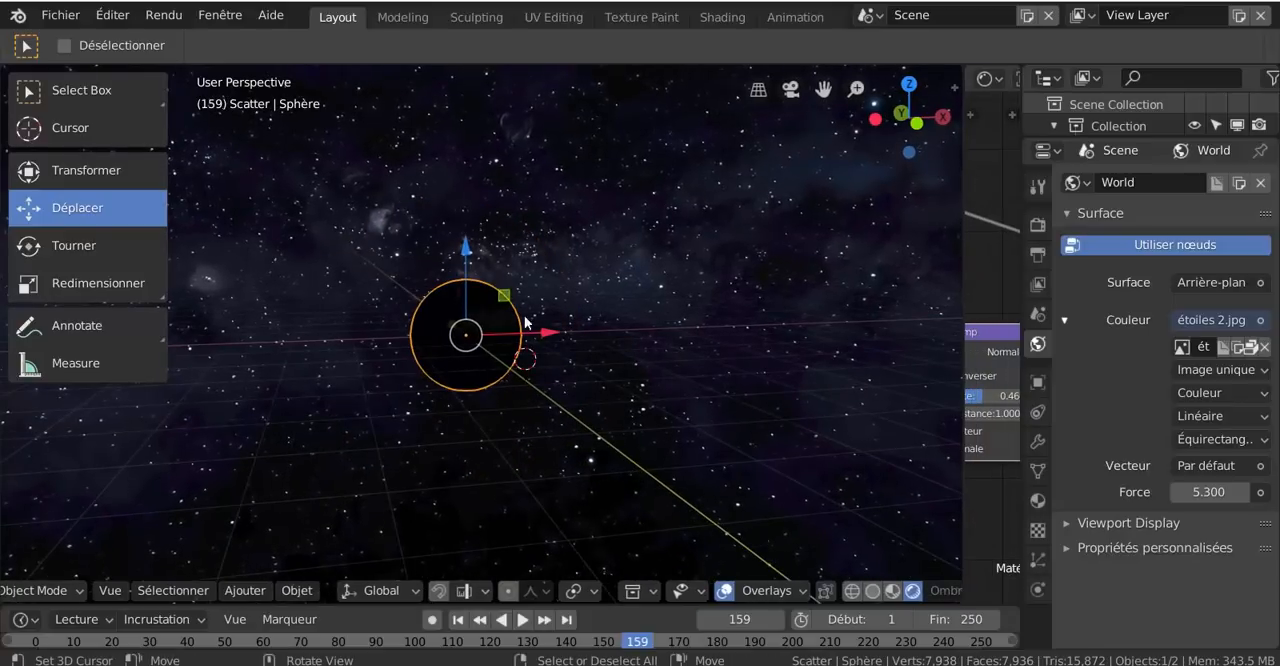
- Add a Soleil light beside the globe and move it upward and farther from the globe along X
click(239, 592)
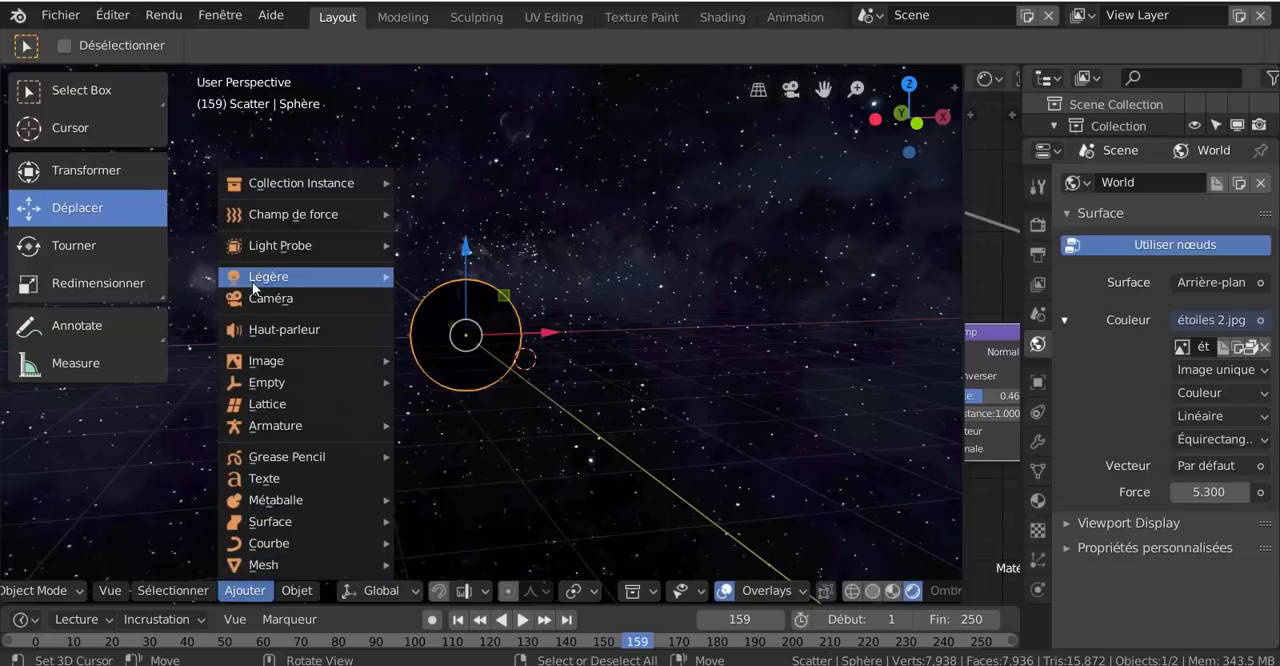
mouse_move(252, 397)
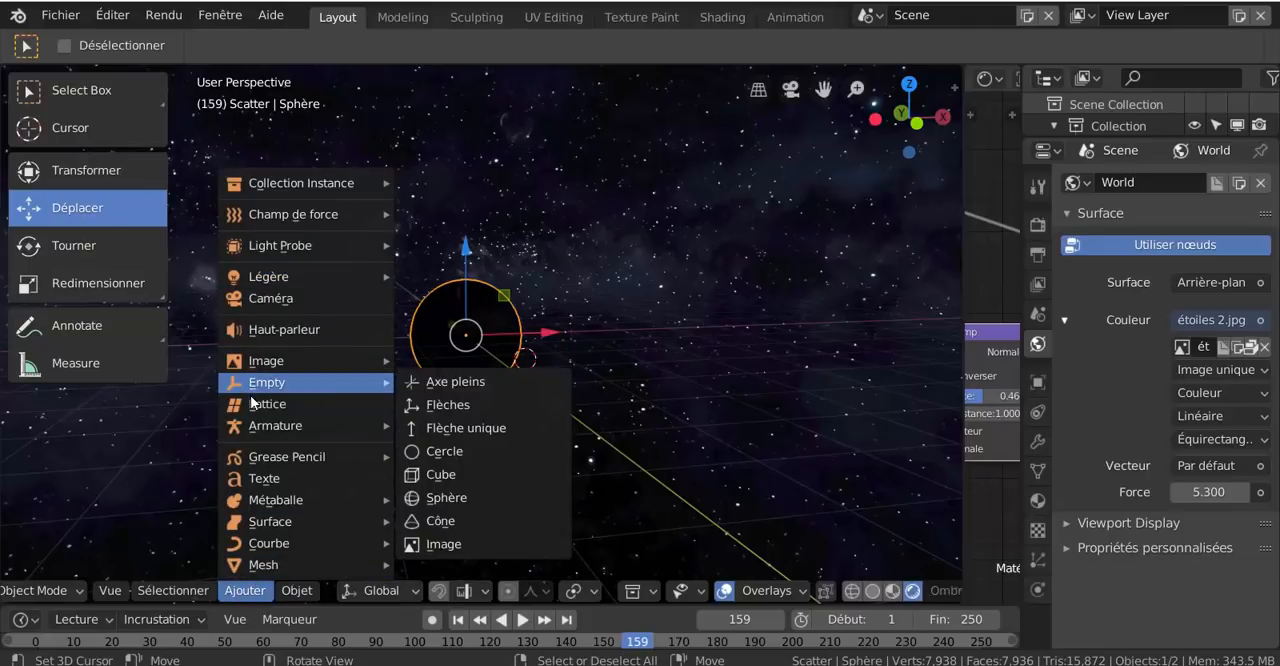
mouse_move(252, 284)
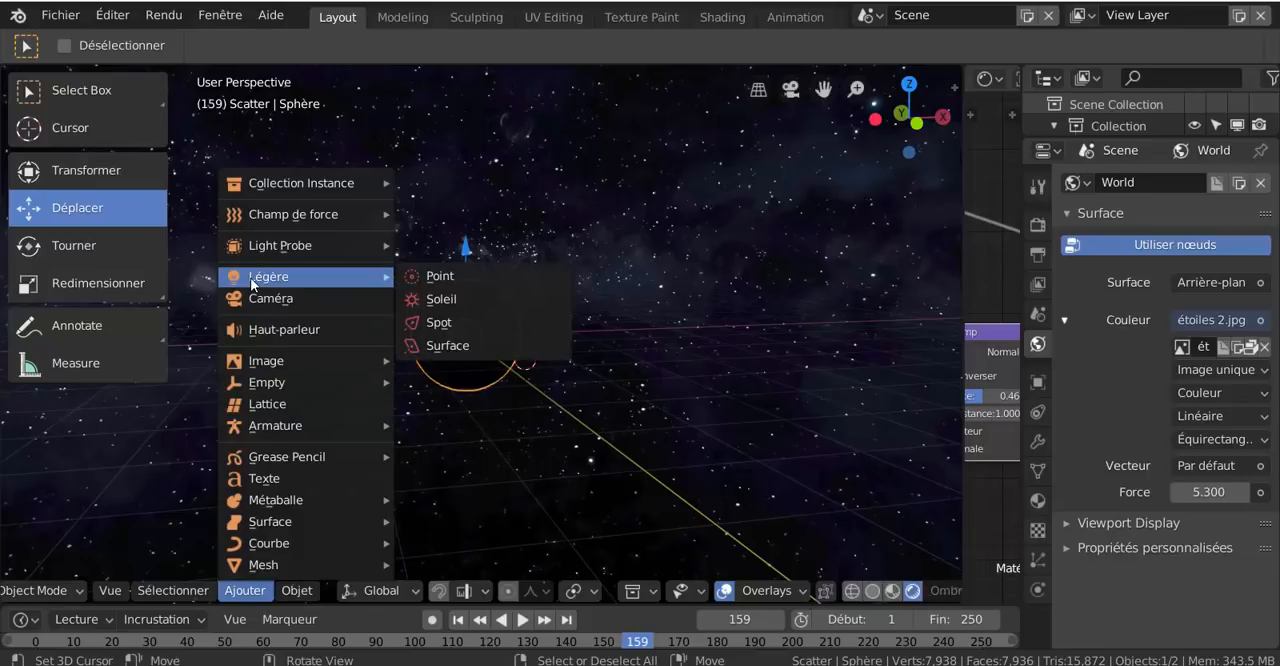
click(444, 302)
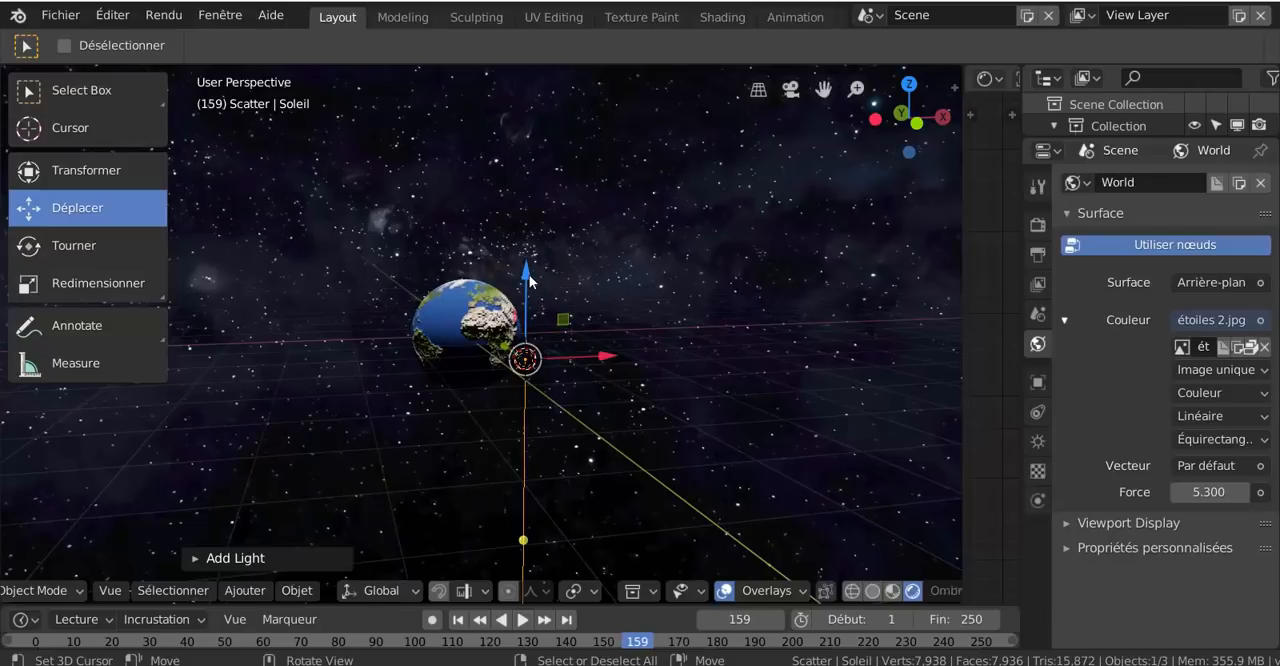
mouse_move(527, 278)
mouse_down()
mouse_move(530, 205)
mouse_move(528, 262)
mouse_up()
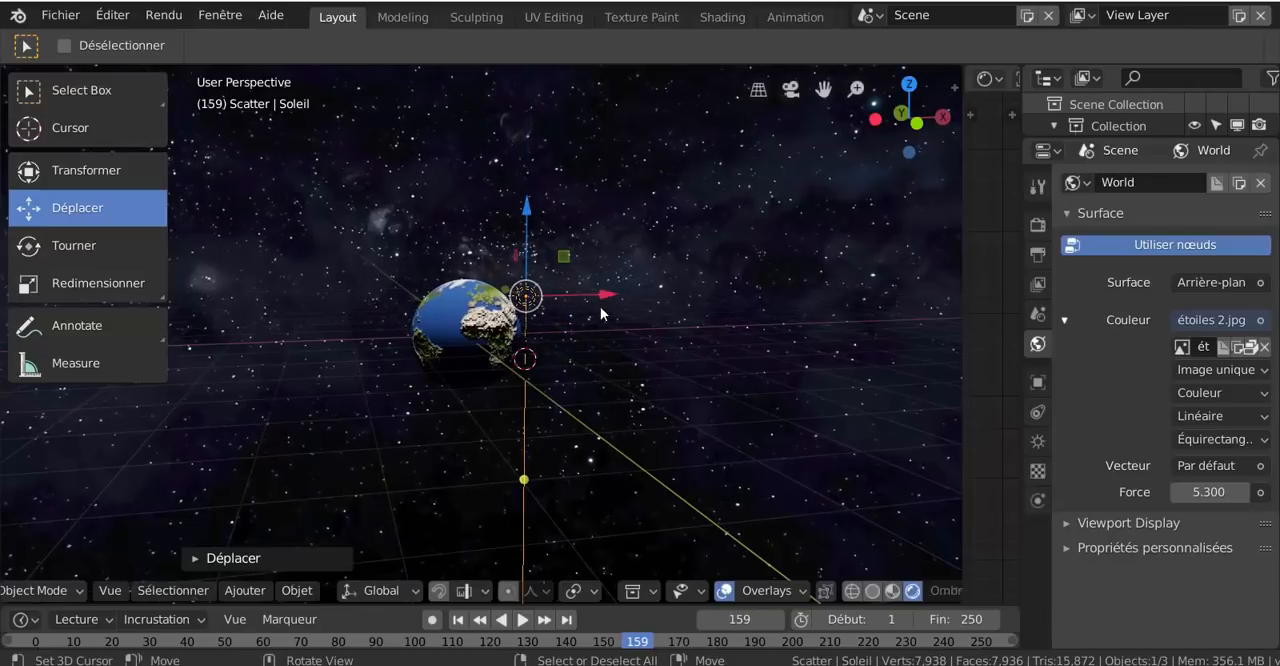
drag(601, 313, 707, 405)
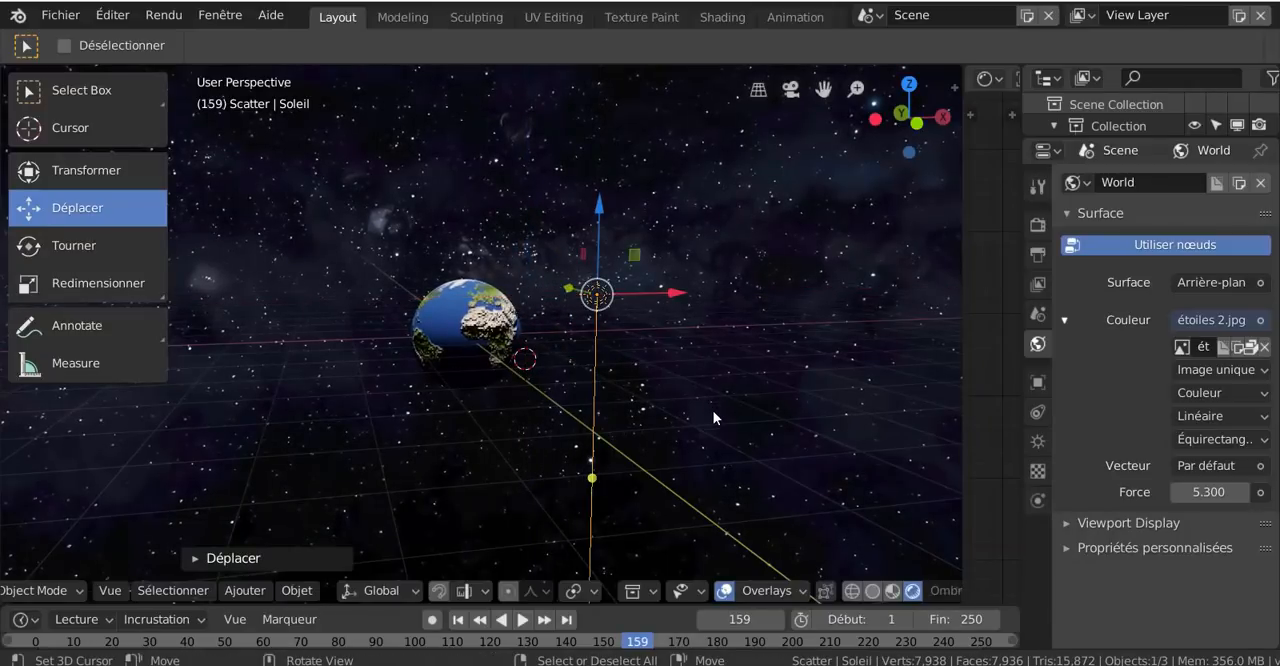
- From the front view, rotate the sun about 62° so it shines toward the globe, and raise it slightly
key(KP_1)
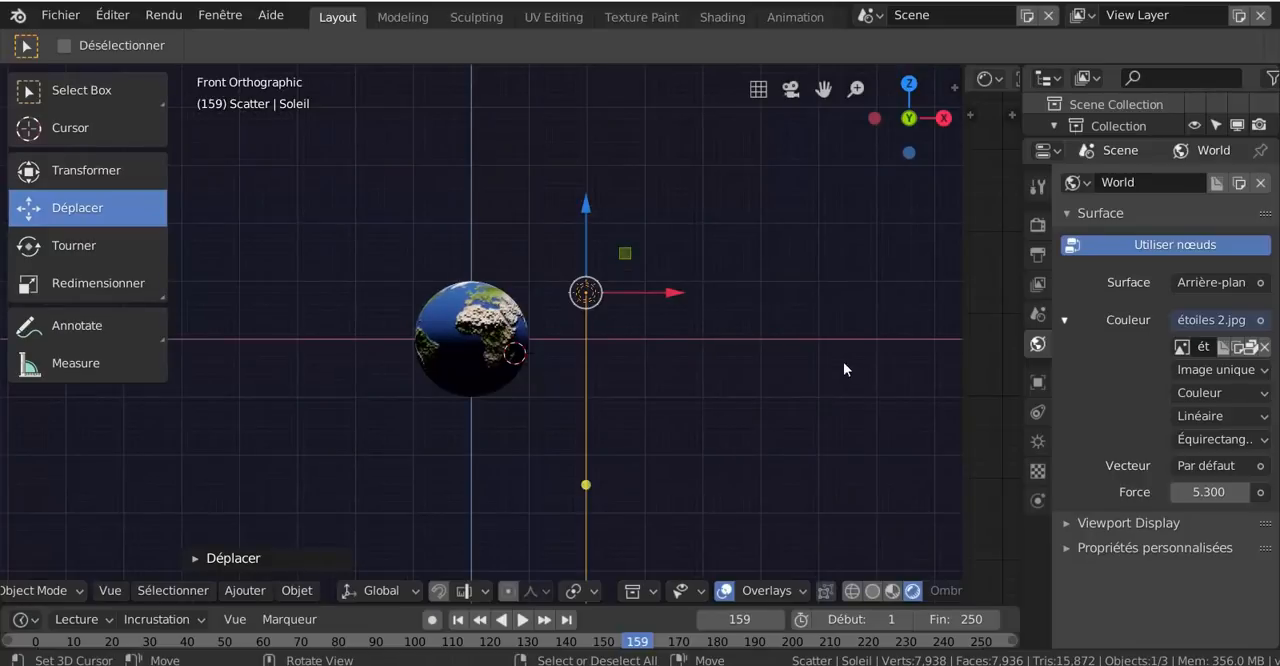
key(r)
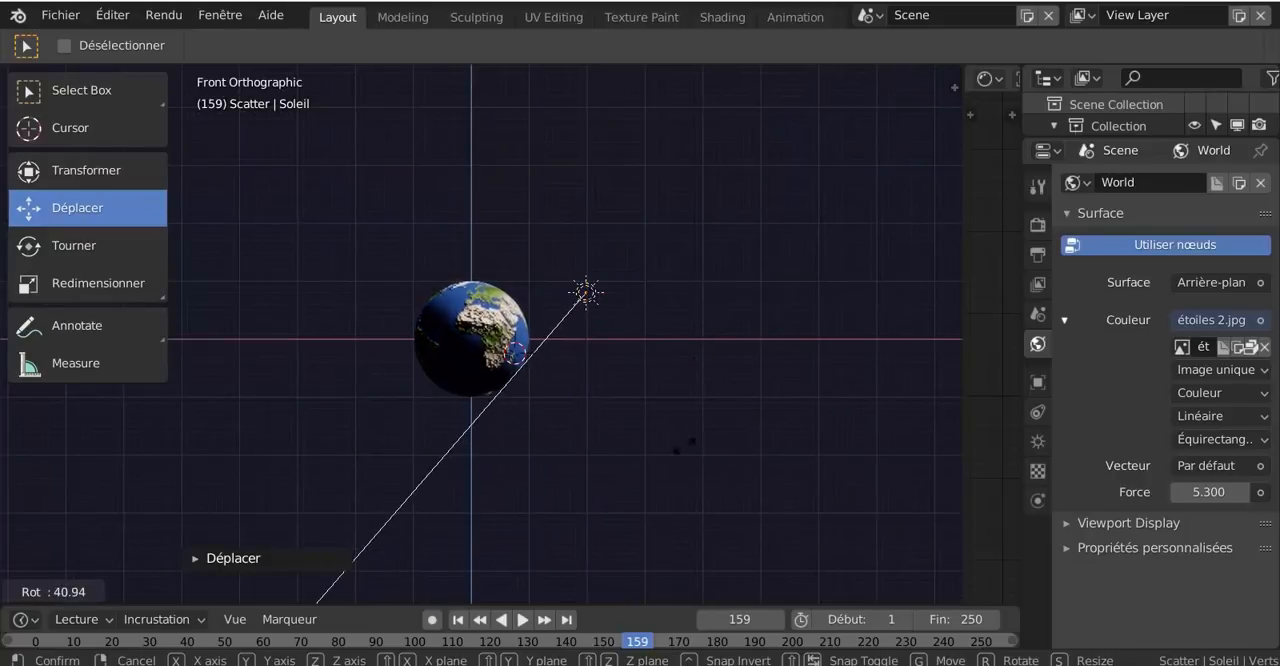
click(611, 419)
scroll(611, 419, up, 2)
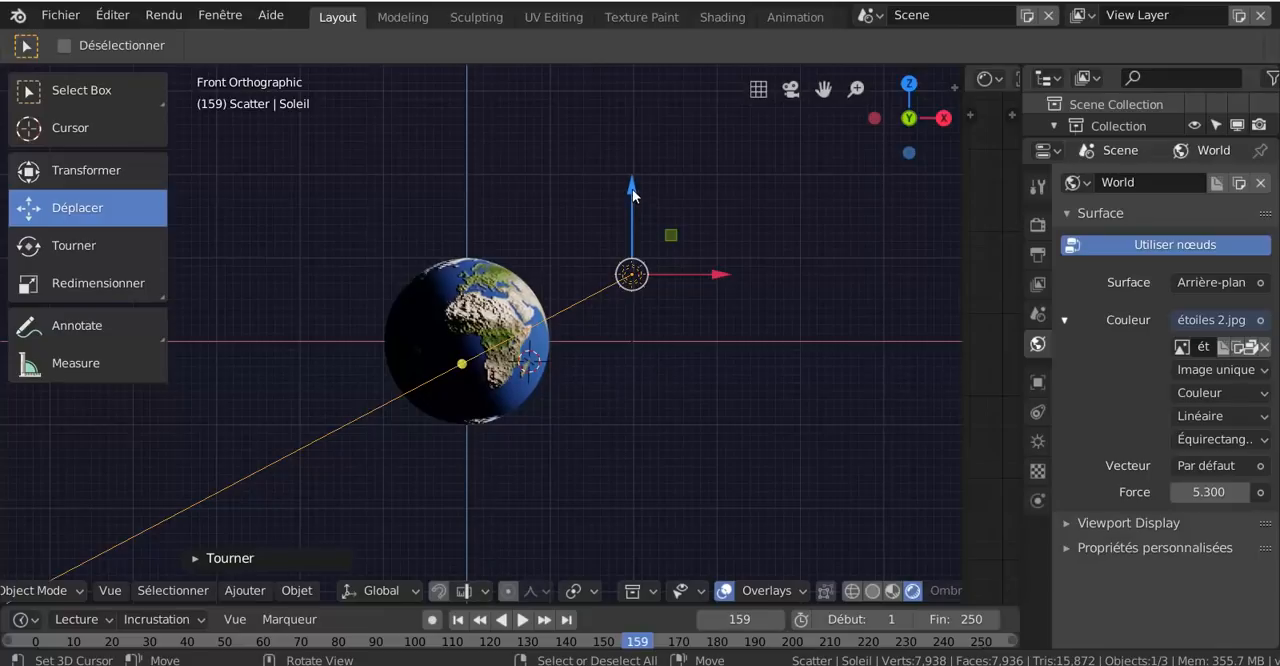
drag(632, 189, 632, 180)
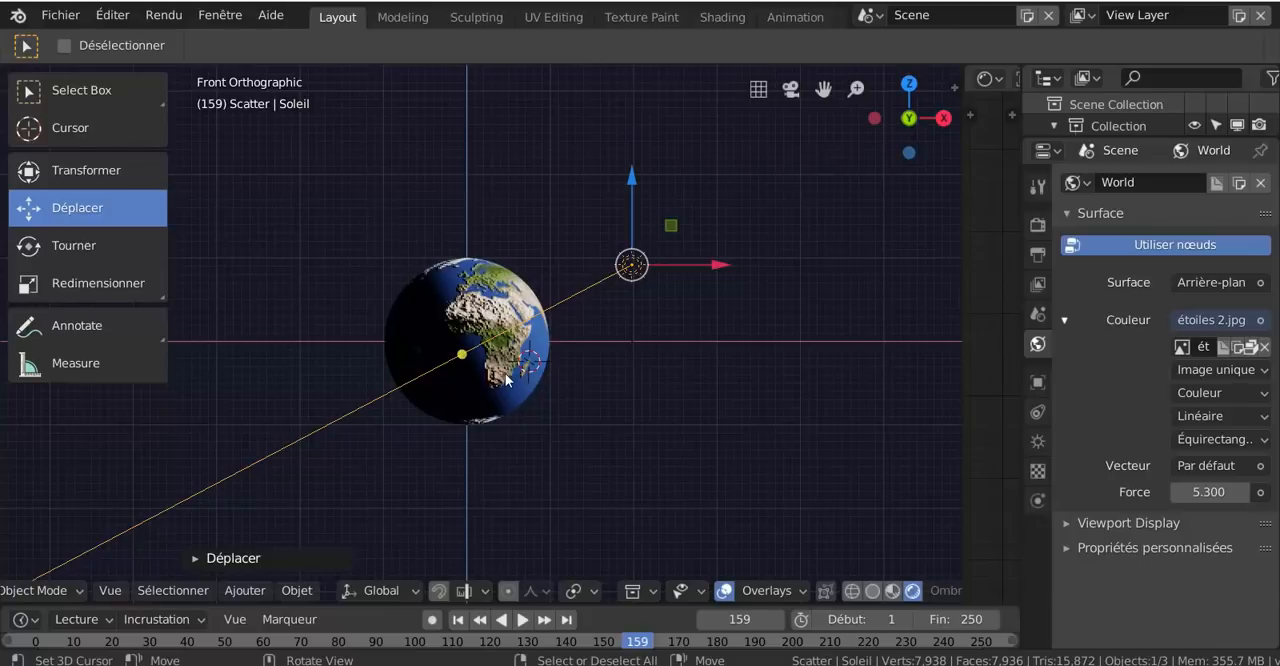
- Set the transform orientation to Normale and tilt the globe slightly in the front view
scroll(507, 378, up, 1)
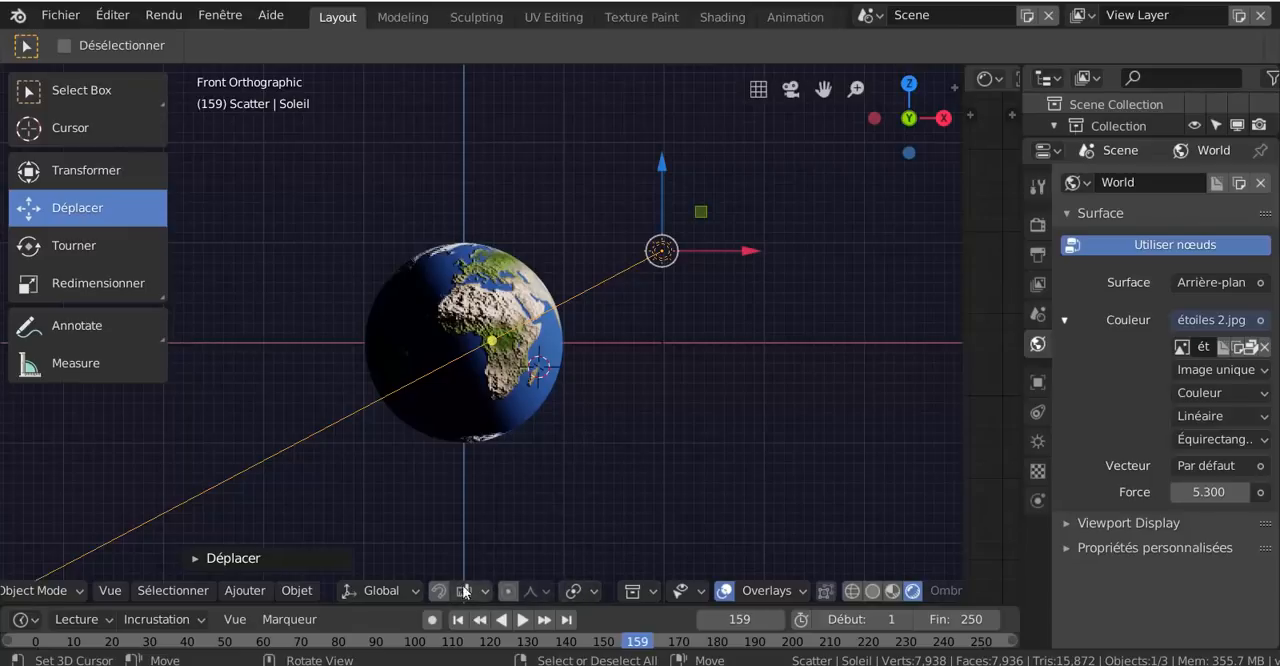
click(390, 591)
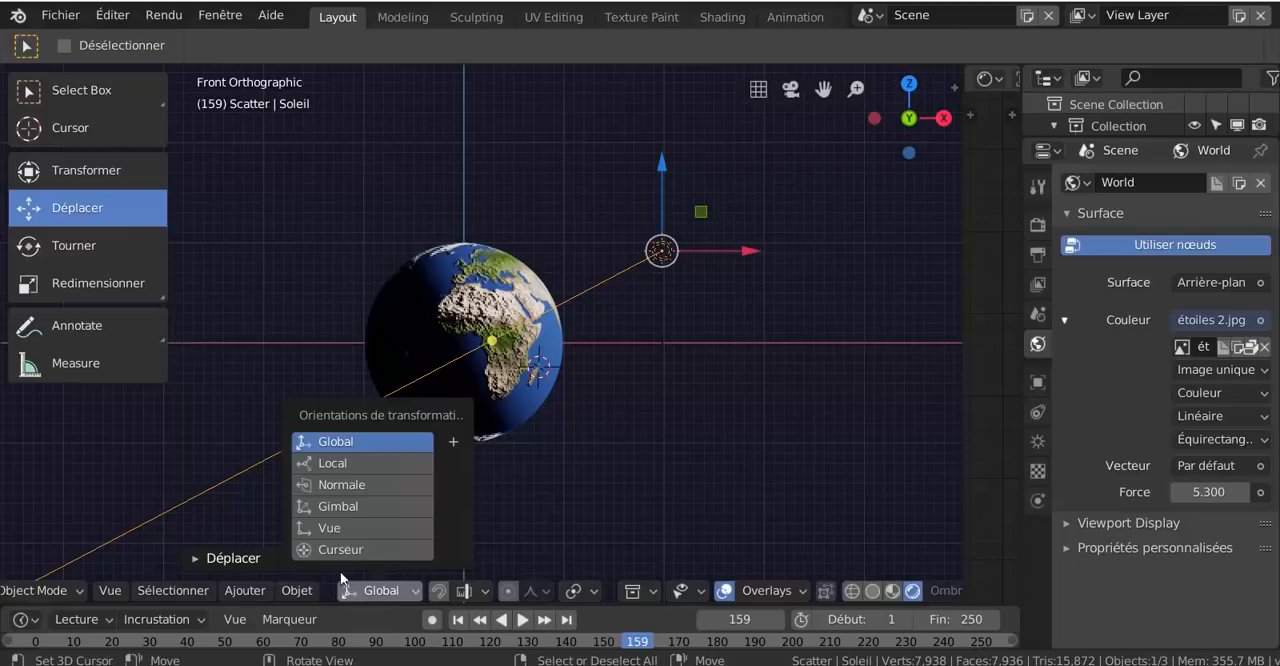
click(349, 486)
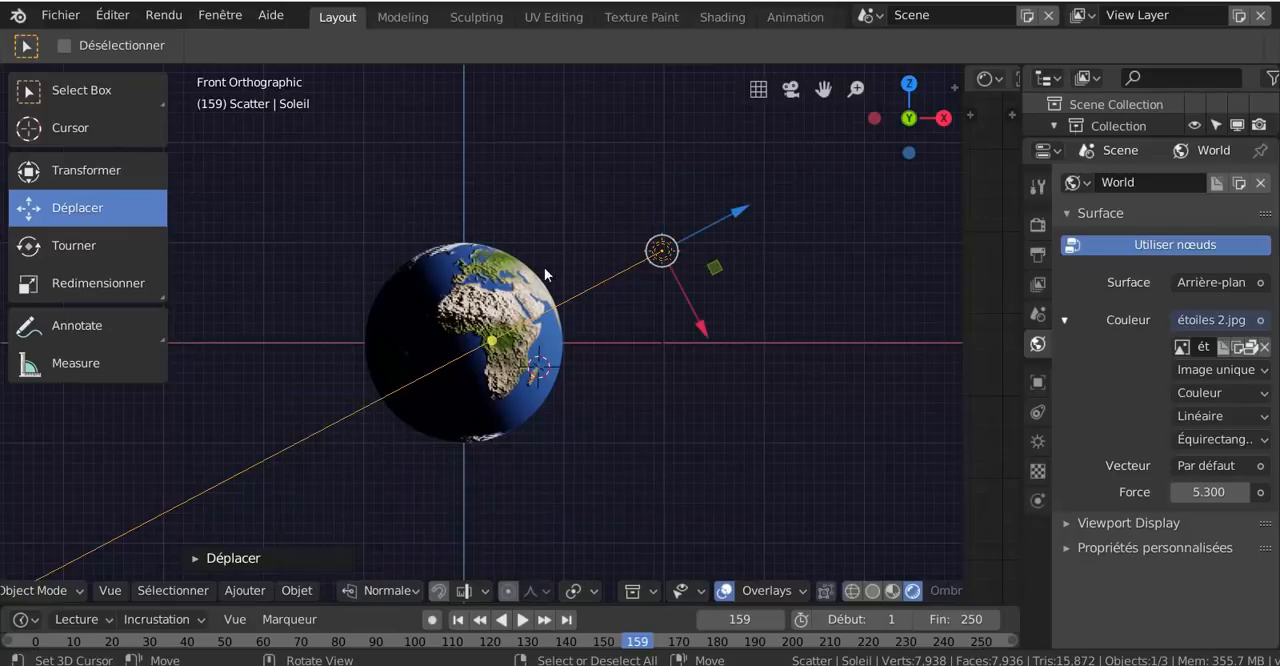
click(404, 365)
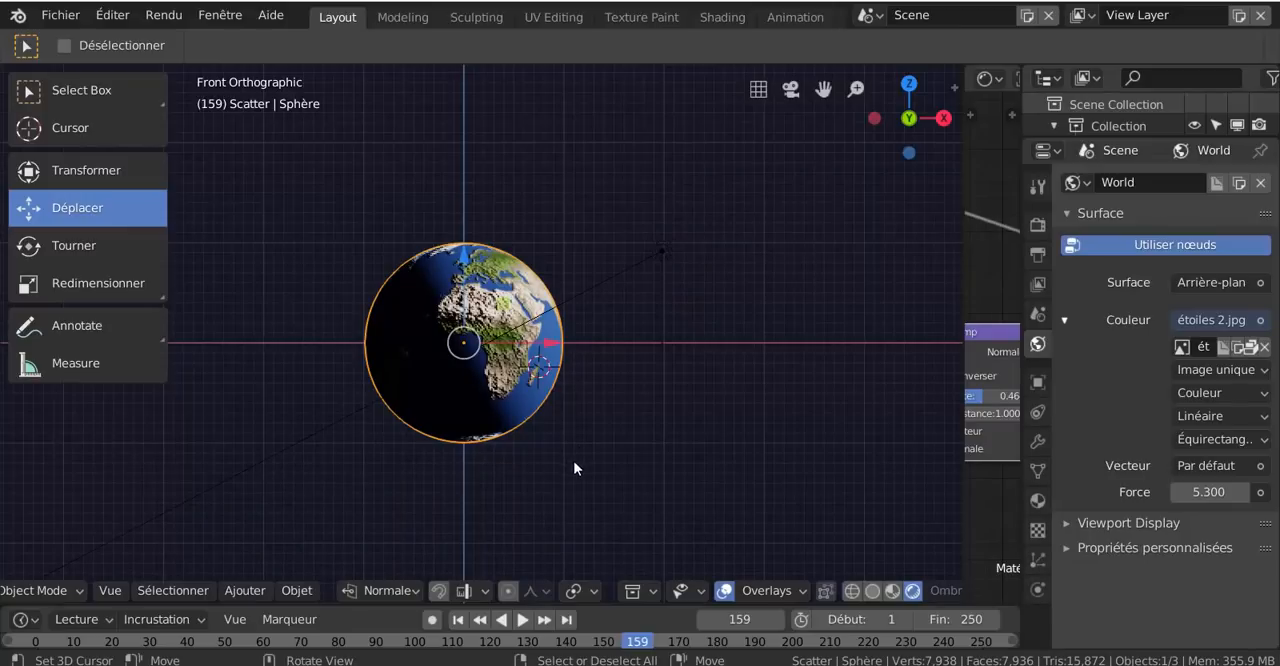
key(r)
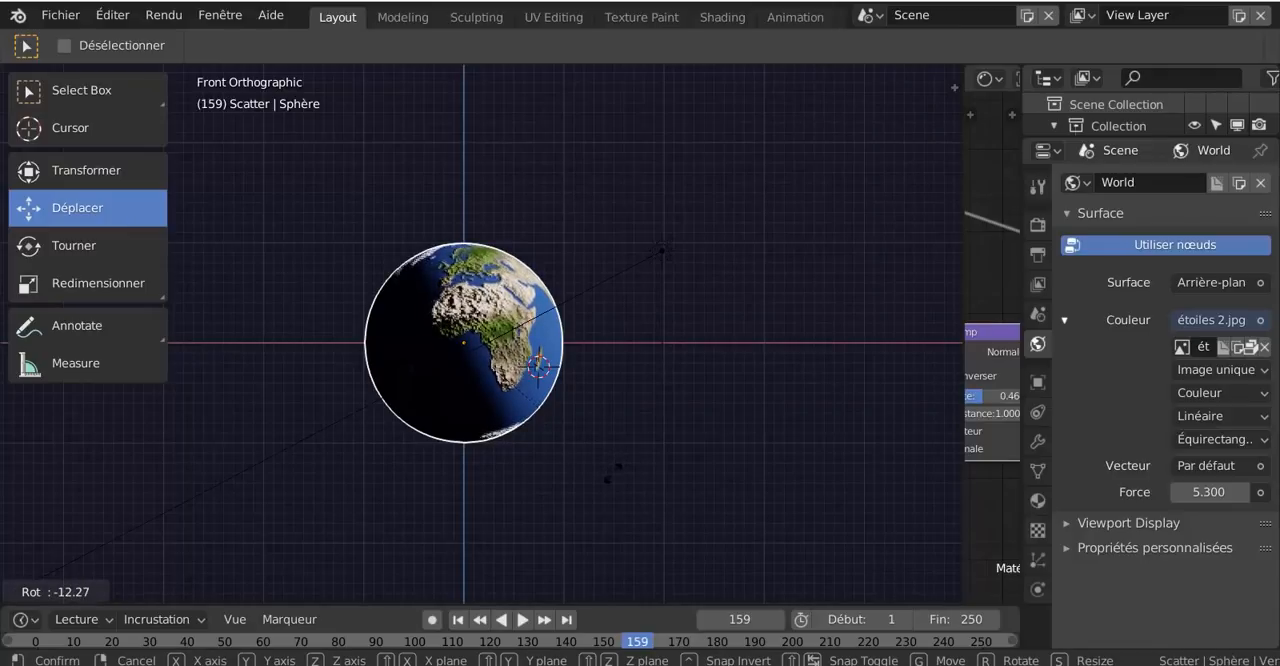
click(602, 487)
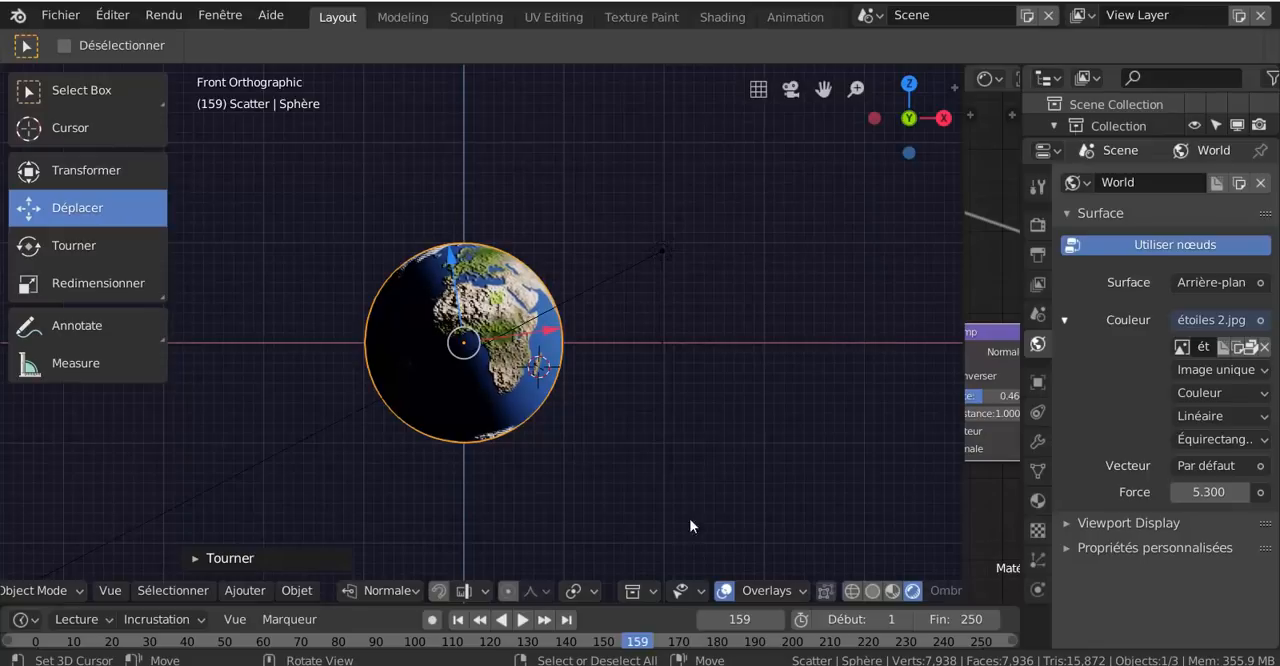
- Enlarge the timeline and record a starting keyframe for the globe at frame 0 with automatic keying enabled
click(638, 599)
drag(670, 606, 686, 459)
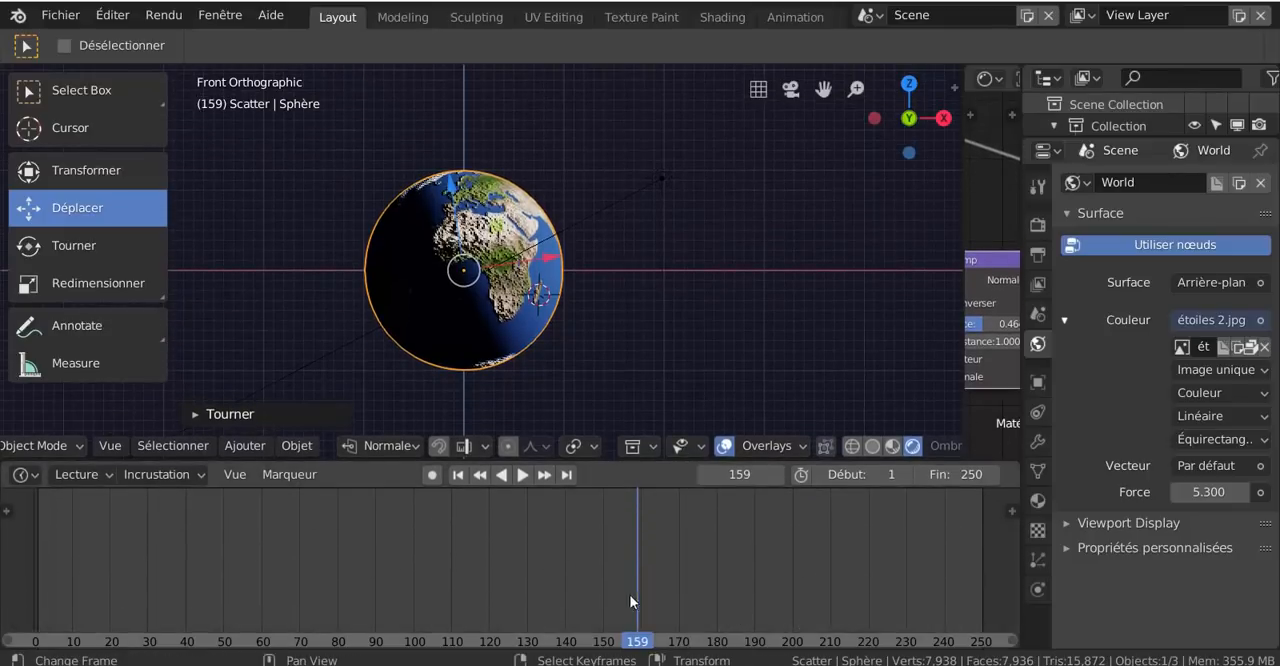
drag(520, 586, 25, 571)
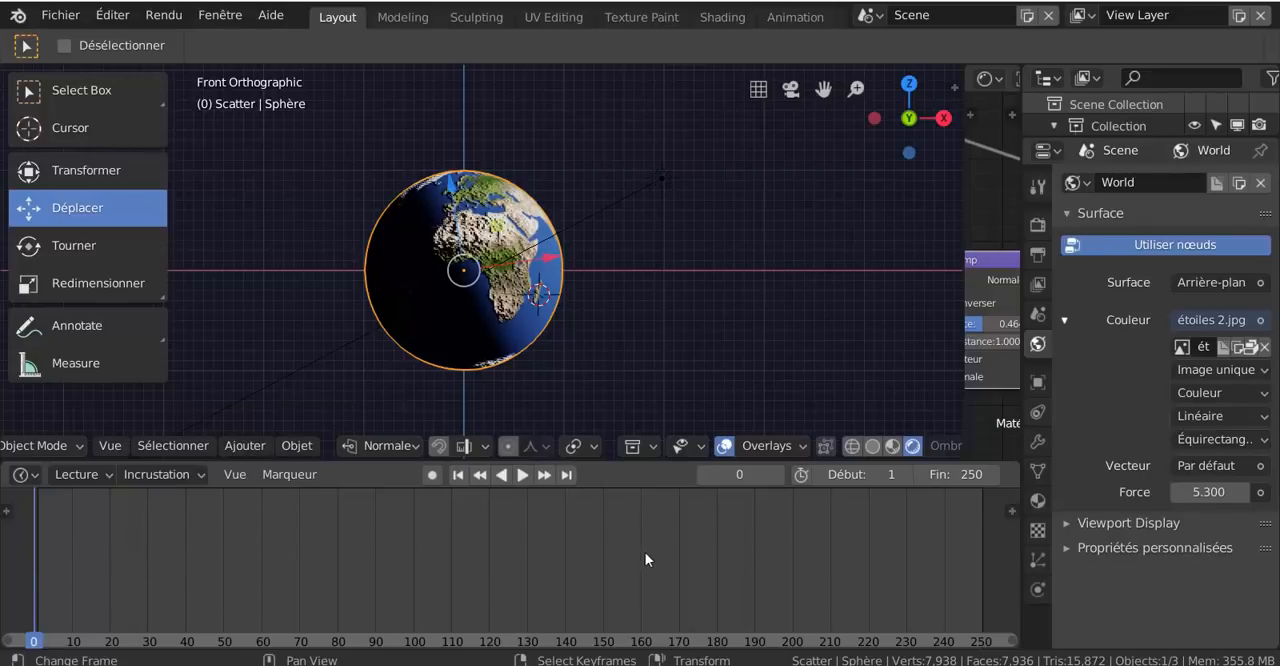
click(433, 476)
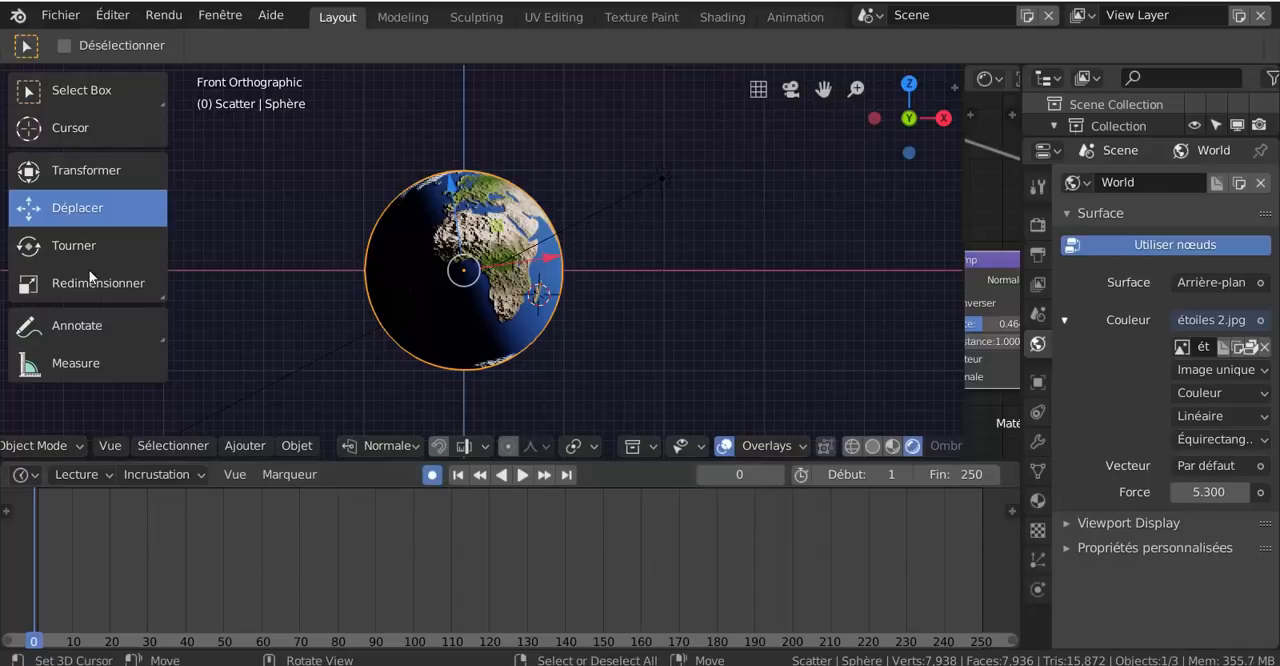
click(453, 187)
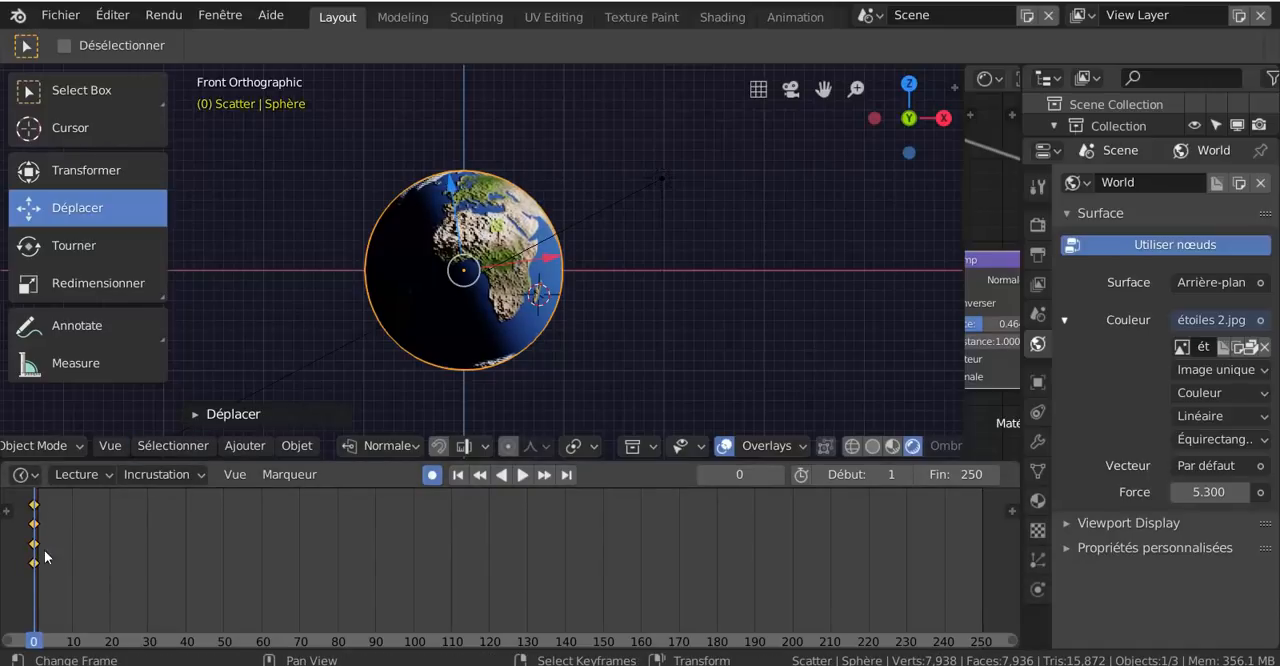
- Record an end keyframe at frame 250 by rotating the globe about 359° around the global Z axis
click(75, 587)
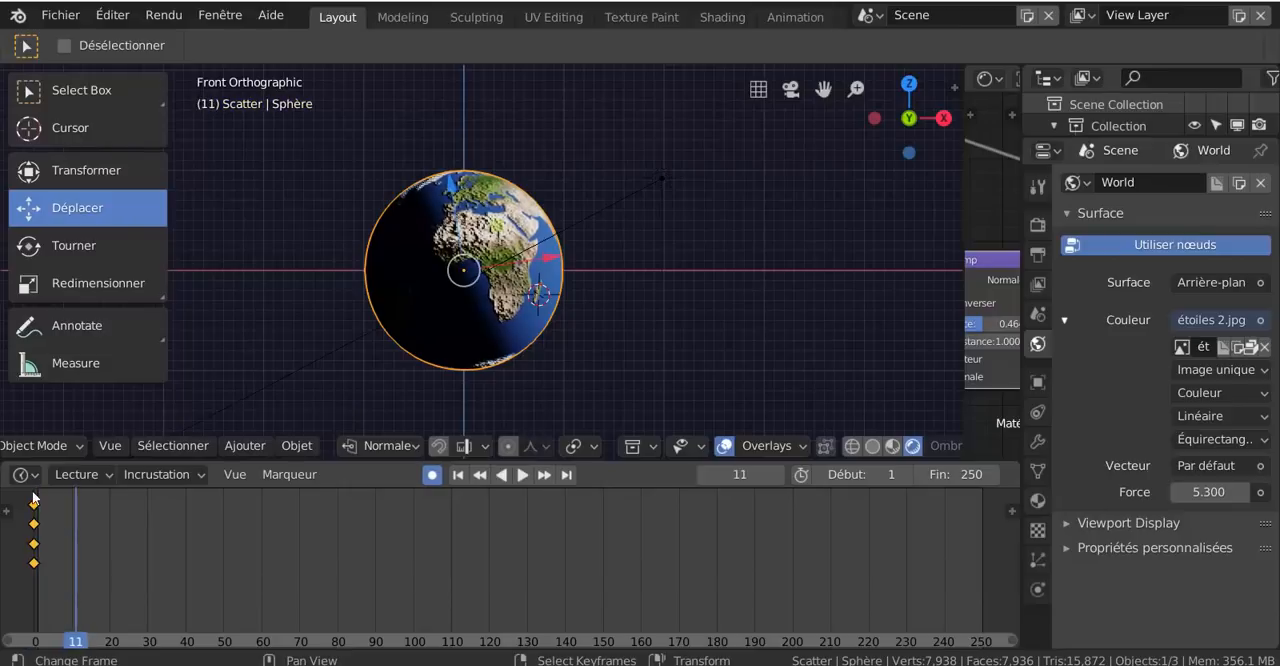
key(space)
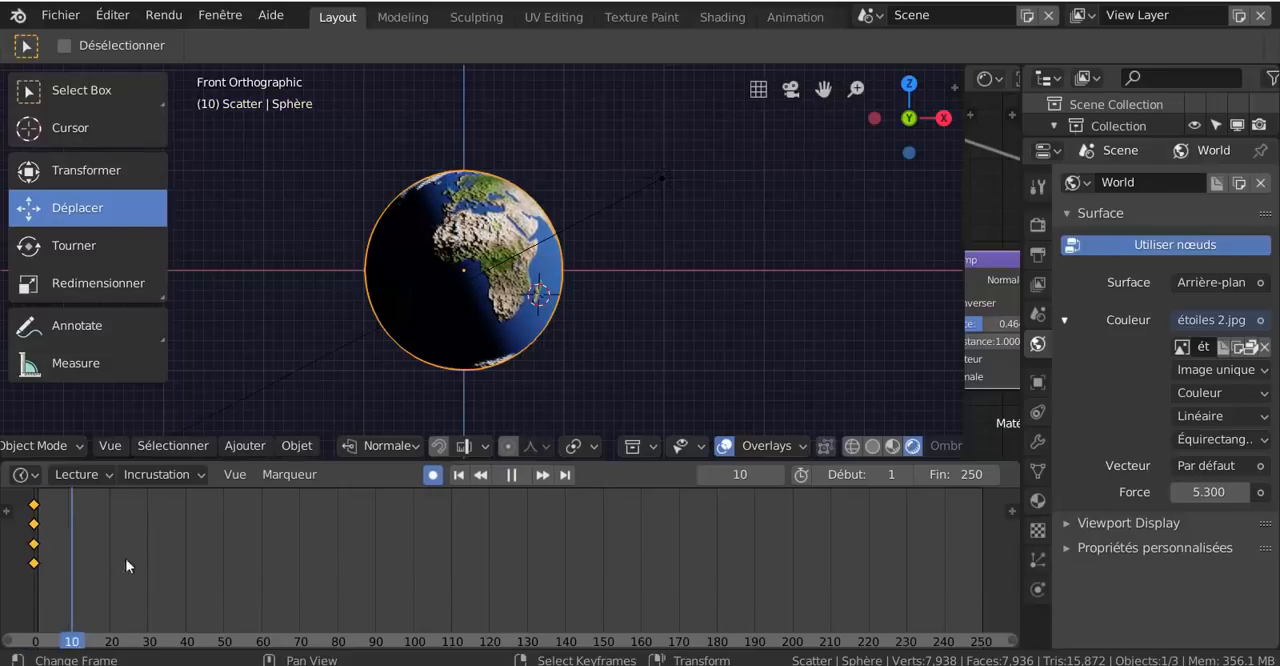
drag(924, 596, 981, 588)
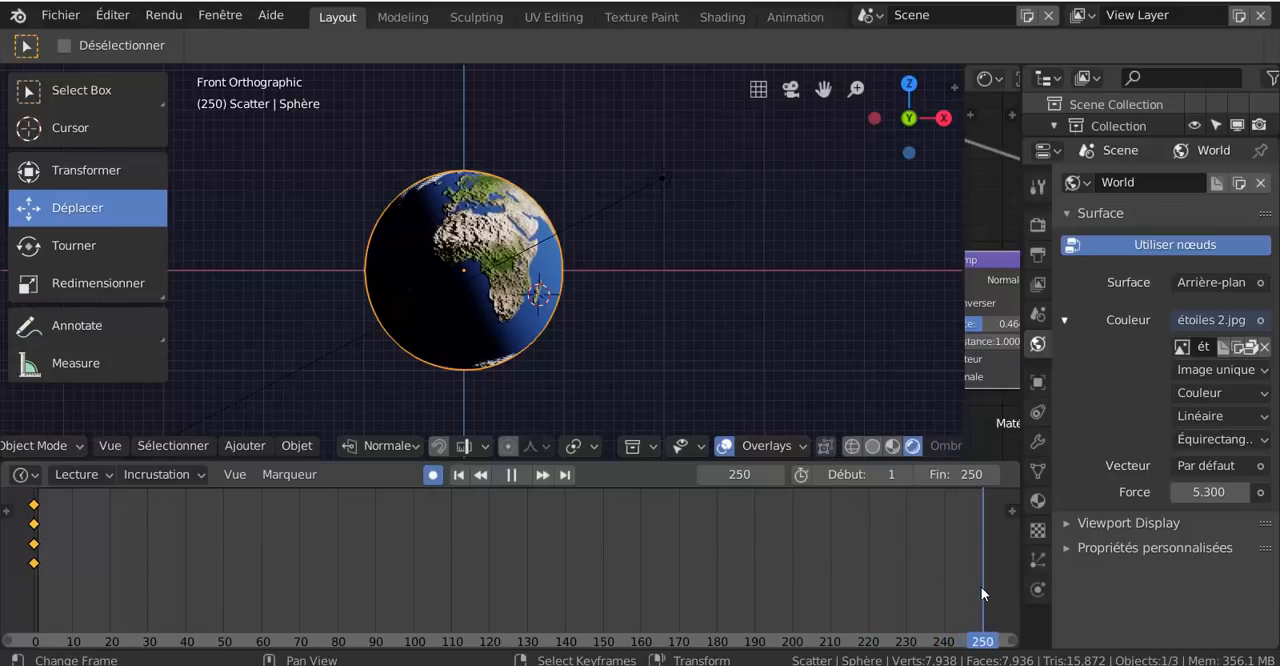
key(space)
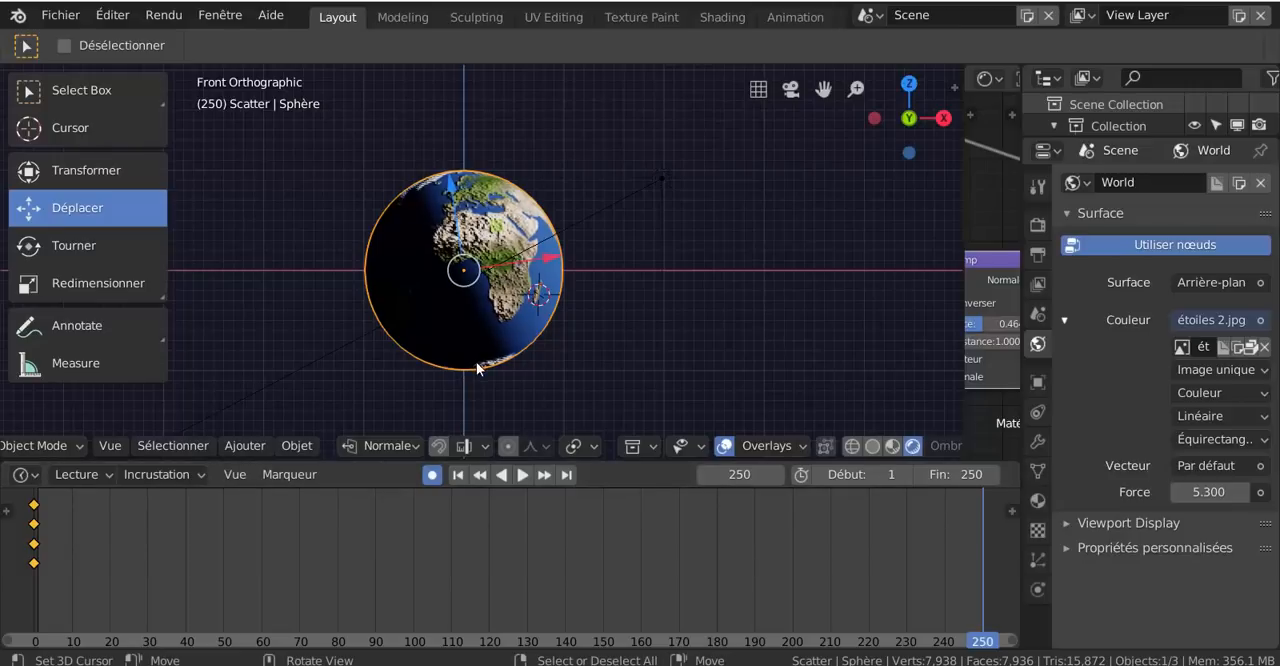
scroll(477, 368, down, 1)
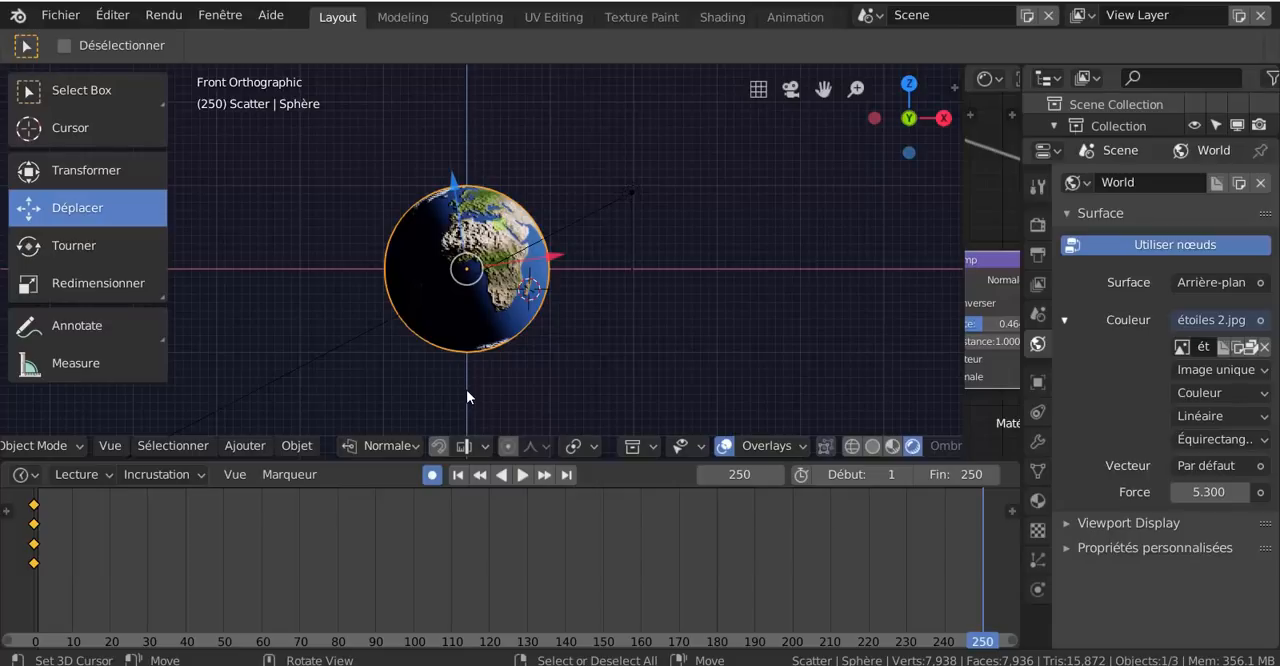
key(r)
key(z)
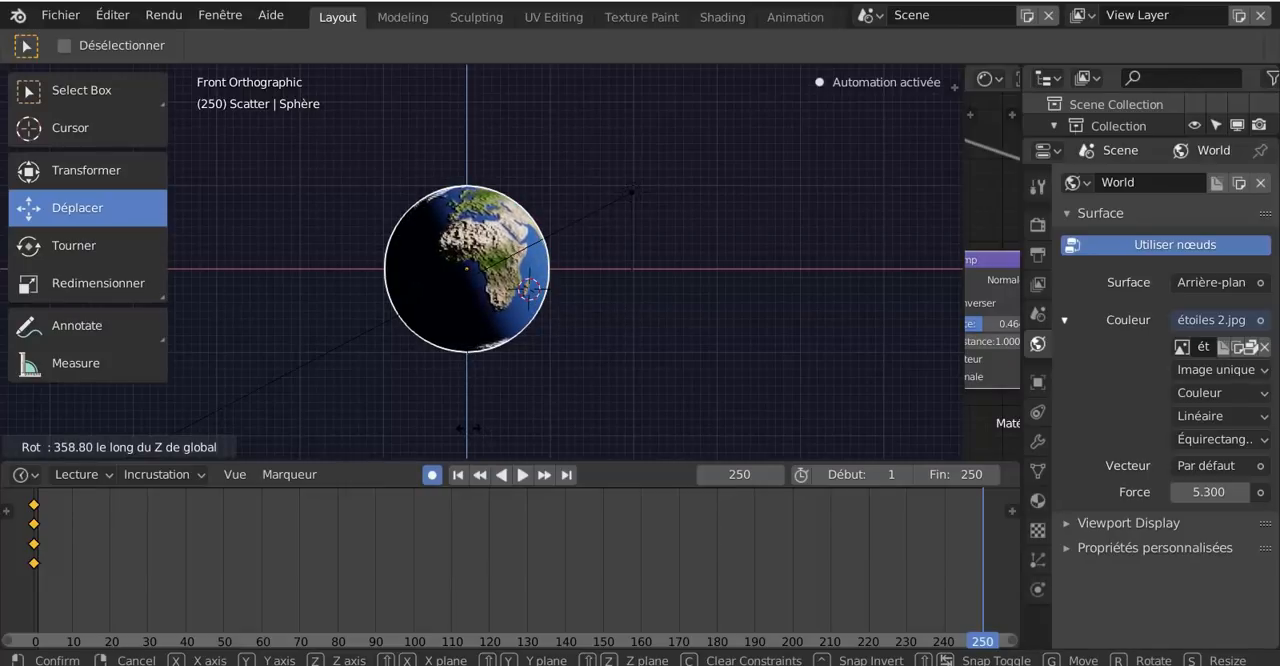
click(466, 429)
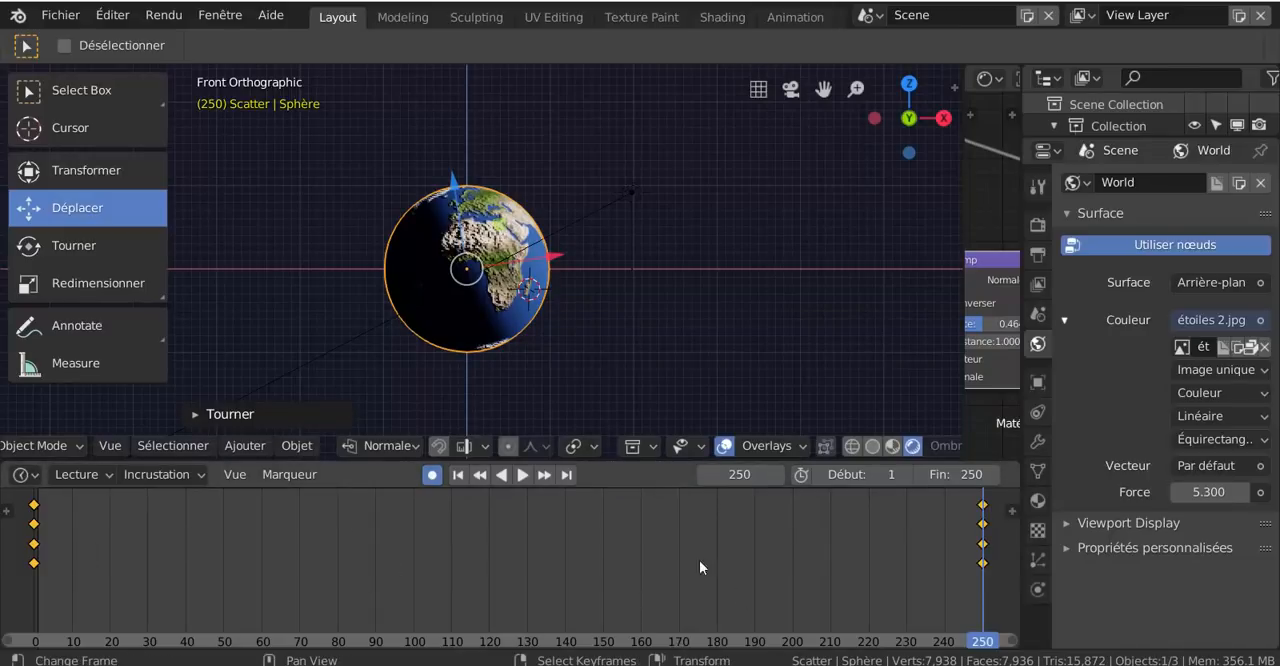
- Play the rotation animation, set the keyframes' interpolation to Linéaire for a constant speed, and stop the playback
click(524, 477)
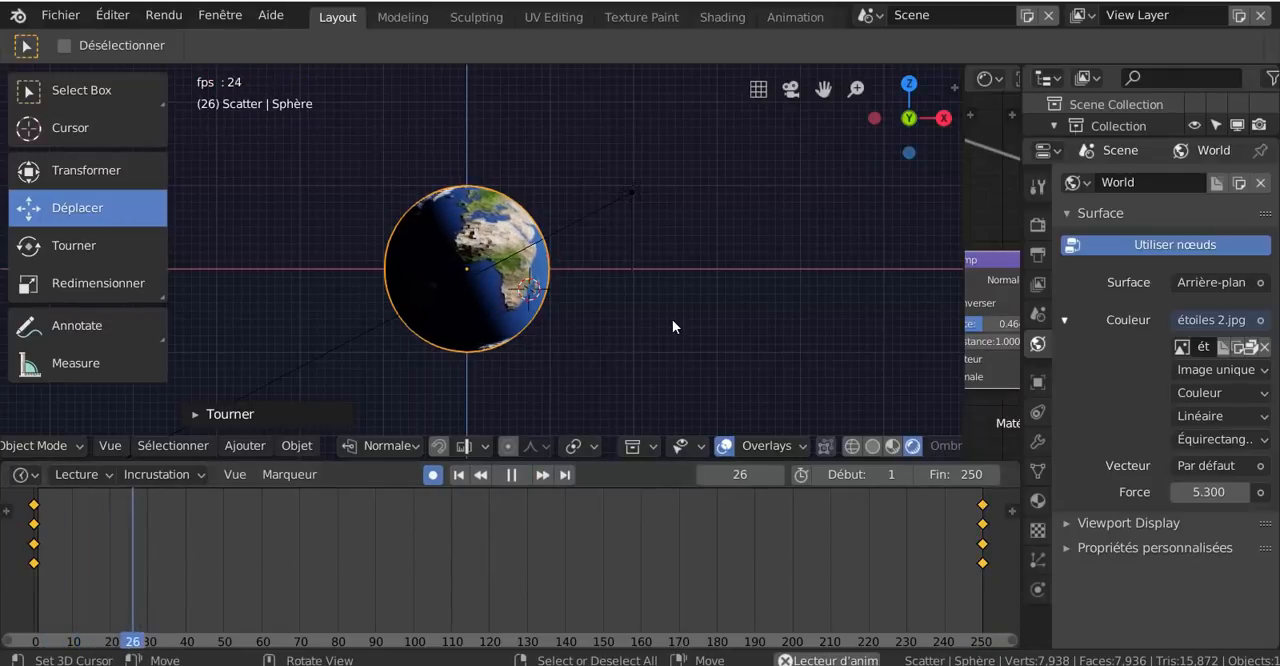
scroll(666, 319, up, 3)
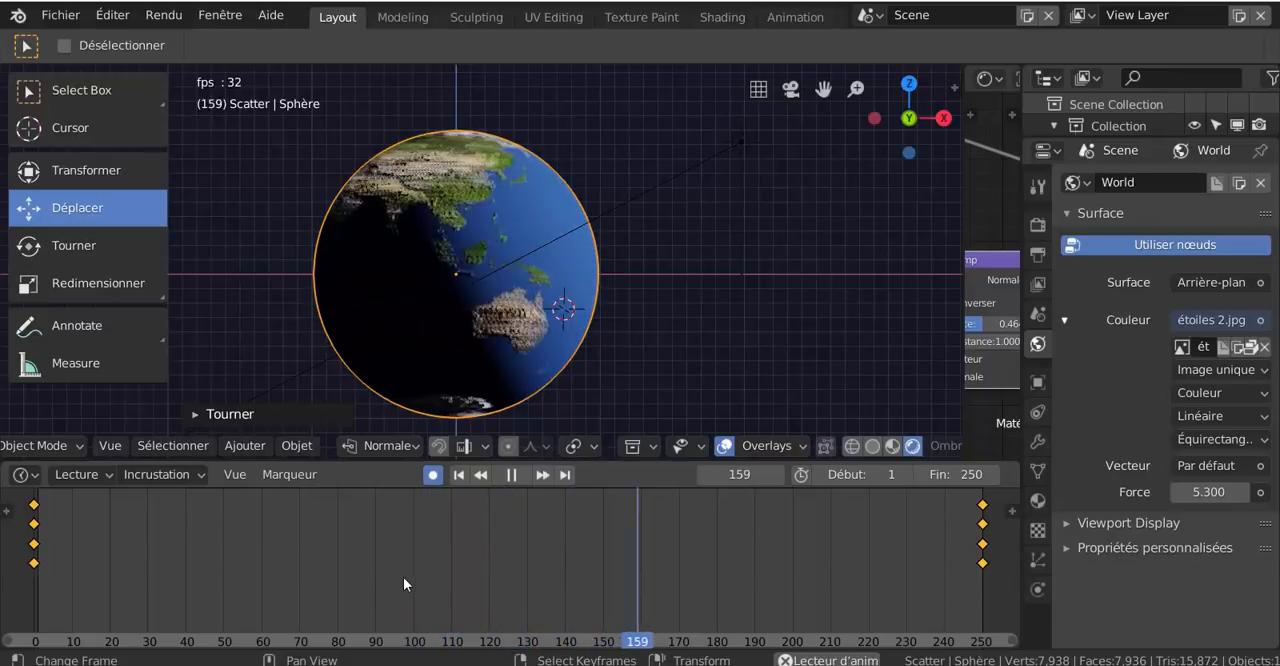
key(t)
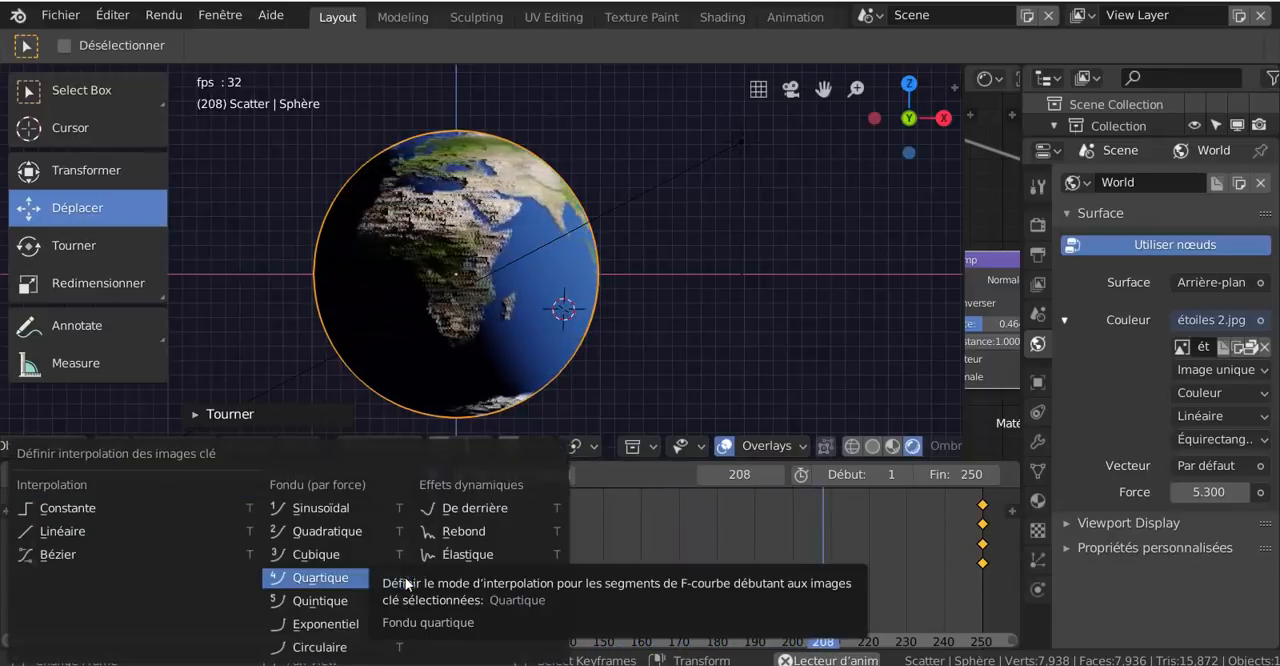
click(405, 577)
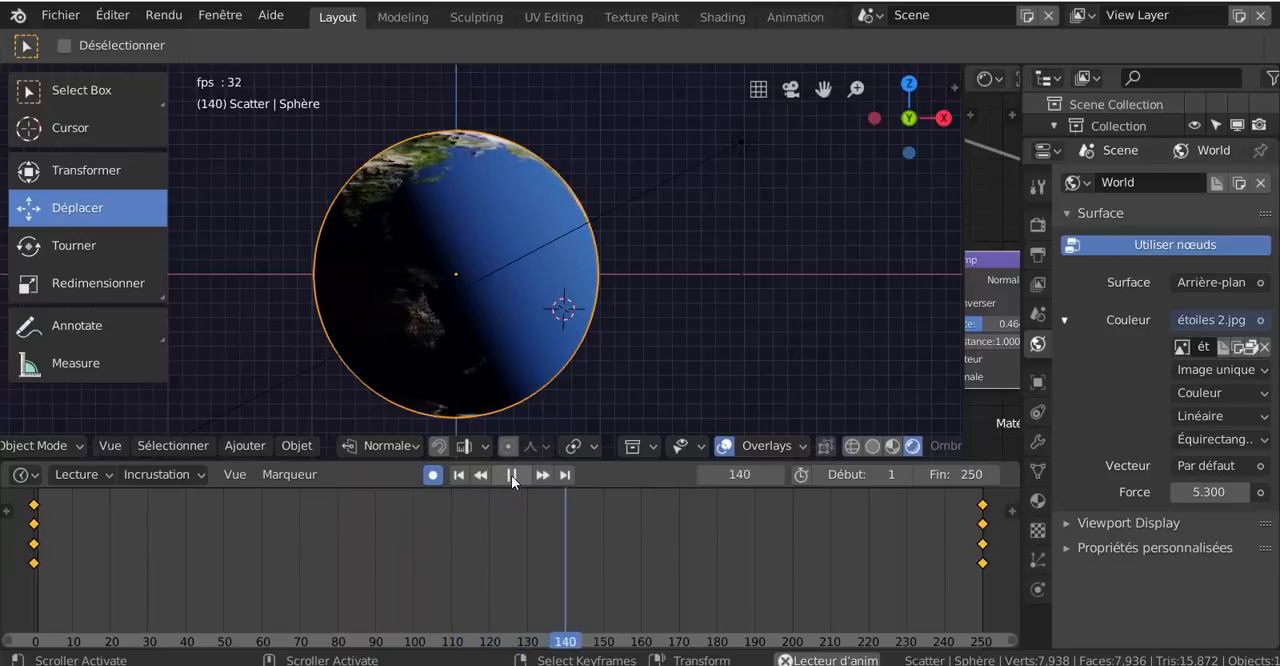
click(511, 475)
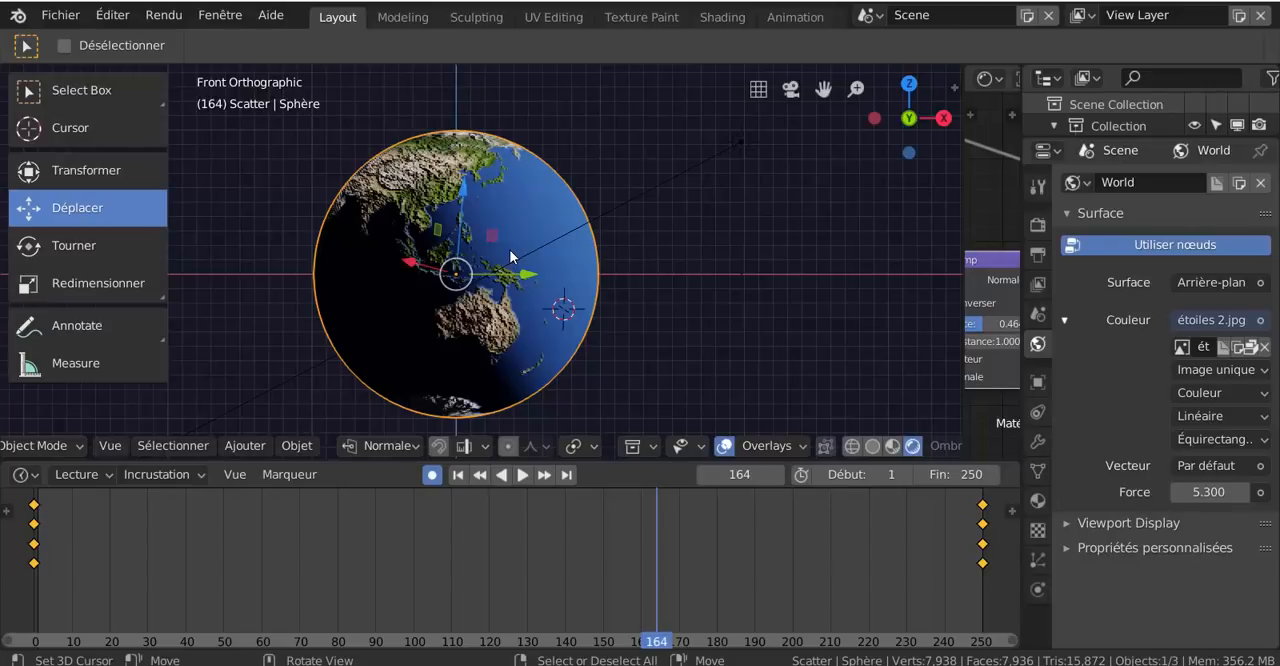
scroll(520, 210, up, 4)
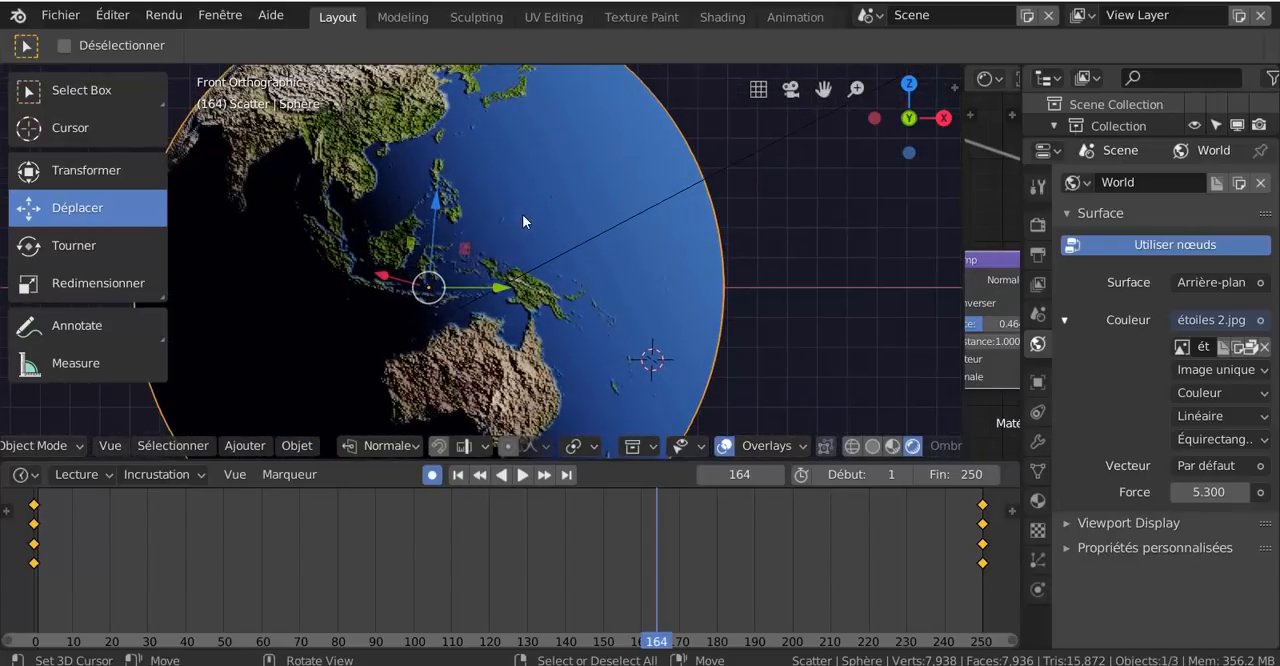
scroll(522, 214, down, 2)
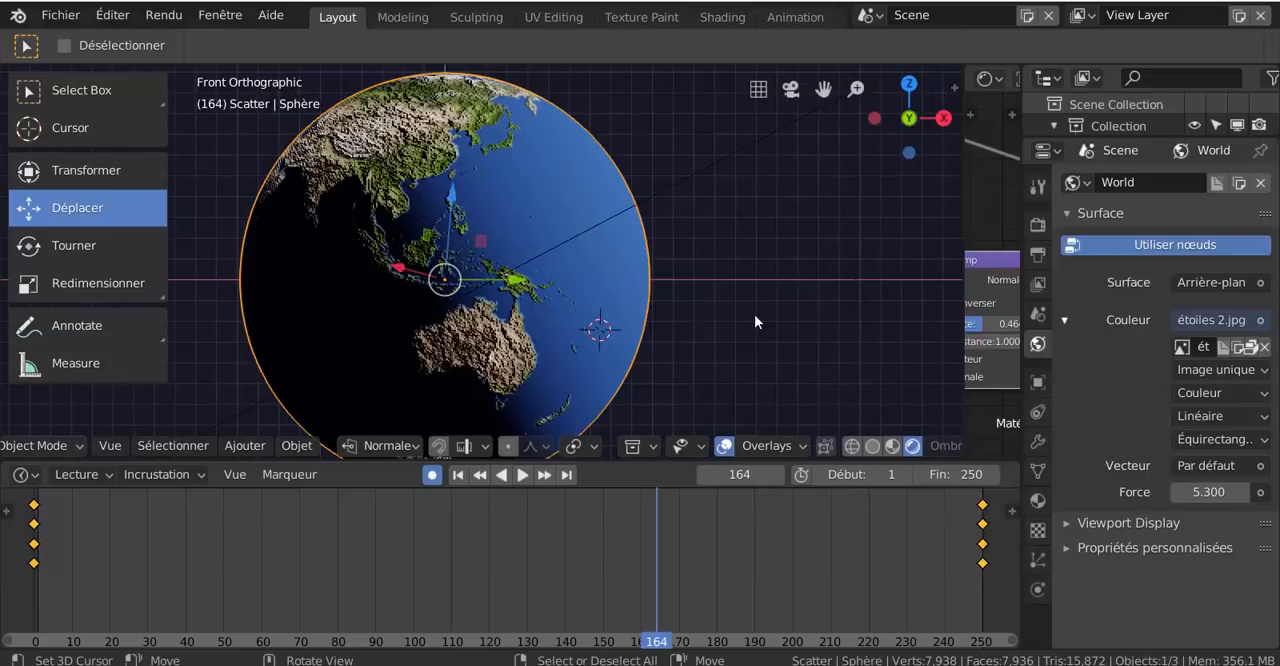
scroll(754, 314, down, 3)
middle_drag(755, 316, 753, 316)
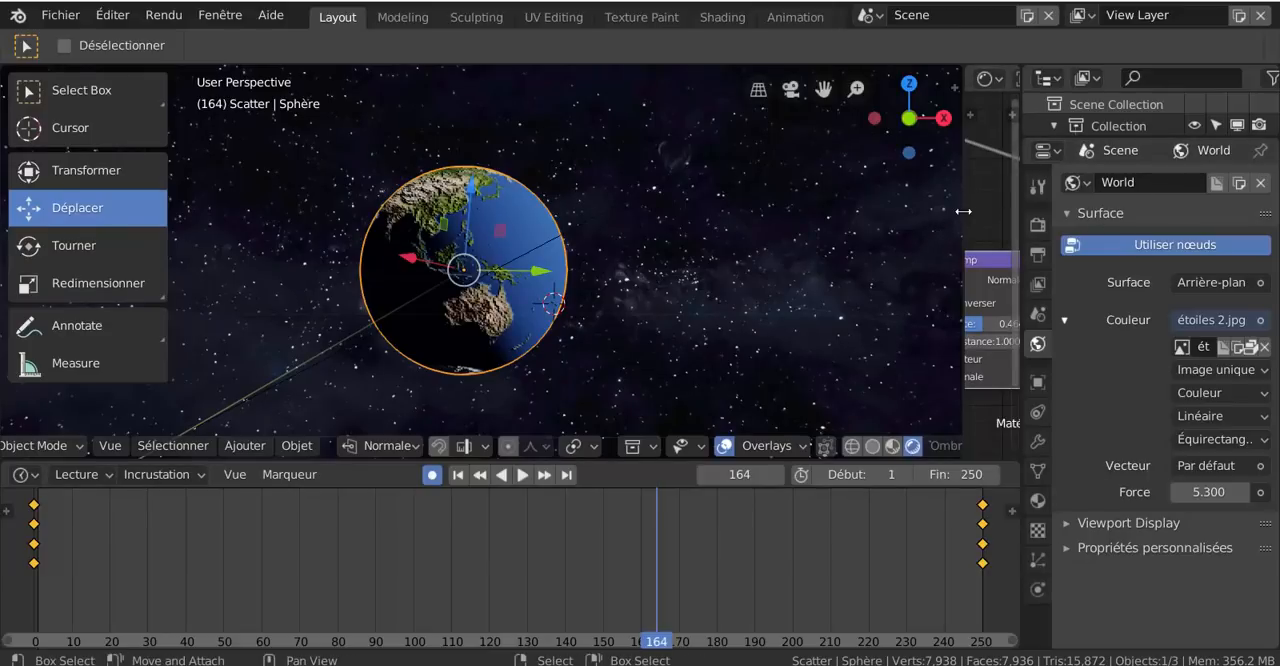
- Widen the properties editor beside a narrower 3D viewport and show the globe's material shading settings
drag(958, 222, 877, 226)
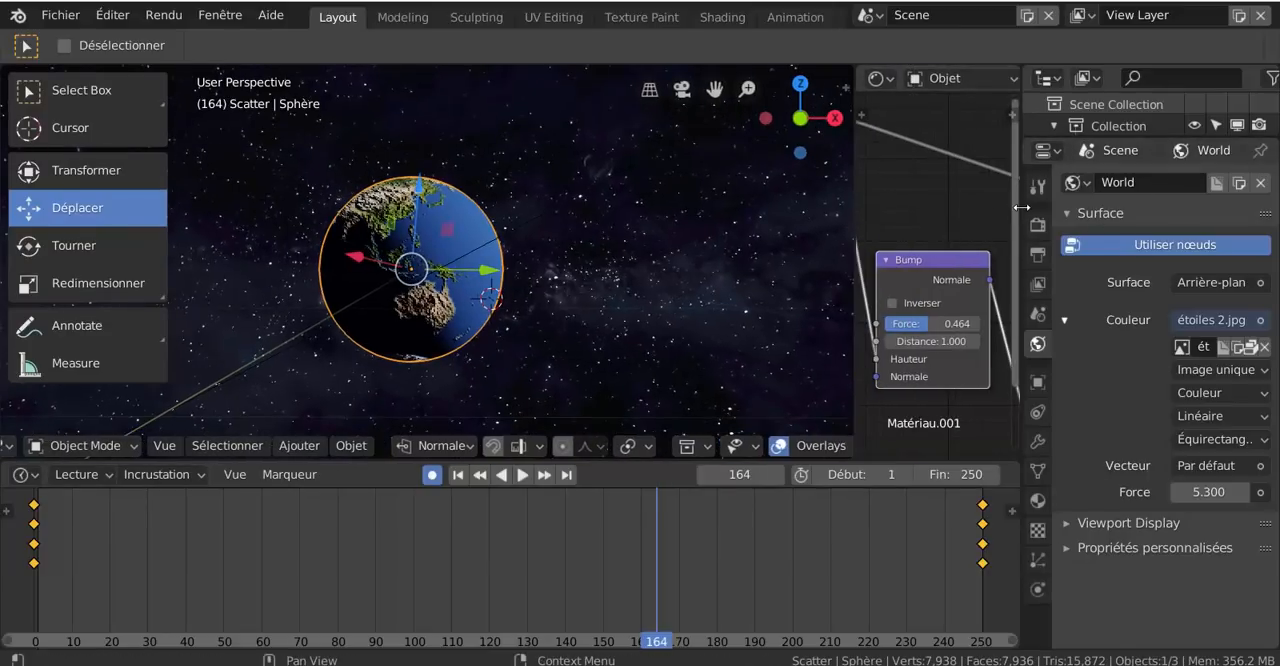
drag(1018, 205, 891, 212)
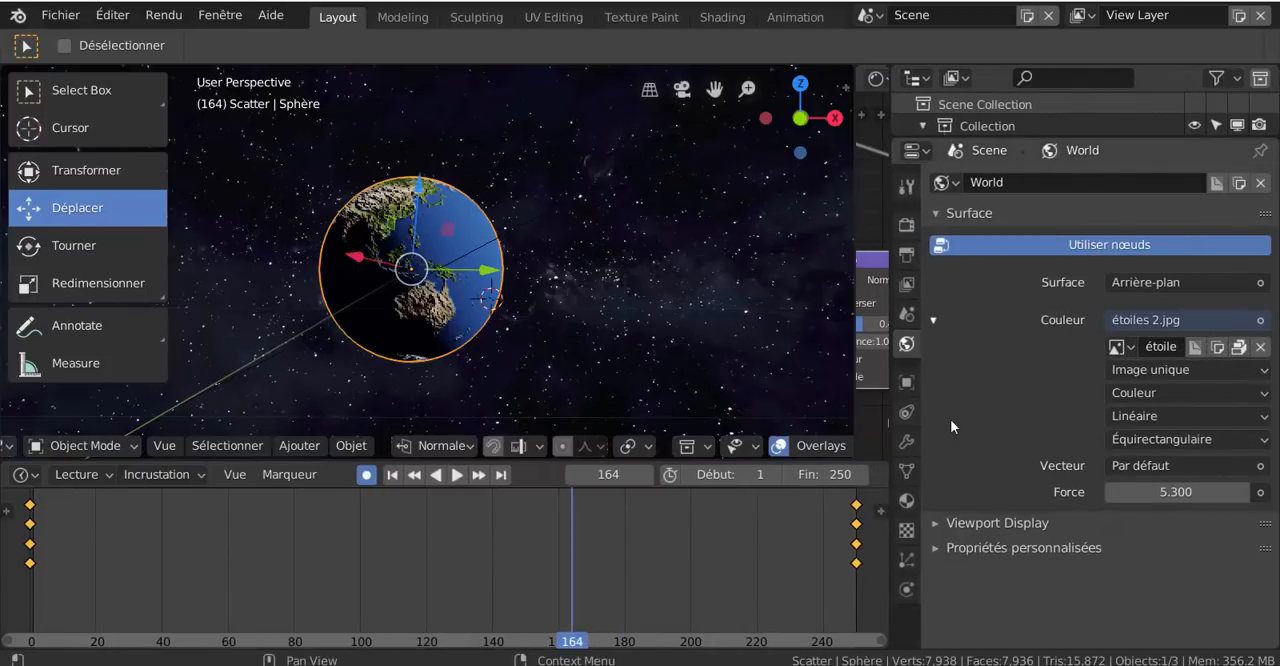
click(907, 500)
scroll(1058, 500, down, 4)
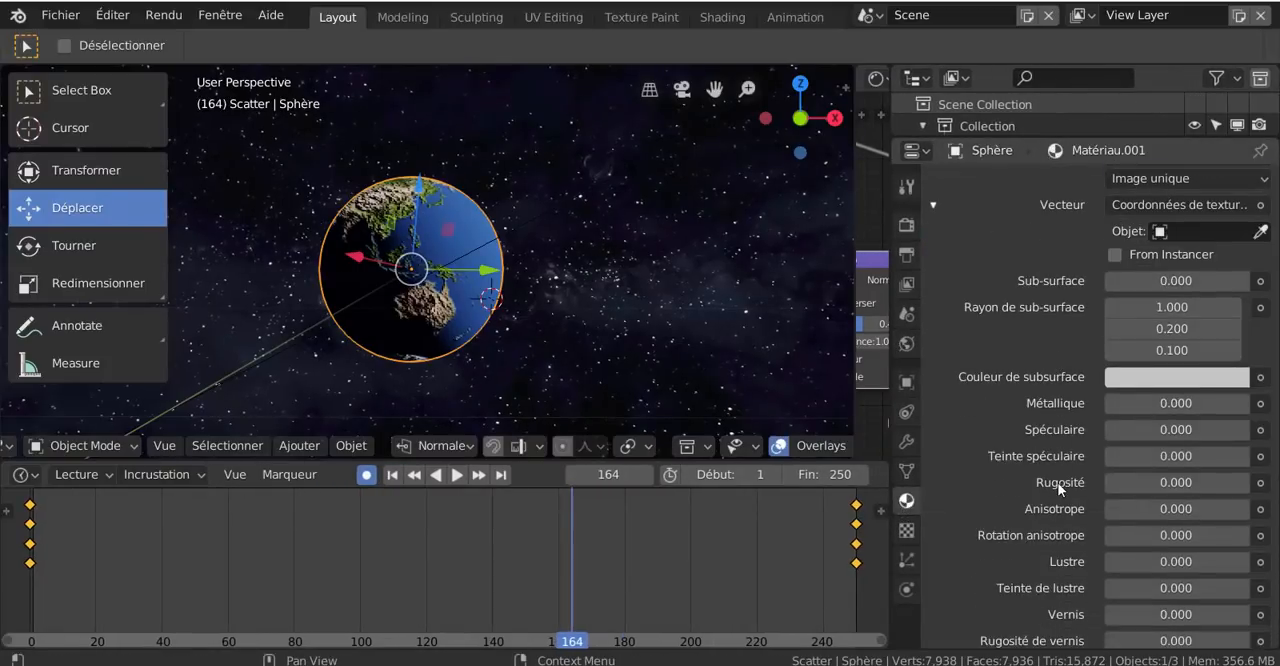
scroll(1060, 488, down, 1)
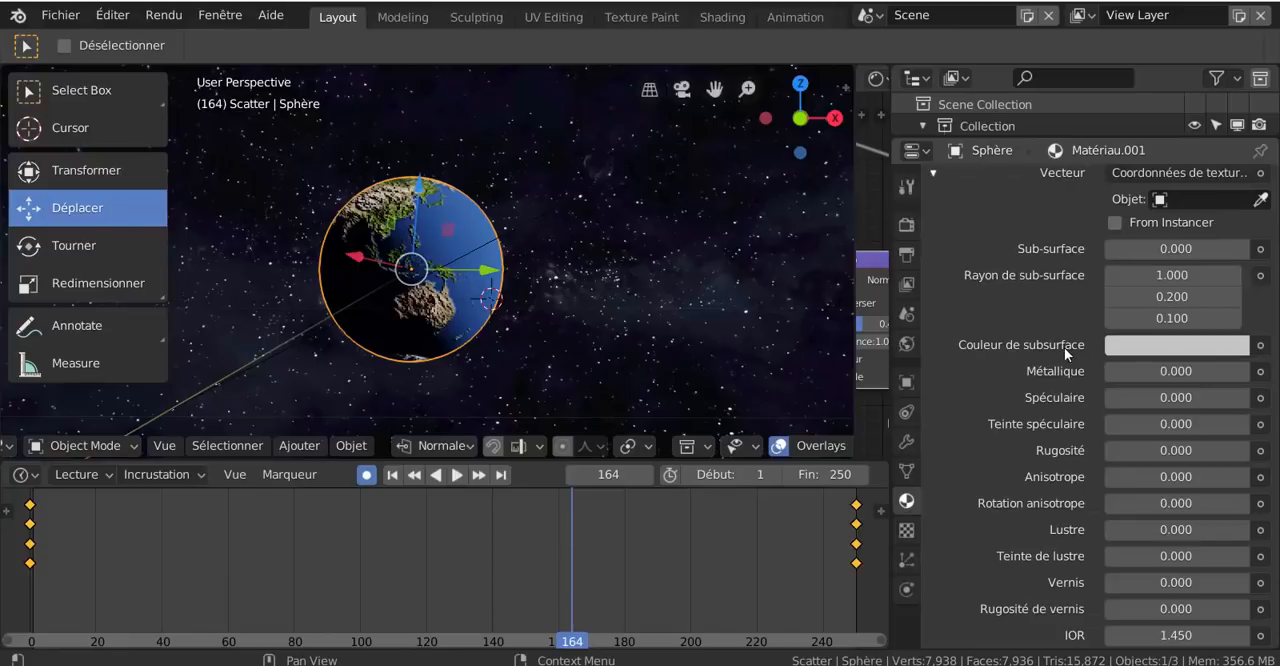
scroll(1045, 330, up, 2)
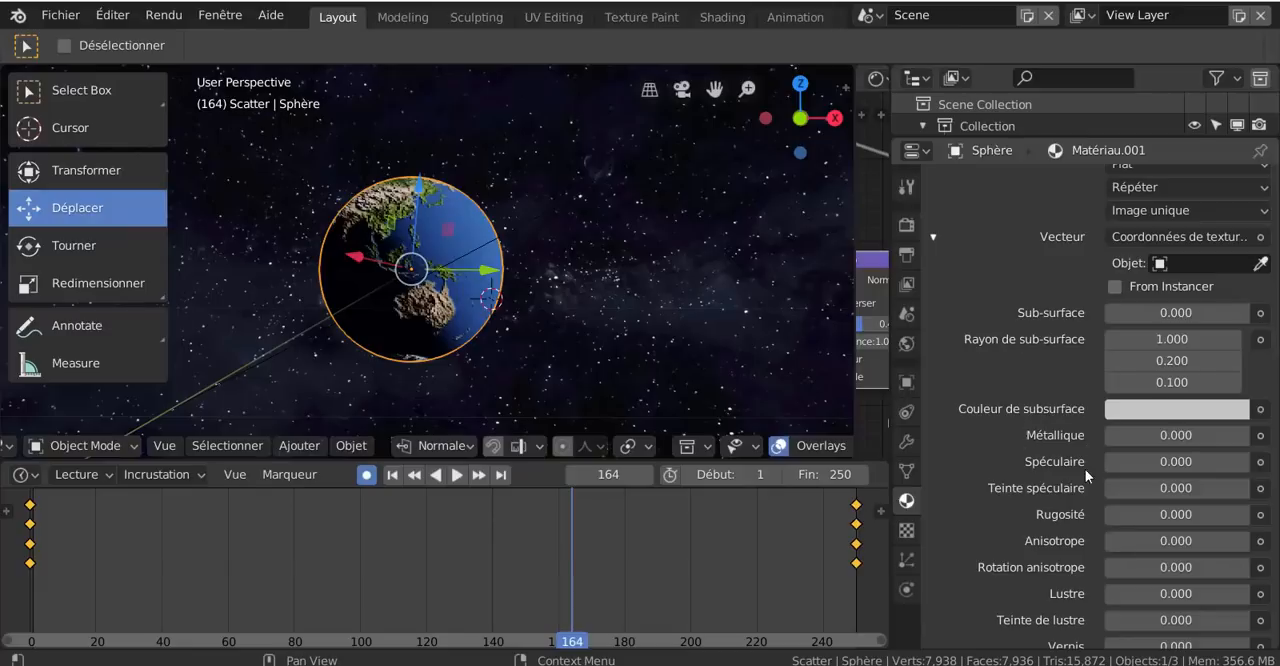
- Try a slight Spéculaire value of 0.006 on the globe's material and return it to 0
drag(1107, 461, 1110, 461)
scroll(385, 285, up, 4)
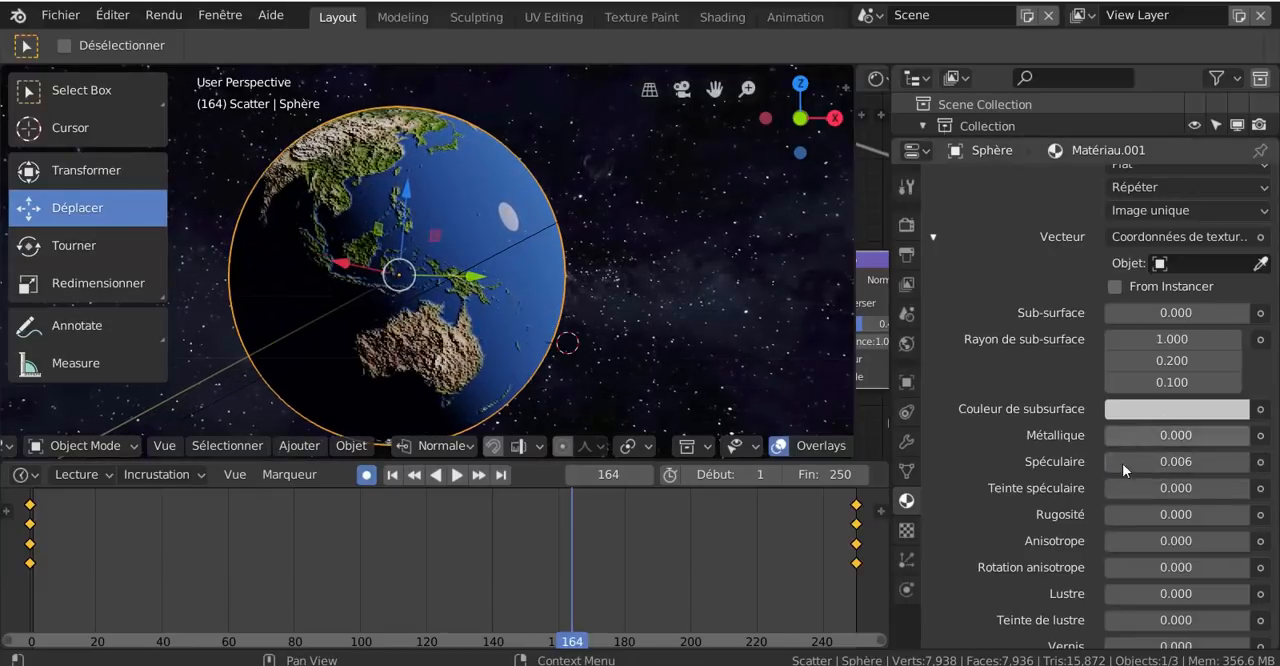
mouse_move(1106, 457)
mouse_down()
mouse_move(1250, 461)
mouse_move(1102, 461)
mouse_up()
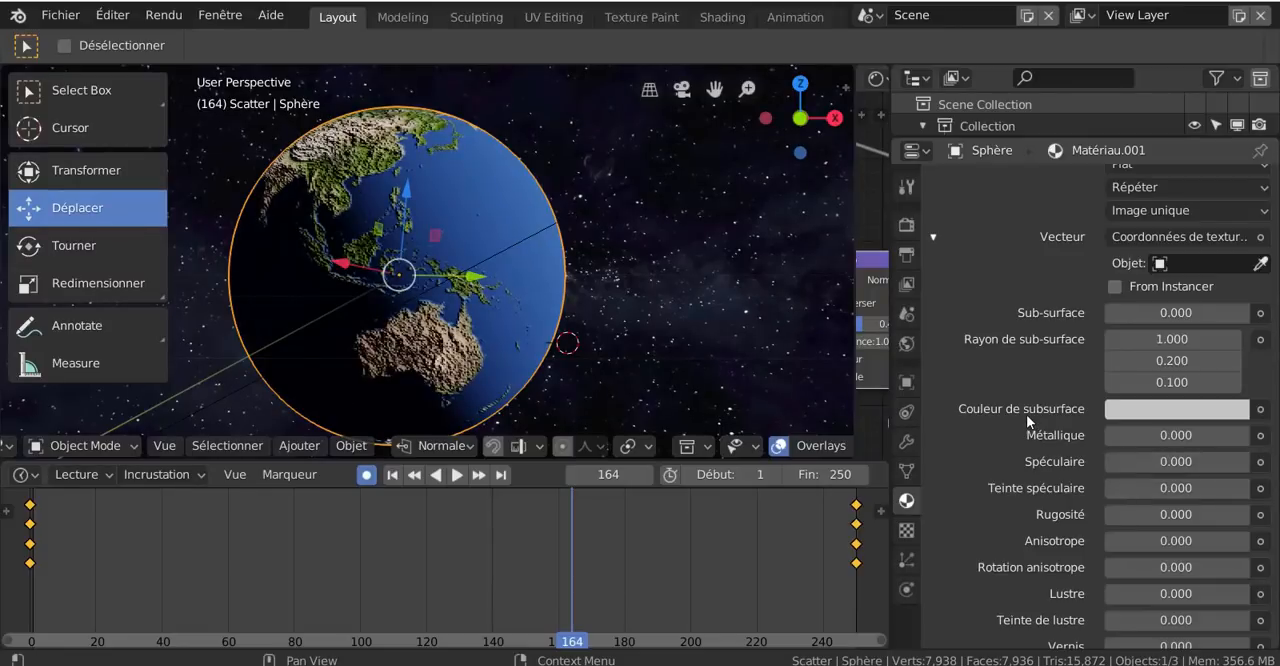
scroll(1026, 414, down, 3)
scroll(925, 246, up, 3)
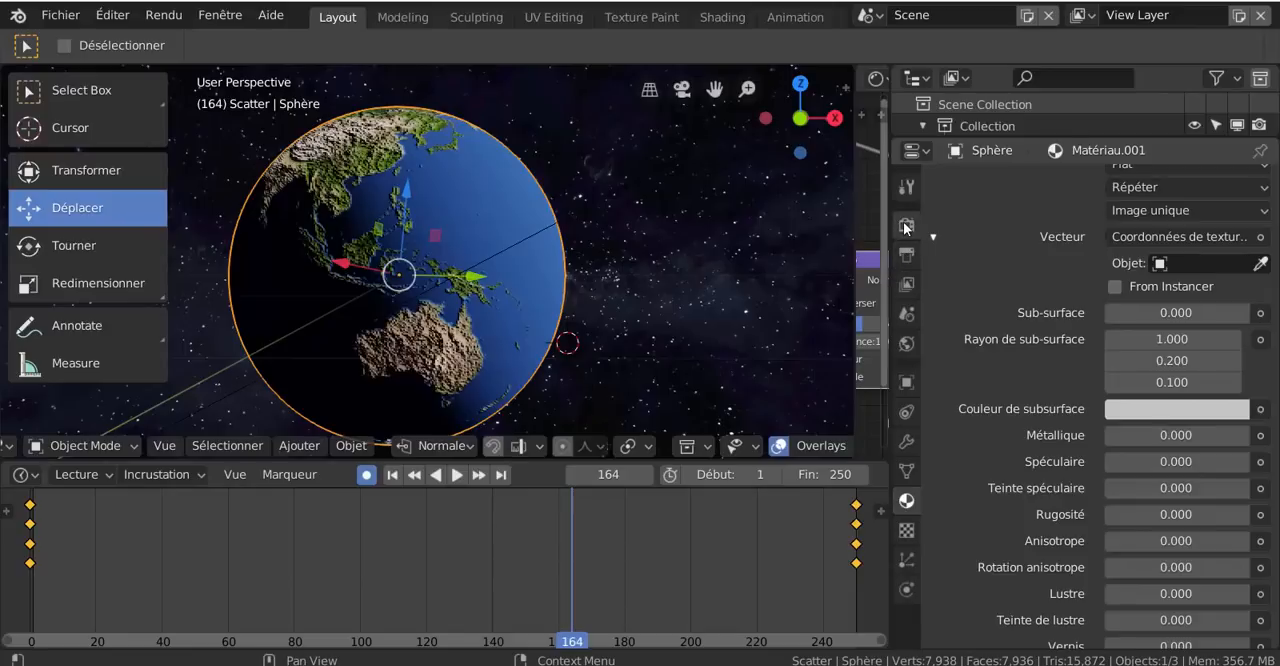
- Enable Bloom in the Eevee render settings with a Knee of 0.836 and an Intensité of 2.930
click(906, 224)
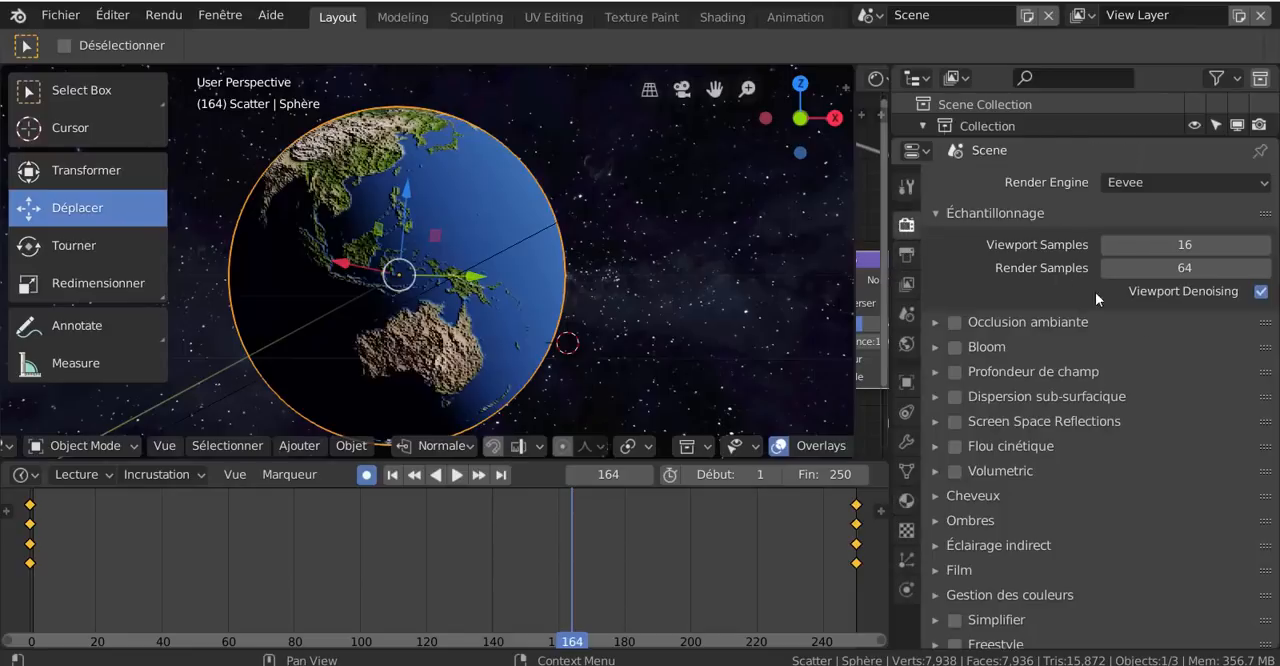
click(954, 350)
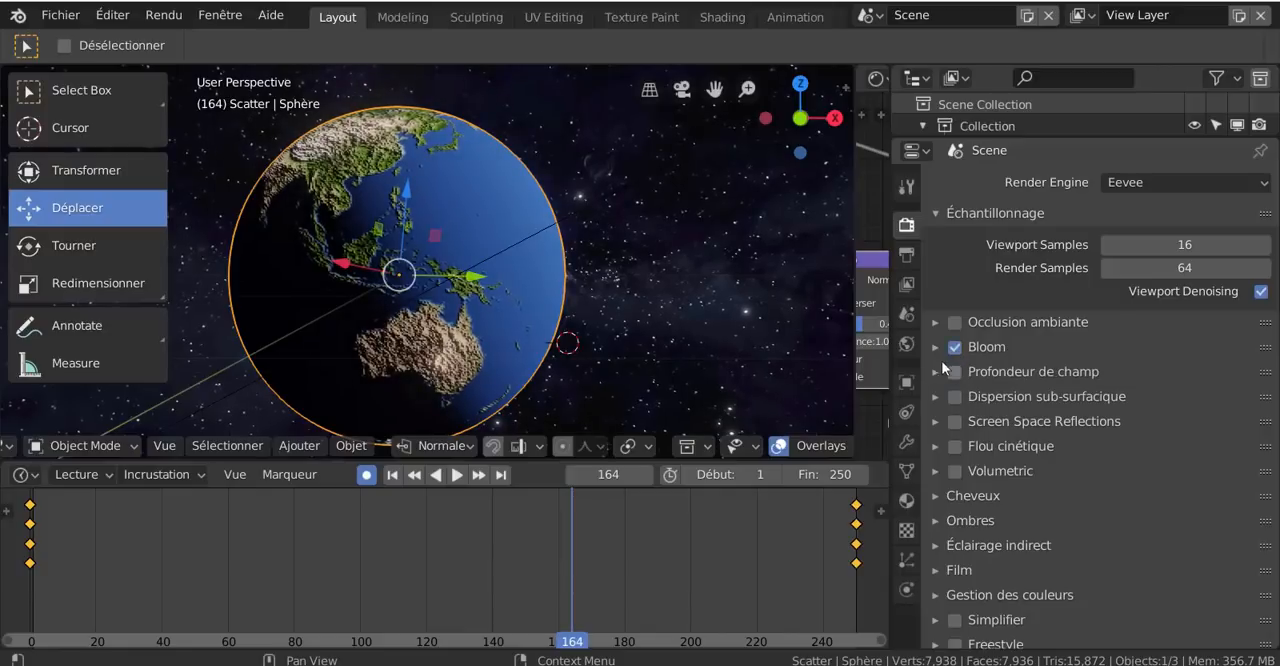
click(934, 348)
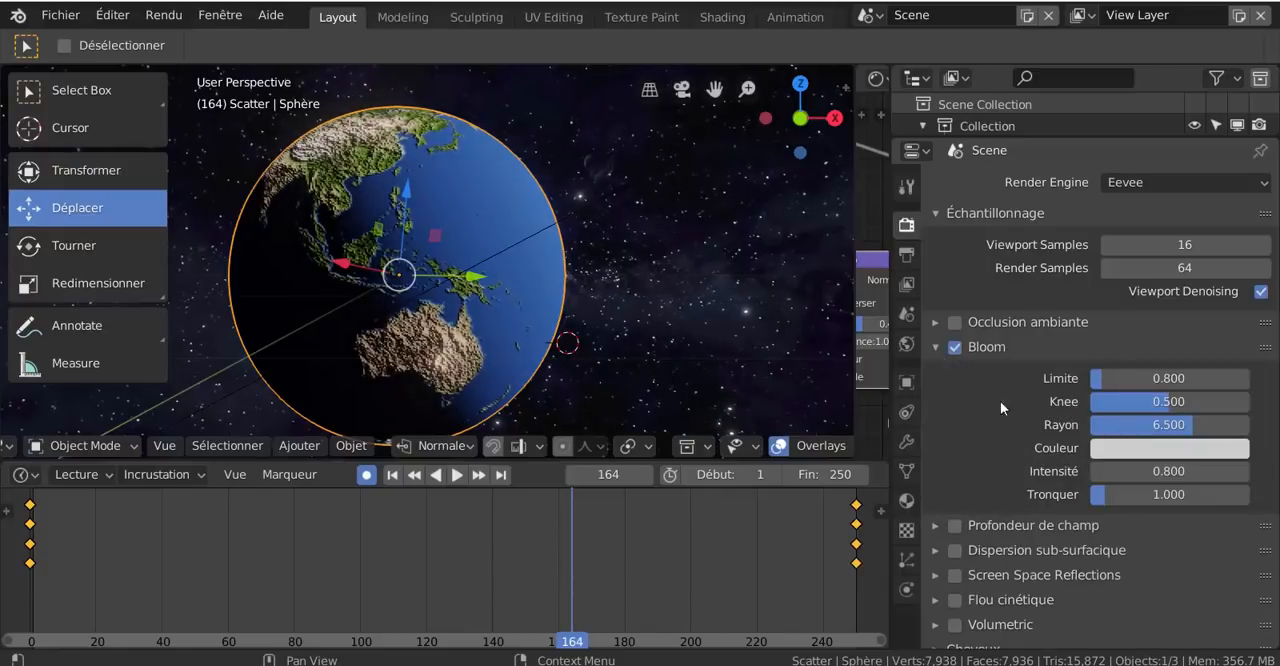
scroll(684, 332, down, 2)
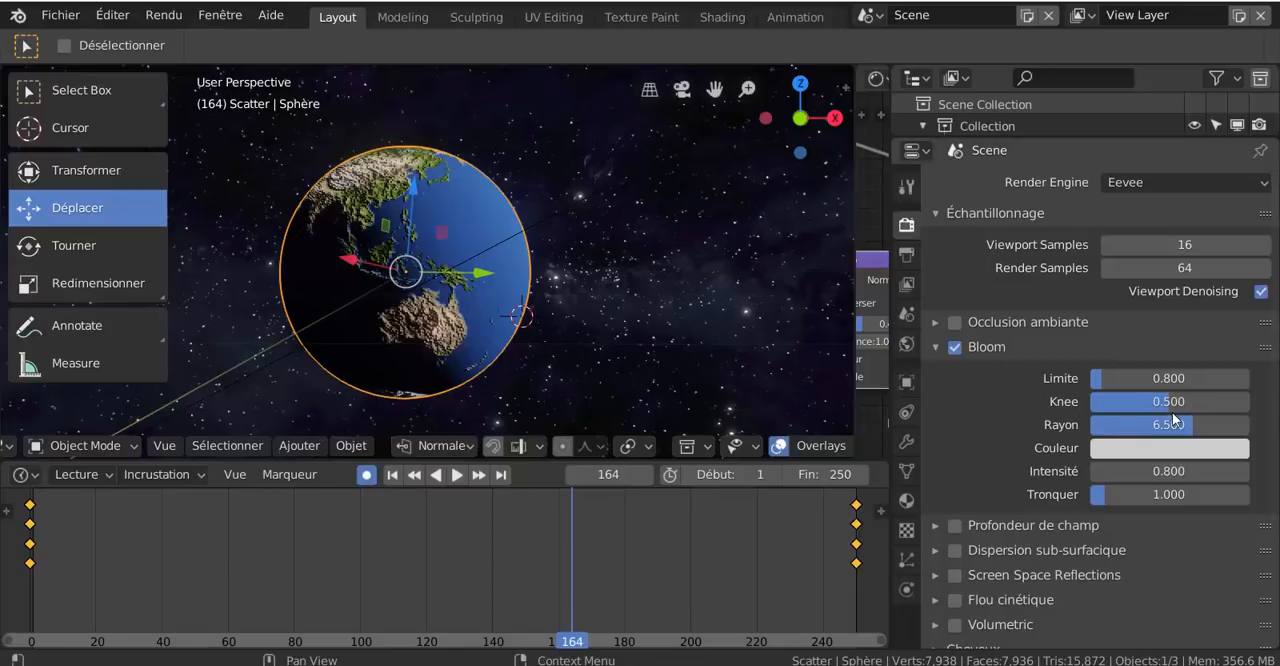
drag(1160, 401, 1223, 401)
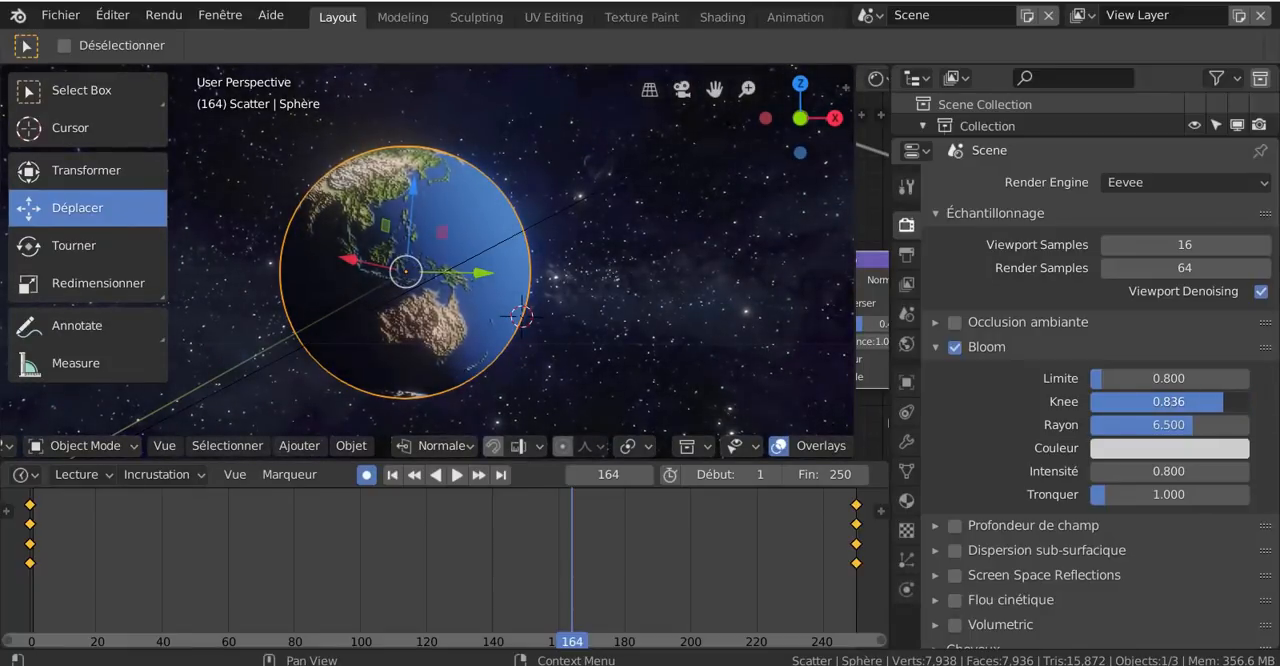
scroll(559, 318, down, 2)
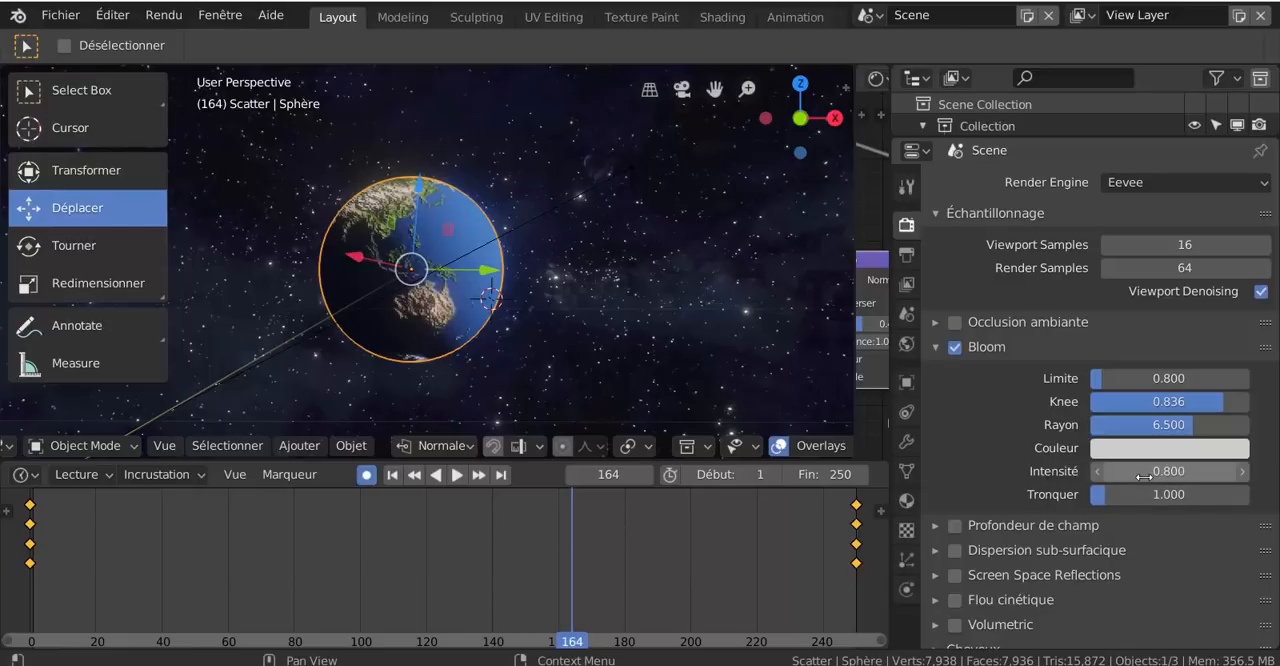
drag(1145, 475, 1211, 475)
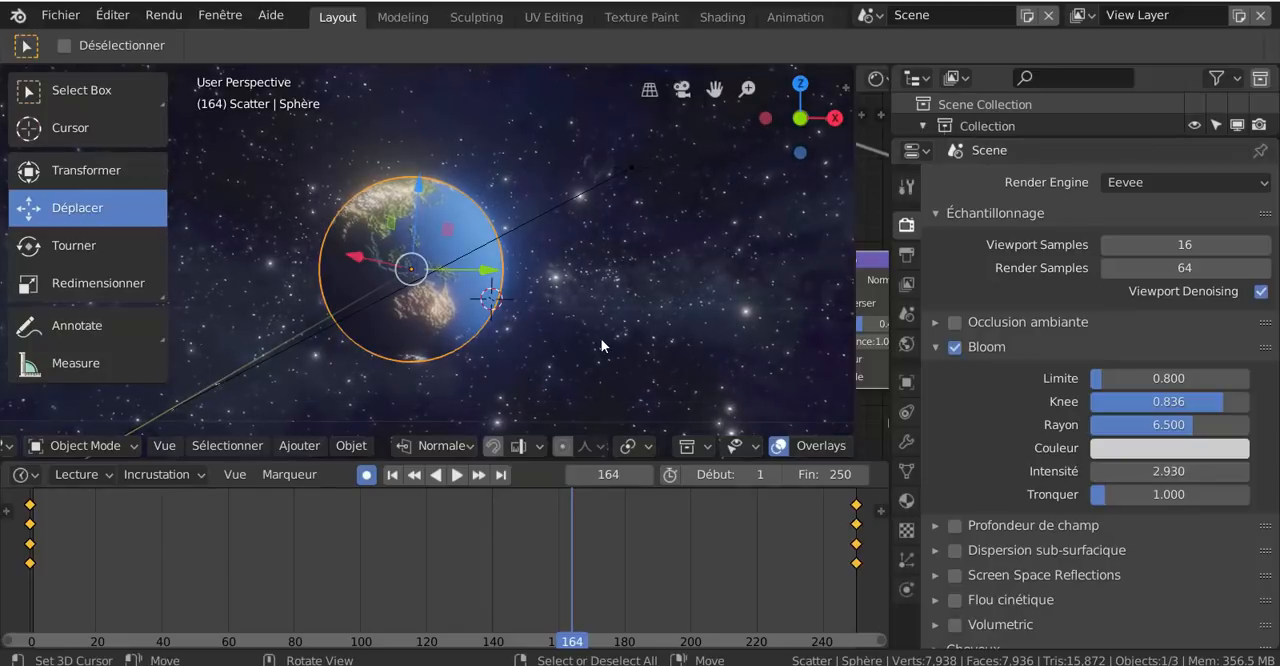
scroll(601, 338, down, 2)
scroll(487, 340, up, 1)
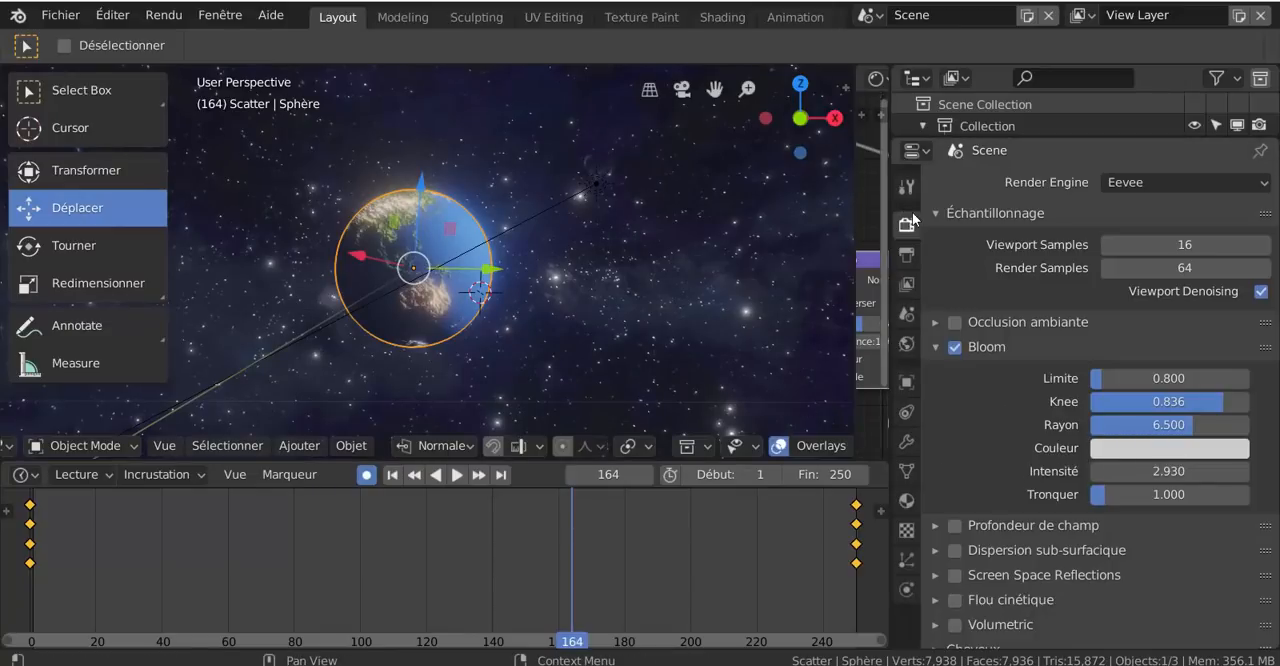
- Enable Occlusion ambiante in the scene's Eevee render settings
scroll(997, 475, down, 4)
scroll(1053, 549, up, 4)
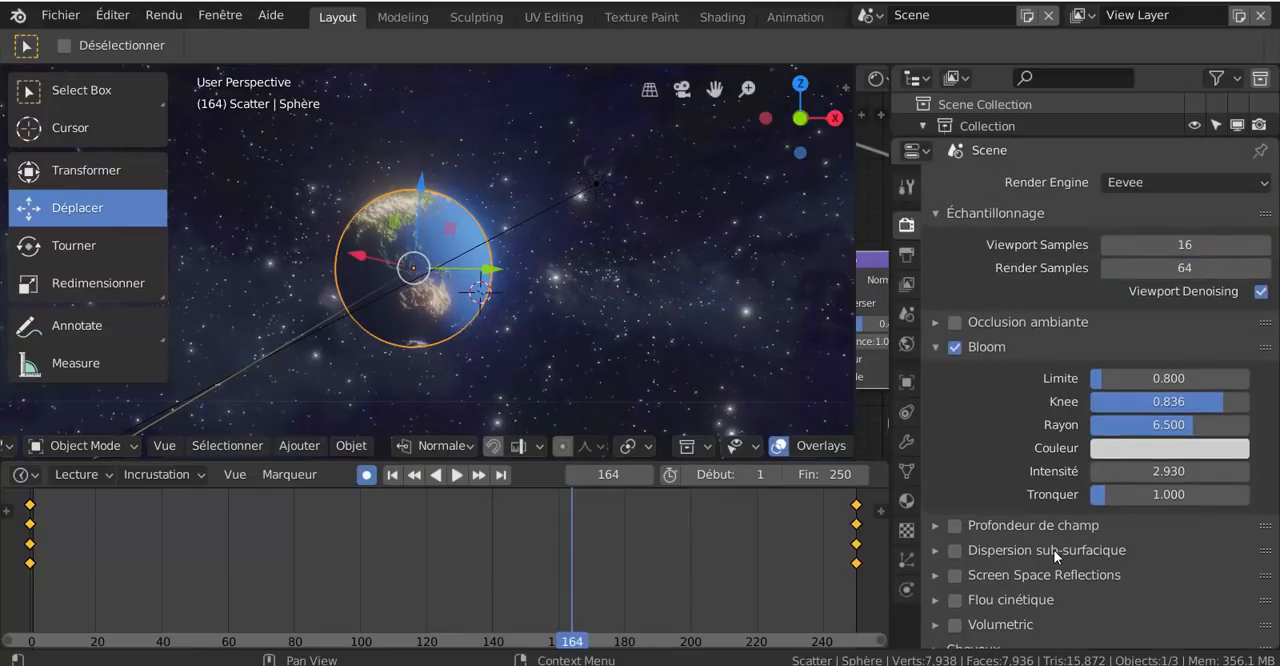
scroll(1028, 529, down, 4)
scroll(1040, 580, up, 4)
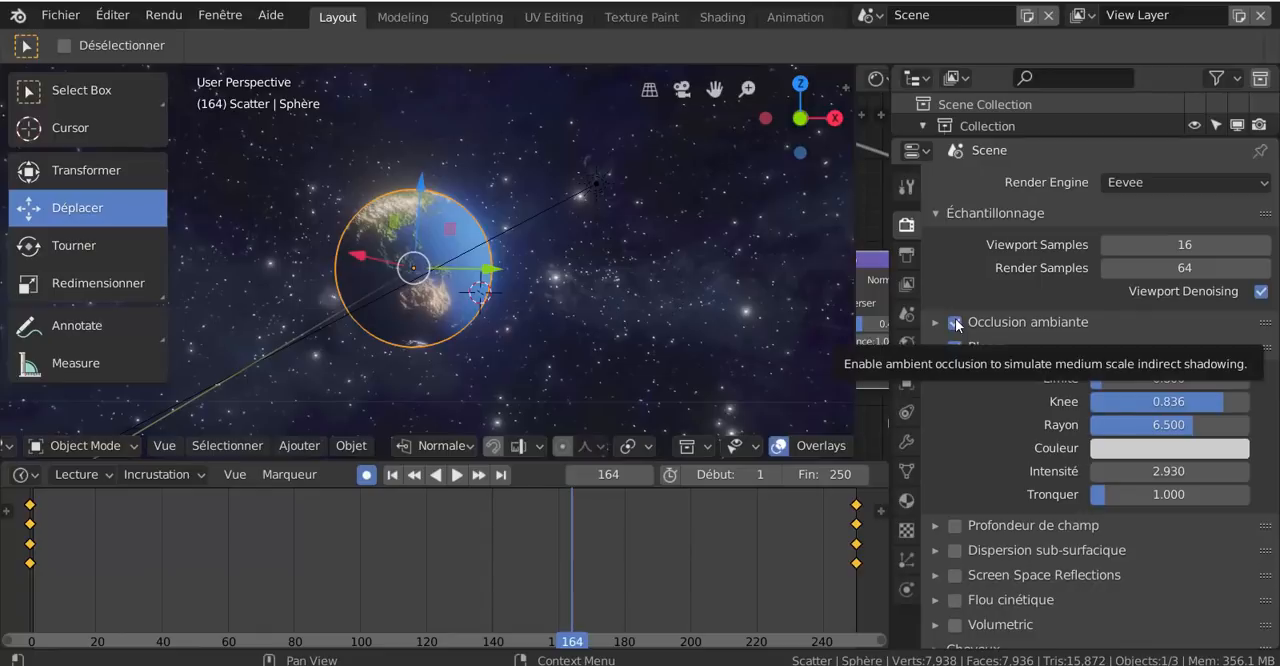
click(955, 322)
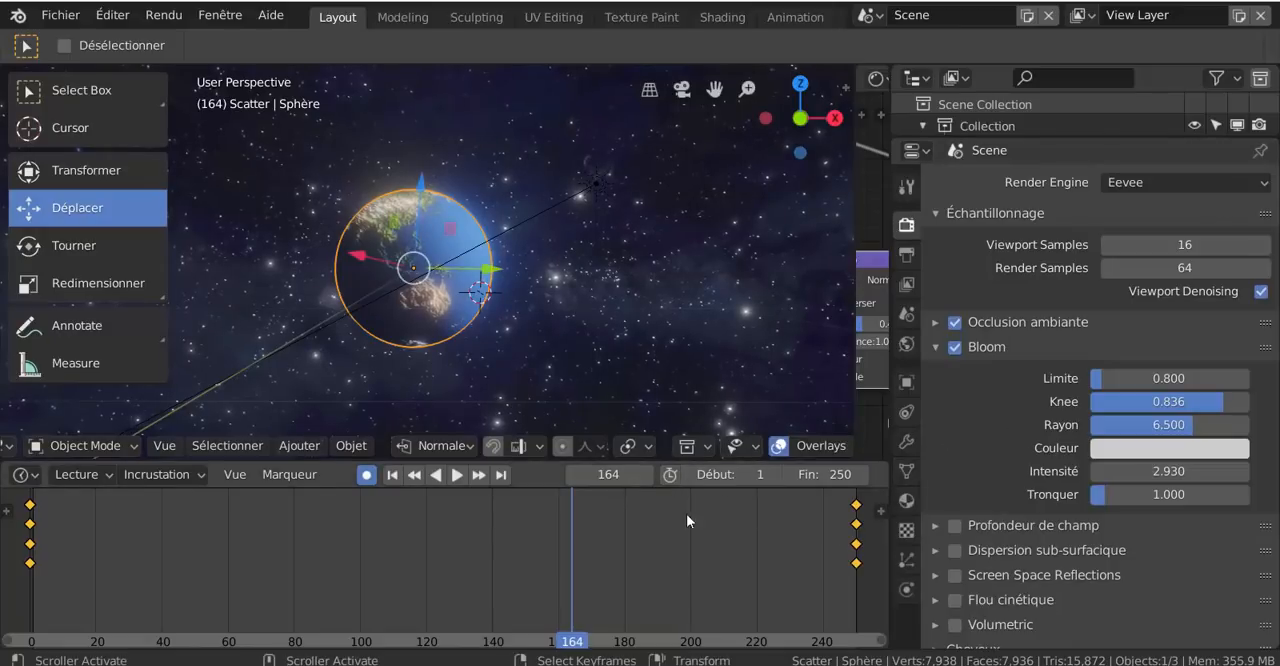
- Play the globe's rotation to check the glow and shading, and stop the playback
scroll(653, 276, down, 3)
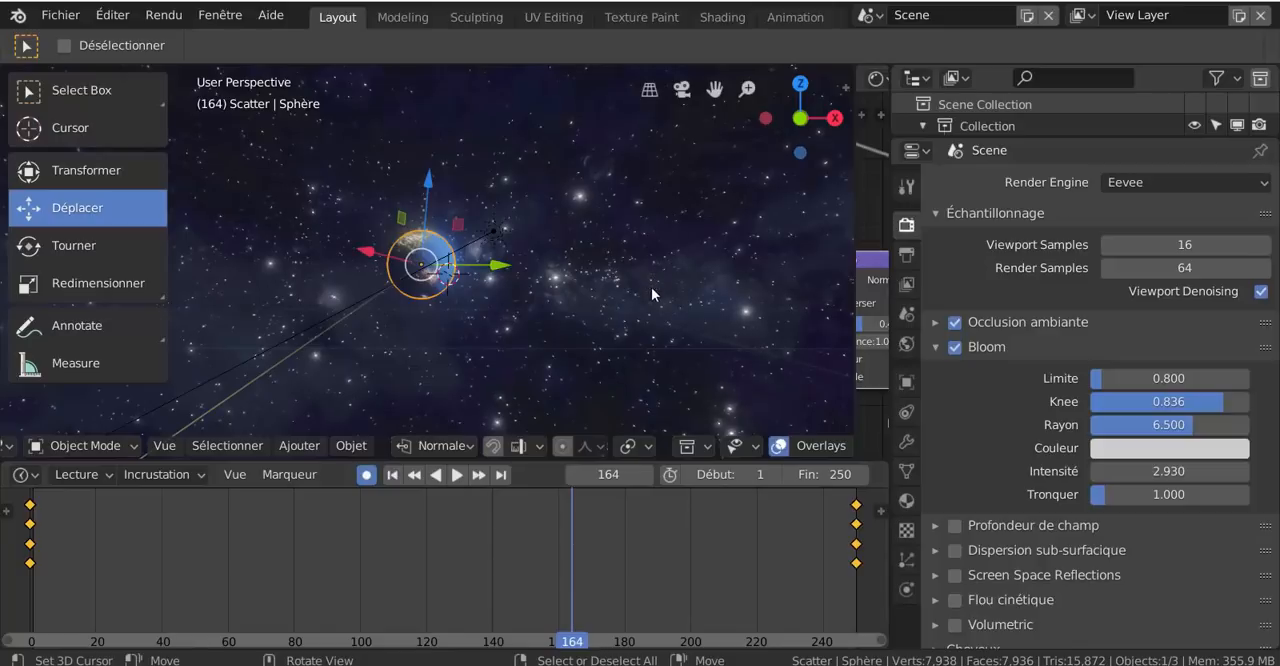
scroll(651, 293, up, 3)
click(457, 475)
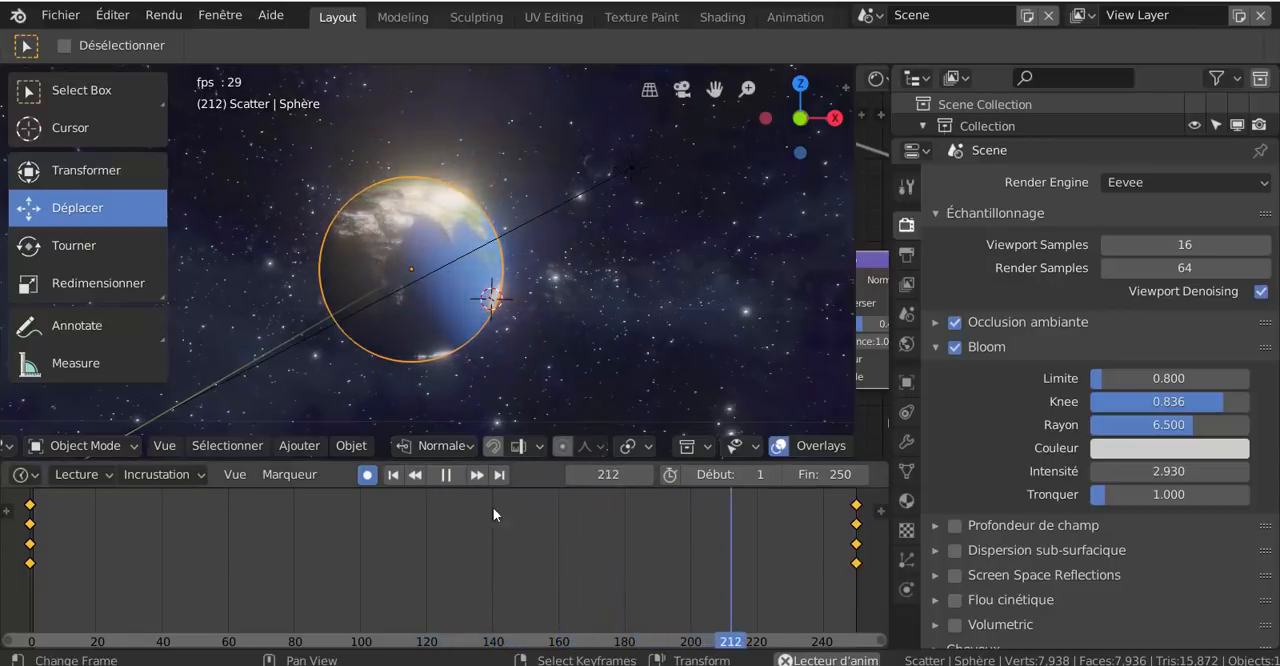
click(446, 474)
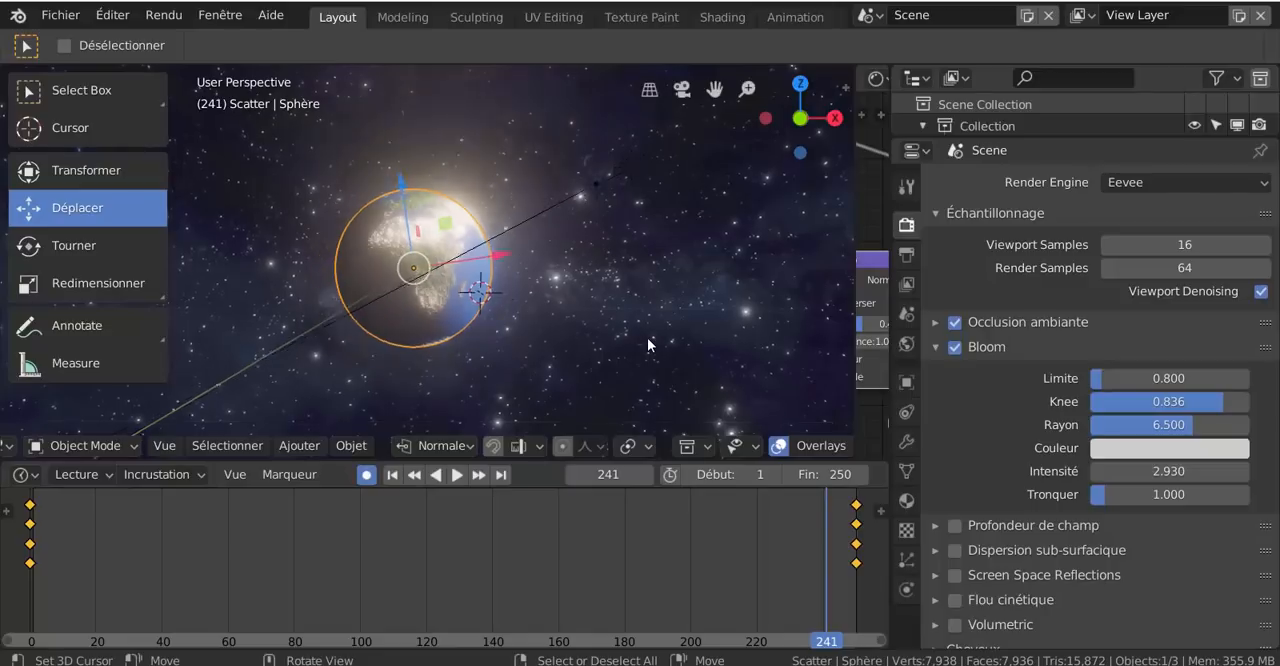
scroll(647, 337, down, 6)
scroll(649, 337, up, 5)
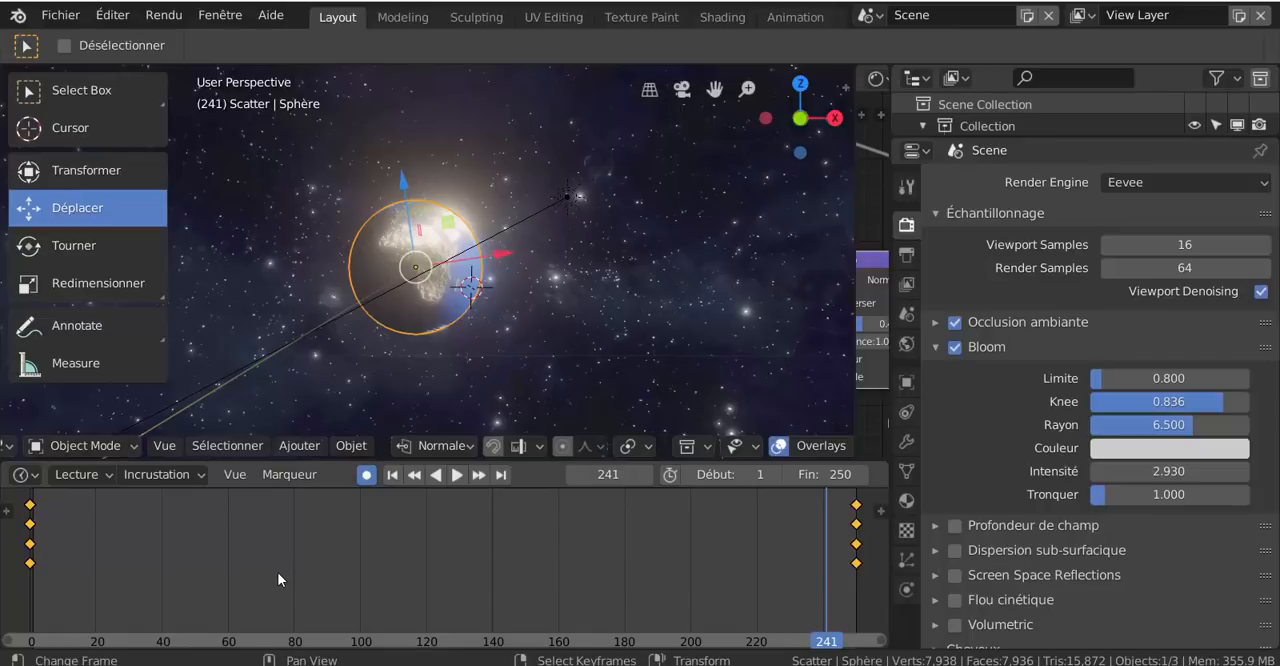
- Add a camera to the scene and turn off automatic keying
click(291, 445)
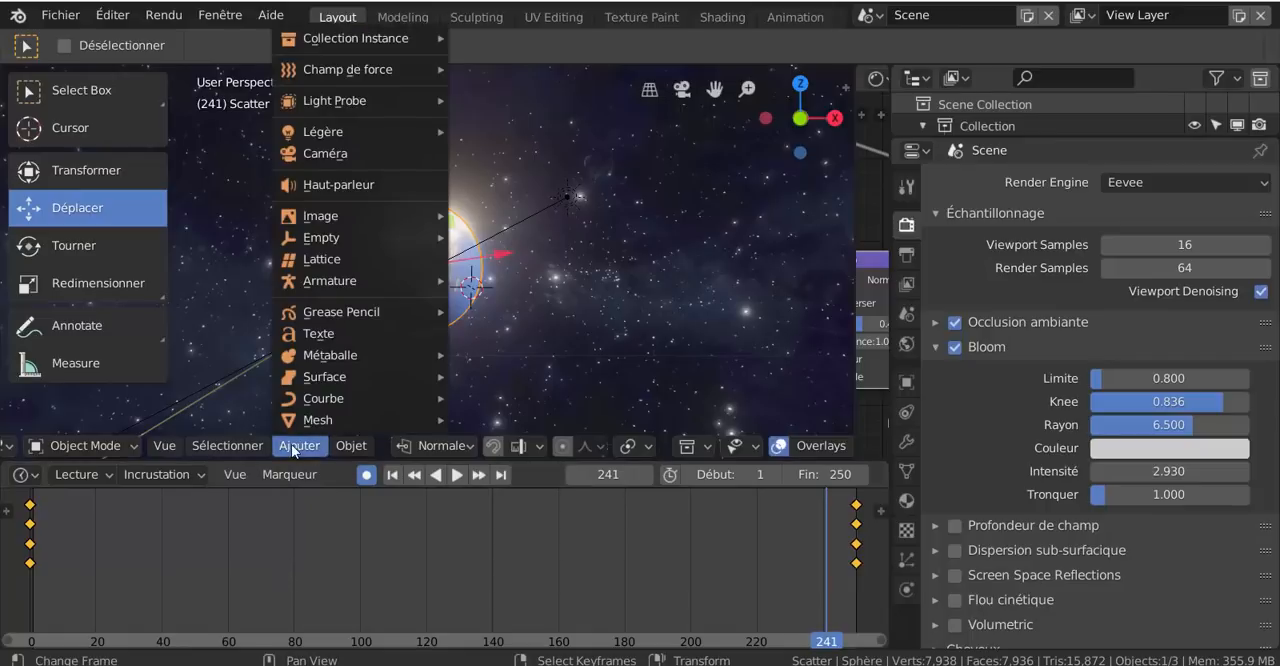
click(309, 155)
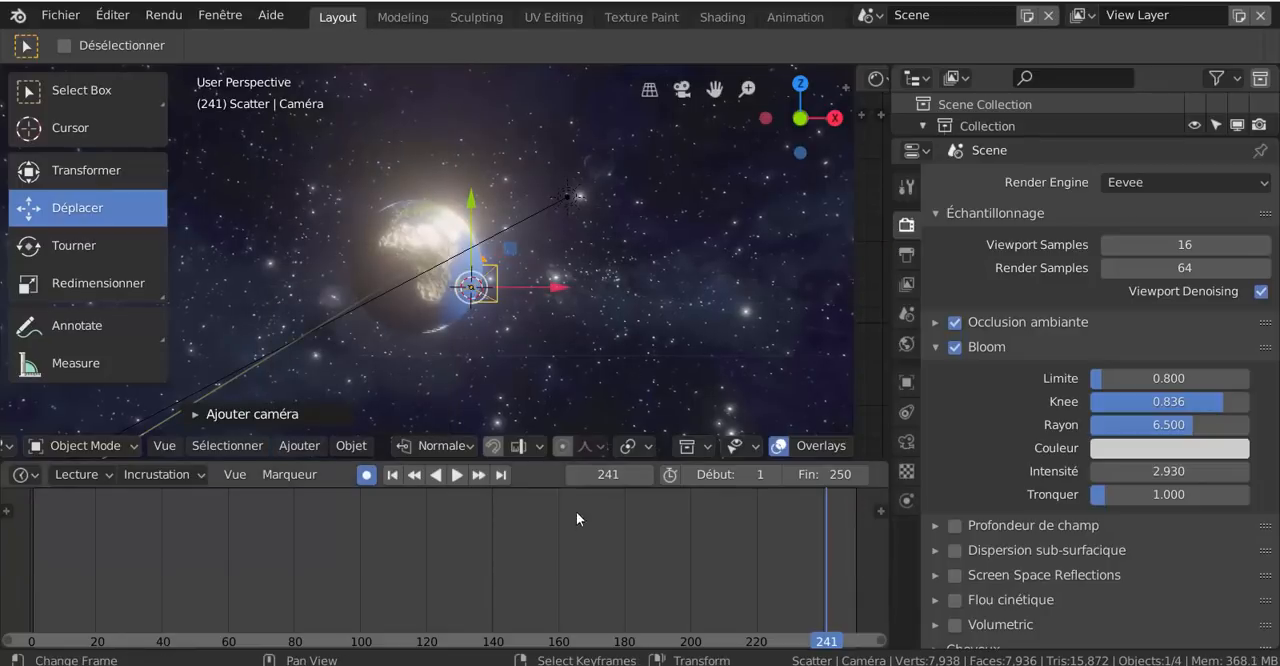
click(366, 475)
- Shrink the timeline to enlarge the 3D viewport and align the new camera to the current view of the globe
drag(527, 461, 520, 600)
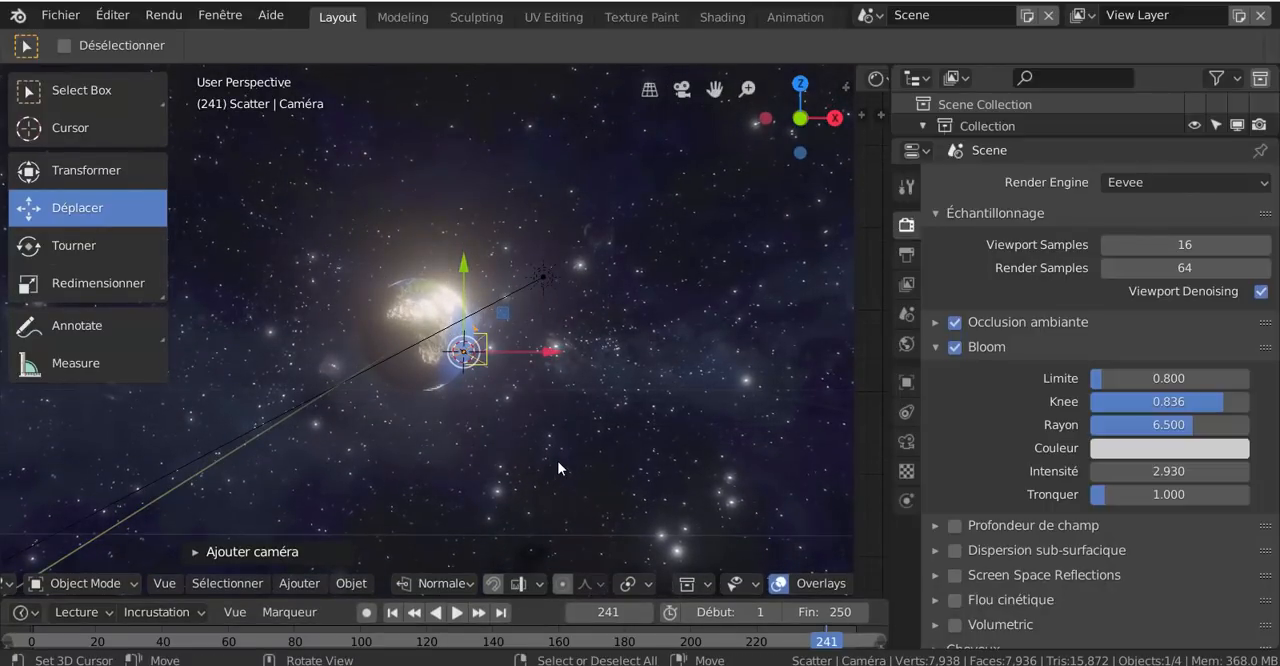
key(ctrl)
key(ctrl+KP_0)
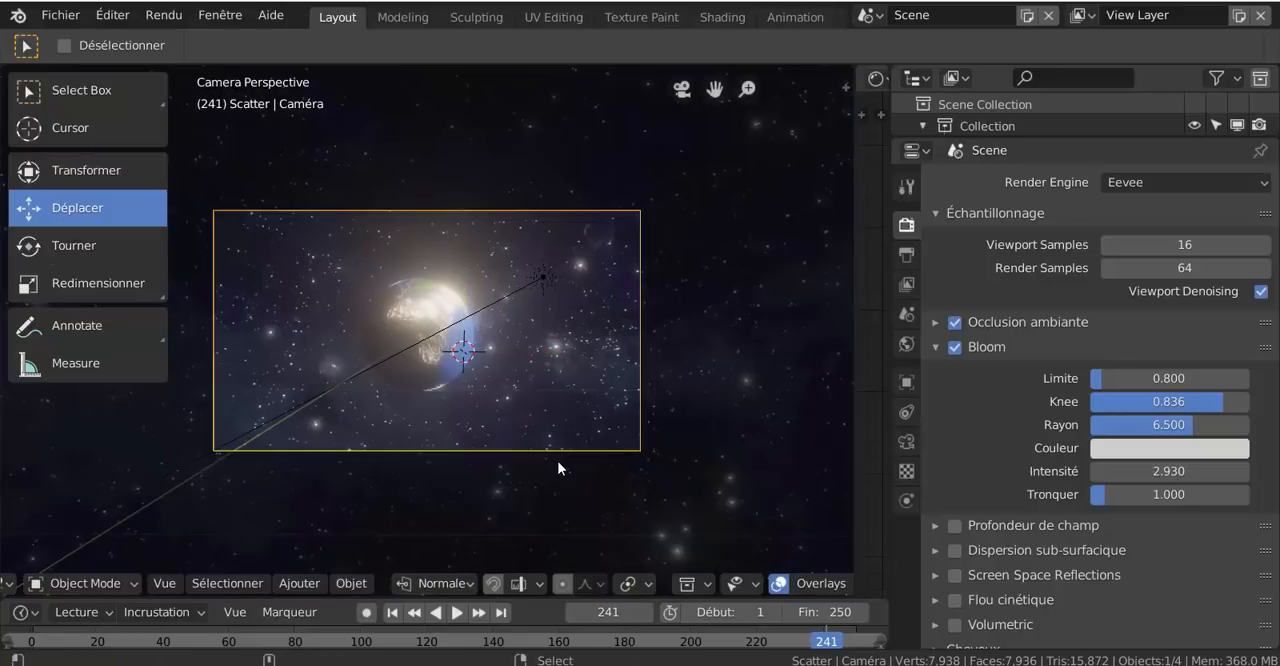
scroll(540, 474, up, 2)
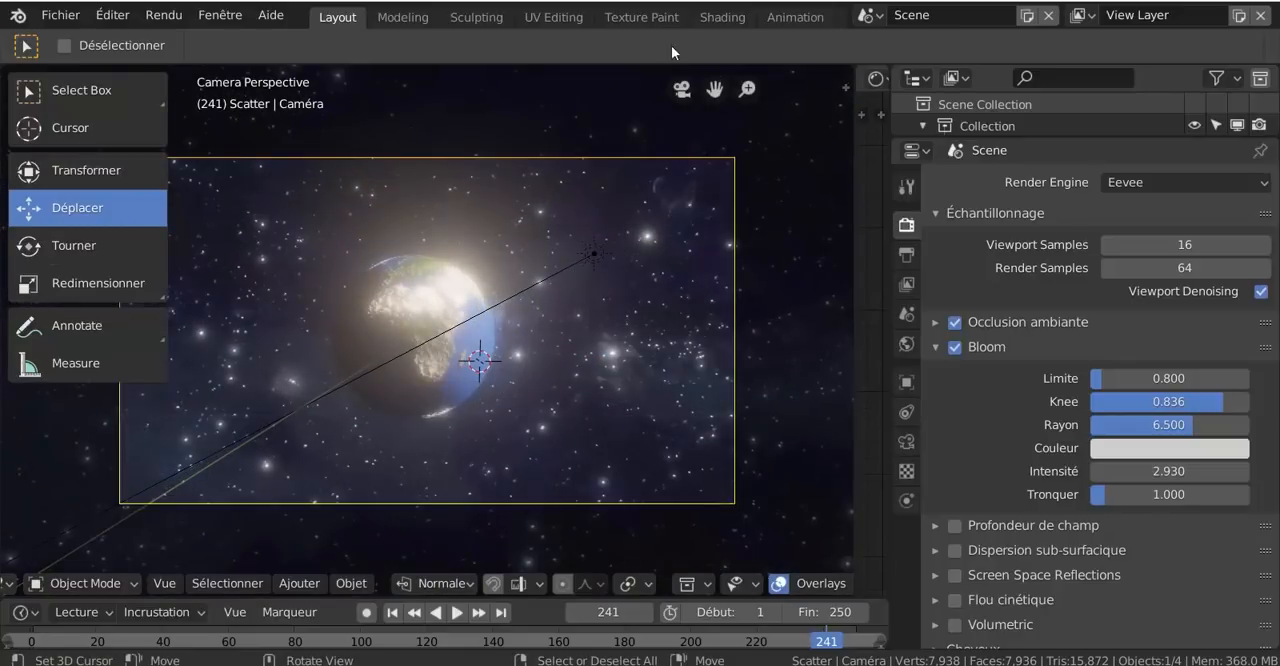
scroll(654, 410, down, 2)
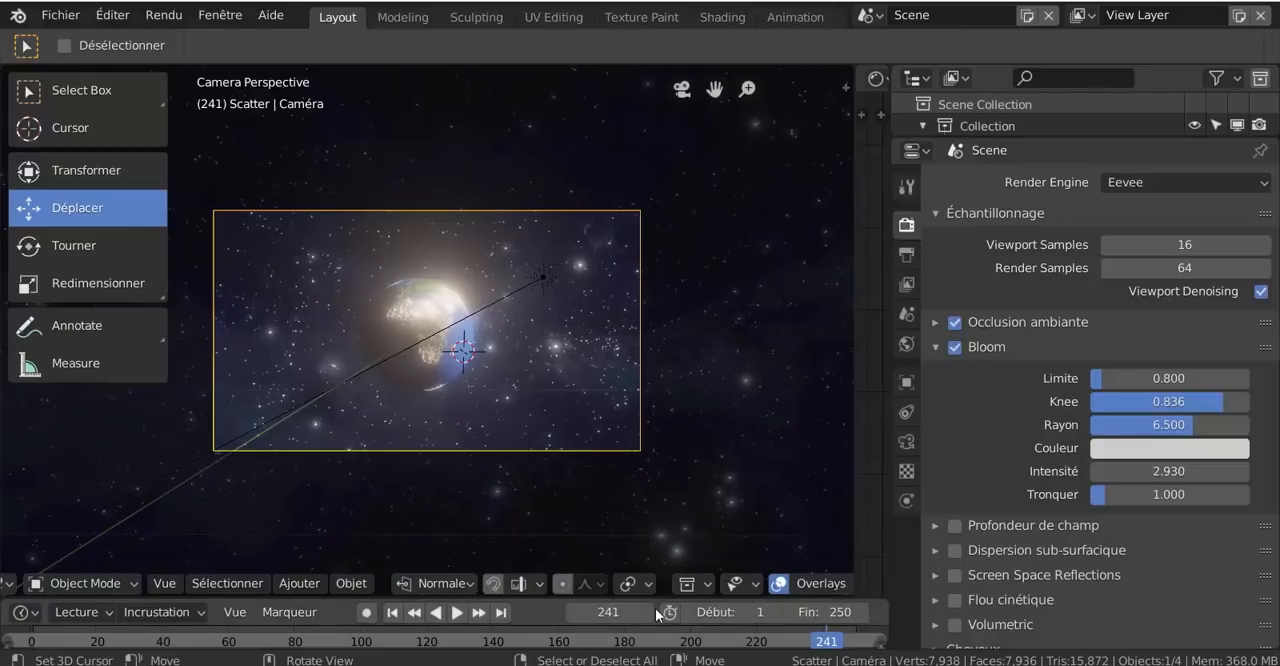
- Play the rotation animation through the camera view, stop it, and examine the framing of the globe
click(457, 613)
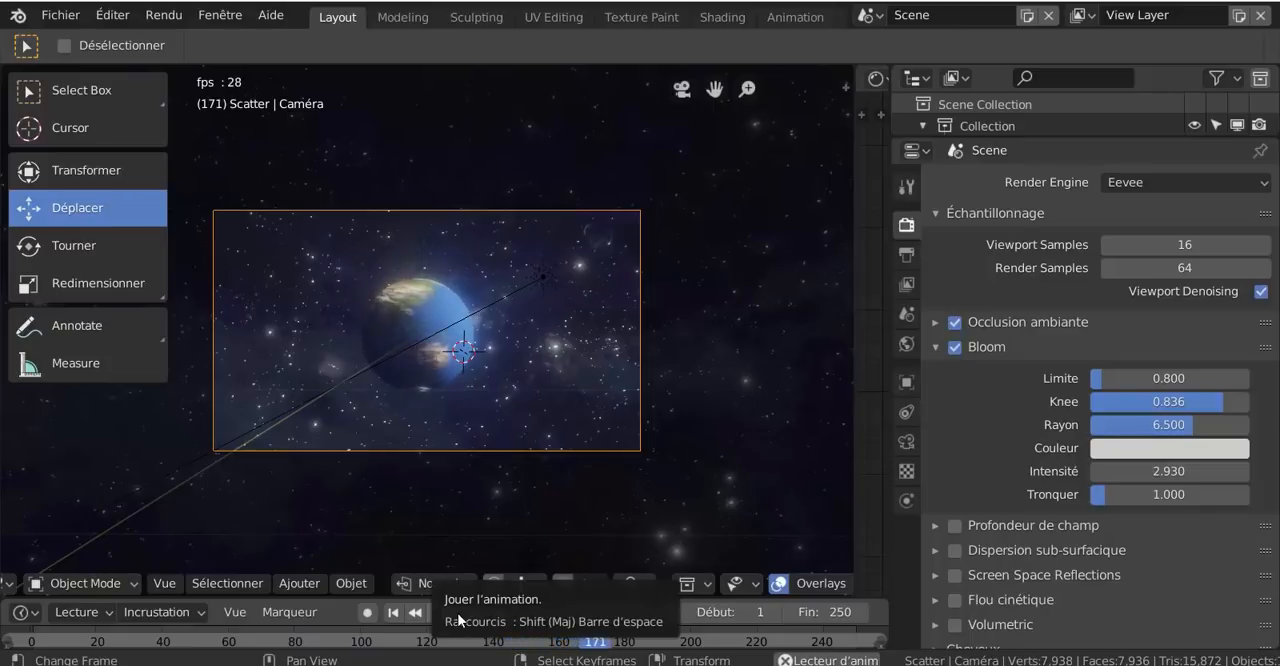
click(458, 614)
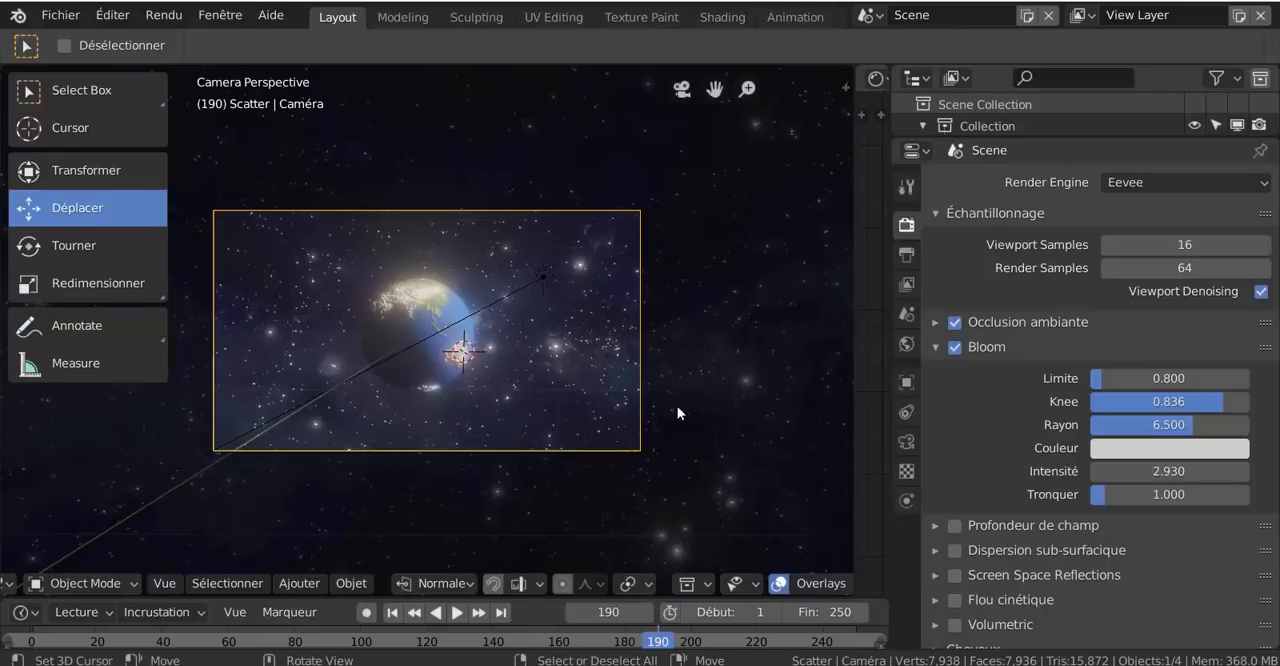
scroll(593, 366, up, 2)
scroll(593, 366, down, 1)
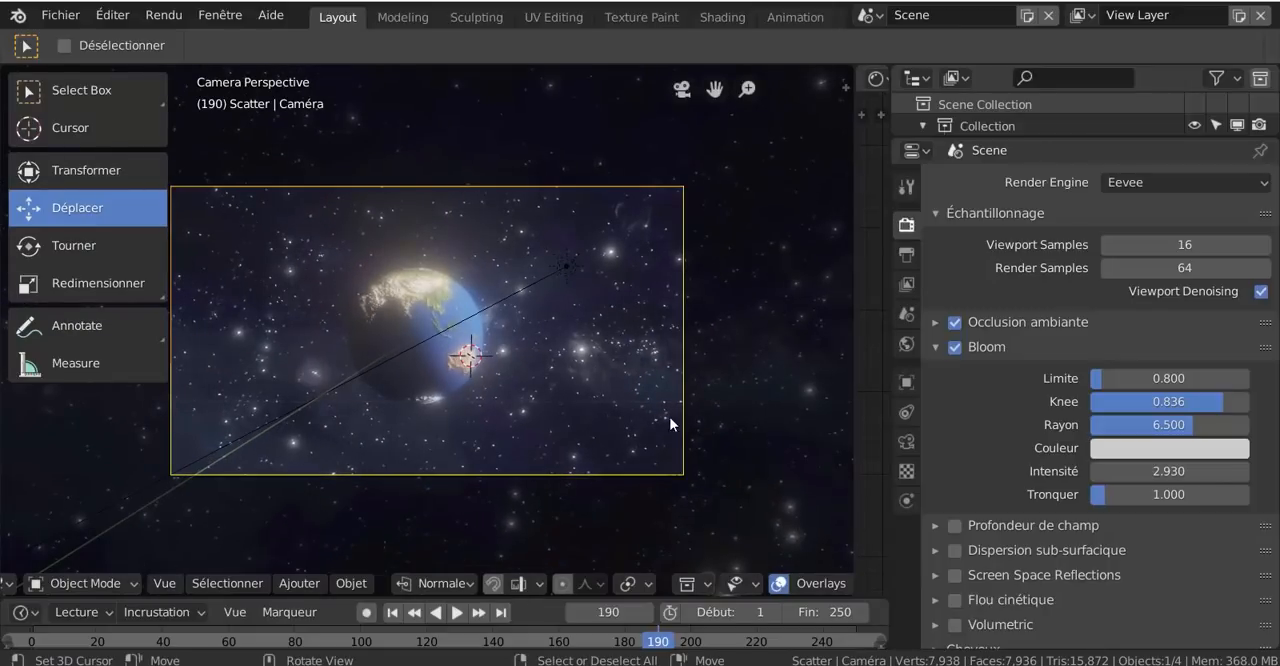
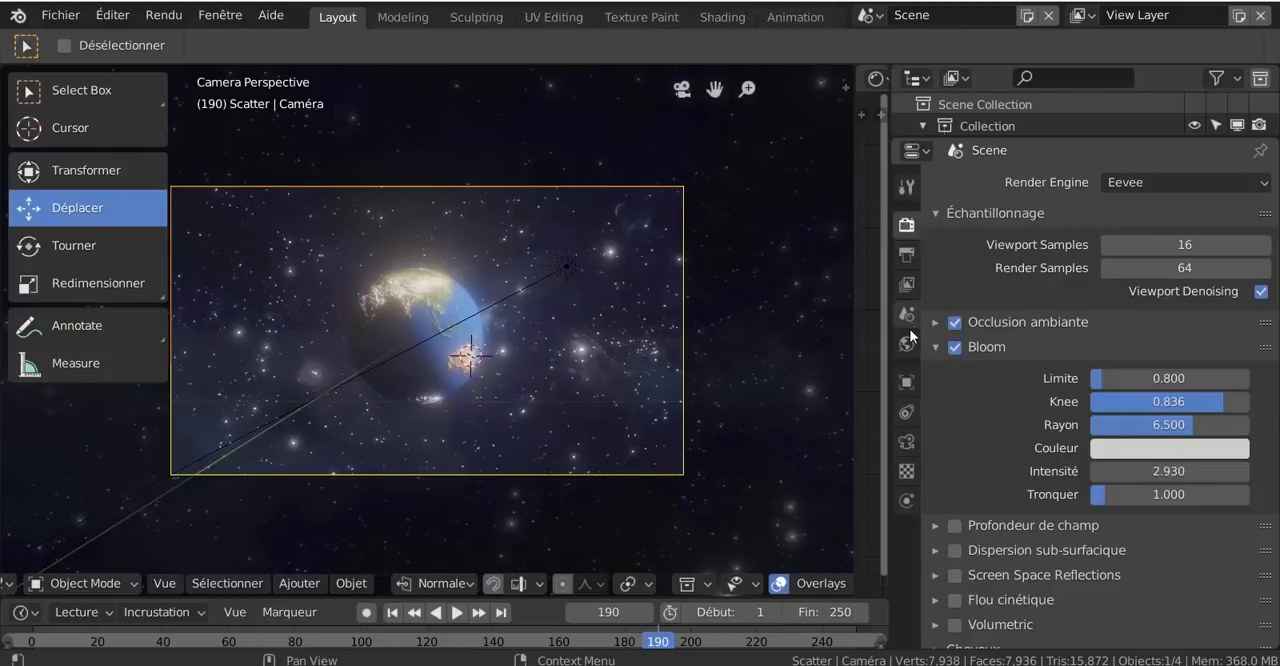
- Set the render output to the Desktop folder with the file name "uuuuuuuuuuuuuuuuuu"
click(909, 256)
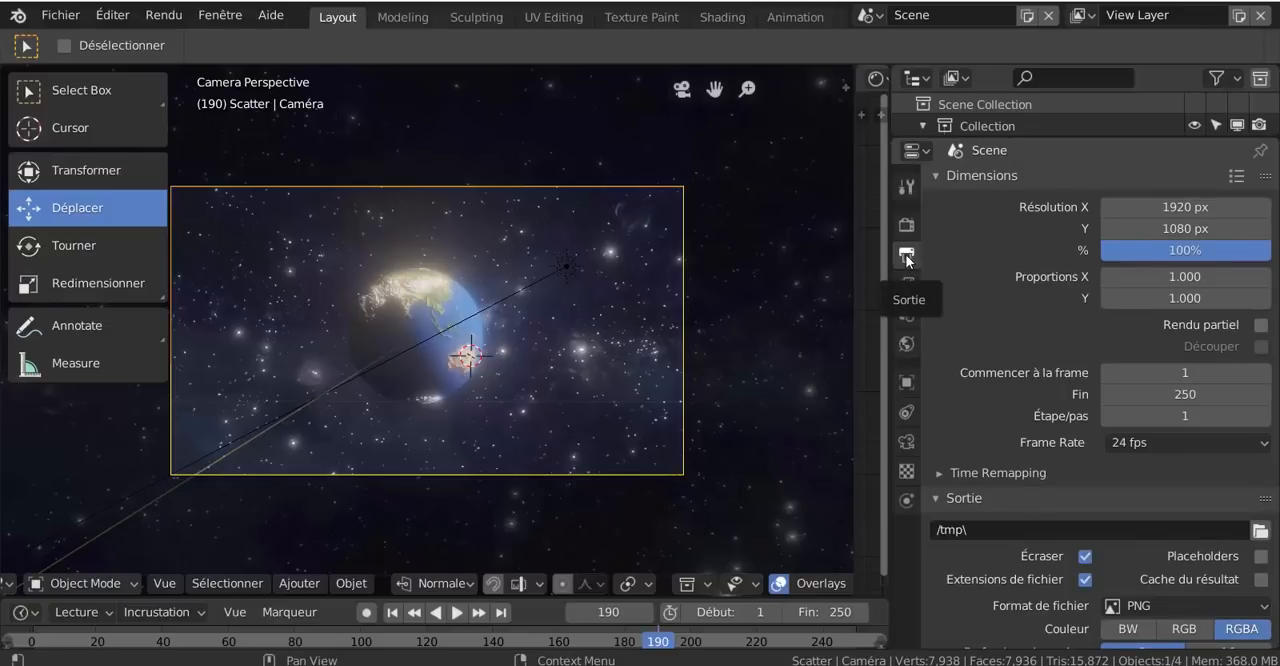
scroll(1014, 321, down, 1)
scroll(1016, 322, up, 1)
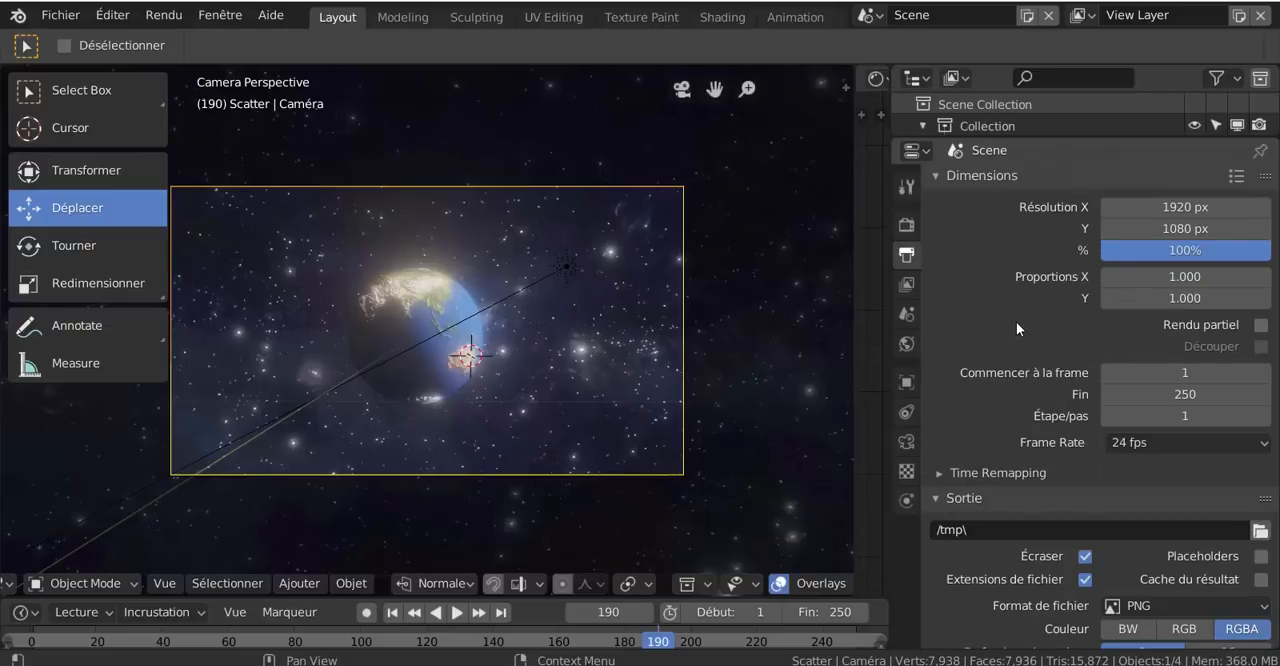
scroll(1016, 322, down, 1)
scroll(1016, 322, up, 1)
scroll(1009, 373, down, 1)
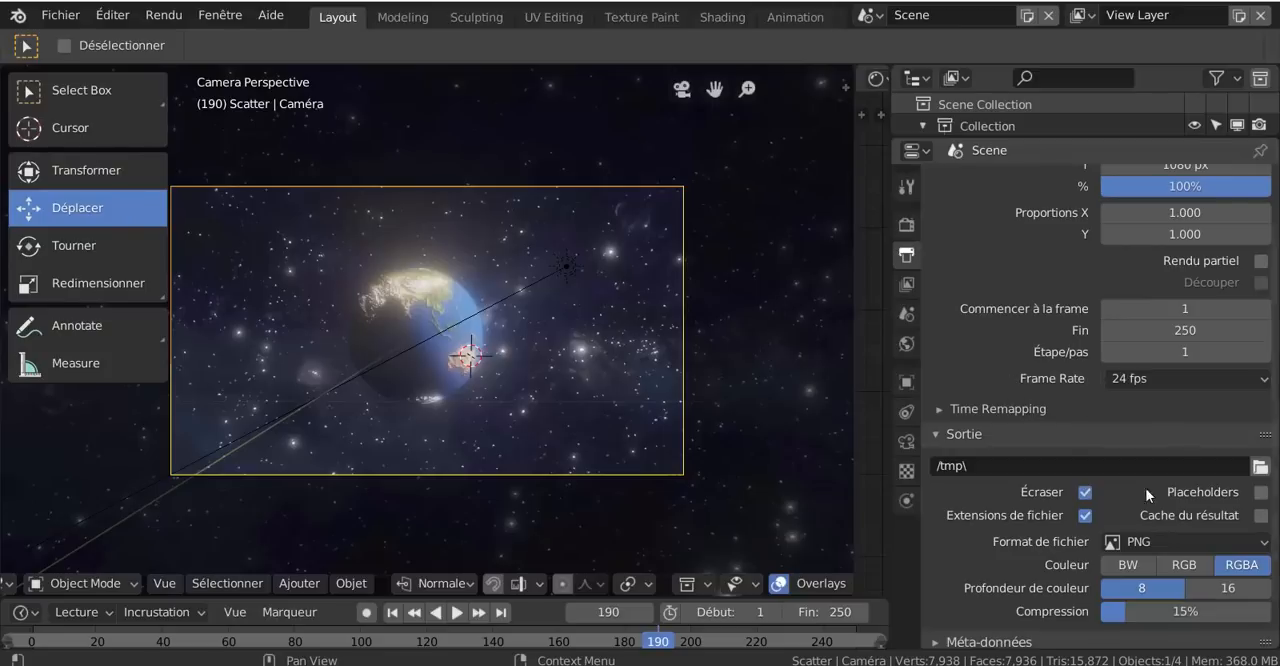
click(1260, 467)
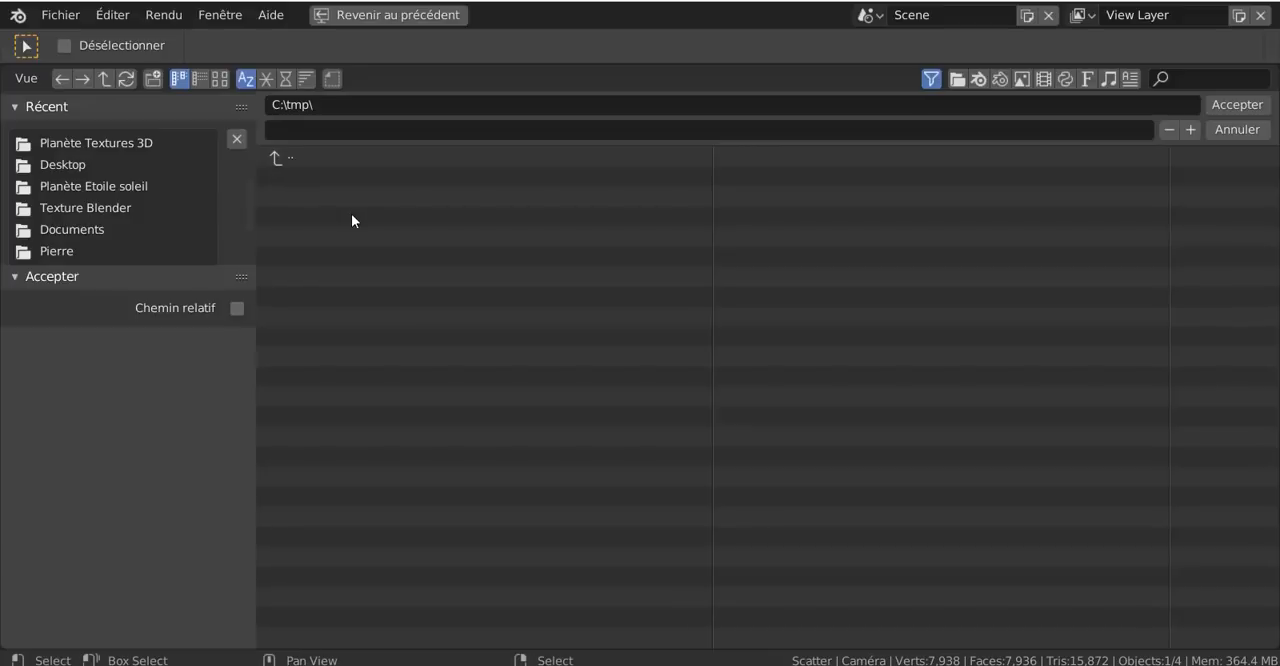
click(63, 165)
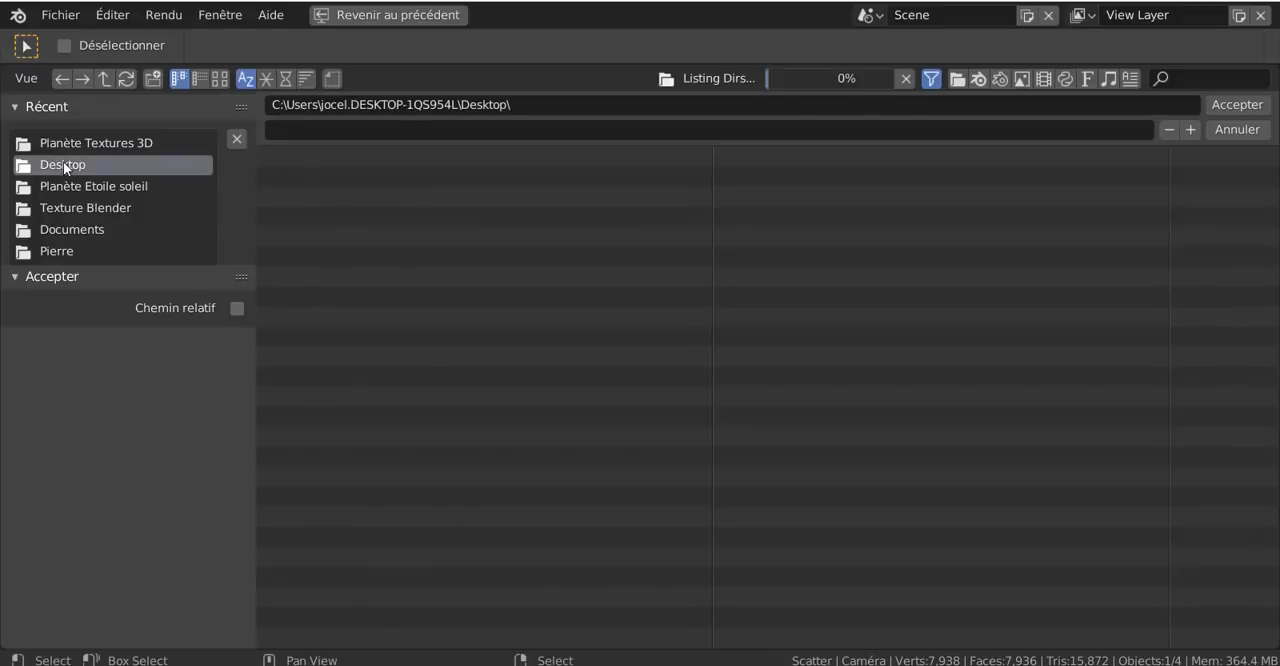
click(277, 128)
text(uuuuuuuuuuuuuuuuuu)
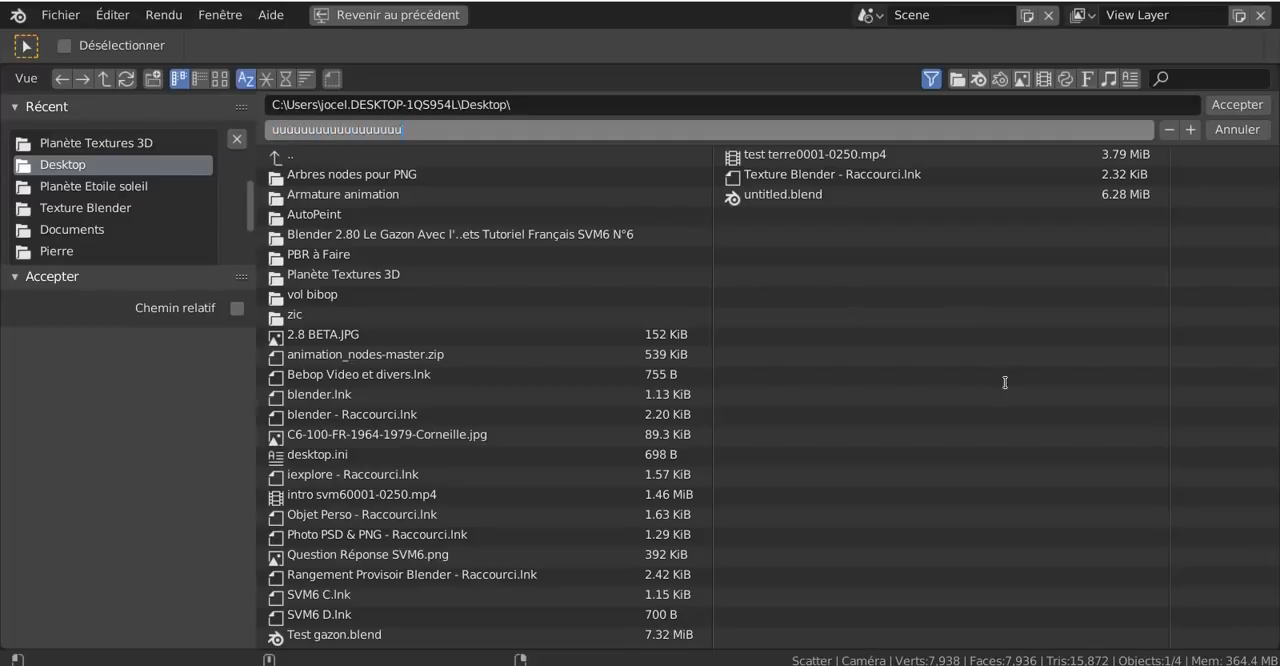
click(1237, 108)
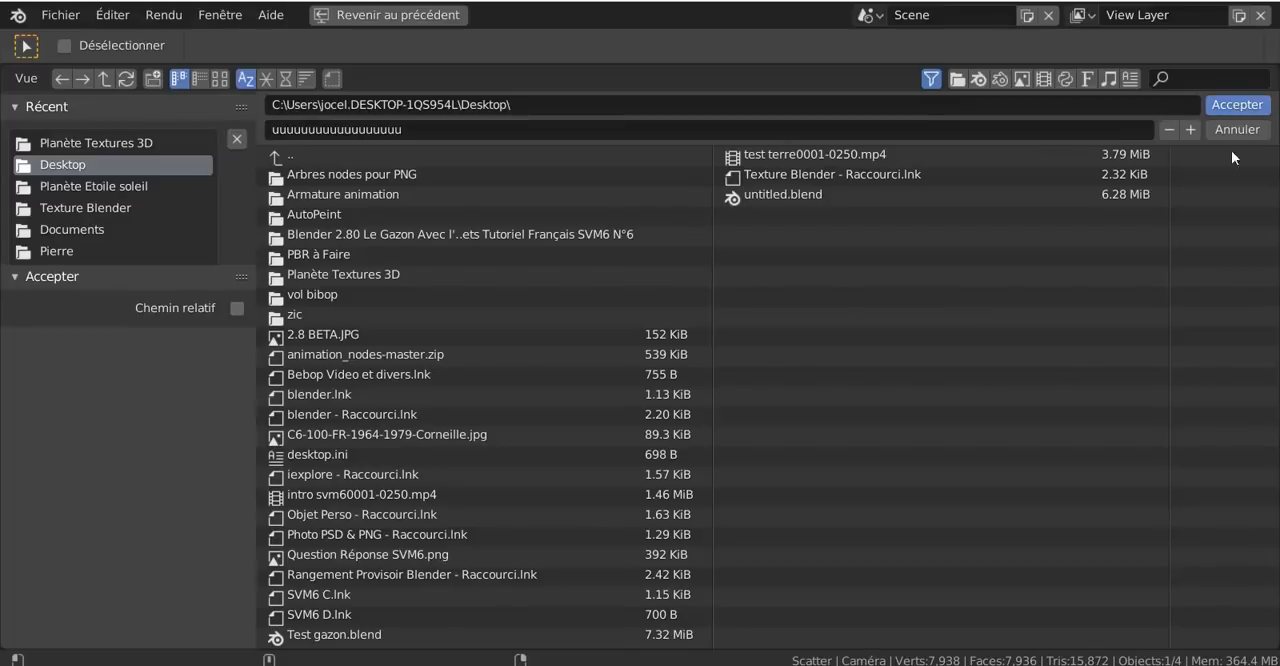
click(1237, 106)
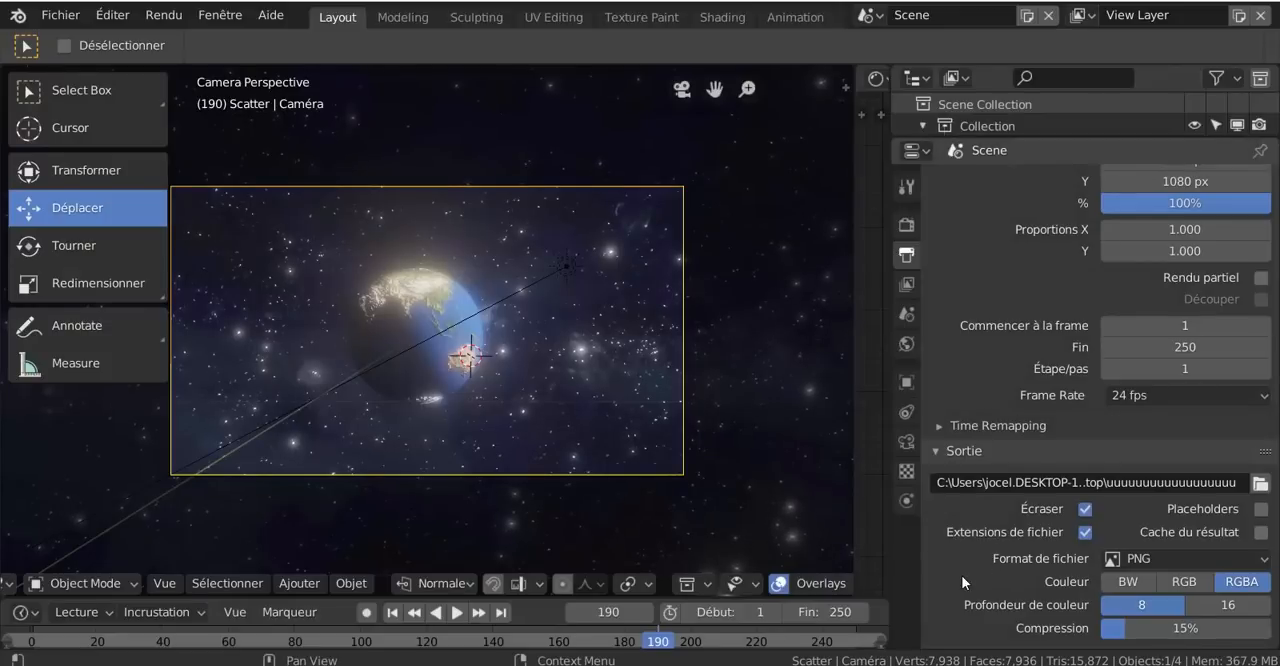
- Change the render output file format to Vidéo FFmpeg
scroll(950, 540, down, 2)
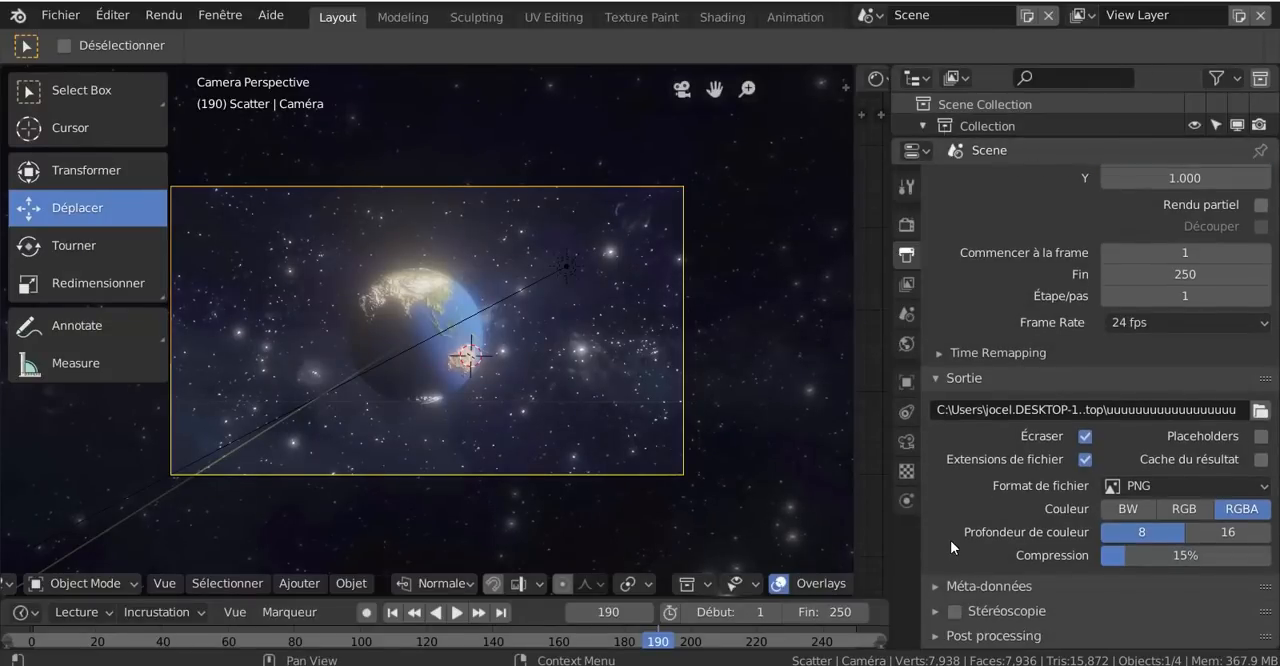
scroll(950, 540, up, 2)
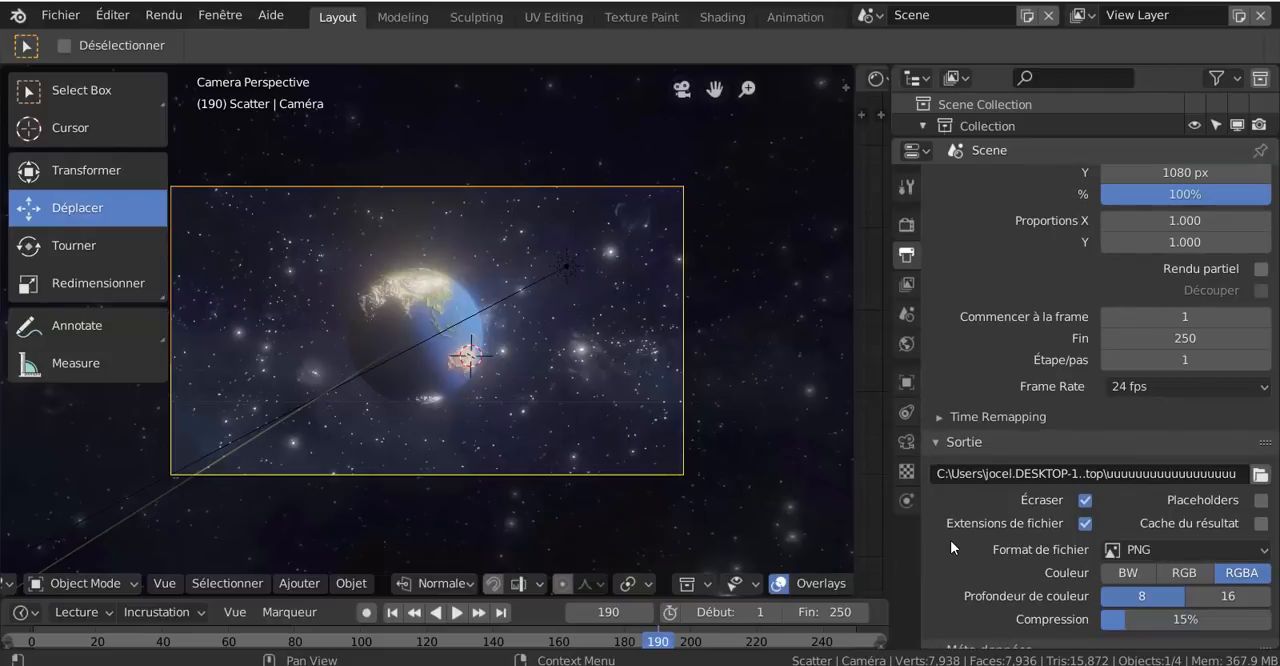
click(1210, 550)
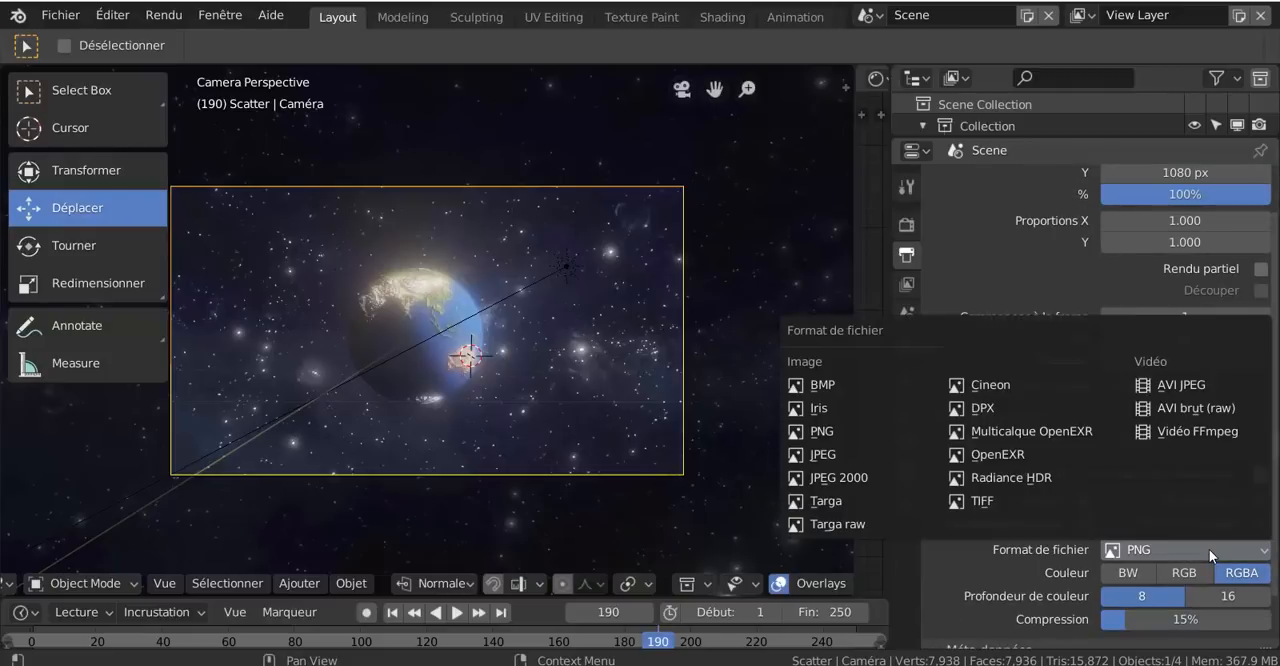
click(1177, 429)
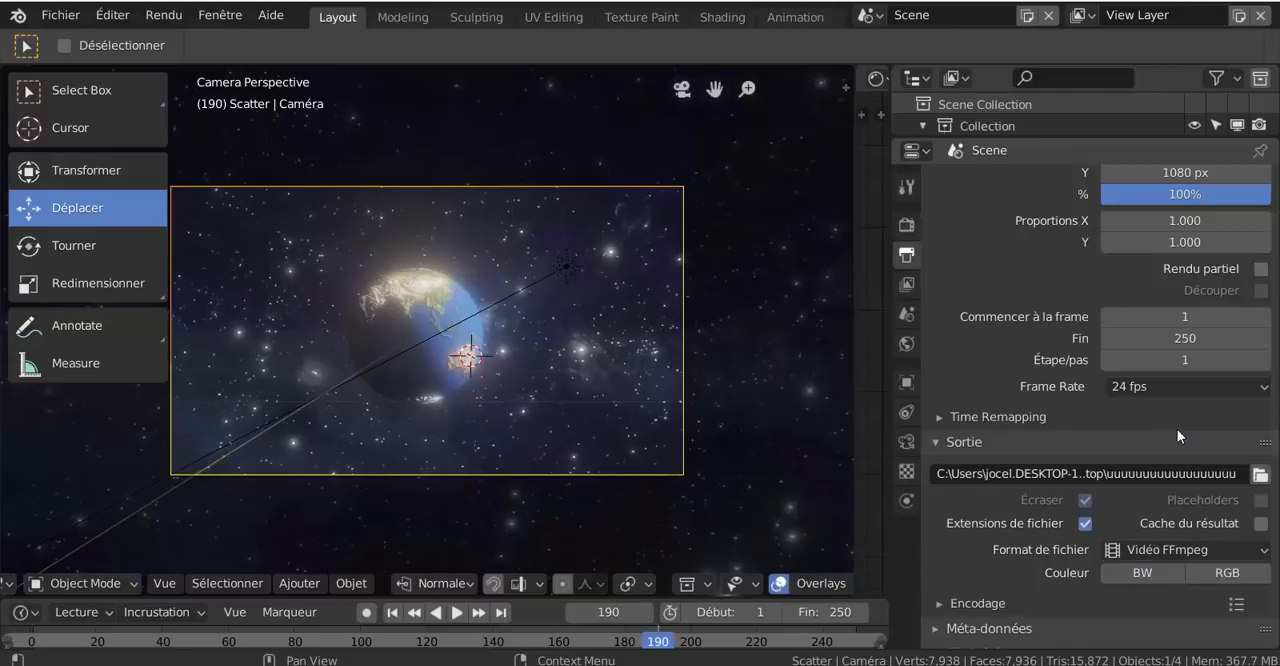
- Expand the video encoding settings and set the container to MPEG-4
scroll(1142, 587, down, 2)
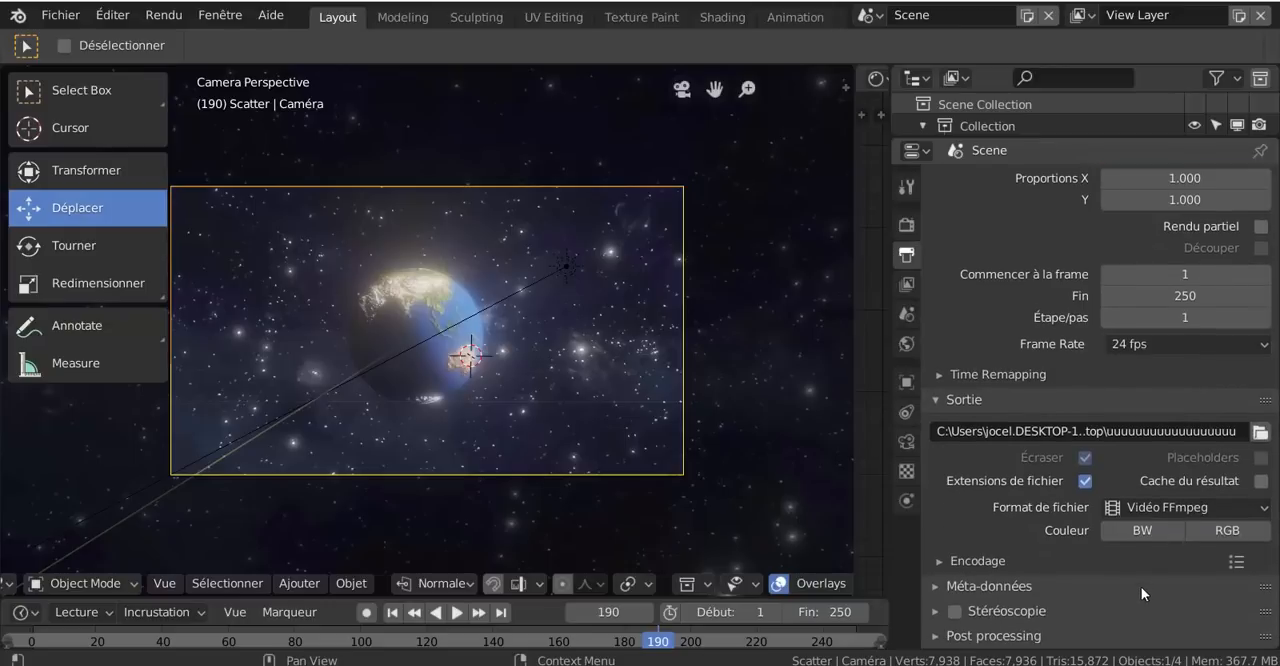
click(941, 561)
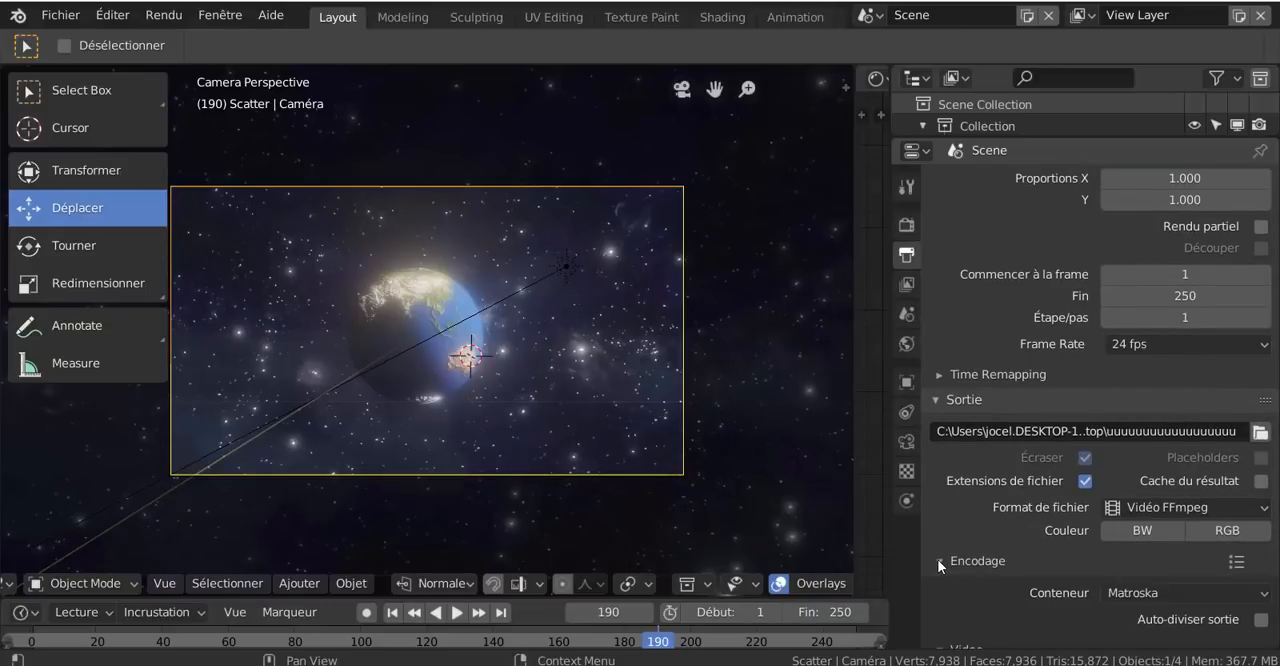
scroll(936, 602, down, 3)
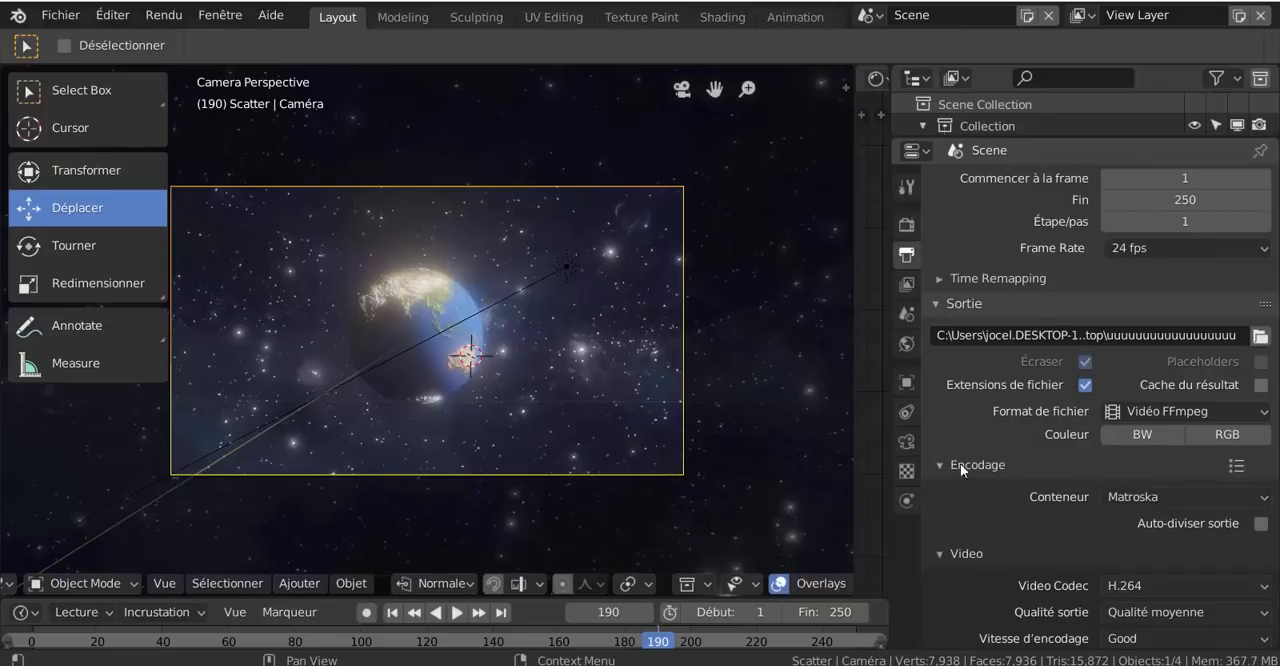
click(1166, 497)
click(1160, 419)
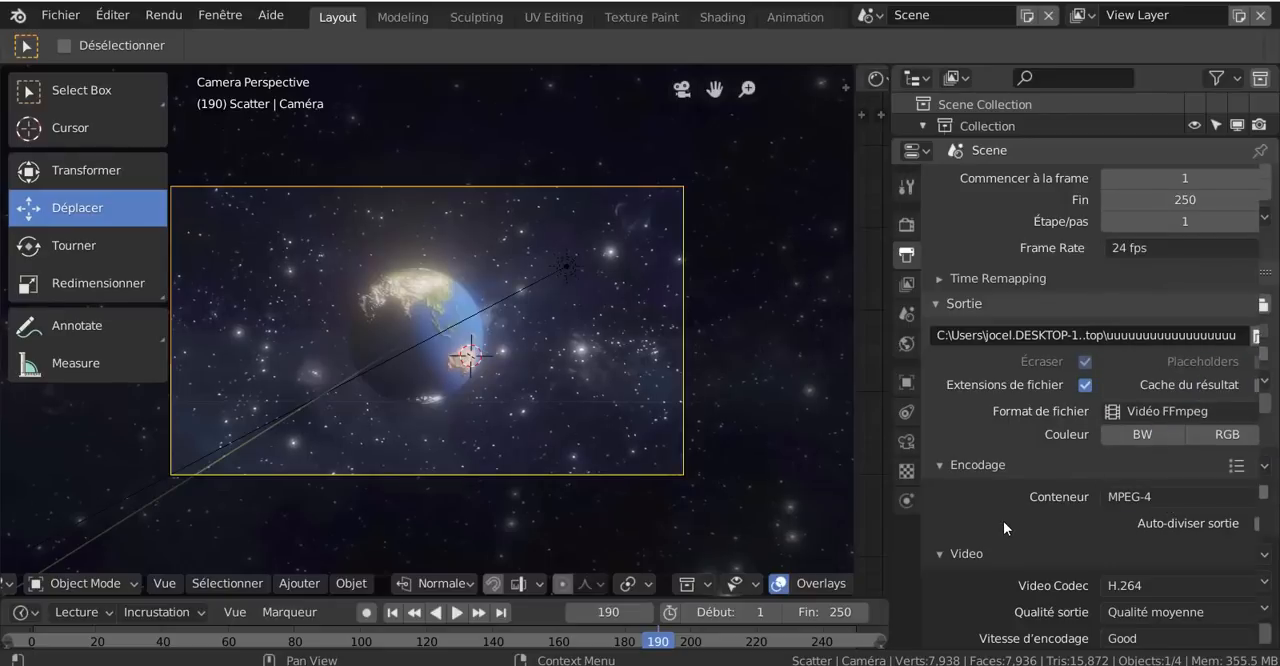
- Review the output settings, including the video codec, output quality, encoding speed, audio codec, frame range and resolution
scroll(1003, 521, down, 2)
scroll(1003, 521, down, 3)
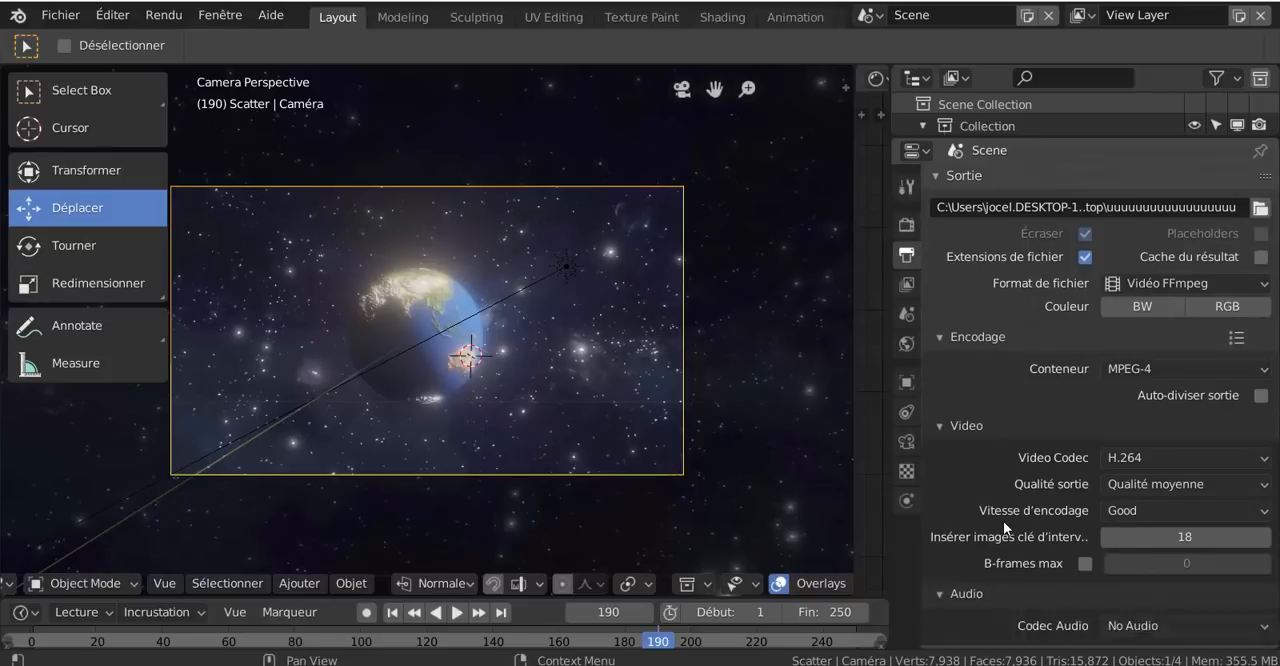
scroll(1016, 542, down, 1)
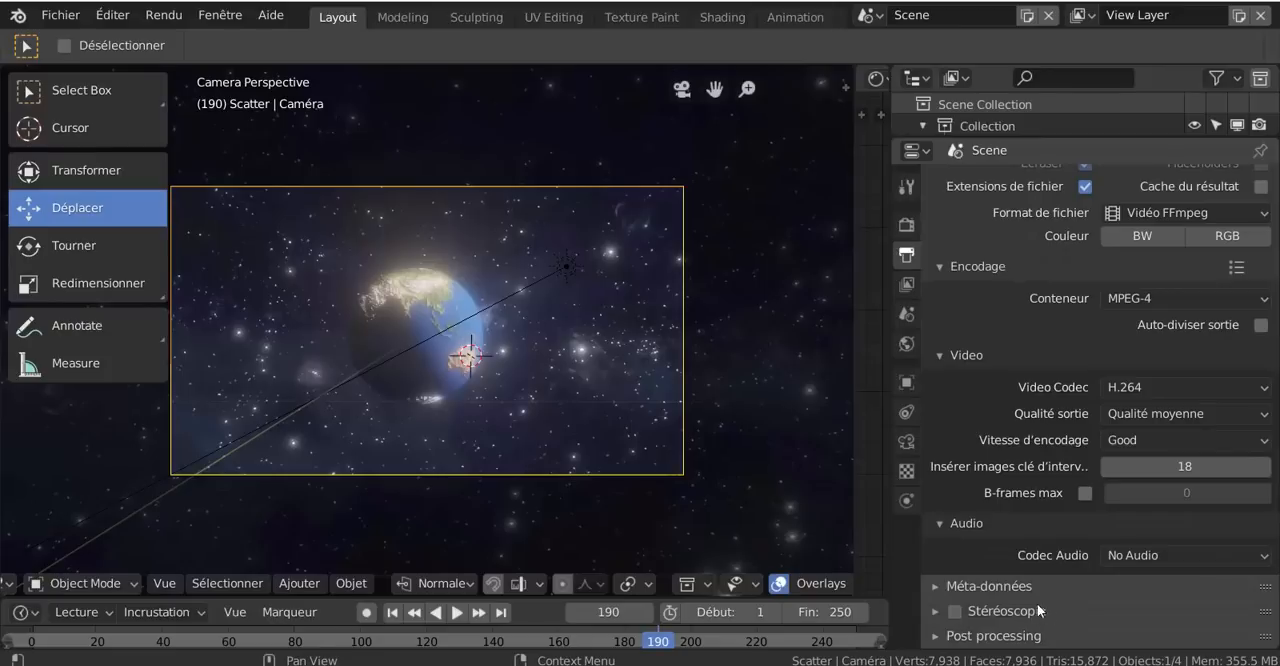
scroll(1025, 596, up, 4)
scroll(1013, 589, up, 6)
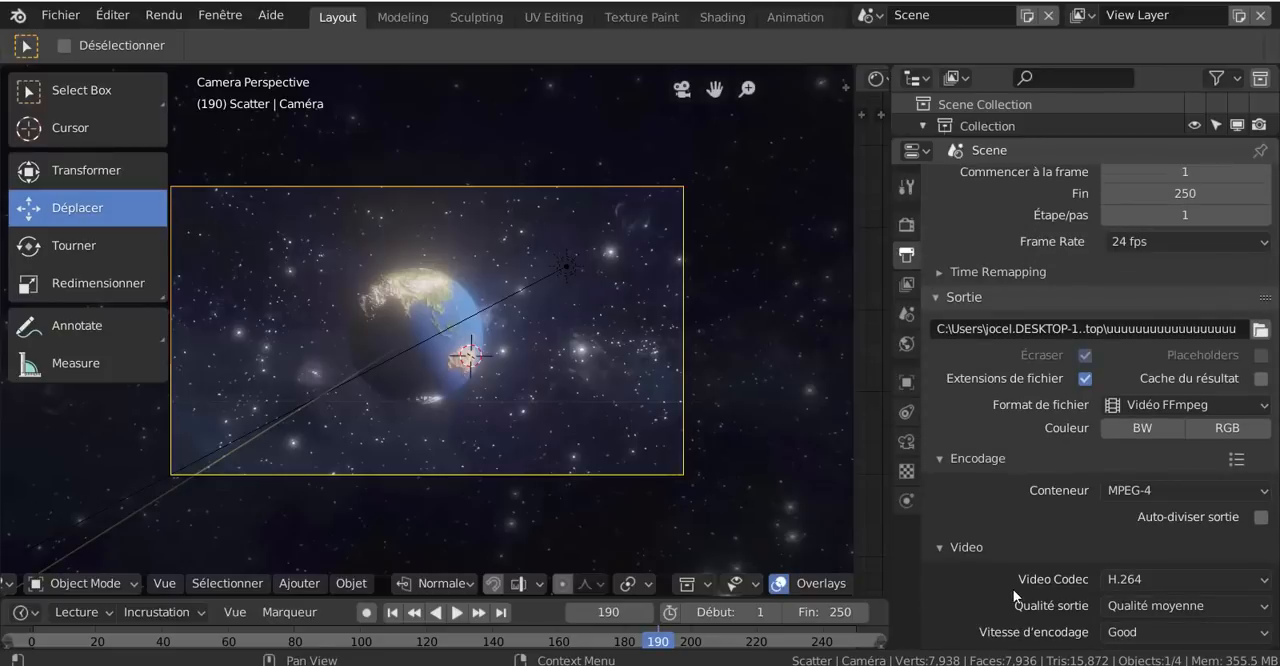
scroll(1013, 589, down, 2)
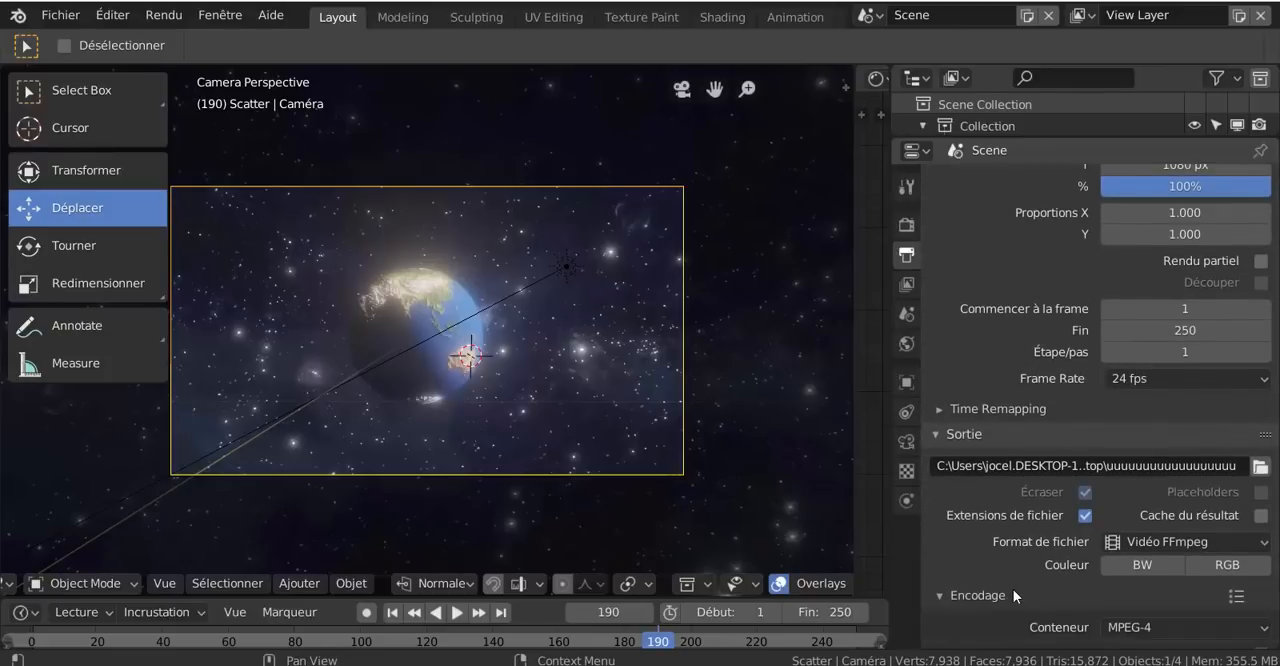
scroll(1035, 558, down, 2)
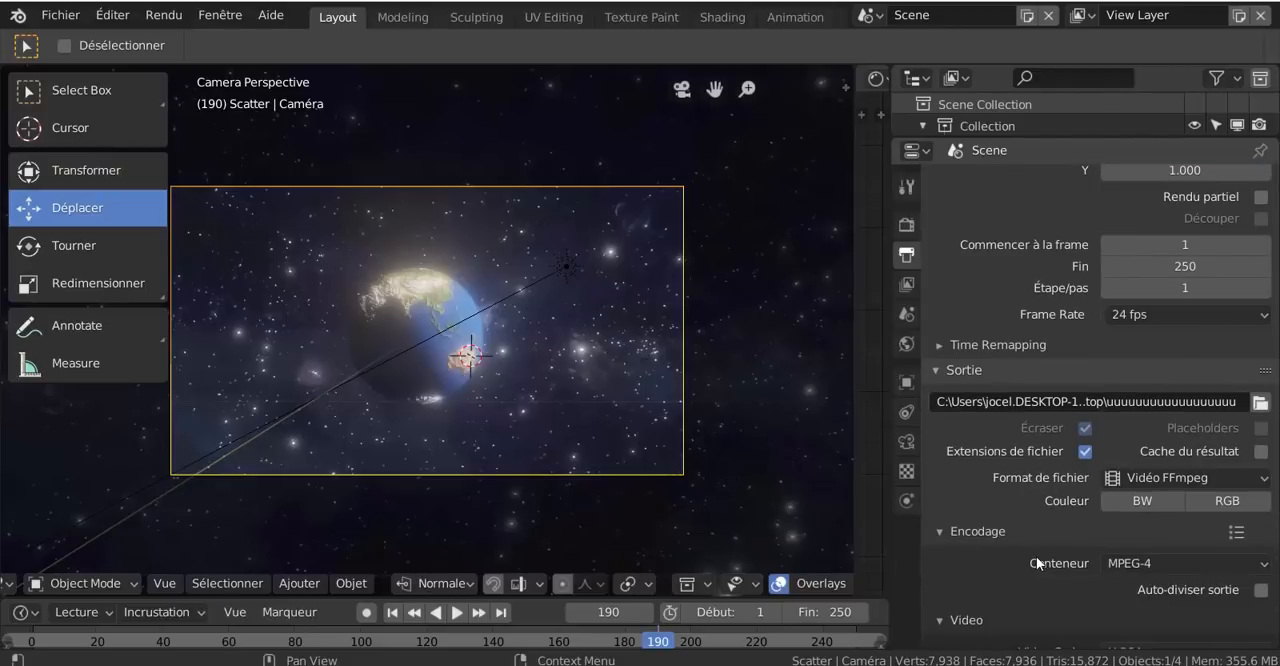
scroll(1036, 563, down, 2)
scroll(1036, 556, down, 3)
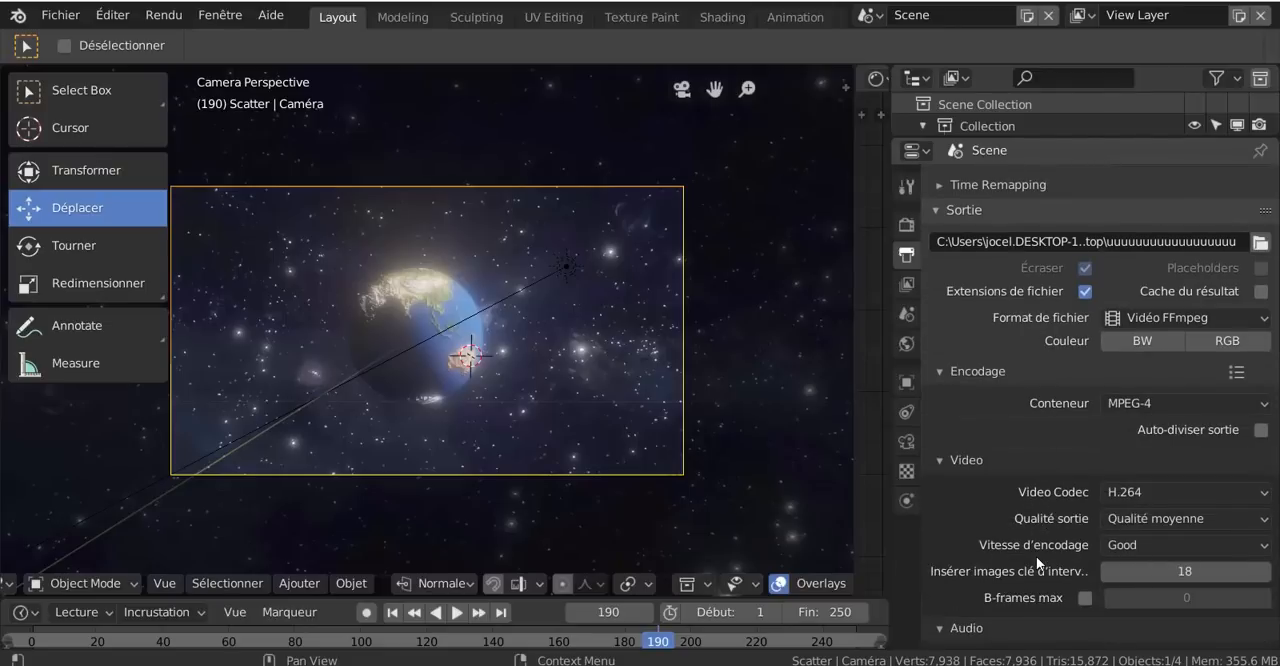
scroll(1036, 556, down, 1)
scroll(1036, 556, up, 7)
scroll(1036, 556, up, 2)
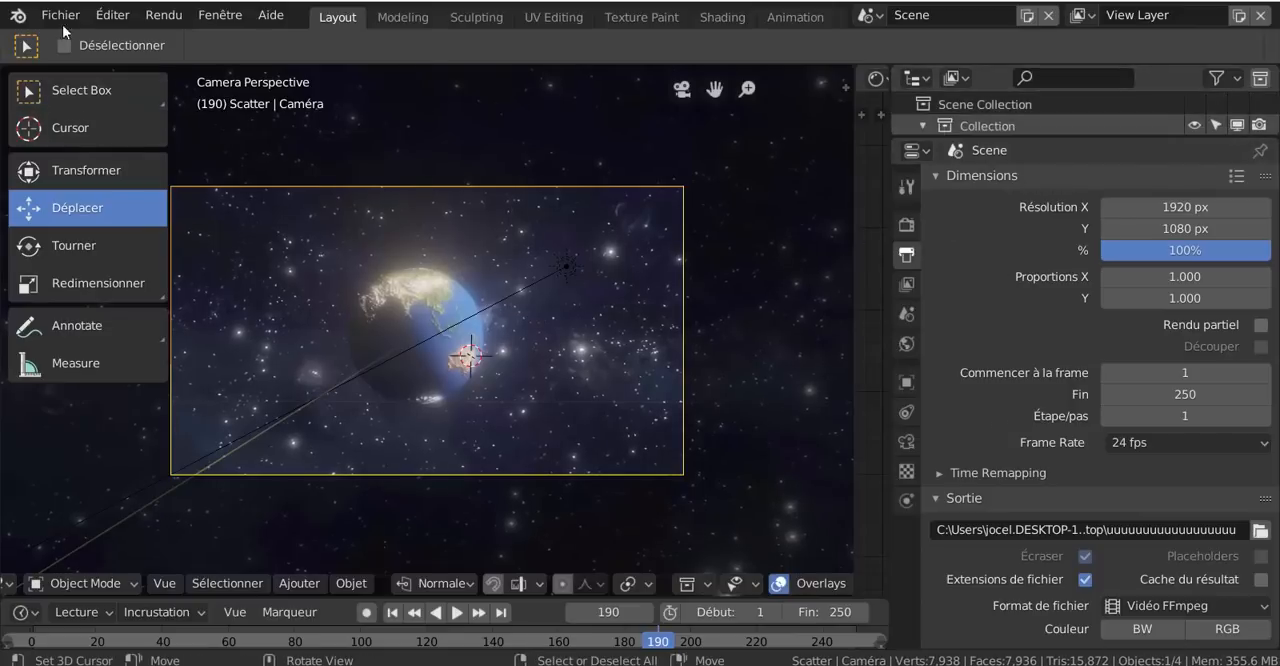
- Render the full globe animation with the configured output settings
click(113, 18)
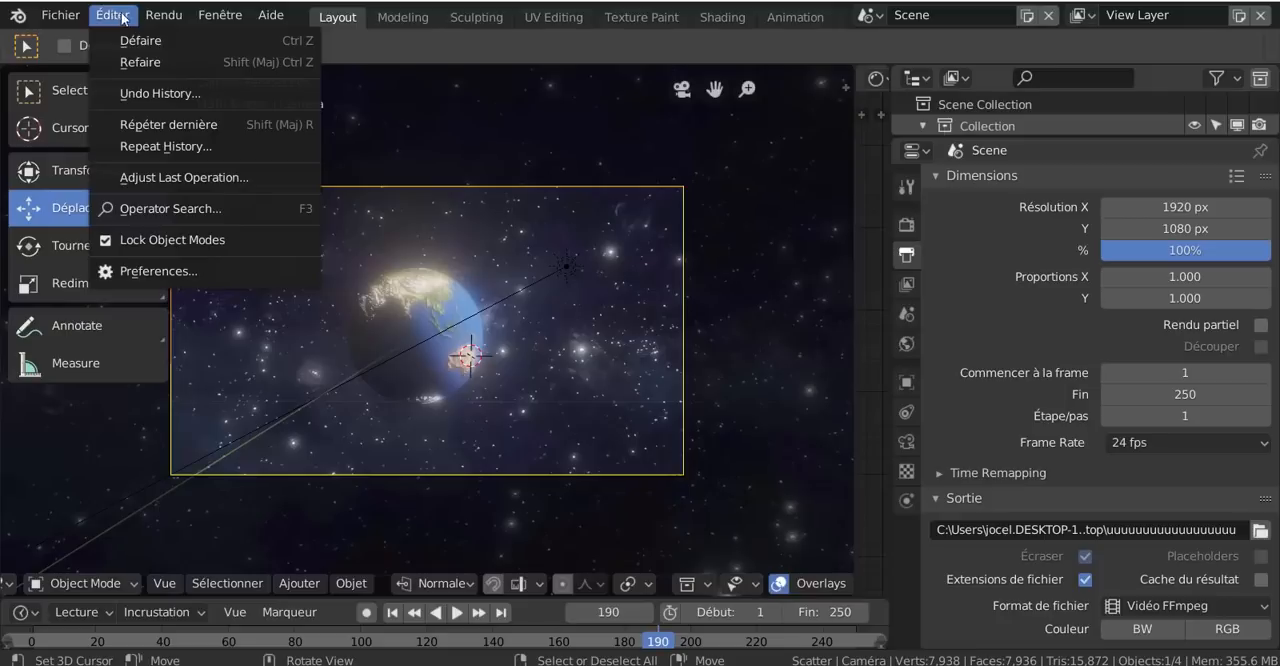
mouse_move(152, 18)
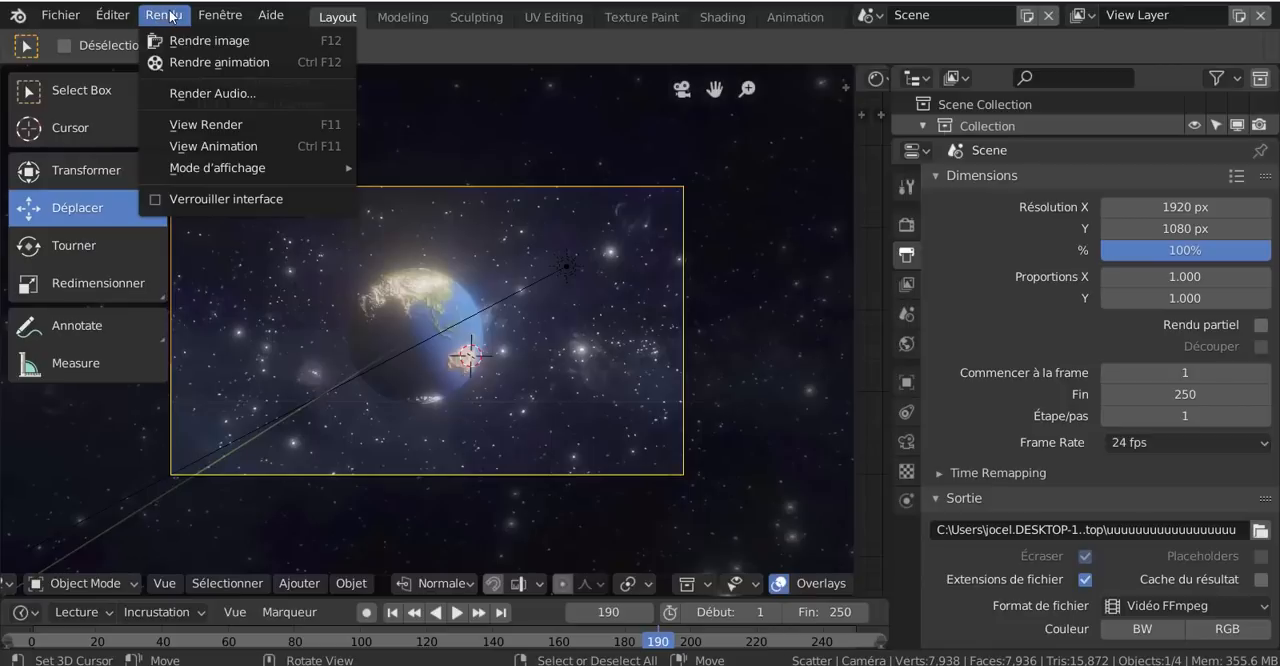
click(216, 63)
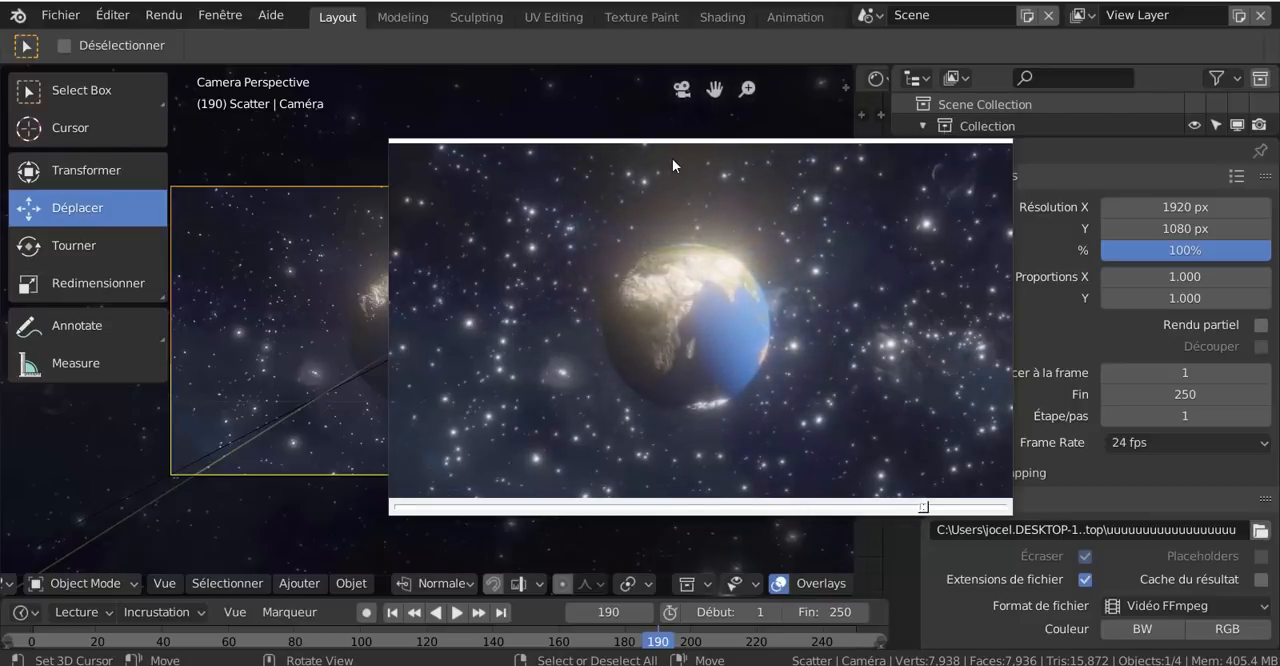
- Watch the video of the rotating globe, reposition the player window over the viewport, and quit the player
drag(691, 157, 768, 157)
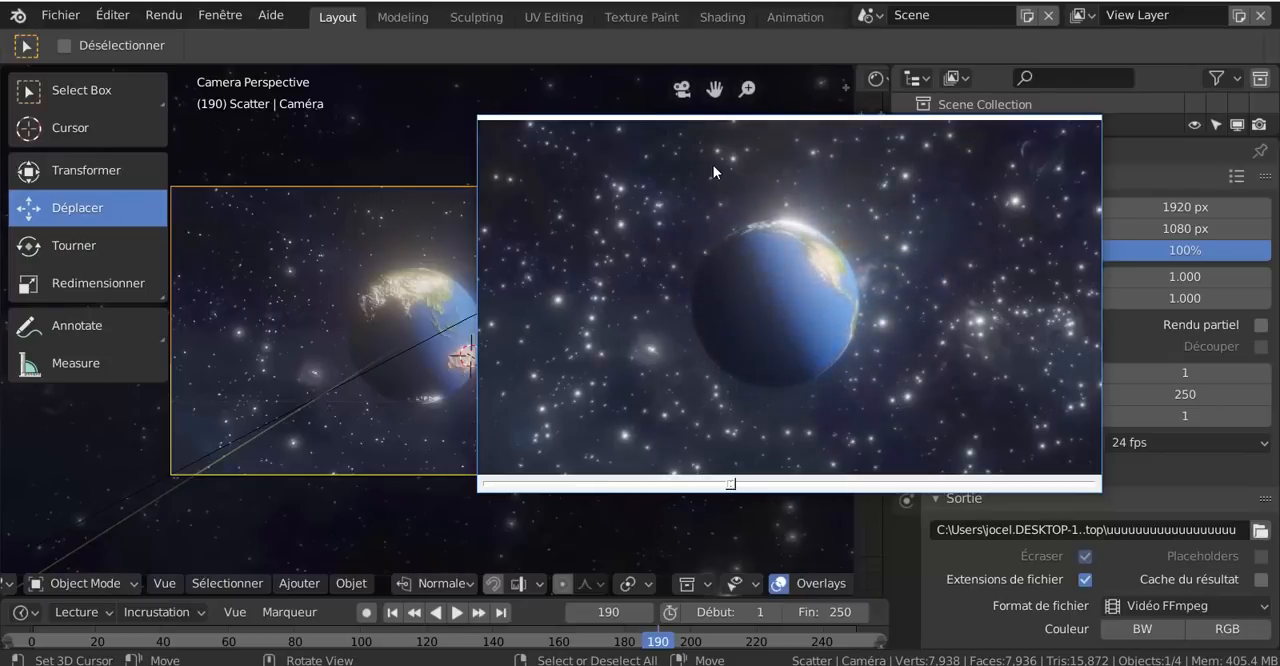
drag(810, 146, 627, 156)
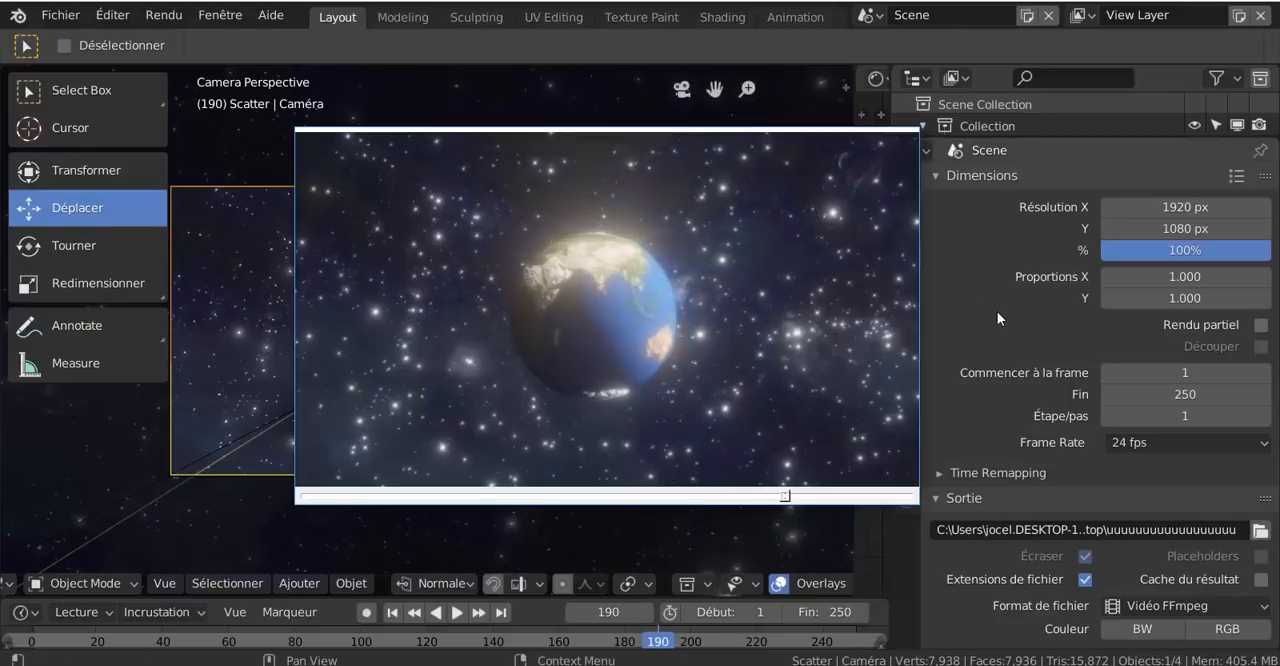
drag(627, 152, 538, 141)
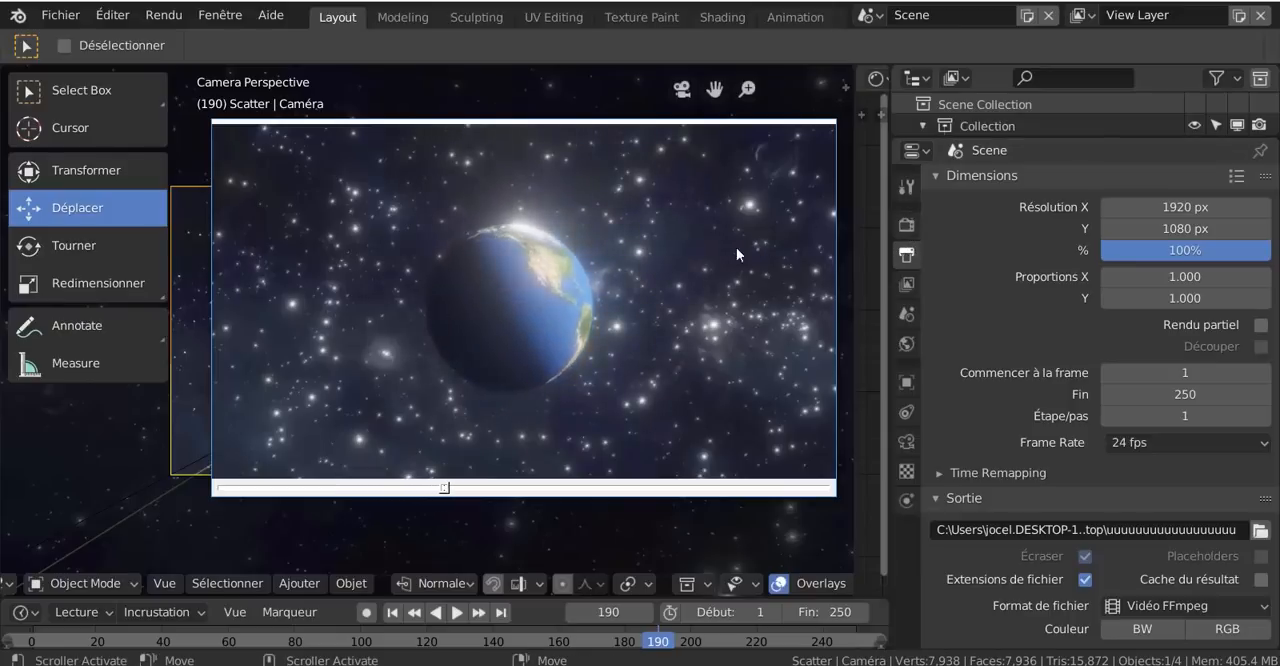
right_click(661, 207)
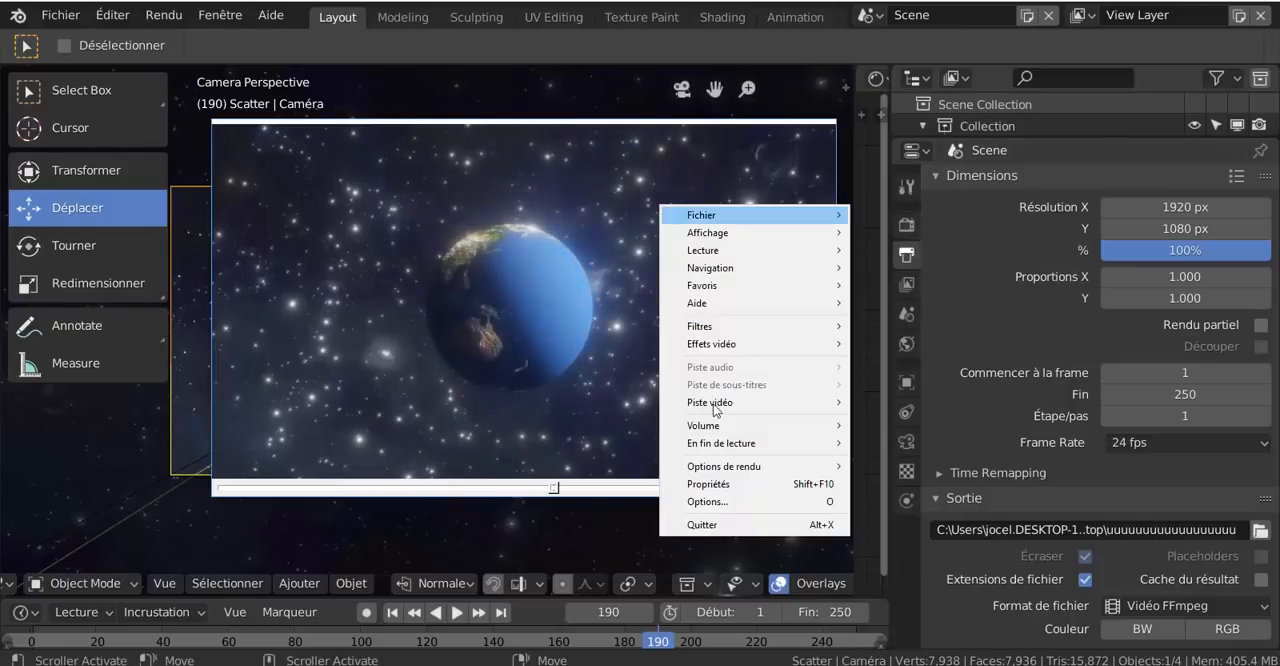
click(702, 526)
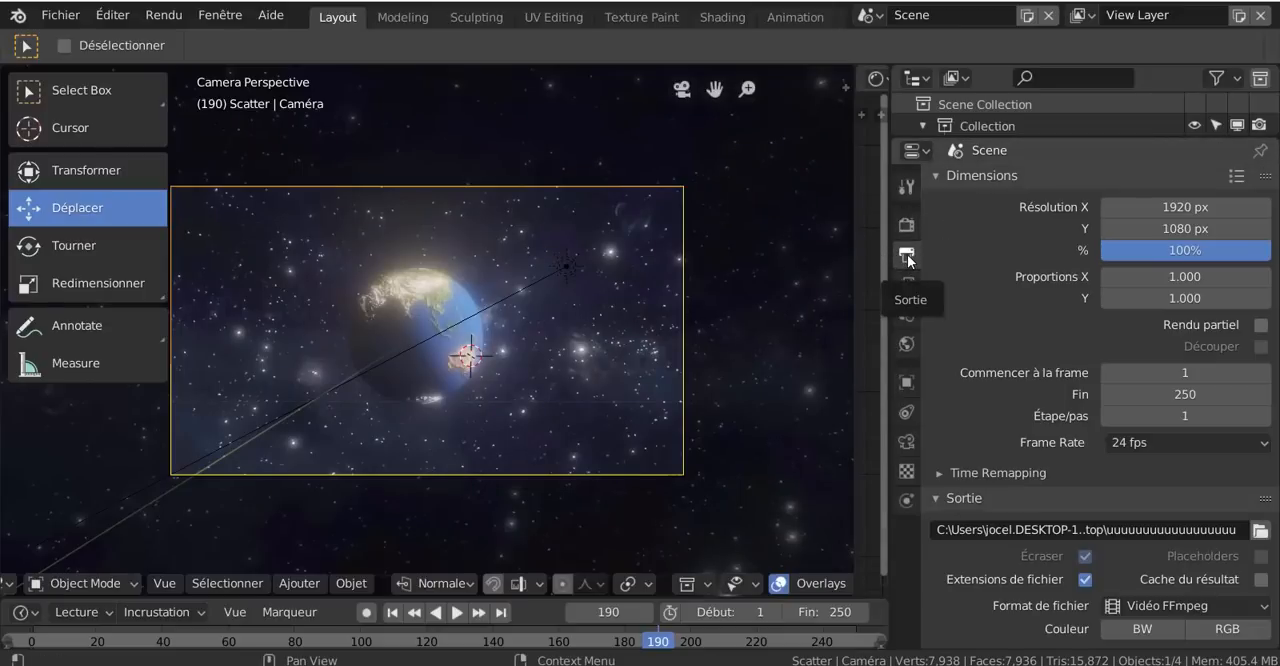
- Return to the Eevee render settings and raise the Bloom threshold (Limite) to 1.173
click(907, 227)
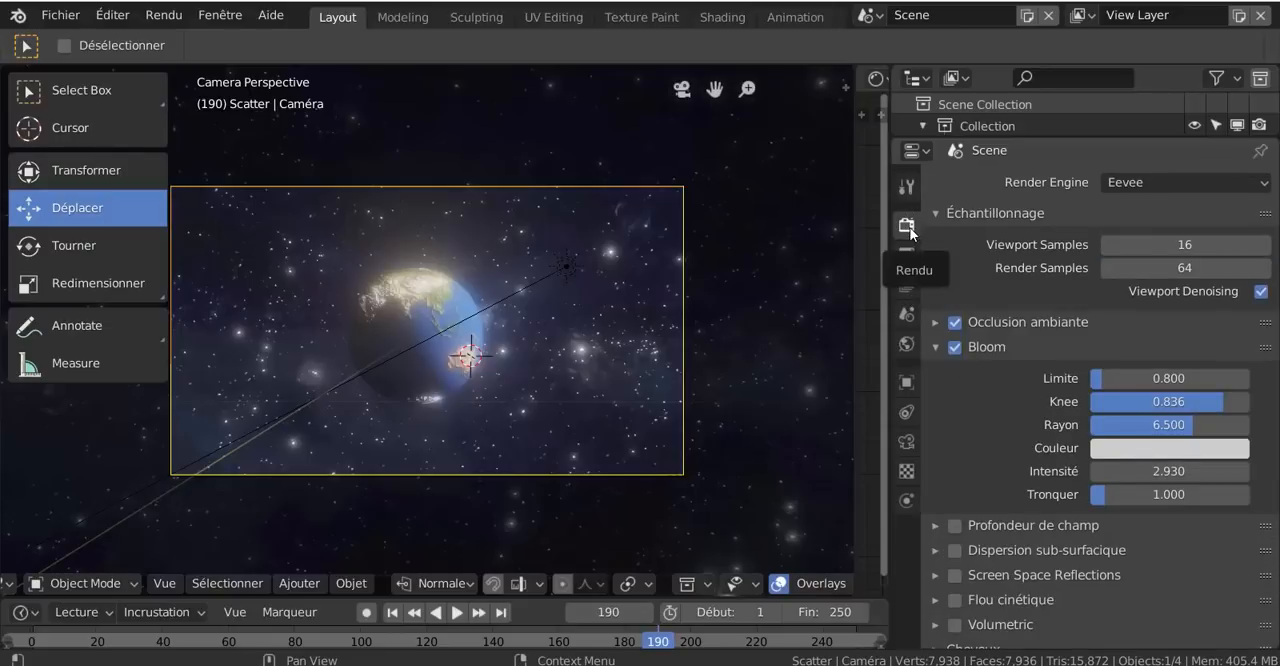
scroll(1001, 296, down, 3)
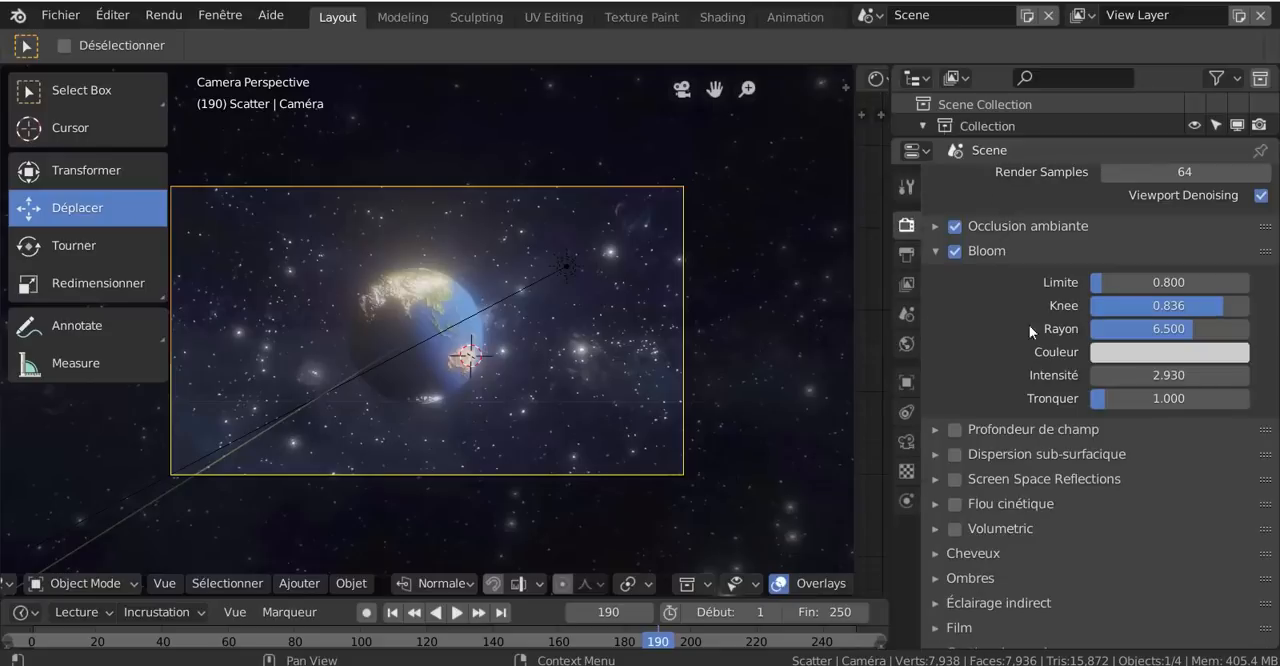
scroll(1136, 361, up, 1)
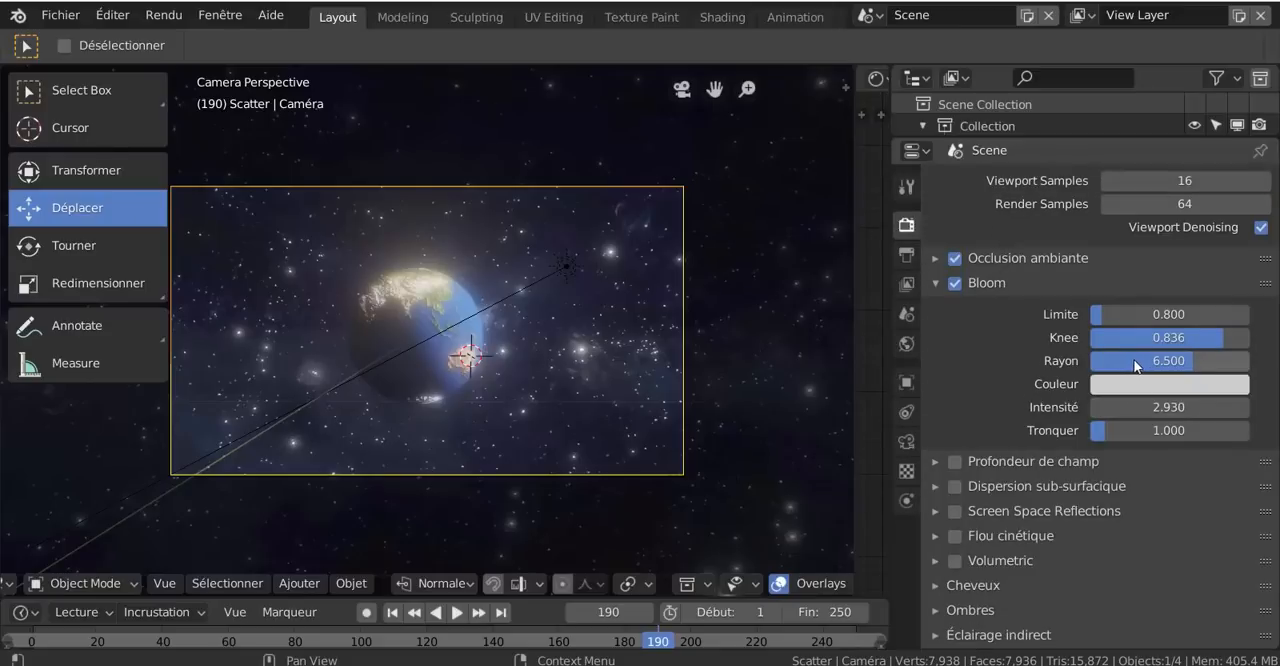
mouse_move(1107, 325)
mouse_down()
mouse_move(1245, 325)
mouse_move(1093, 314)
mouse_move(1106, 314)
mouse_up()
right_click(1117, 314)
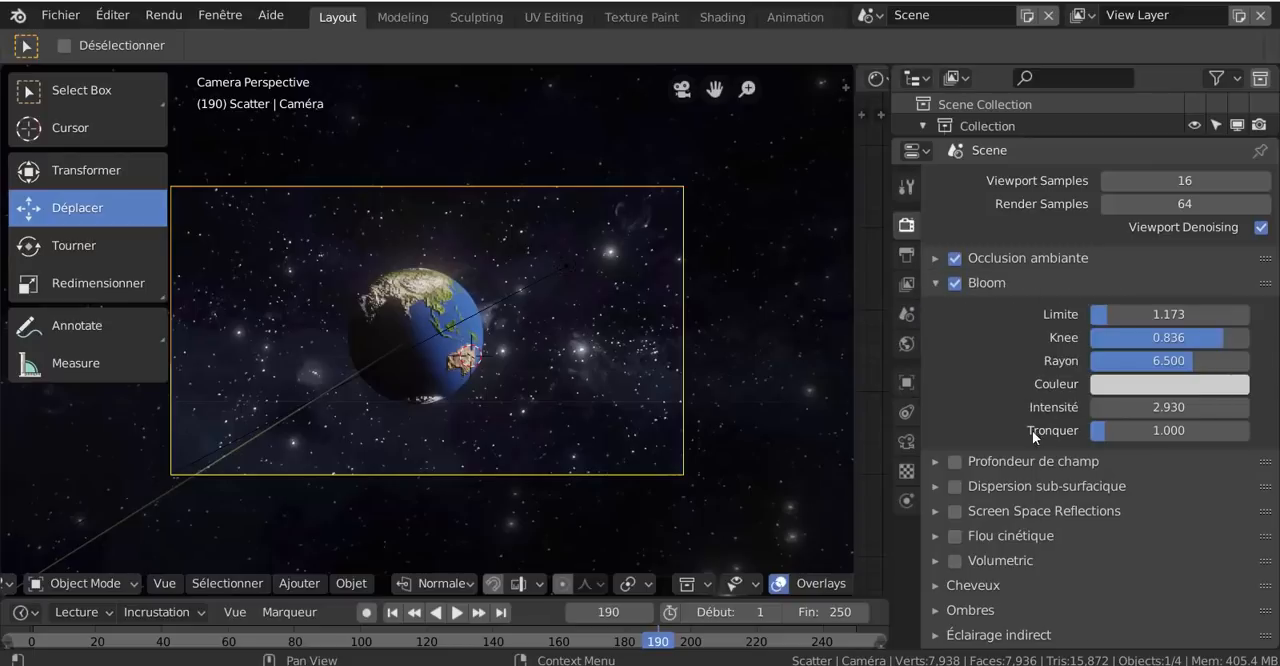
- Check the available options of the Bloom threshold, intensity and color settings for a way to animate them
right_click(1106, 316)
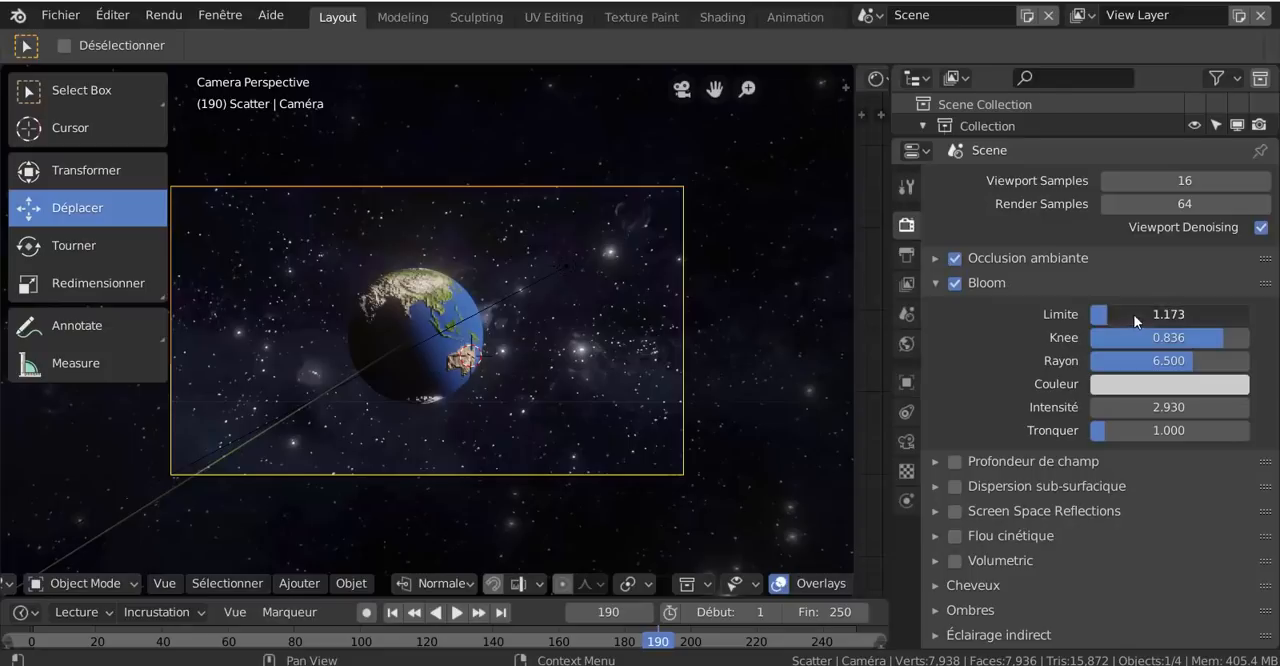
click(1133, 314)
click(1004, 363)
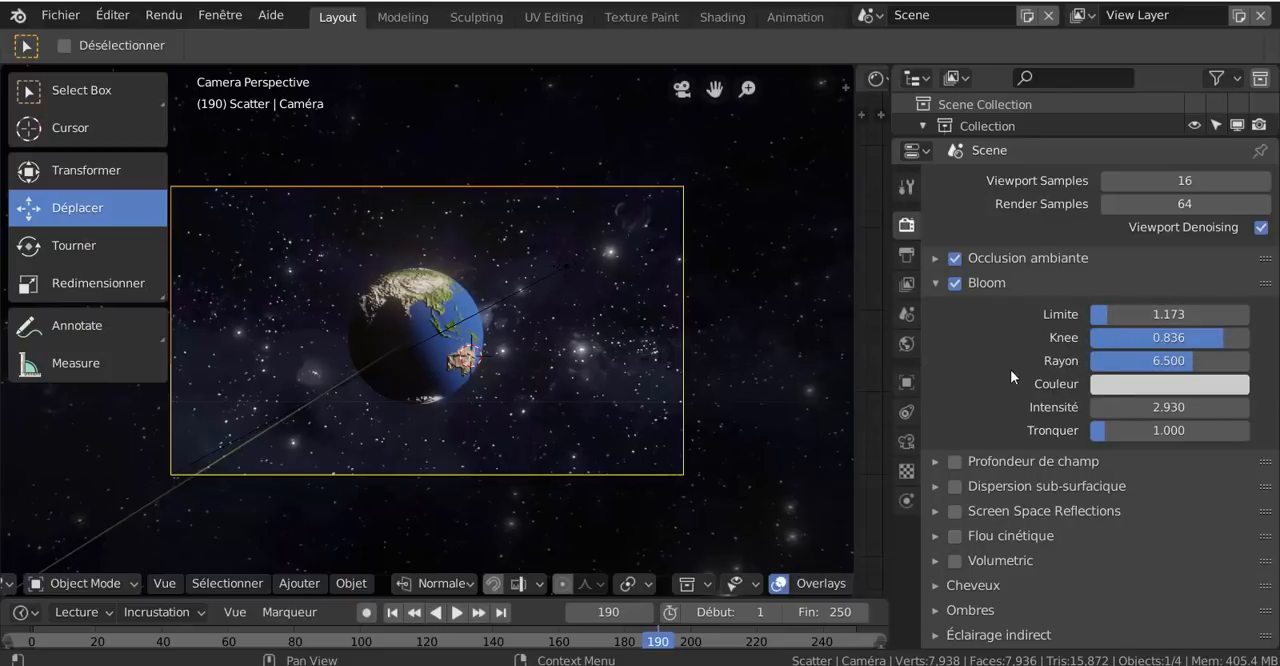
right_click(1133, 413)
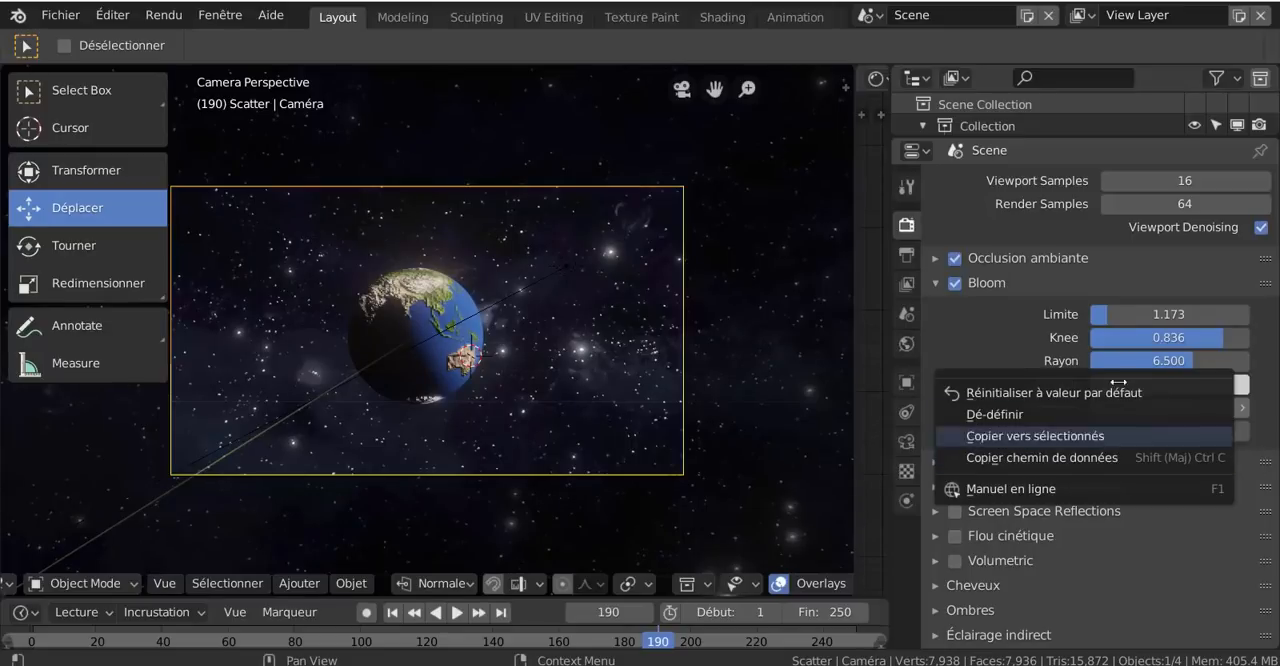
right_click(1125, 313)
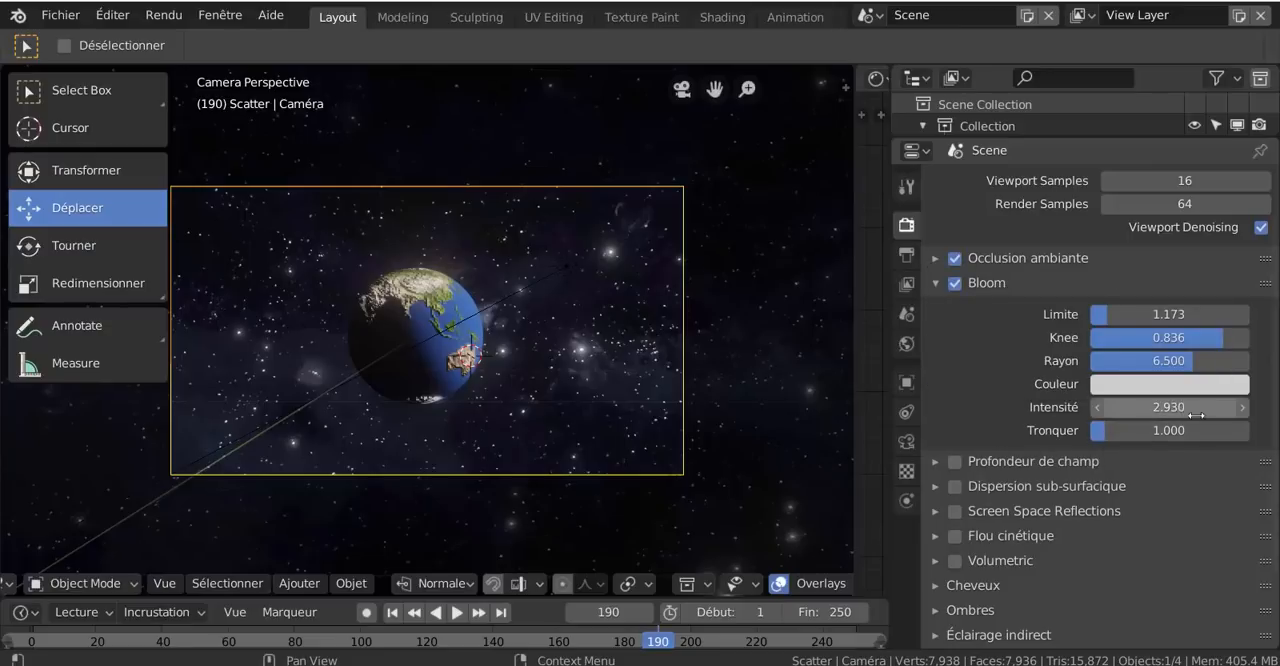
scroll(1203, 417, up, 2)
scroll(1193, 412, down, 1)
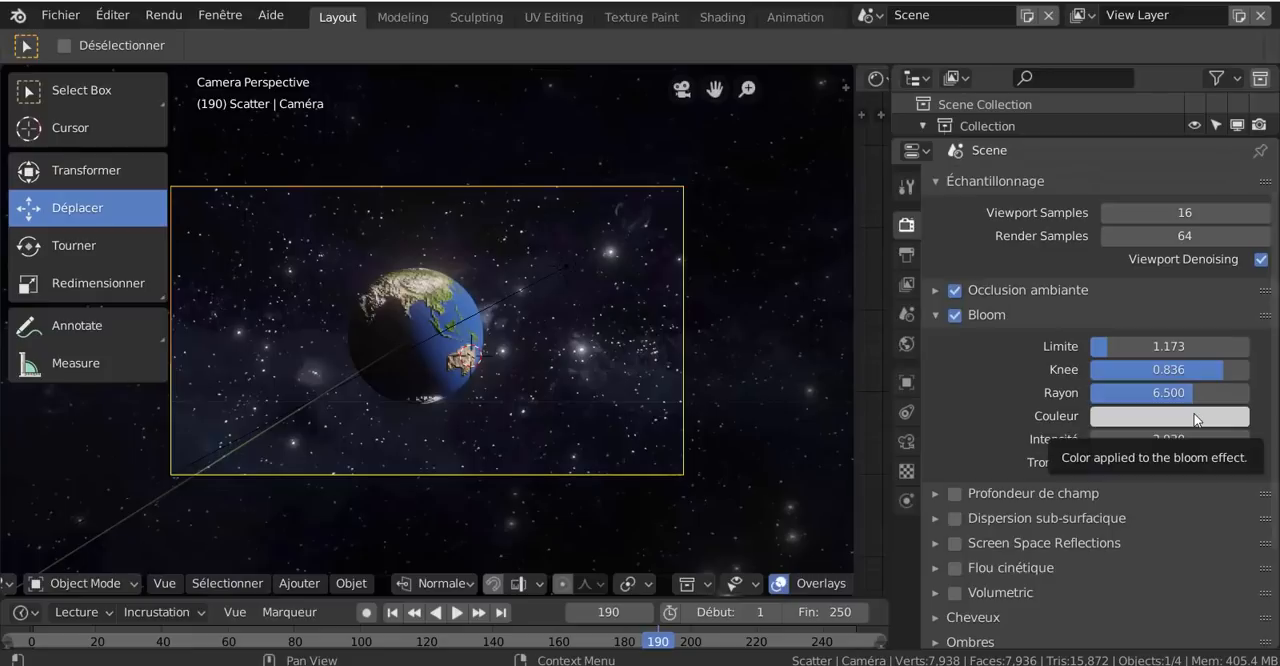
right_click(1193, 414)
click(1197, 418)
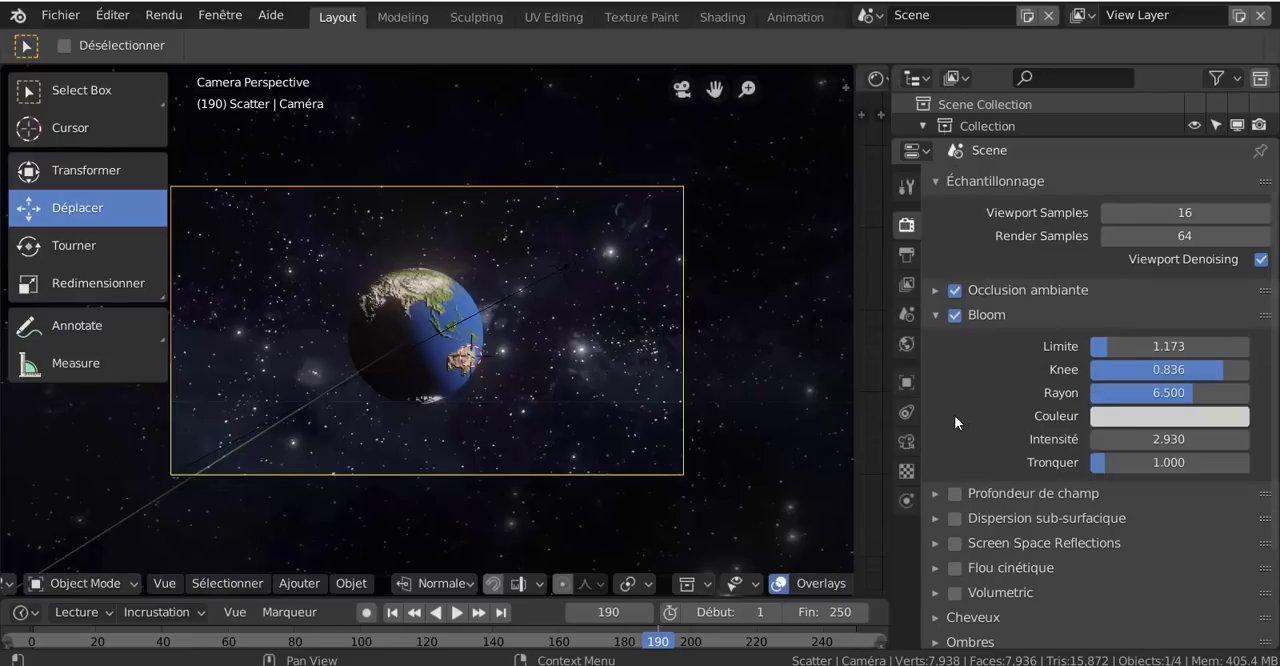
- Try to keyframe the Bloom threshold (Limite) at frame 190, and turn on automatic keyframing in the timeline
click(1149, 343)
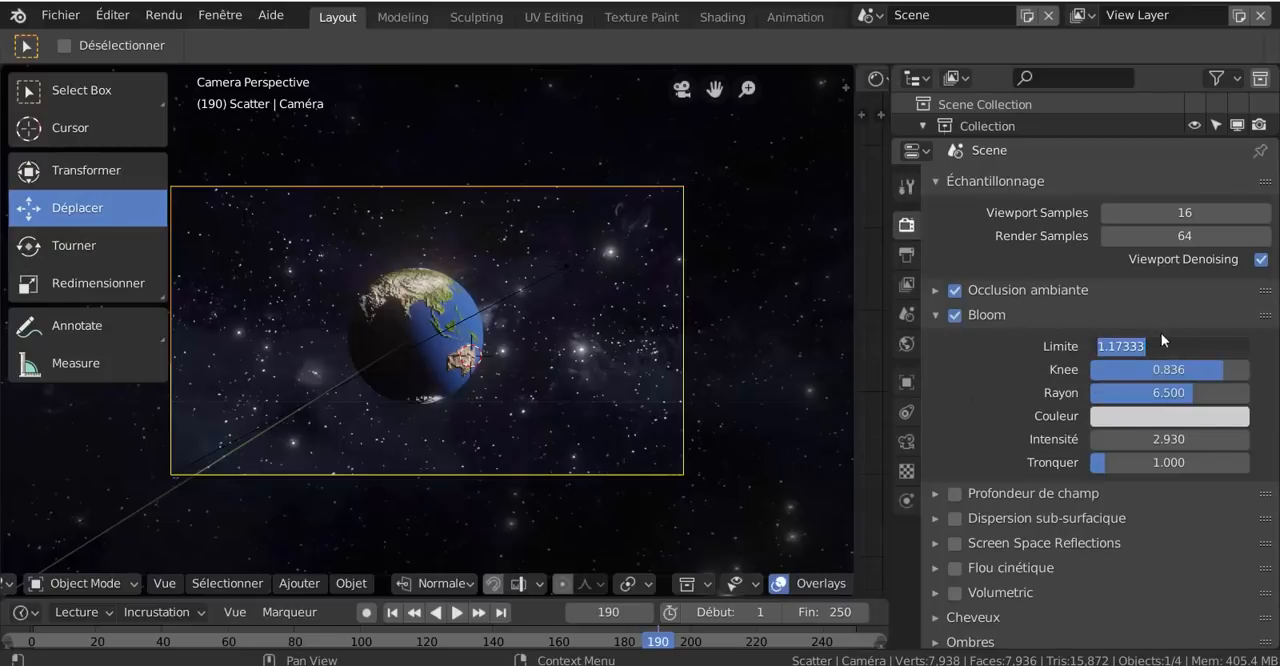
key(Return)
key(i)
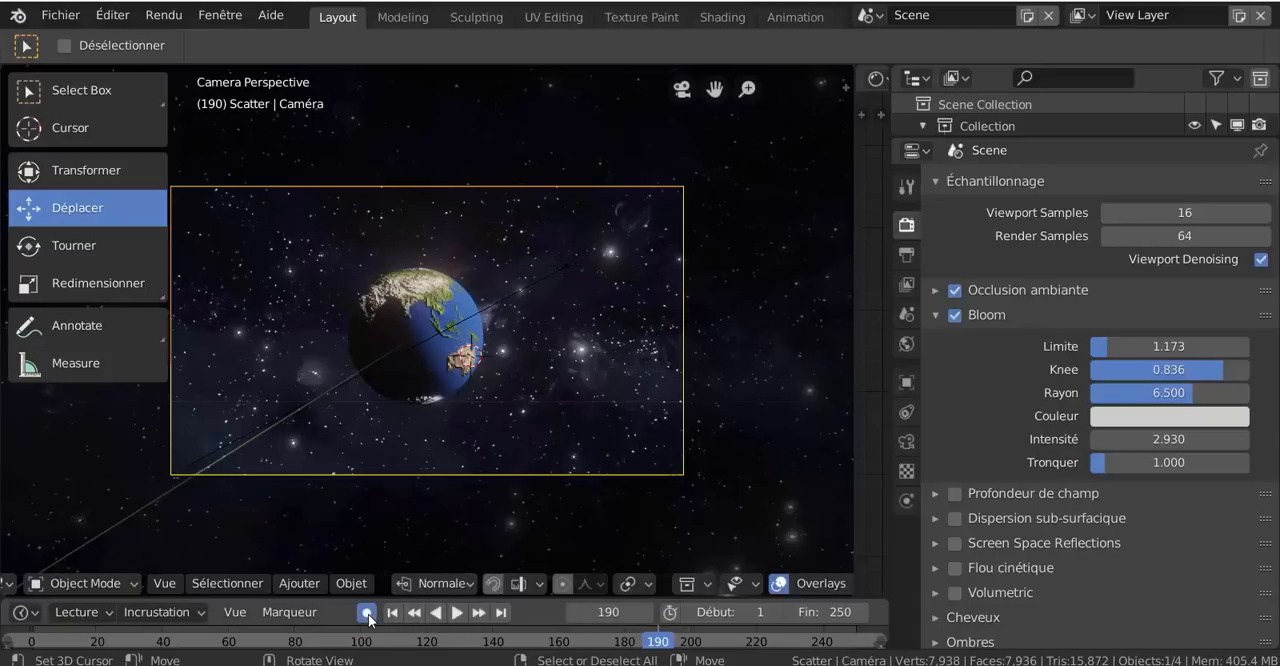
right_click(1139, 346)
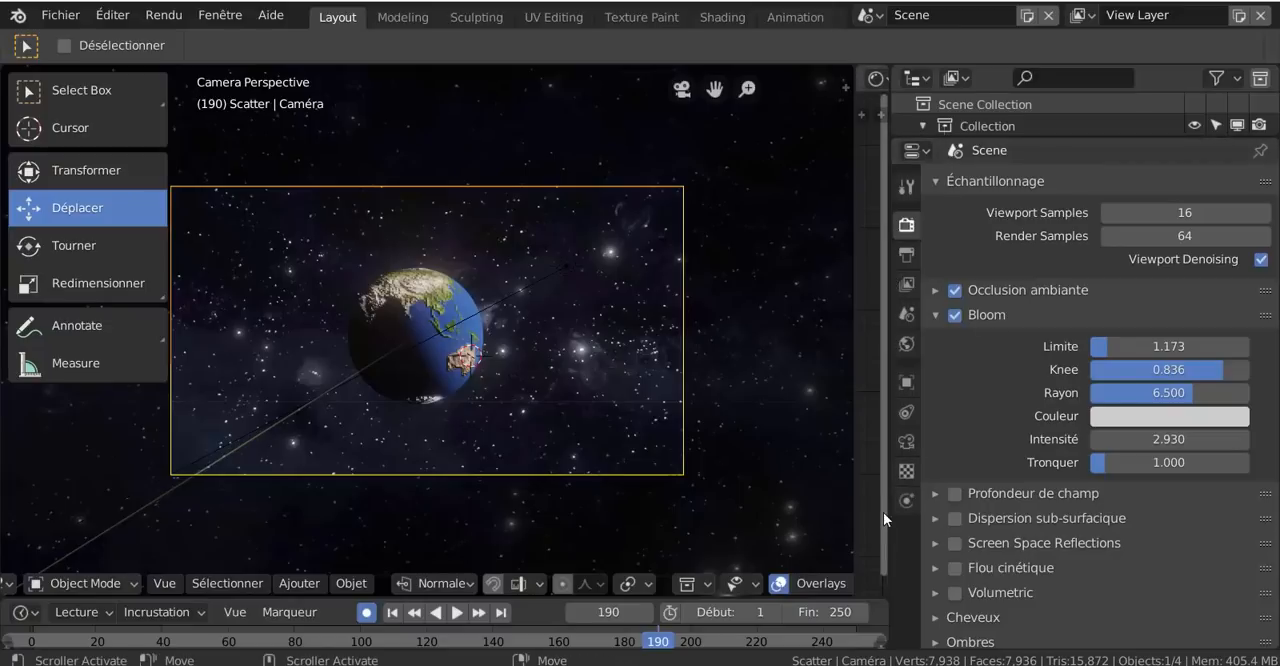
- Widen the 3D viewport by narrowing the properties and shader editor areas, and enlarge the camera view of the globe
scroll(1092, 538, down, 3)
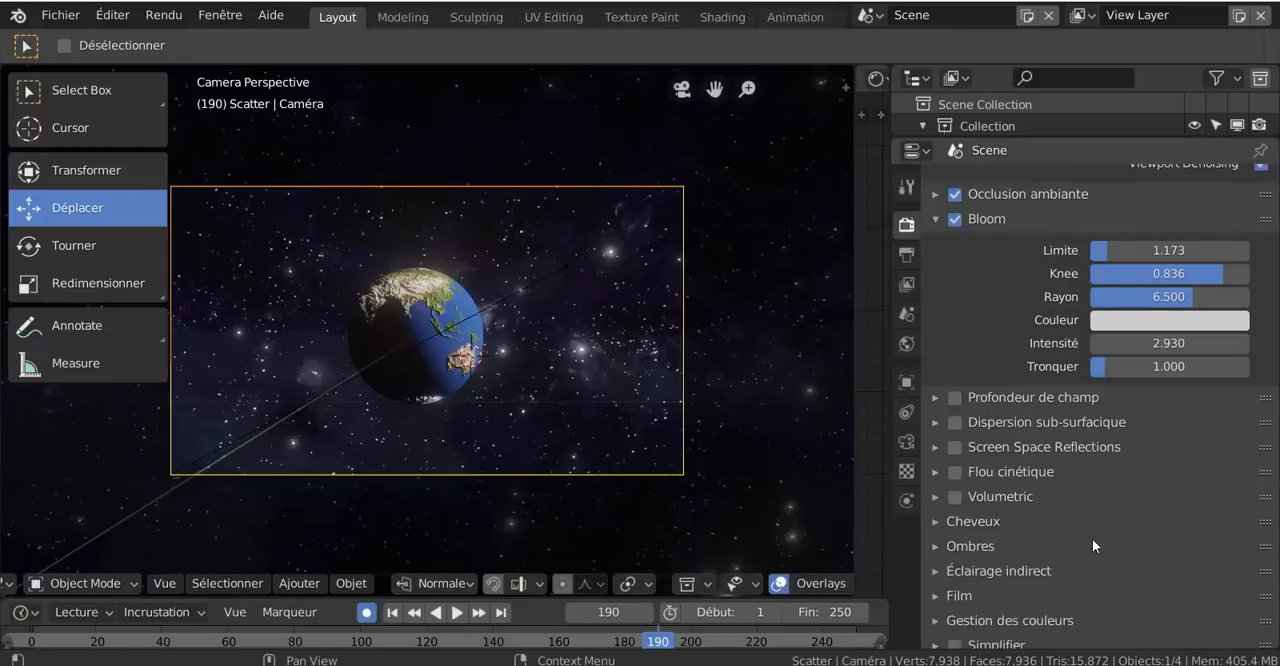
scroll(1092, 538, up, 4)
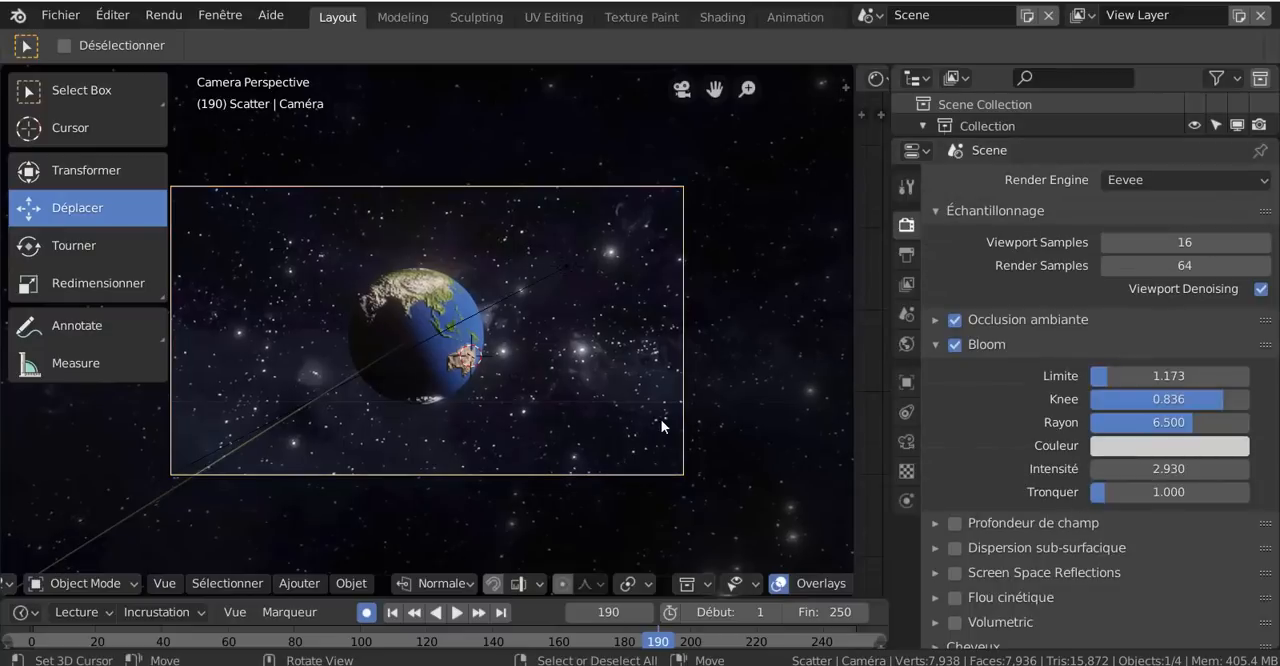
scroll(652, 406, up, 2)
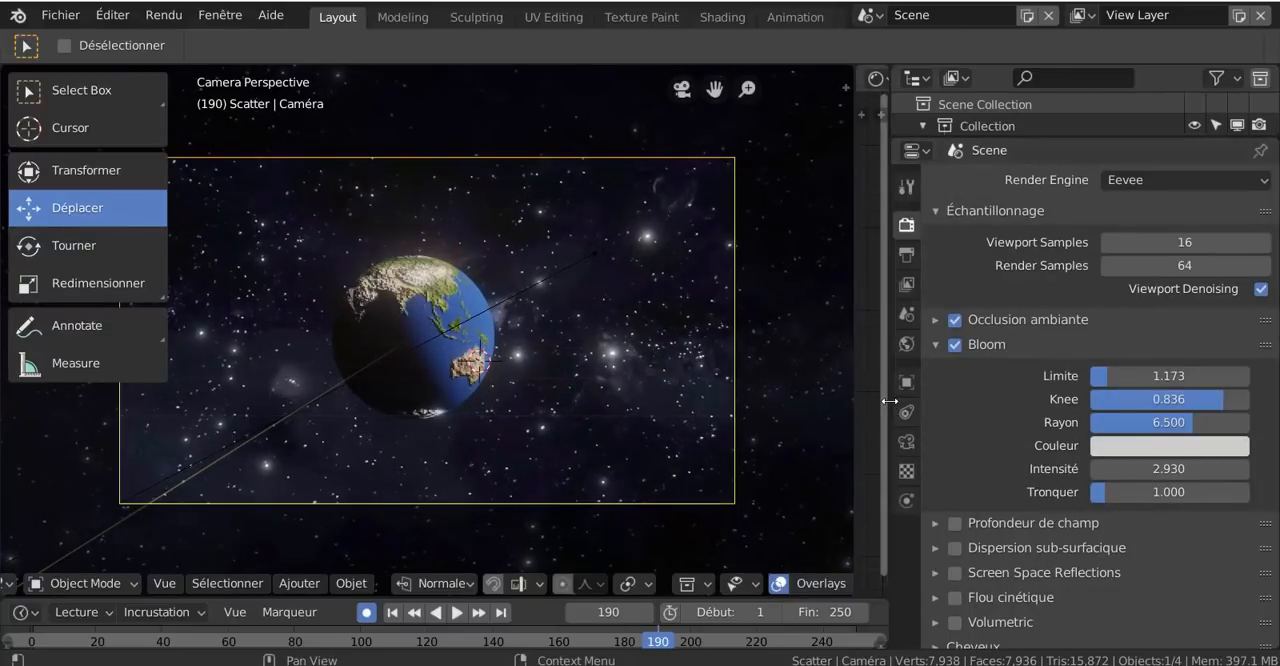
drag(895, 400, 1098, 390)
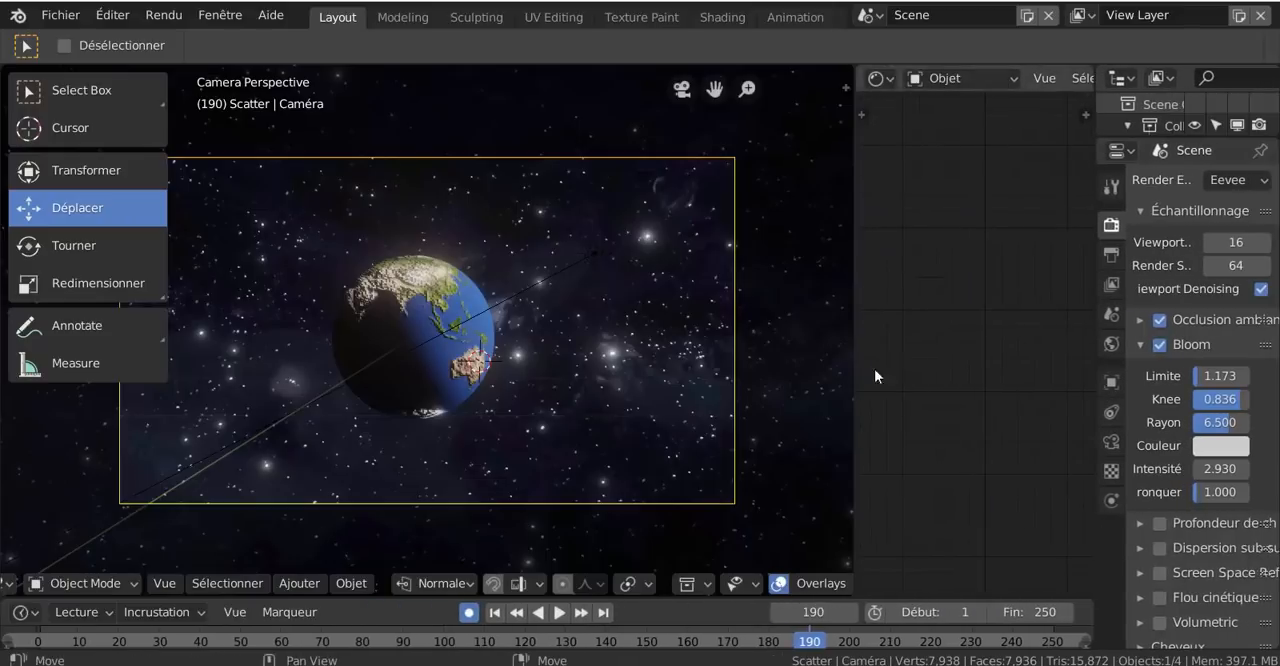
drag(851, 352, 1040, 343)
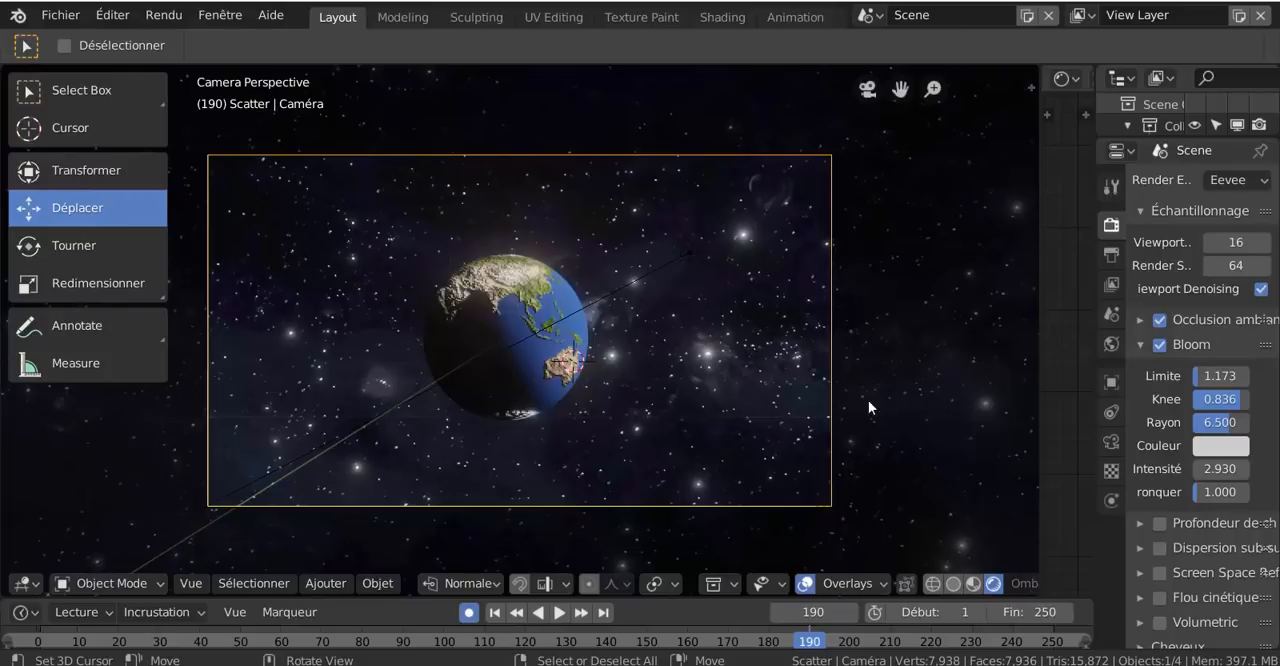
scroll(739, 421, up, 2)
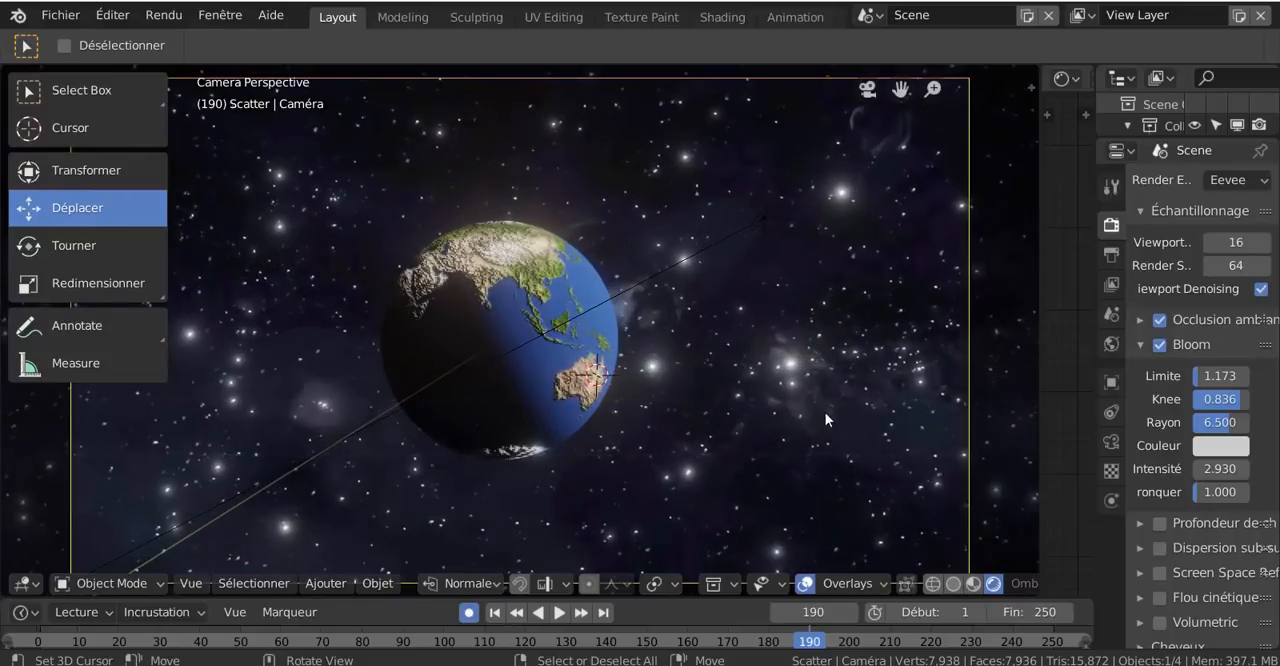
scroll(739, 427, down, 1)
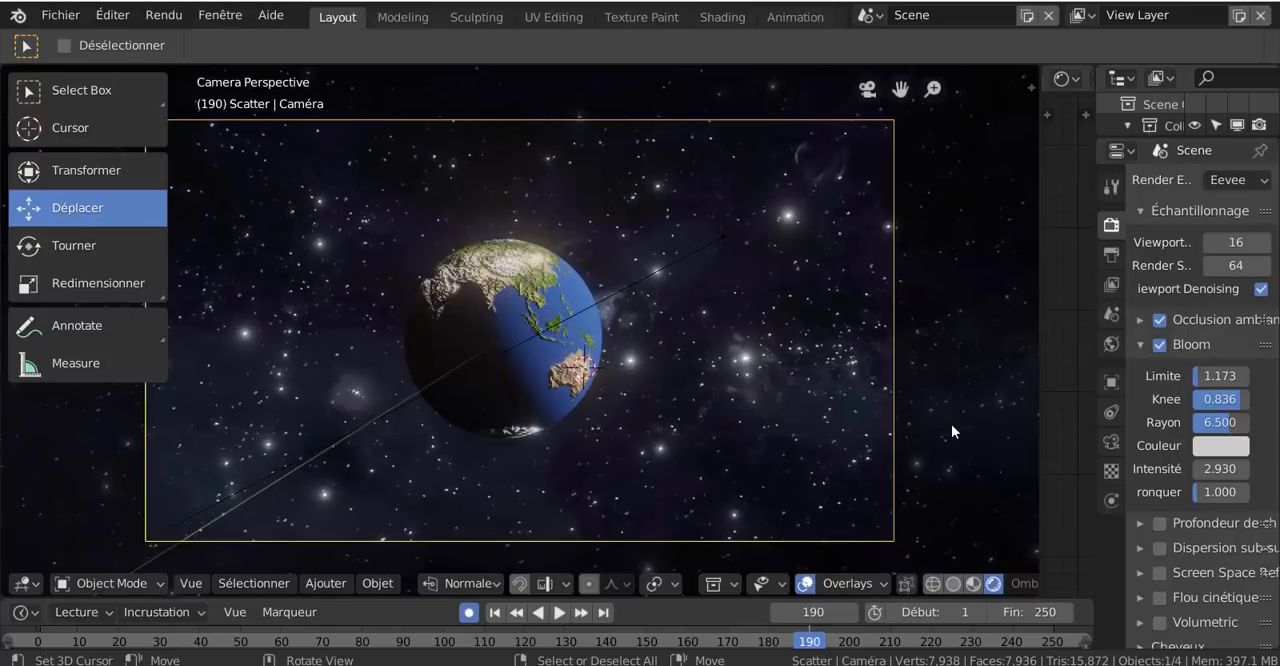